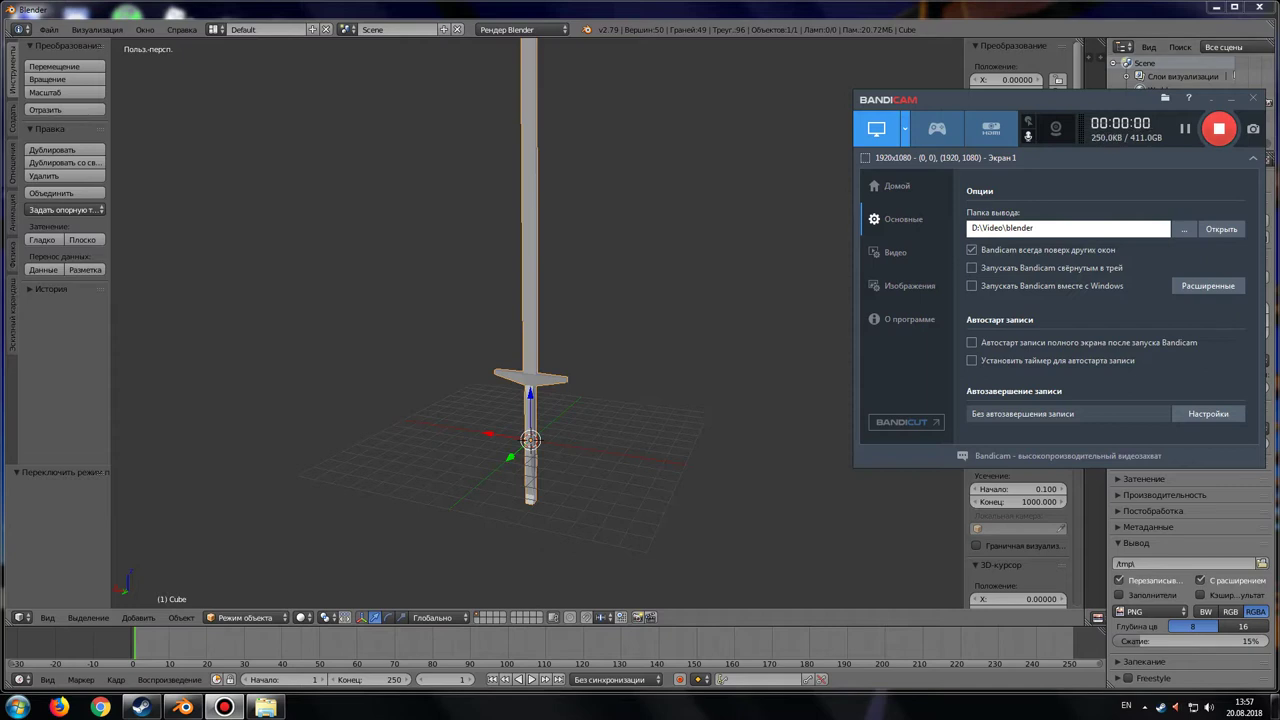
# Minimize the recorder, look over the finished sword, and delete it
pyautogui.click(1230, 98)
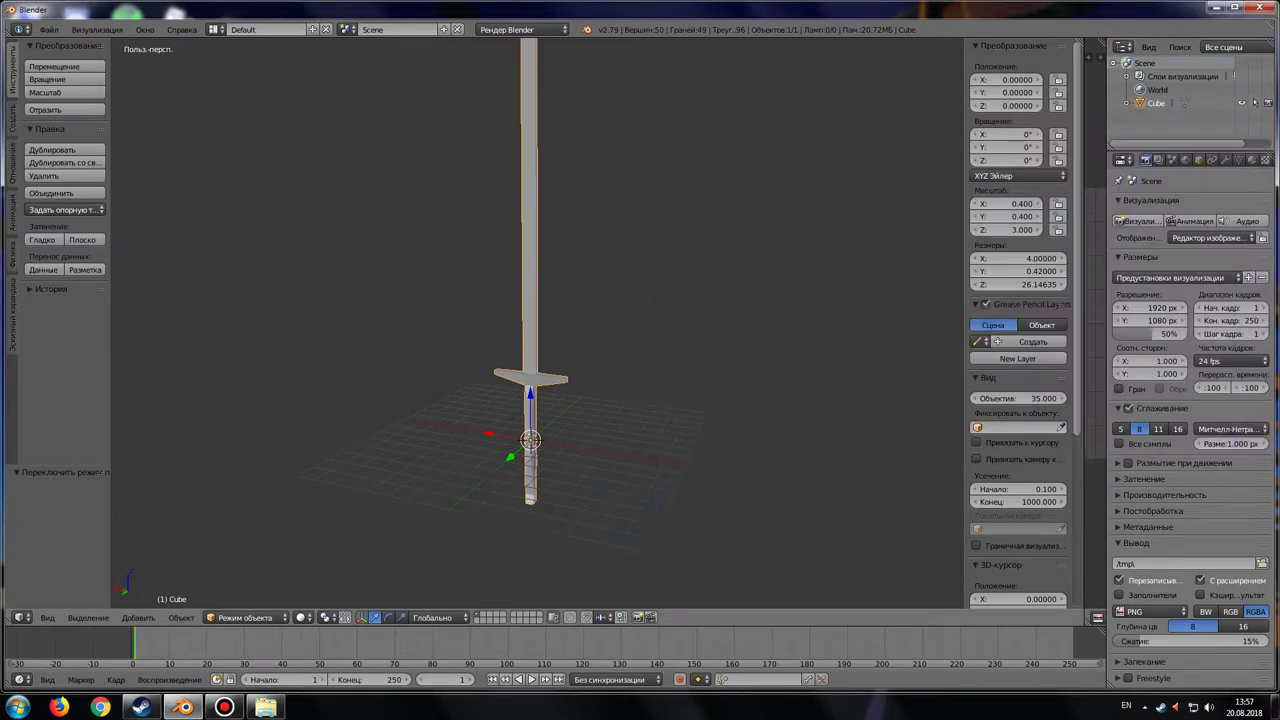
pyautogui.moveTo(600, 400); pyautogui.dragTo(335, 414, button='middle')
pyautogui.scroll(3, 540, 320)
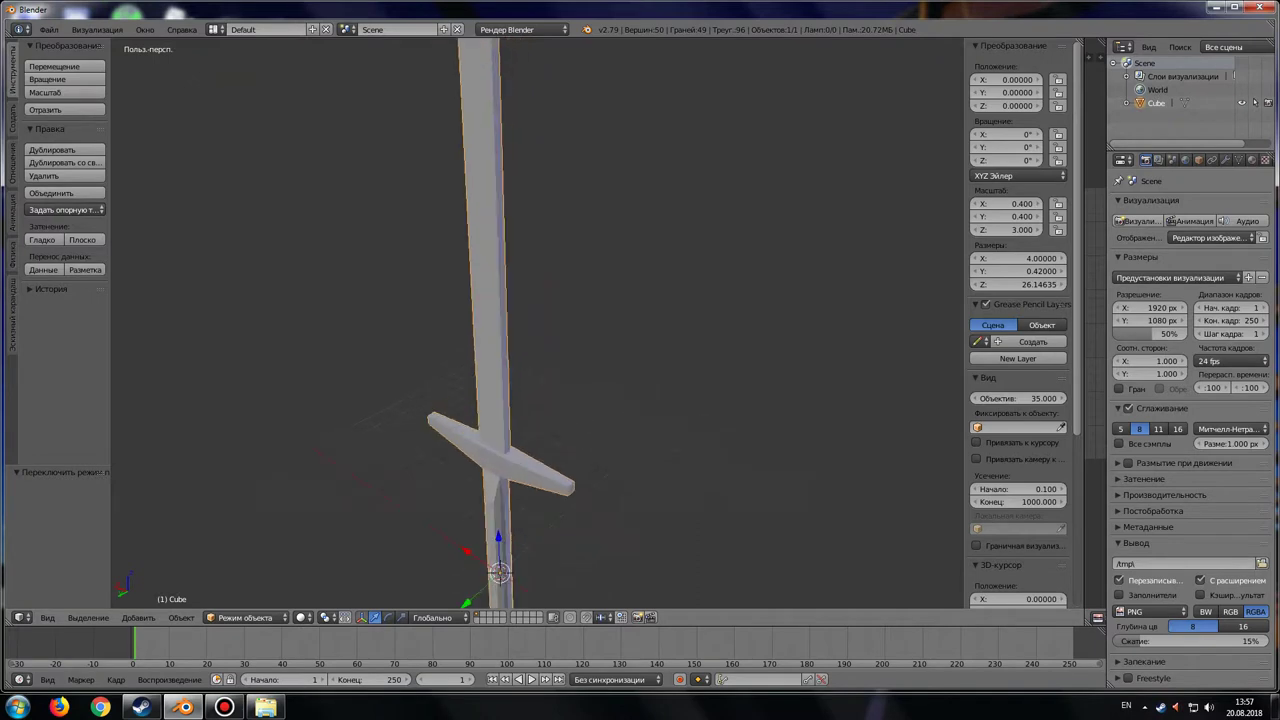
pyautogui.scroll(-3, 540, 320)
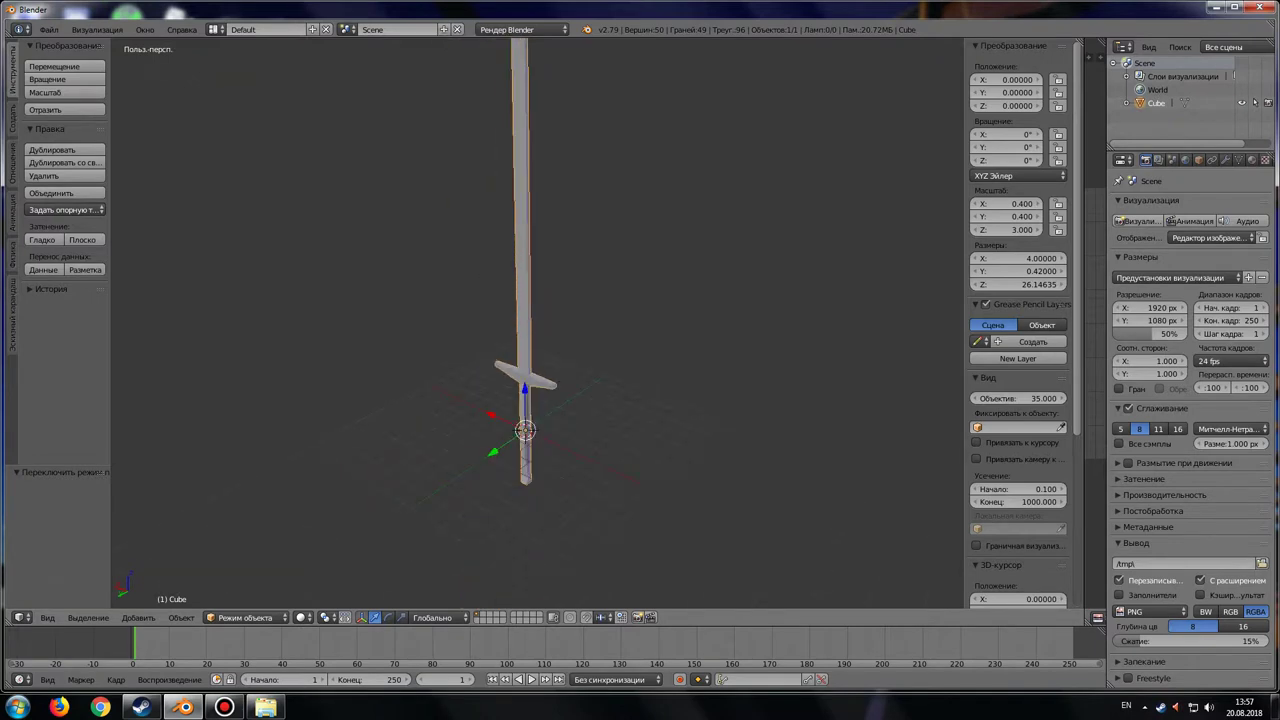
pyautogui.scroll(-3, 540, 320)
pyautogui.scroll(3, 540, 320)
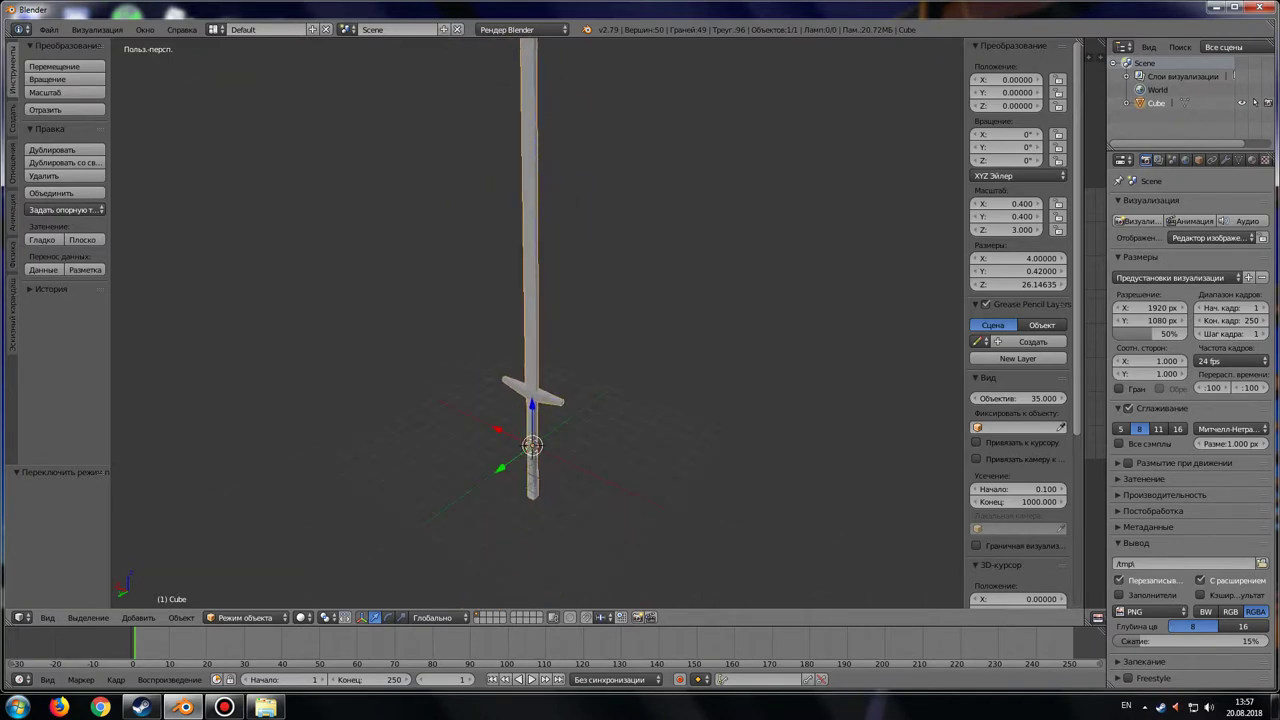
pyautogui.press('x')
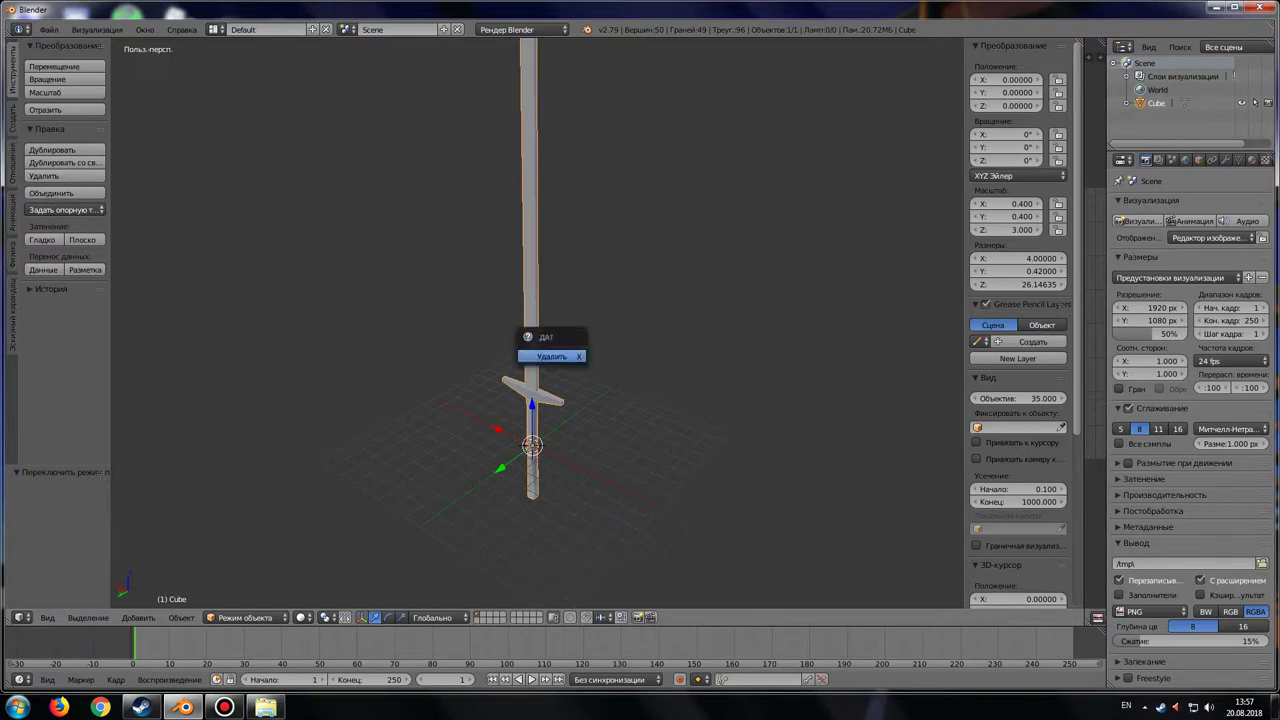
pyautogui.press('Return')
# Reload the default startup file from the File menu
pyautogui.click(48, 29)
pyautogui.click(48, 29)
pyautogui.click(48, 29)
pyautogui.click(50, 44)
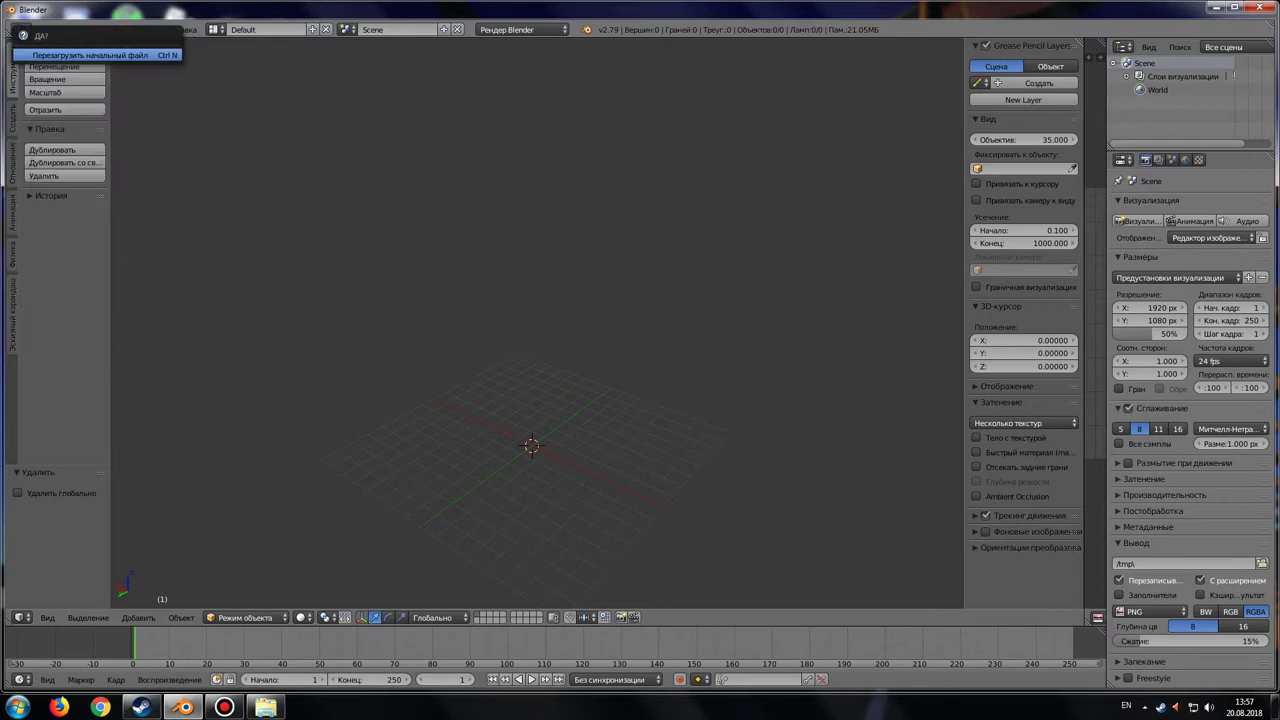
pyautogui.click(60, 55)
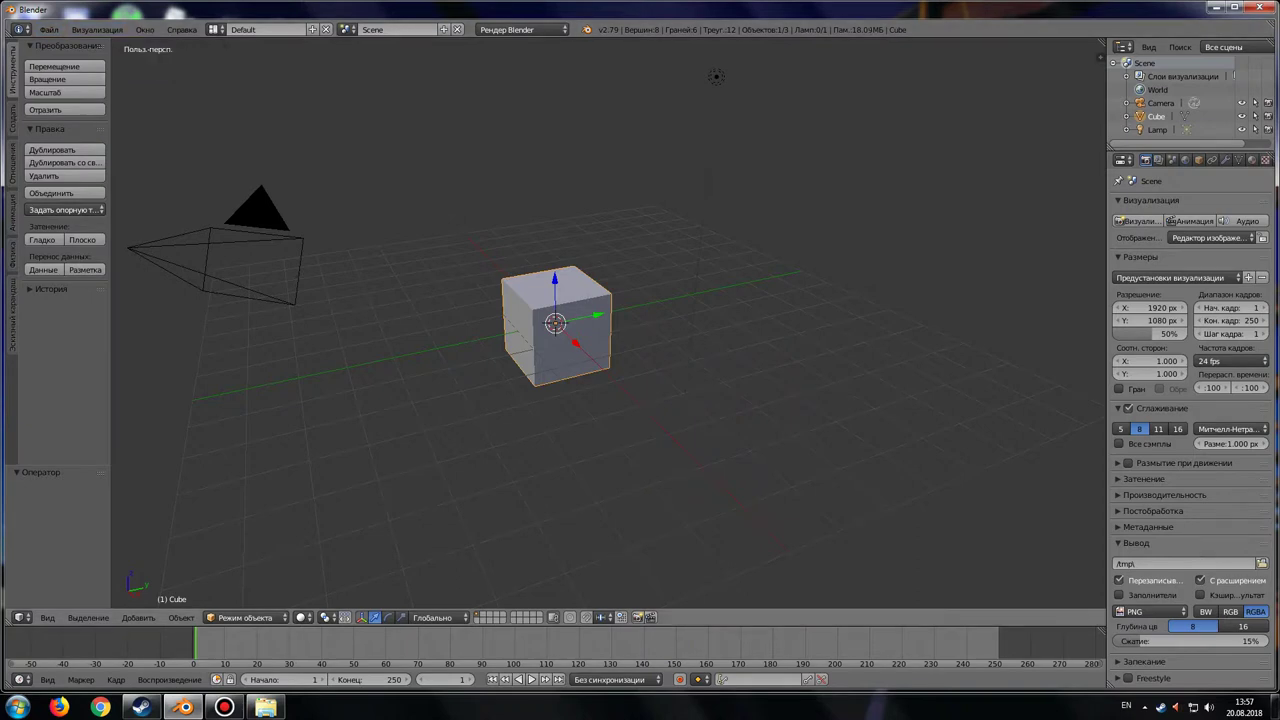
# Browse Preferences' System language list and Editing tab, then close without changing anything
pyautogui.click(48, 29)
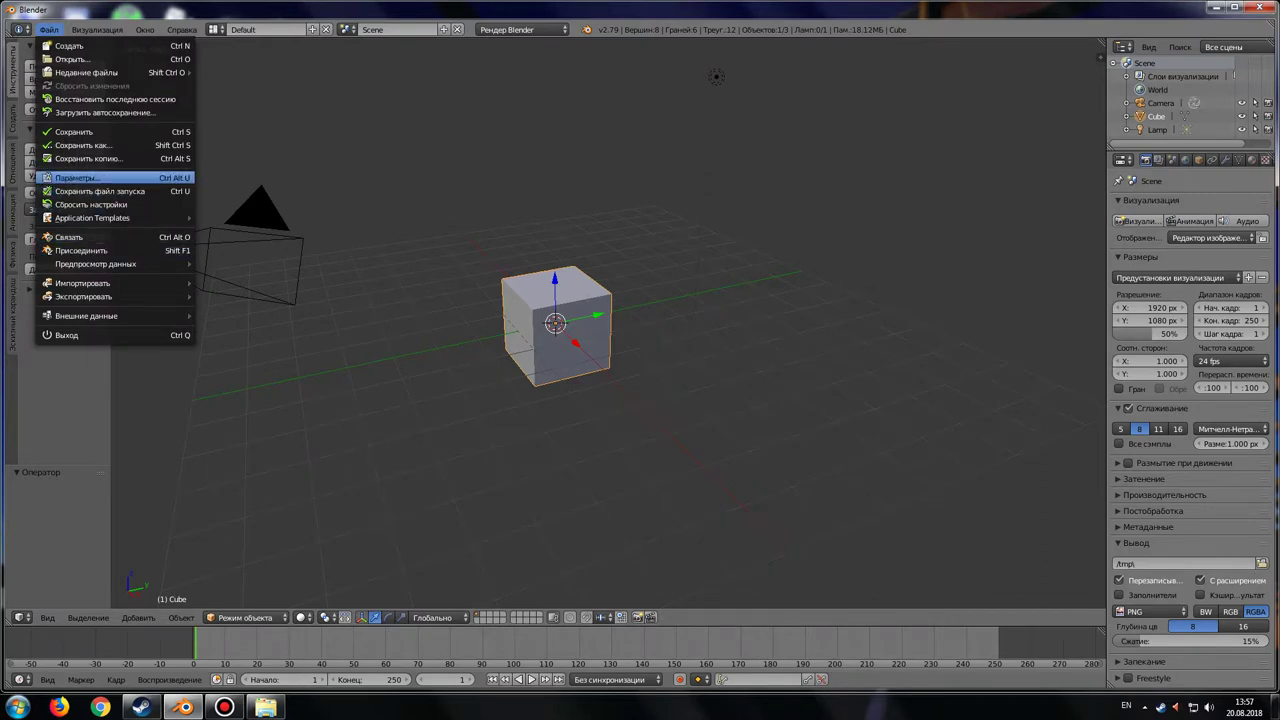
pyautogui.click(80, 177)
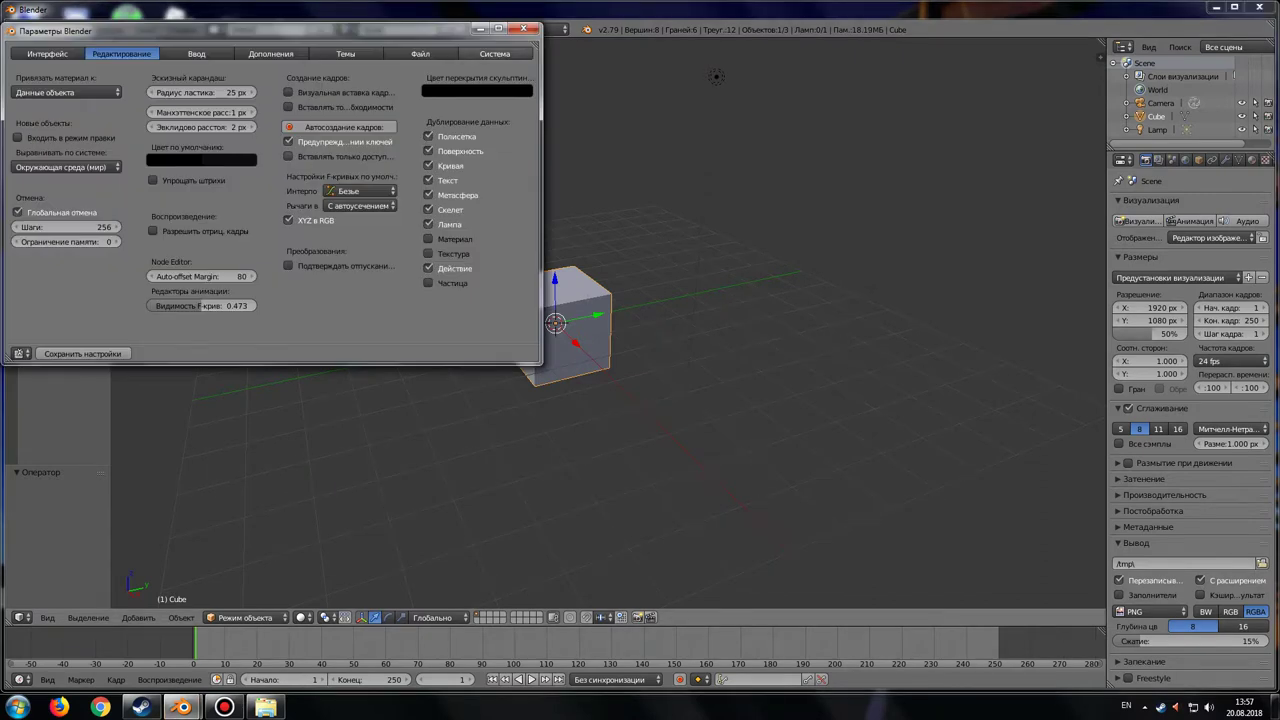
pyautogui.click(483, 53)
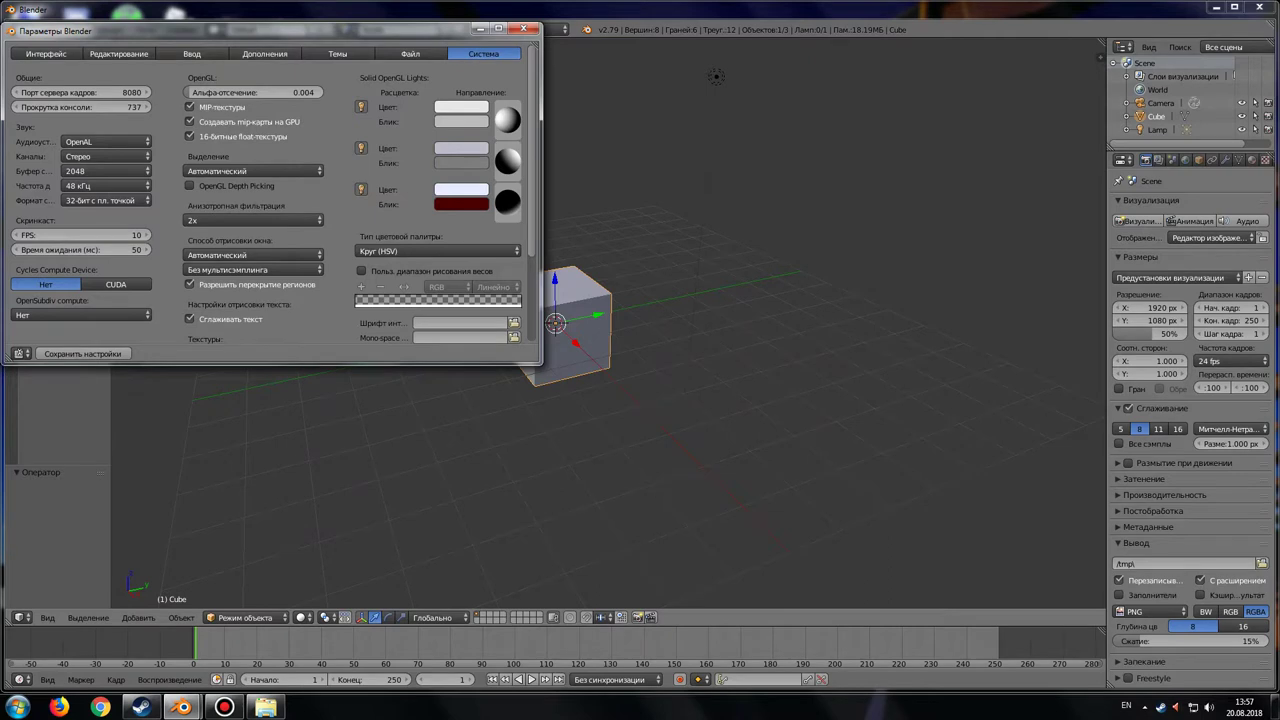
pyautogui.scroll(-2, 450, 250)
pyautogui.scroll(-2, 450, 250)
pyautogui.scroll(-2, 450, 250)
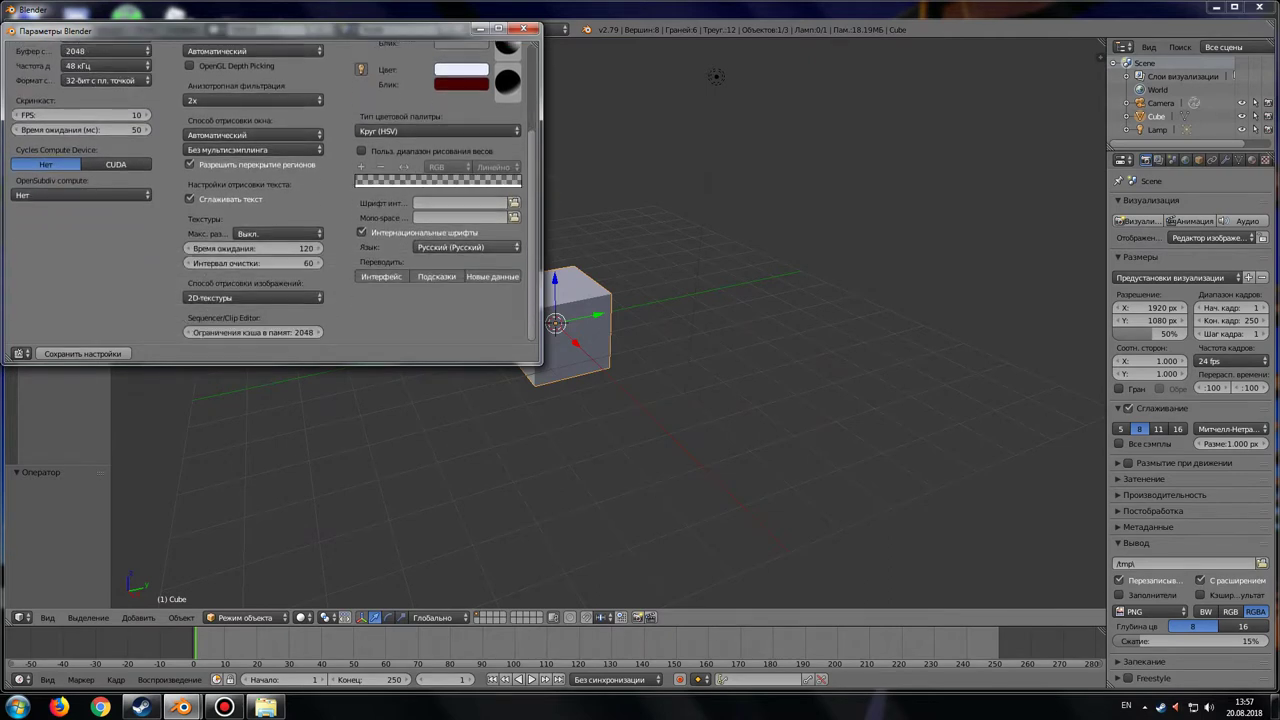
pyautogui.click(467, 247)
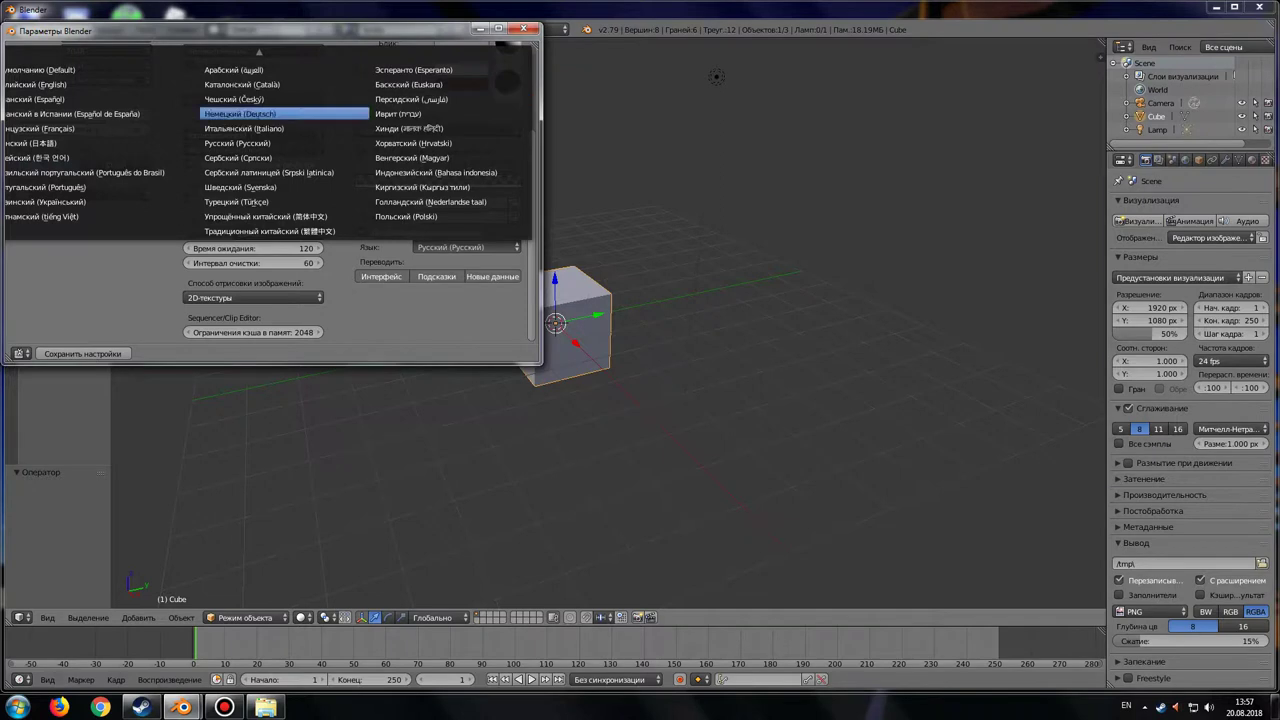
pyautogui.press('Escape')
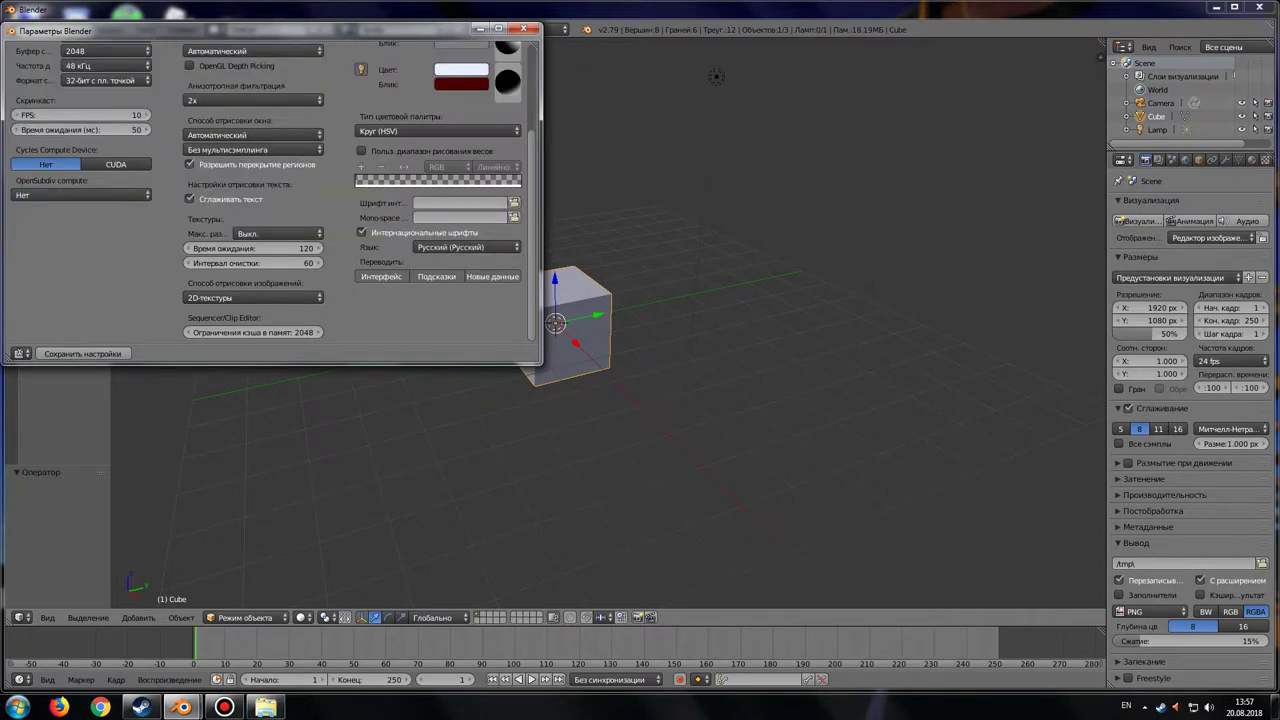
pyautogui.scroll(3, 270, 200)
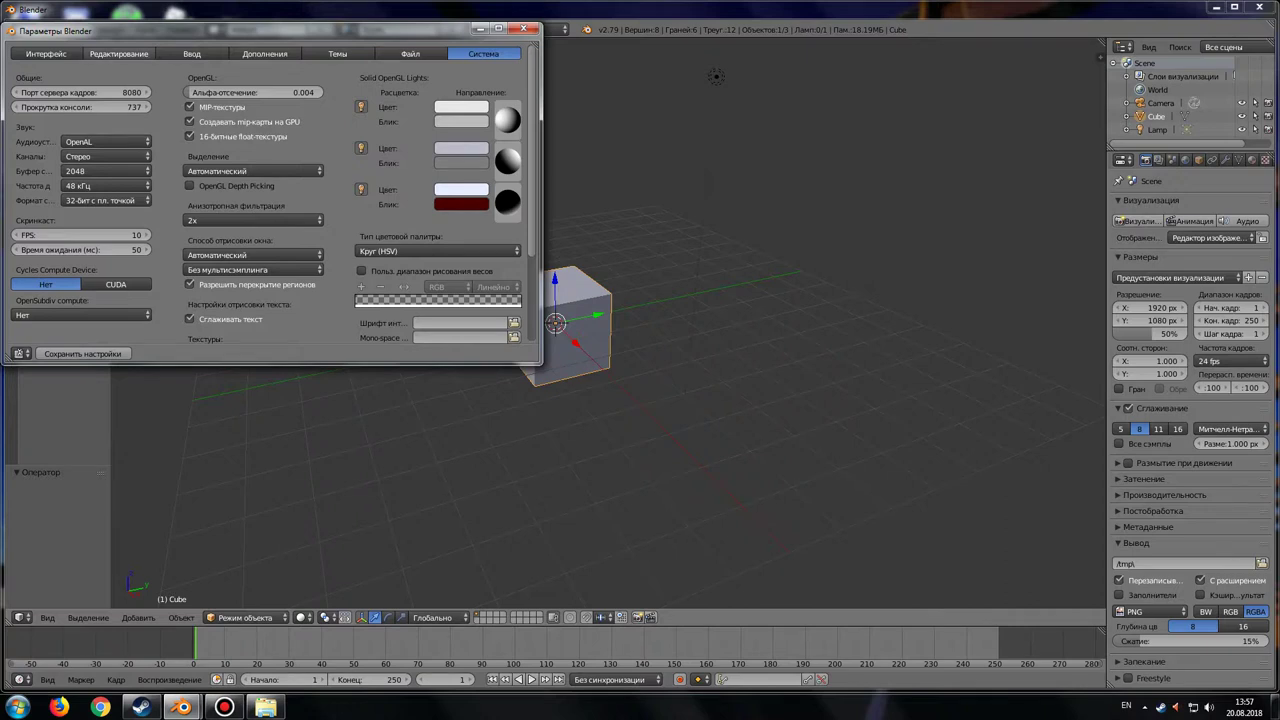
pyautogui.click(119, 53)
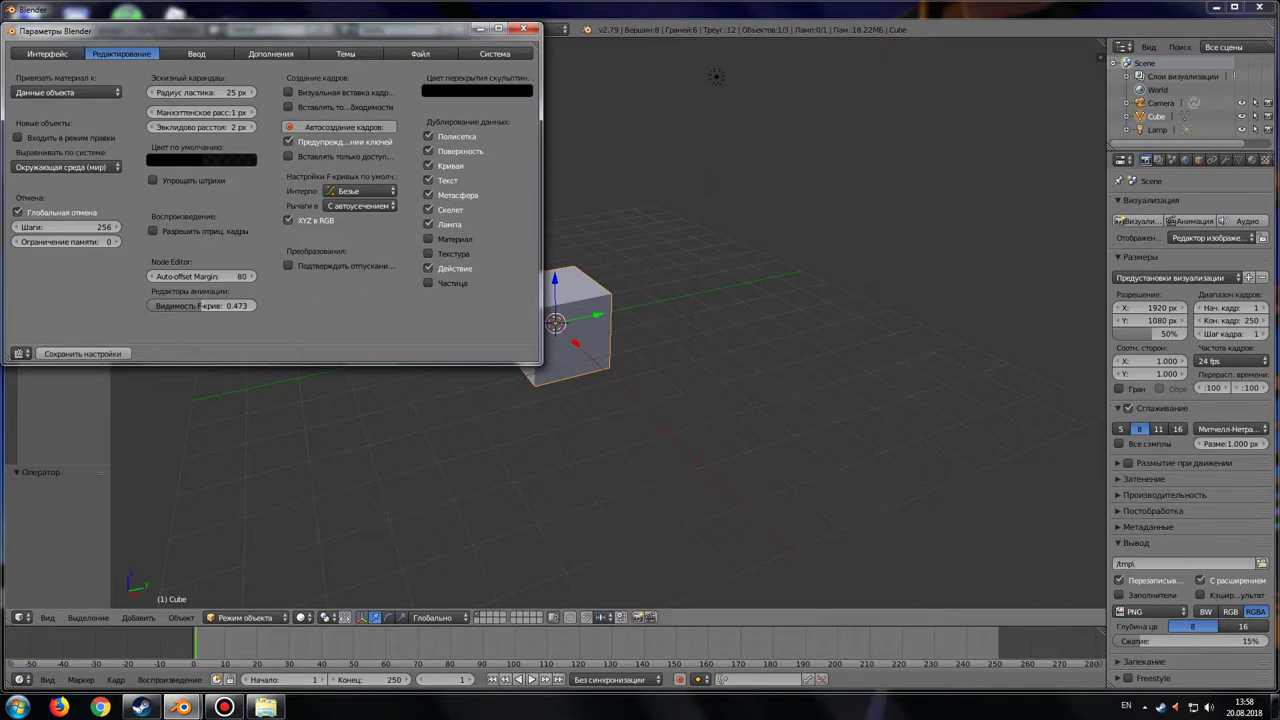
pyautogui.click(523, 28)
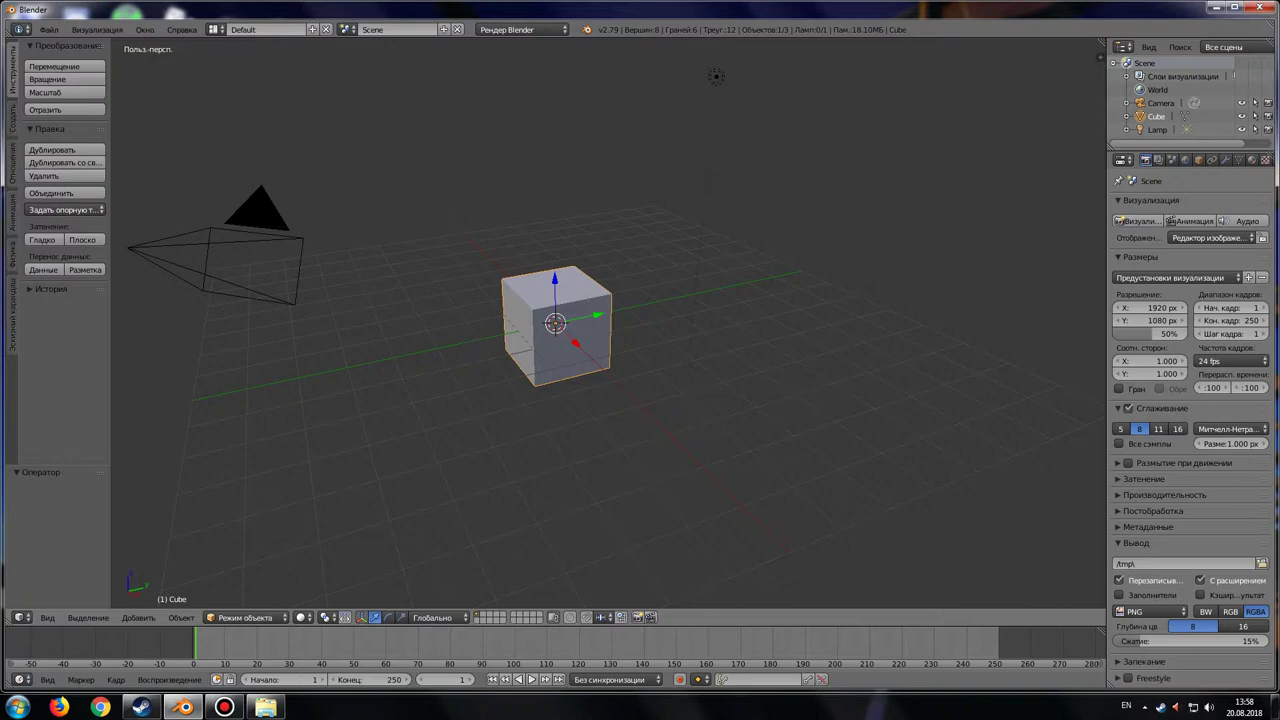
# Delete the lamp, then the camera, and orbit around the remaining cube
pyautogui.rightClick(716, 76)
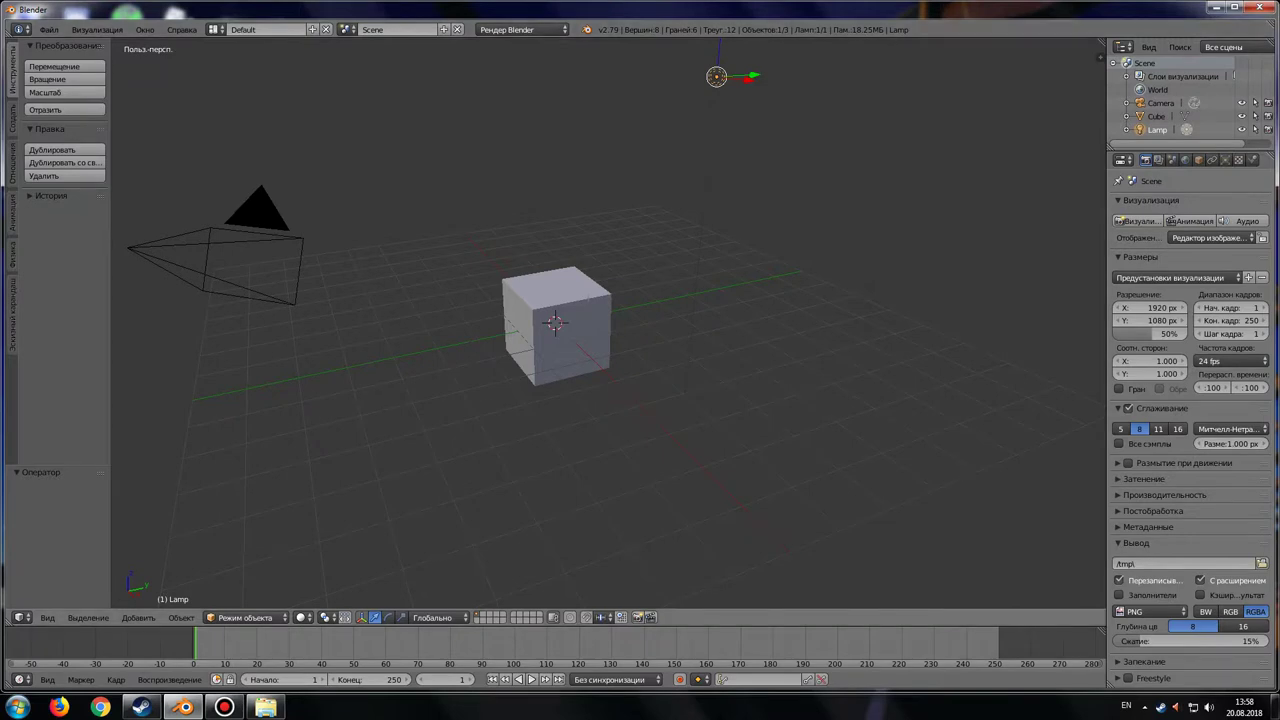
pyautogui.press('x')
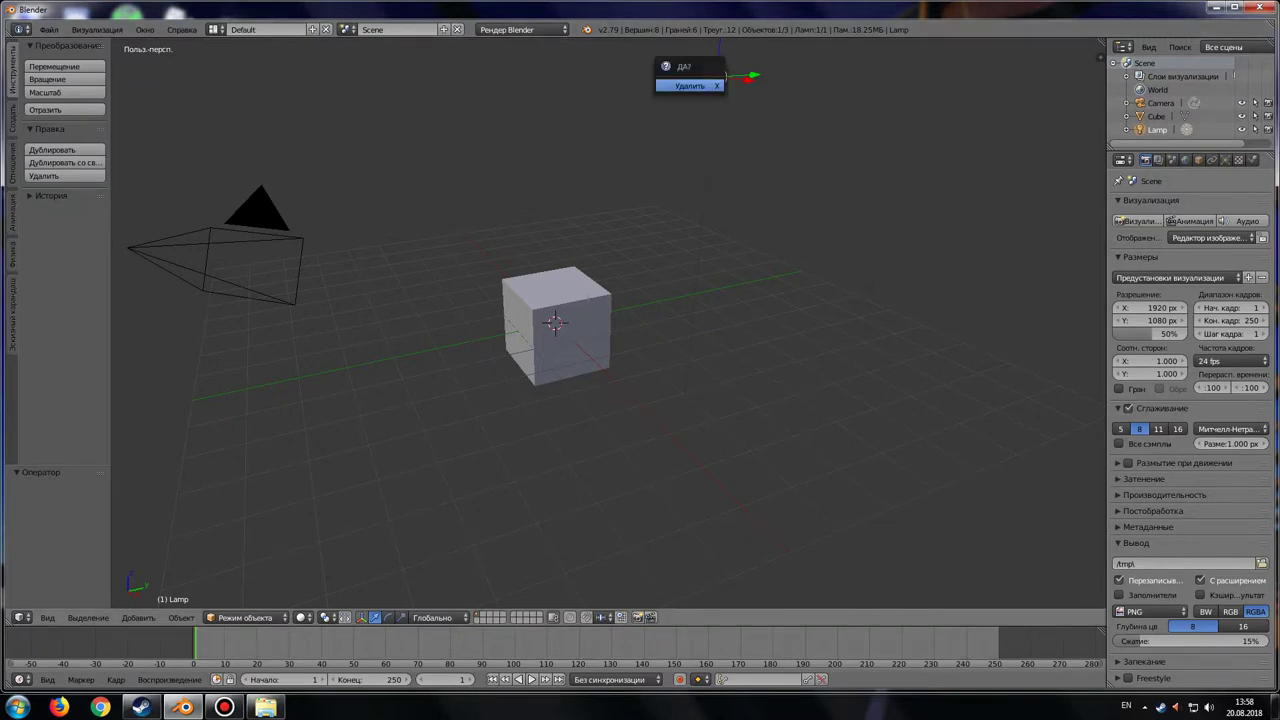
pyautogui.click(690, 85)
pyautogui.rightClick(160, 245)
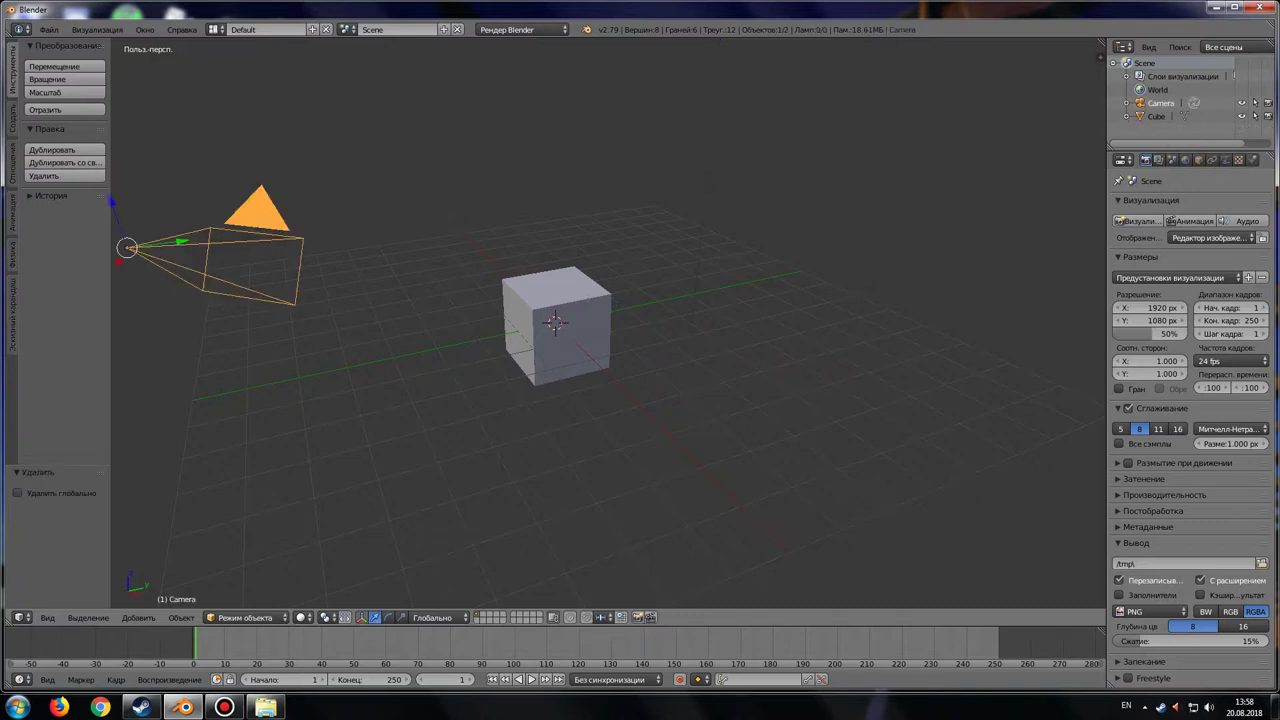
pyautogui.press('x')
pyautogui.click(226, 224)
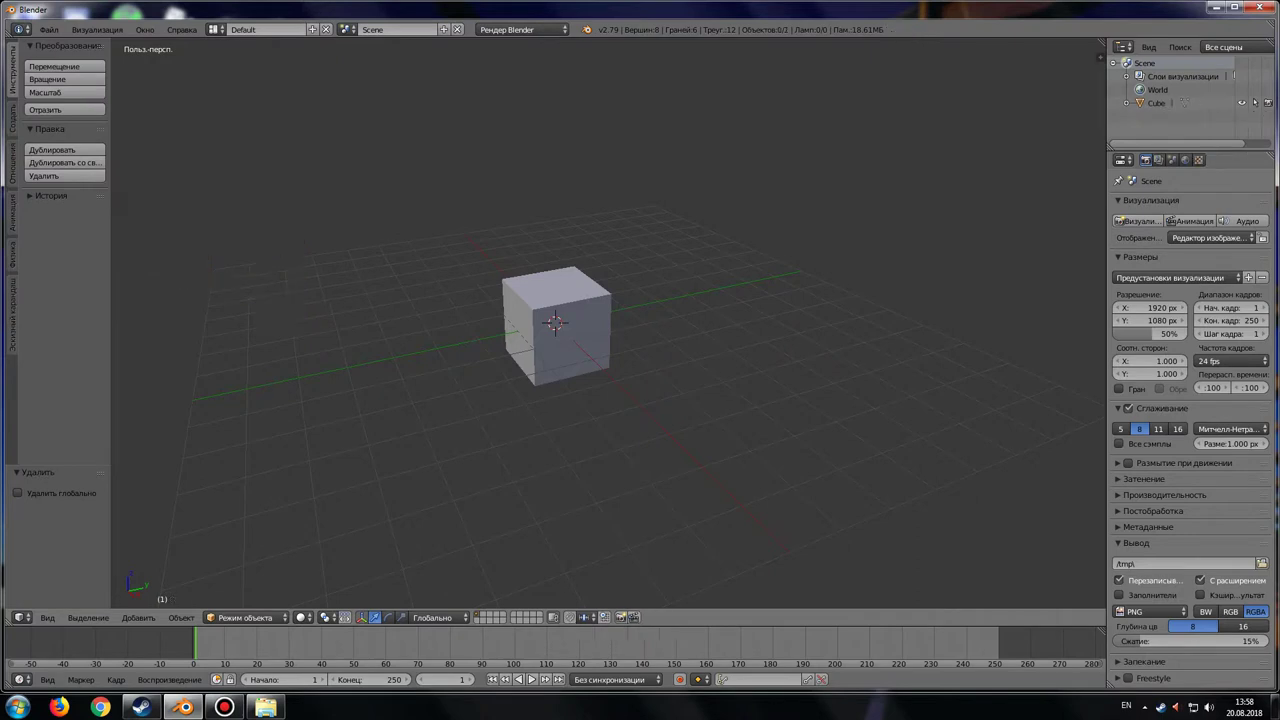
pyautogui.moveTo(600, 400); pyautogui.dragTo(650, 350, button='middle')
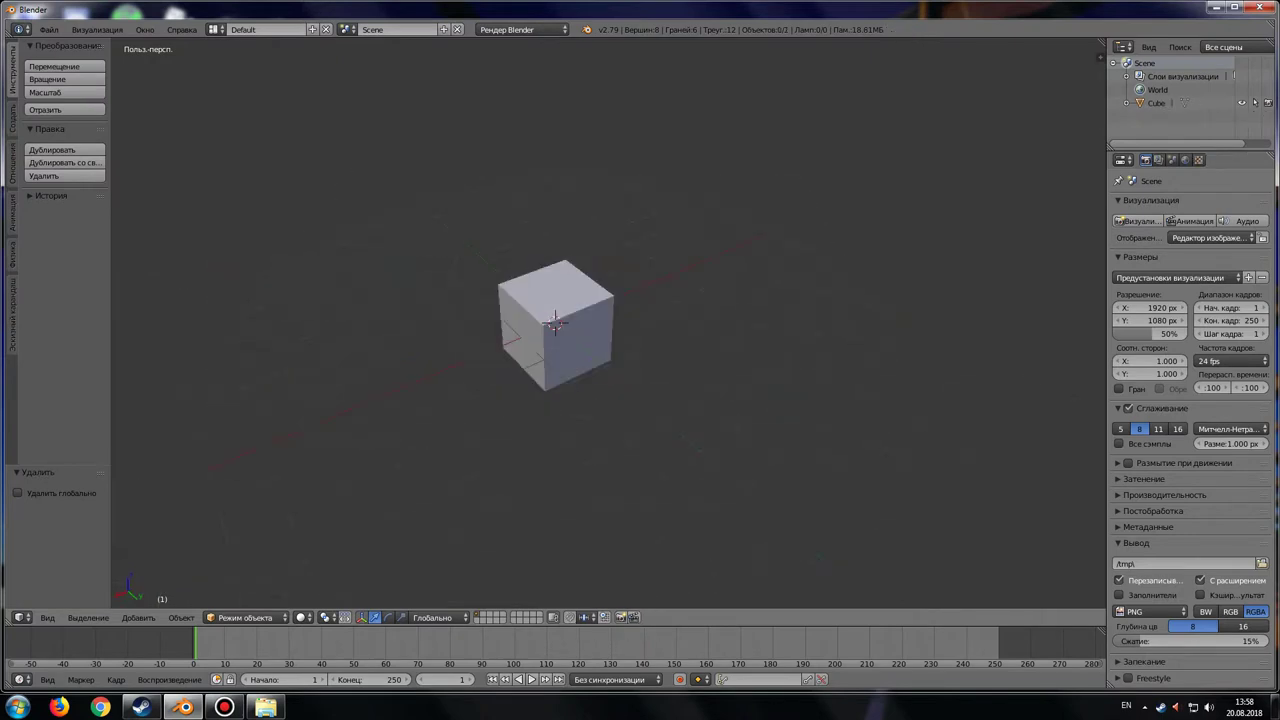
pyautogui.moveTo(600, 400); pyautogui.dragTo(760, 400, button='middle')
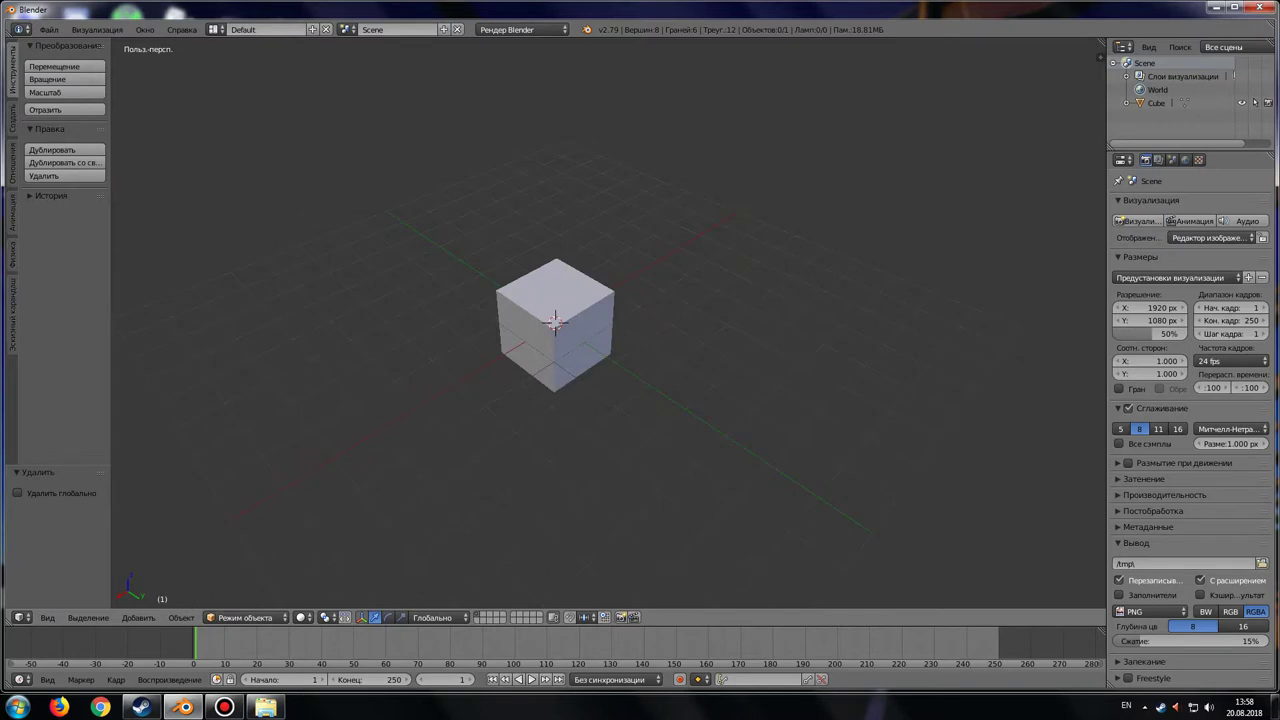
pyautogui.moveTo(640, 400); pyautogui.dragTo(730, 340, button='middle')
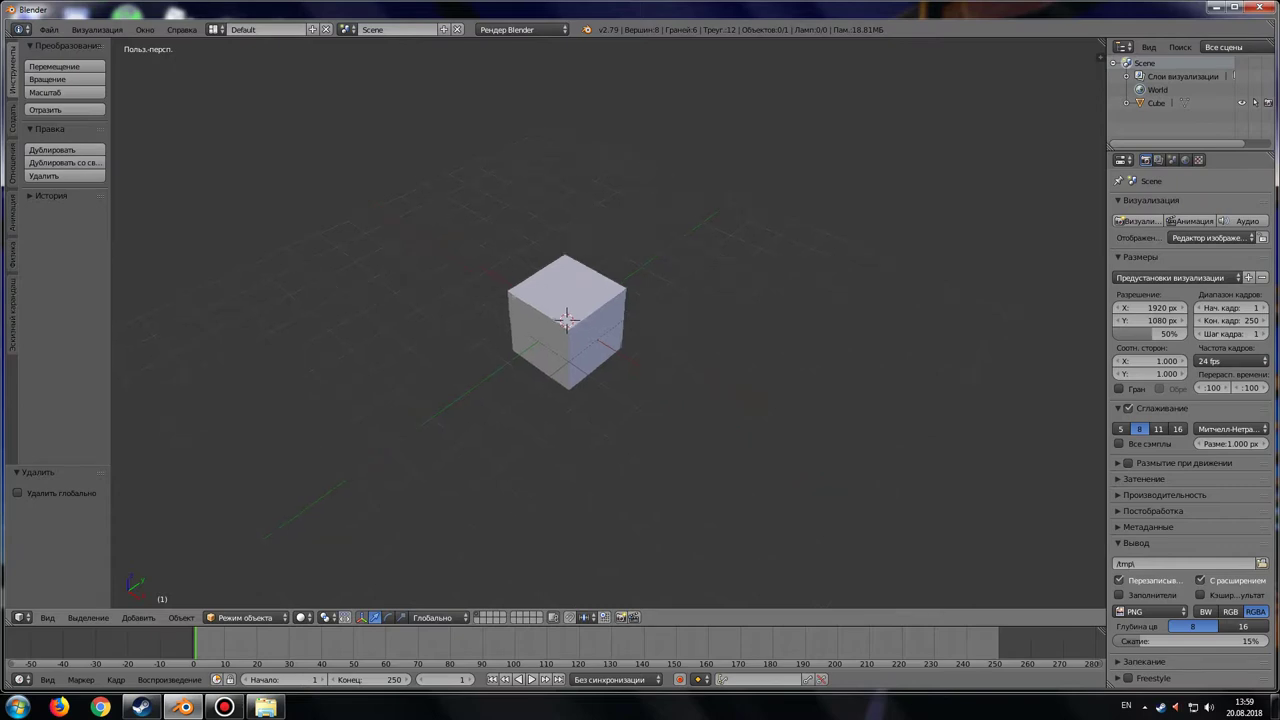
pyautogui.moveTo(555, 320)
pyautogui.keyDown('shift'); pyautogui.mouseDown(button='middle')
pyautogui.moveTo(390, 332)
pyautogui.moveTo(571, 334)
pyautogui.moveTo(514, 212)
pyautogui.moveTo(645, 272)
pyautogui.moveTo(482, 320)
pyautogui.moveTo(509, 286)
pyautogui.moveTo(800, 229)
pyautogui.moveTo(434, 279)
pyautogui.moveTo(414, 314)
pyautogui.moveTo(640, 292)
pyautogui.moveTo(508, 257)
pyautogui.moveTo(634, 271)
pyautogui.moveTo(603, 237)
pyautogui.moveTo(508, 228)
pyautogui.moveTo(443, 286)
pyautogui.moveTo(450, 332)
pyautogui.moveTo(430, 305)
pyautogui.moveTo(476, 250)
pyautogui.mouseUp(button='middle'); pyautogui.keyUp('shift')
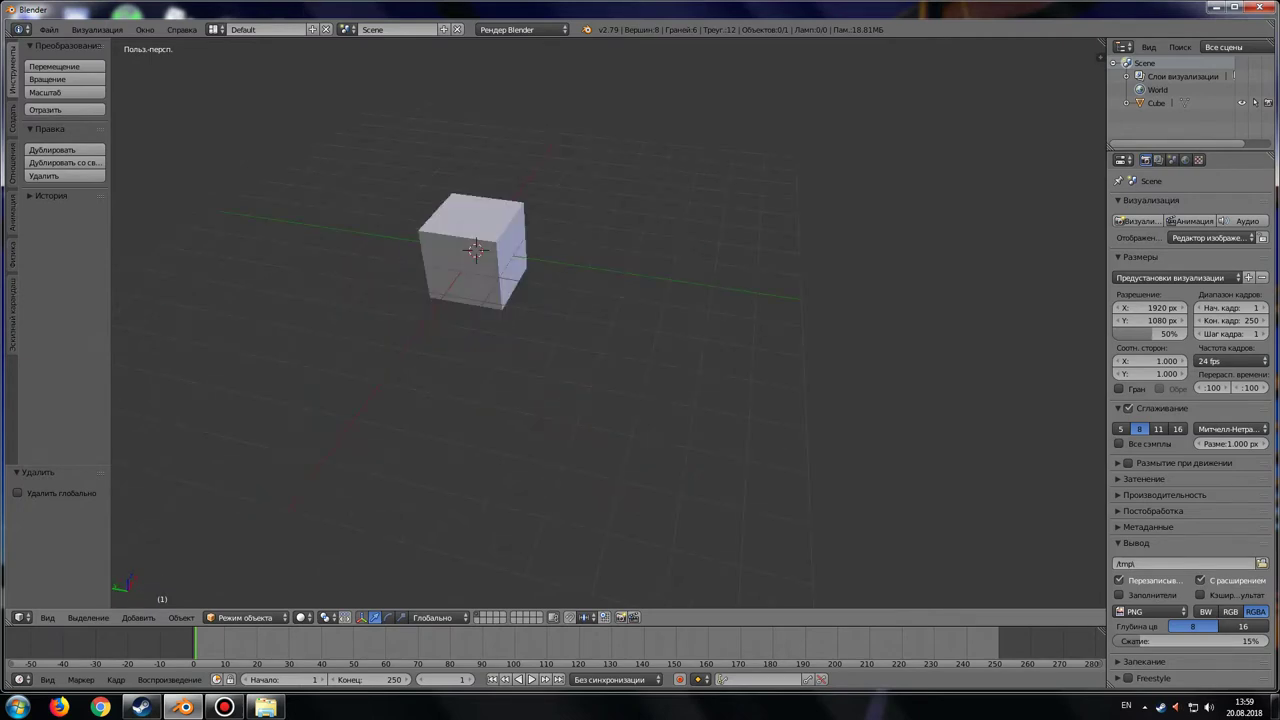
pyautogui.moveTo(476, 250)
pyautogui.mouseDown(button='middle')
pyautogui.moveTo(575, 330)
pyautogui.moveTo(585, 360)
pyautogui.mouseUp(button='middle')
pyautogui.scroll(2, 575, 330)
pyautogui.scroll(-2, 575, 330)
pyautogui.scroll(2, 575, 330)
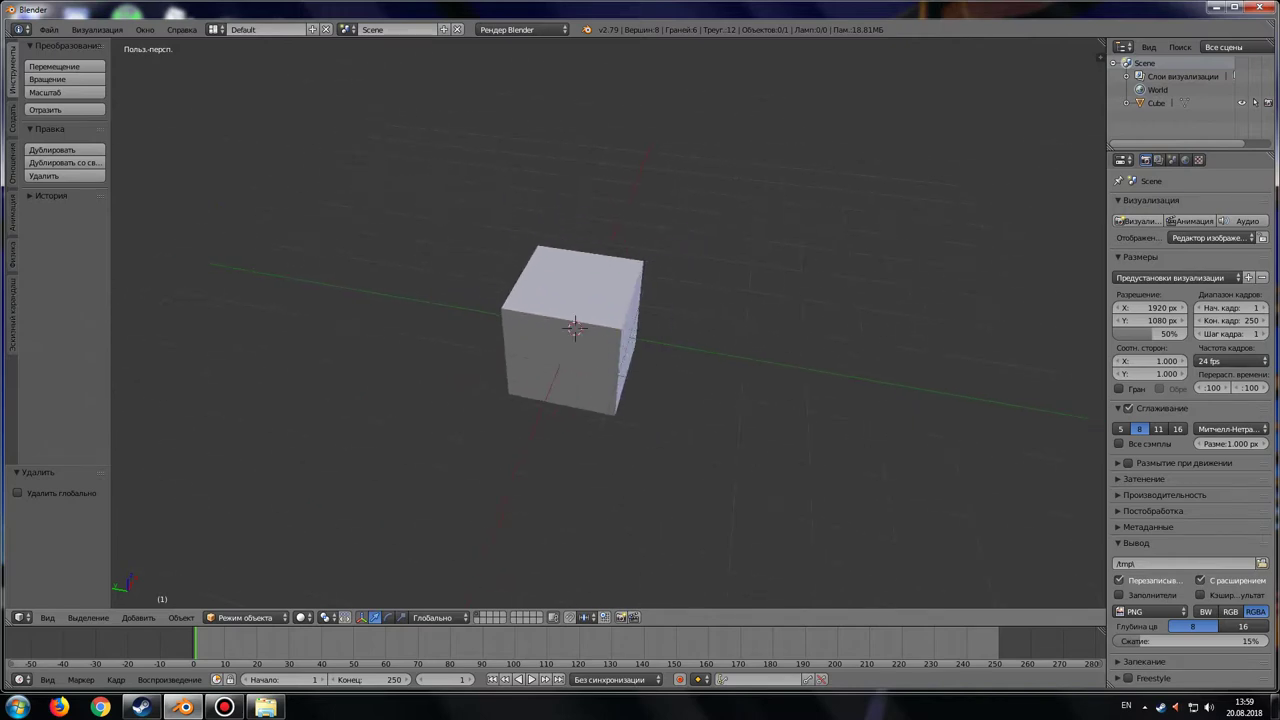
pyautogui.scroll(-2, 575, 330)
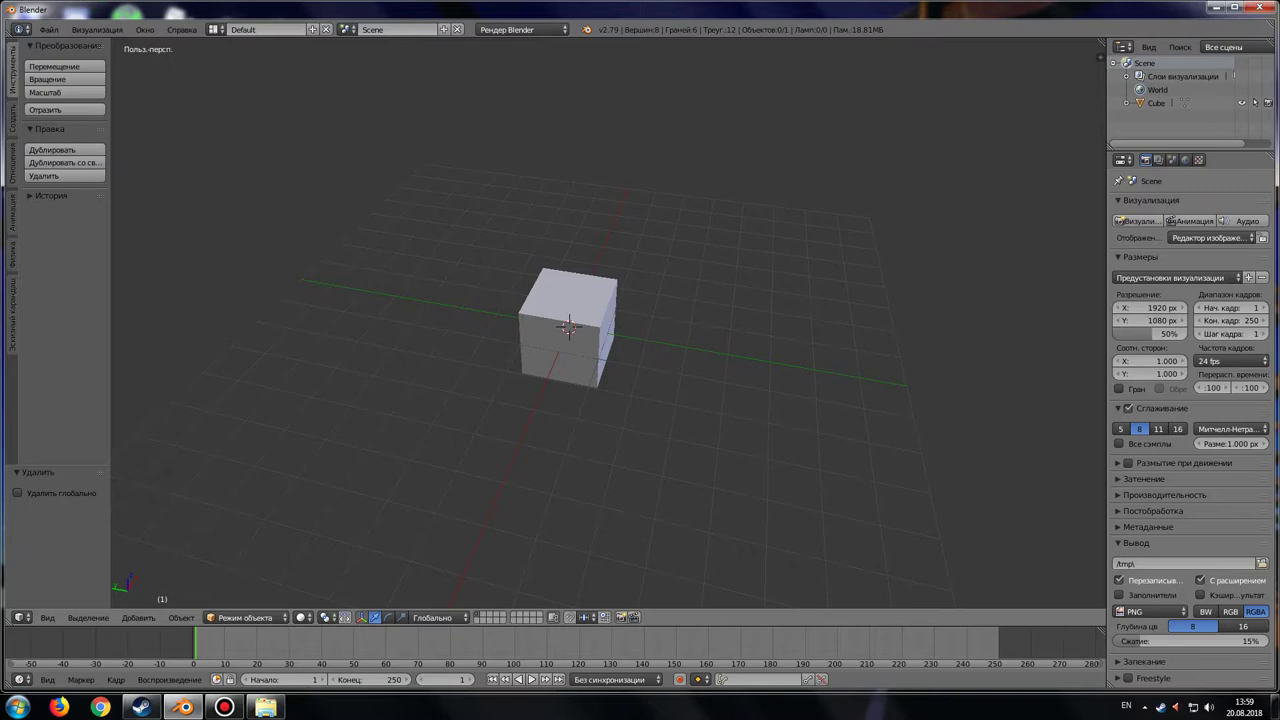
pyautogui.press('KP_5')
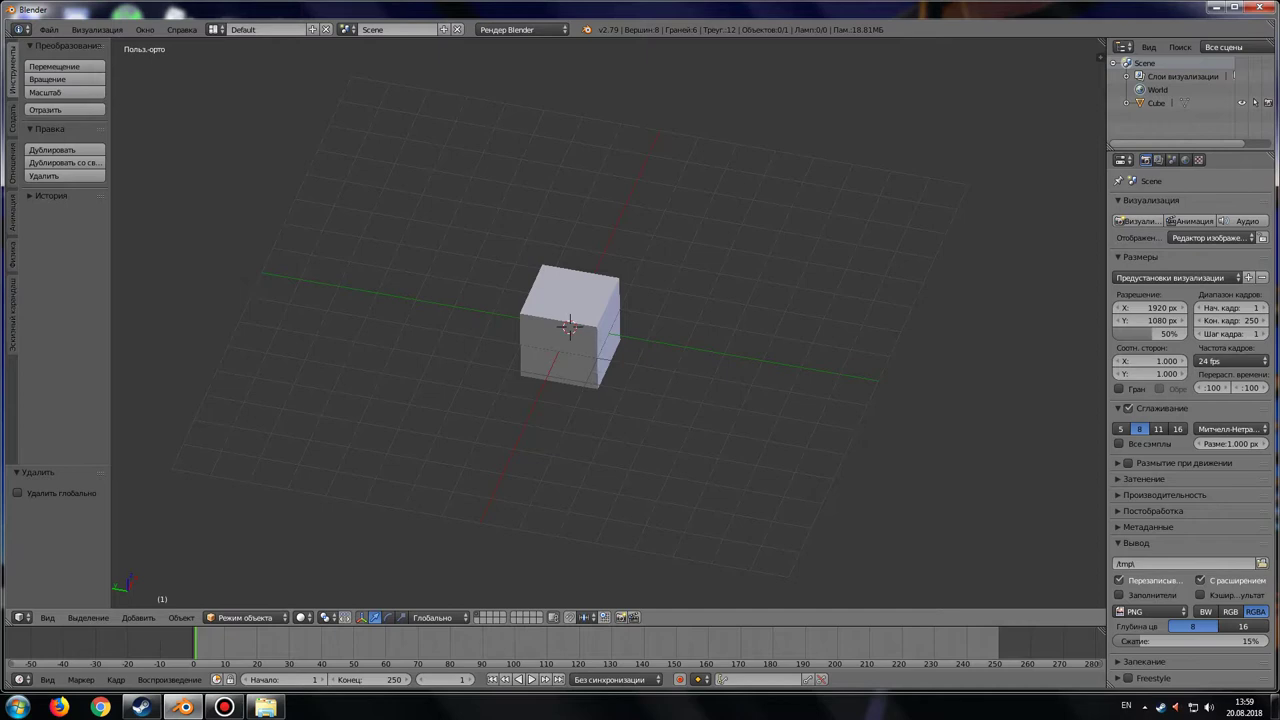
# Switch to orthographic and check the front, right and top views of the cube
pyautogui.press('KP_5')
pyautogui.press('KP_5')
pyautogui.press('KP_5')
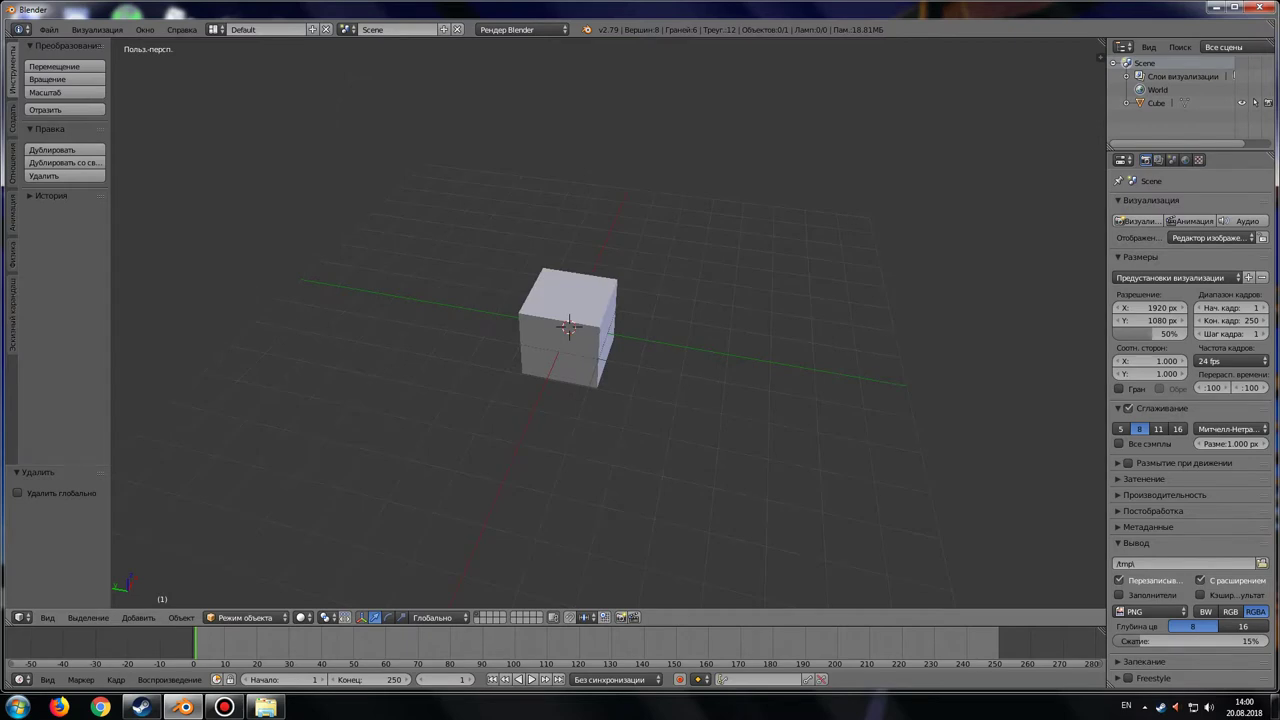
pyautogui.press('KP_5')
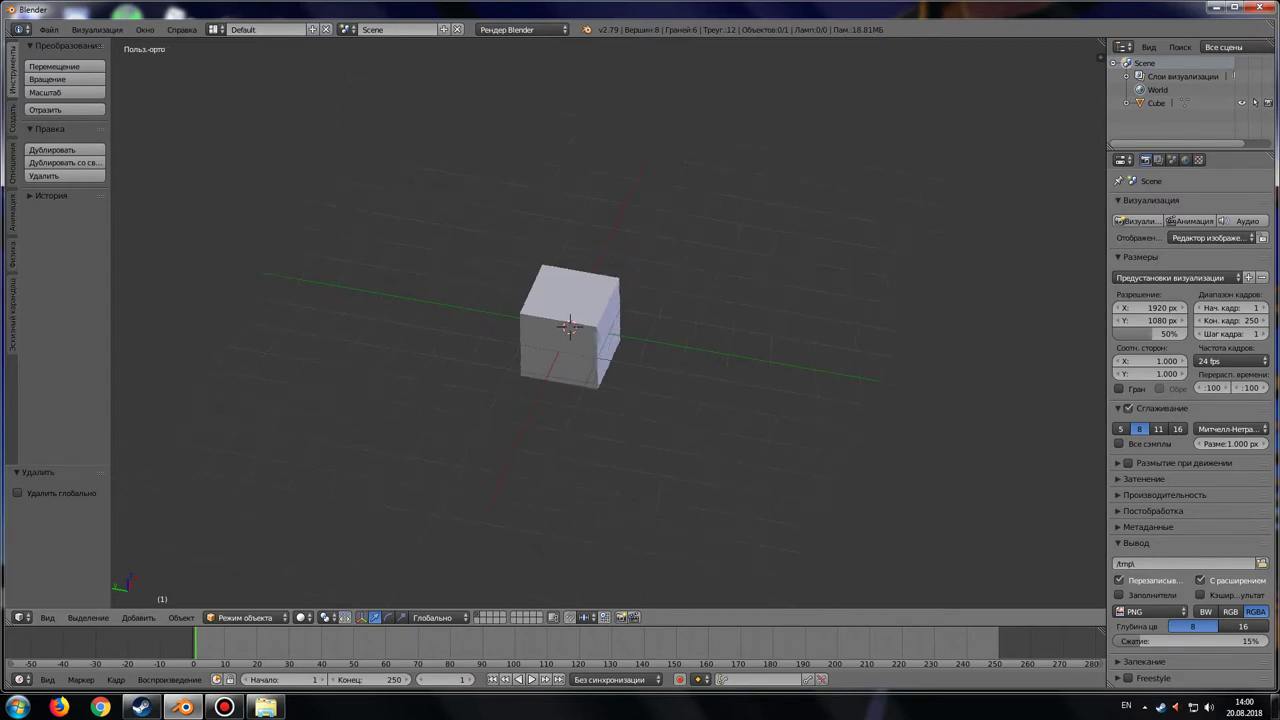
pyautogui.press('KP_1')
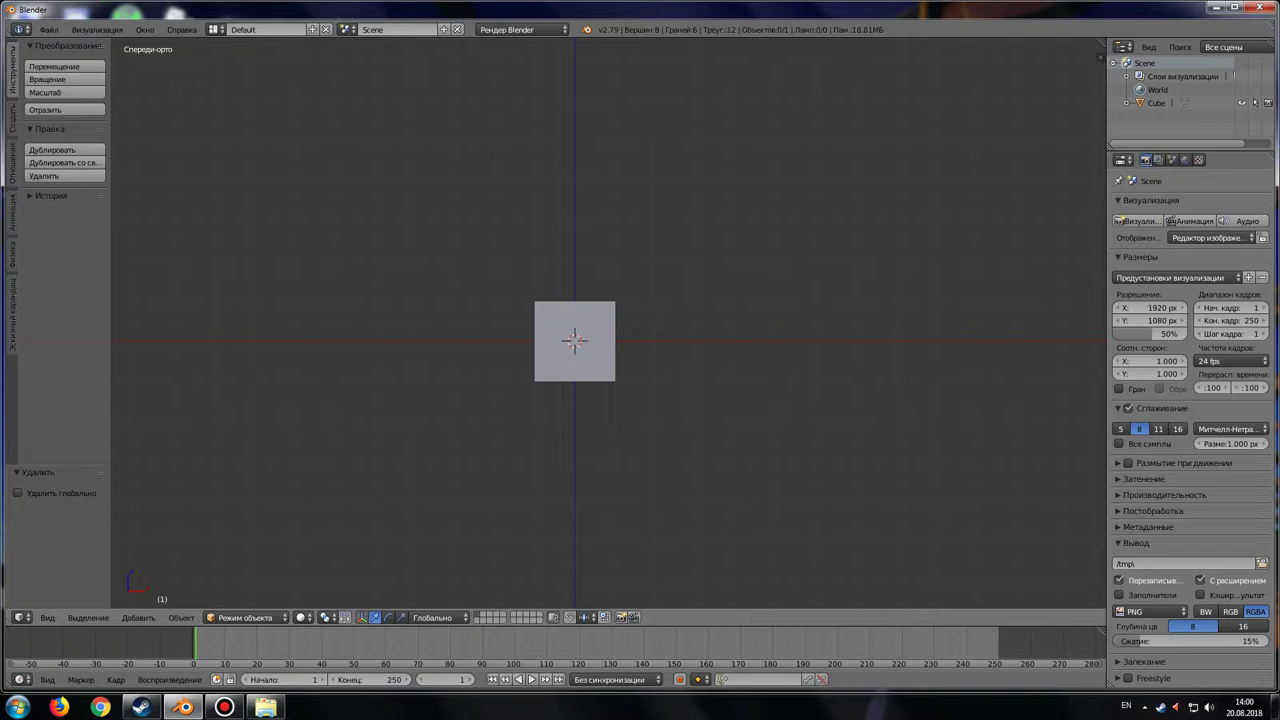
pyautogui.press('KP_3')
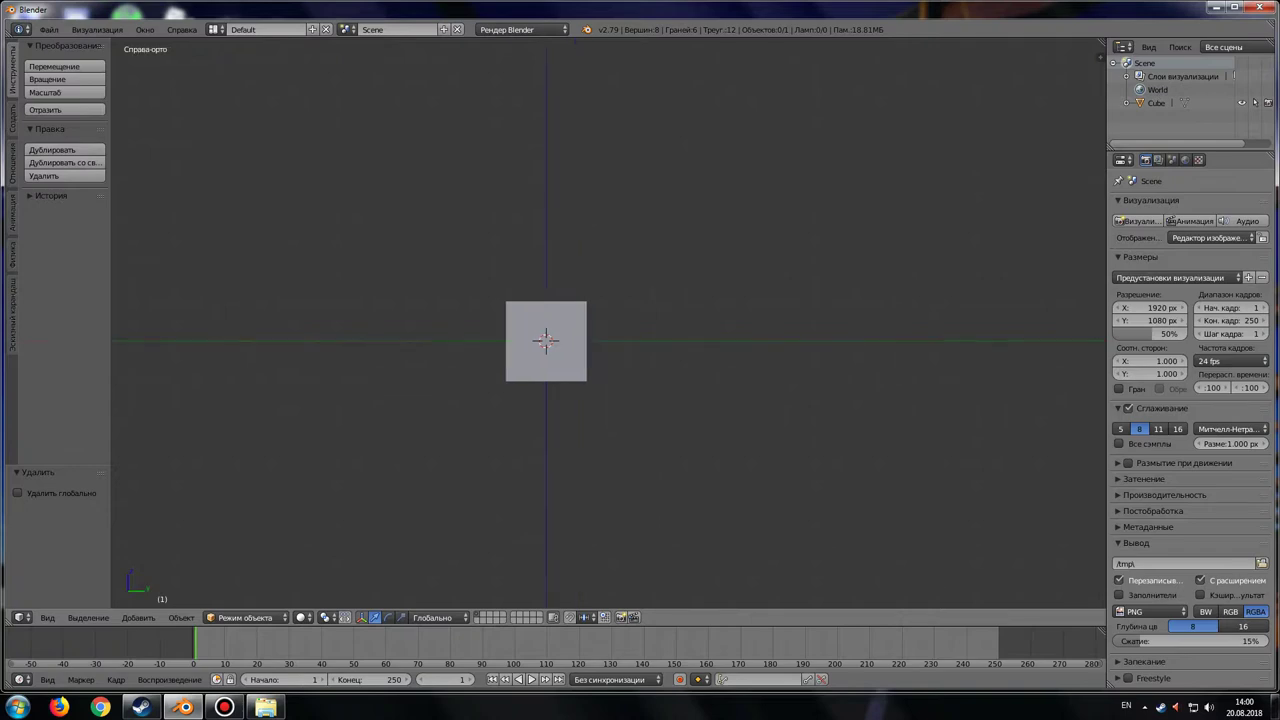
pyautogui.press('KP_7')
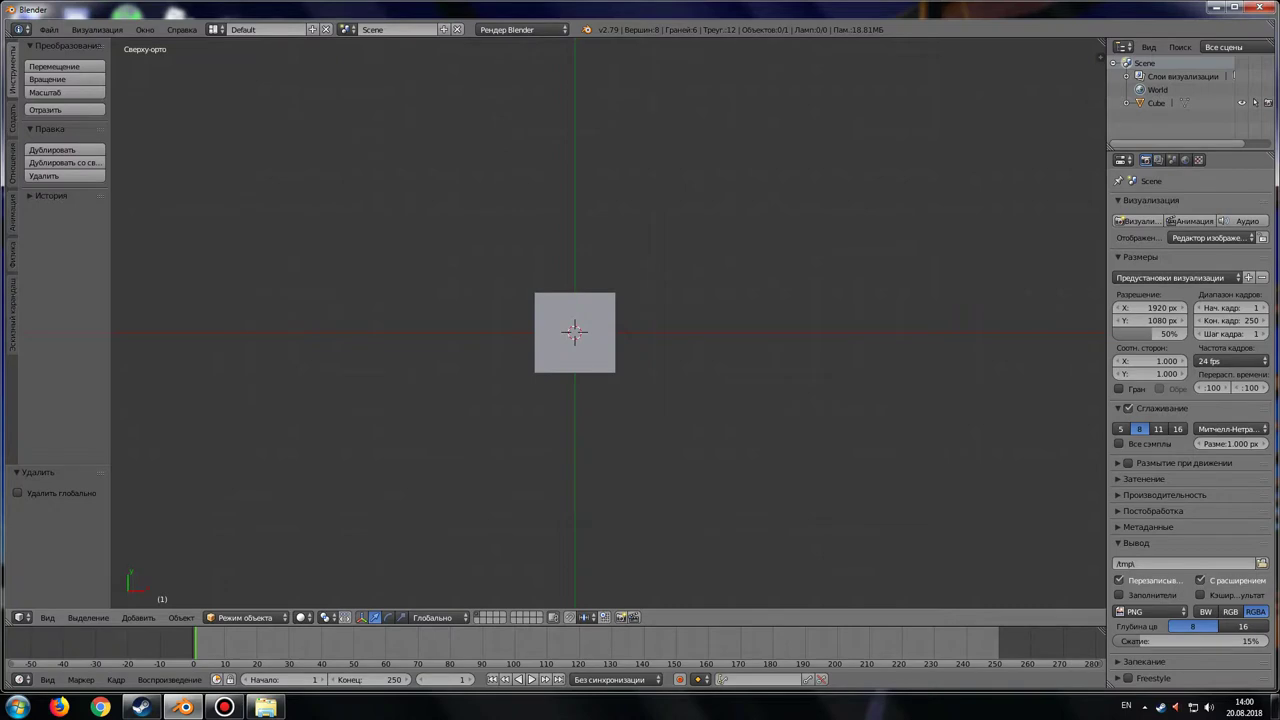
pyautogui.press('KP_2')
pyautogui.press('KP_2')
pyautogui.press('KP_2')
pyautogui.press('KP_2')
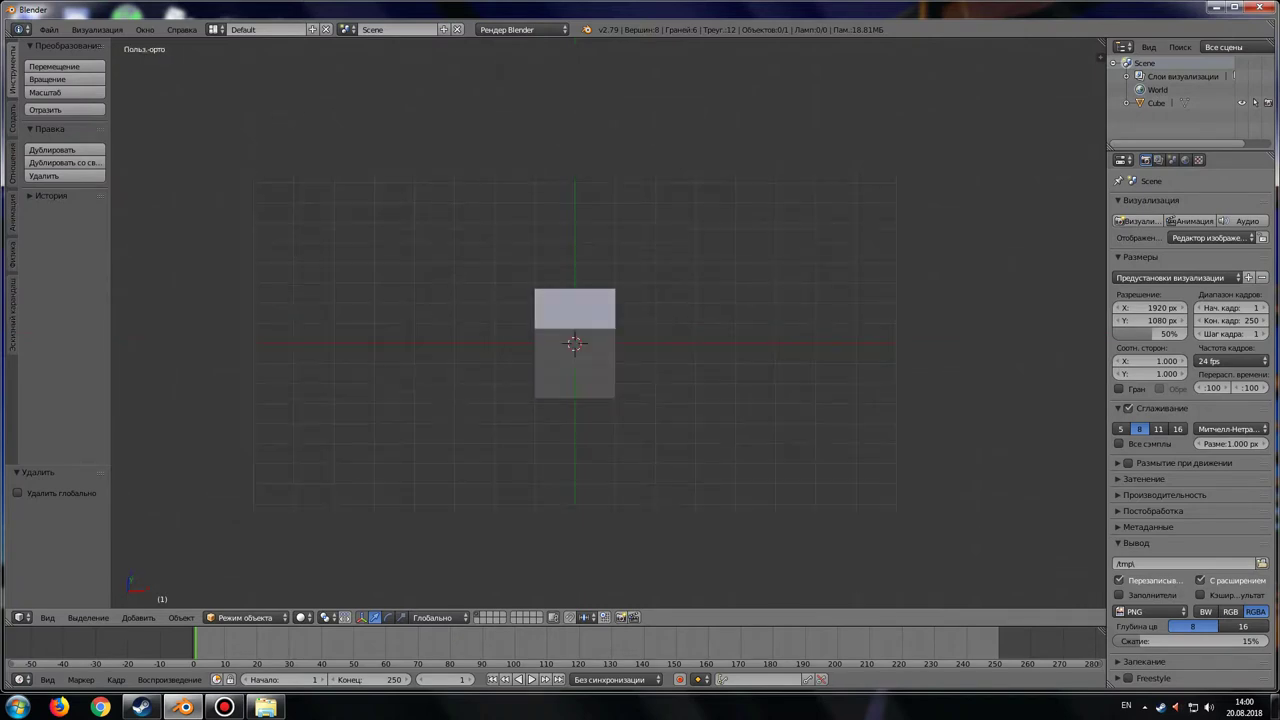
pyautogui.press('KP_8')
pyautogui.moveTo(600, 330)
pyautogui.mouseDown(button='middle')
pyautogui.moveTo(640, 300)
pyautogui.moveTo(680, 300)
pyautogui.moveTo(630, 340)
pyautogui.moveTo(640, 330)
pyautogui.mouseUp(button='middle')
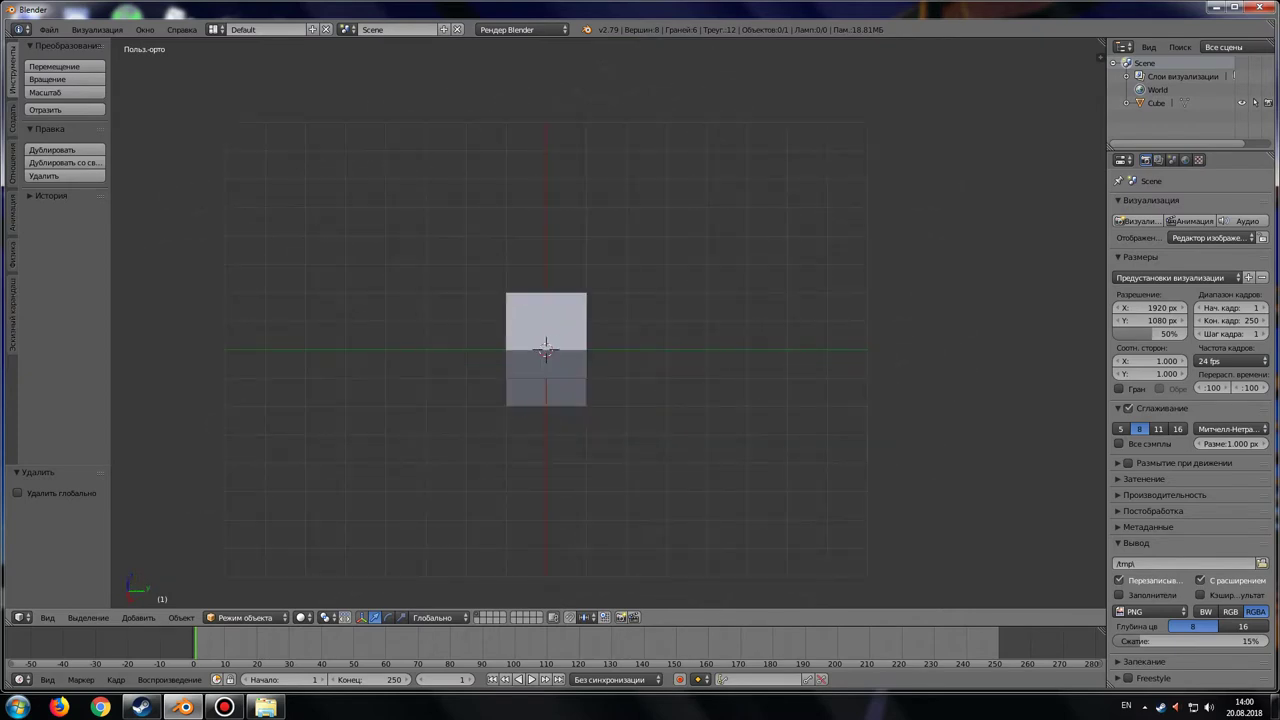
# Return to the front orthographic view, zoom in close, and select the cube
pyautogui.press('KP_1')
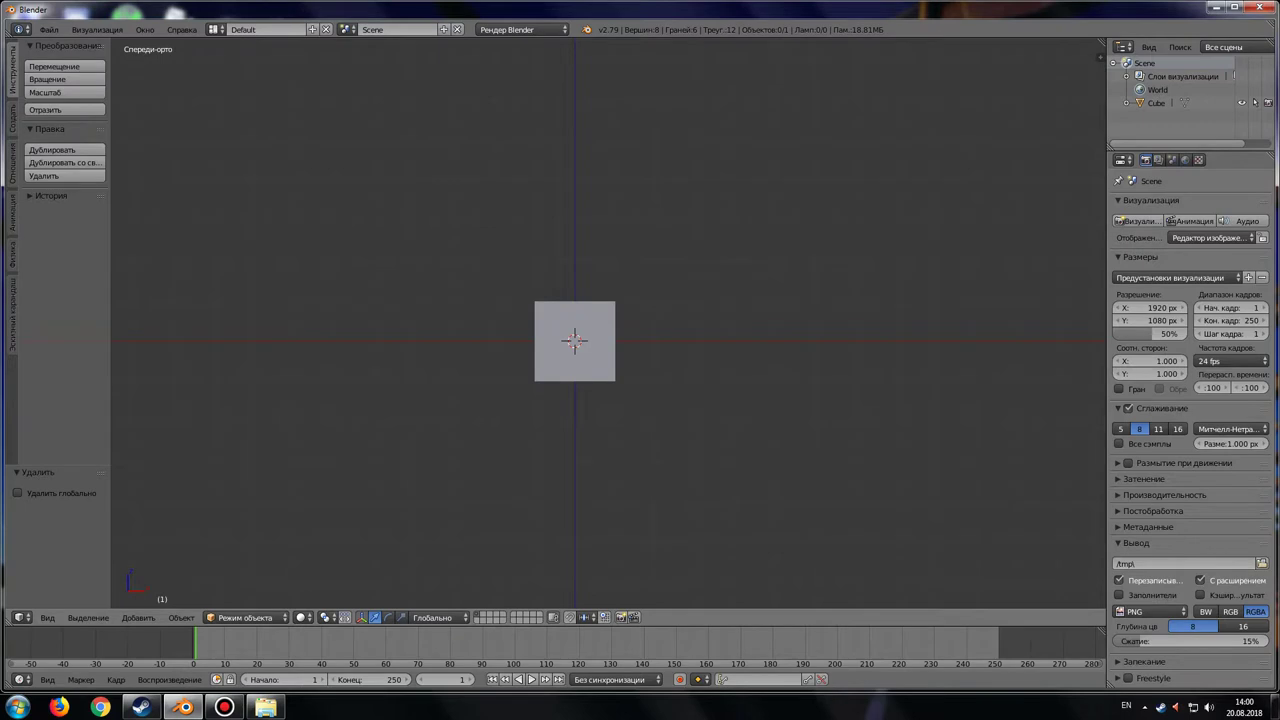
pyautogui.scroll(4, 575, 340)
pyautogui.scroll(1, 575, 340)
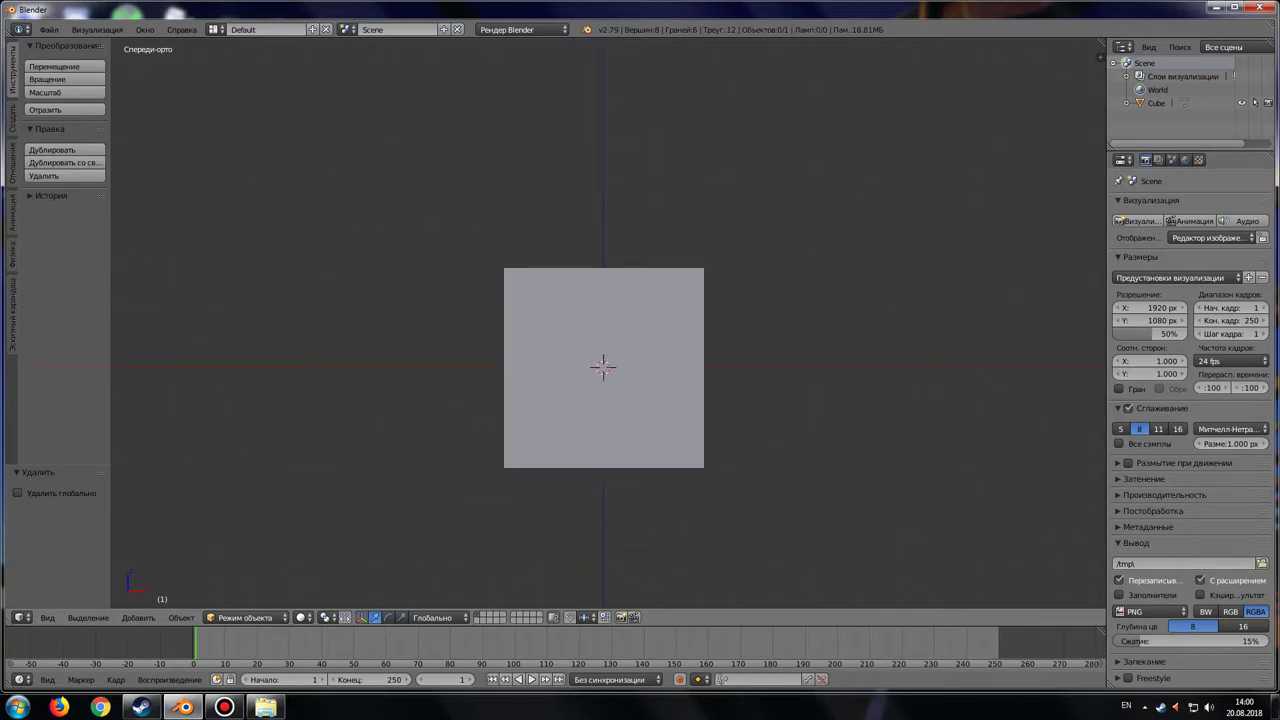
pyautogui.rightClick(603, 367)
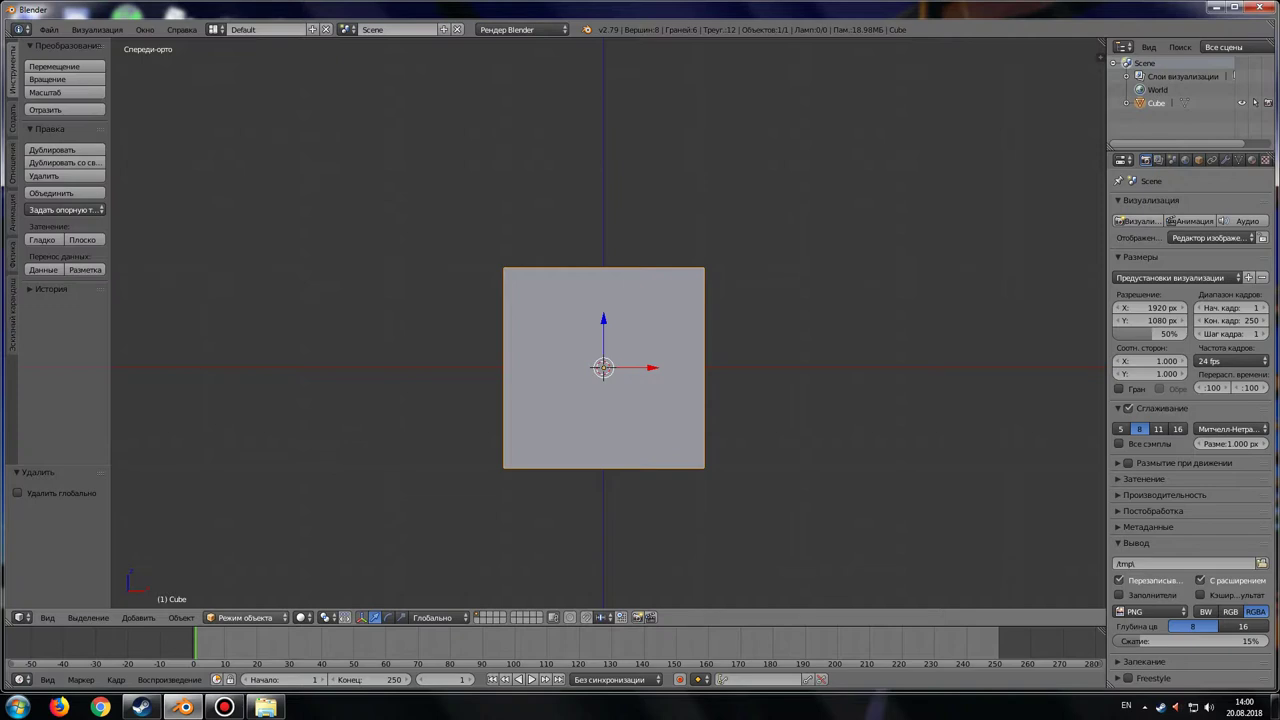
# Try the manipulator modes and a trial upward move of the cube, then undo it
pyautogui.click(245, 617)
pyautogui.press('Escape')
pyautogui.click(402, 617)
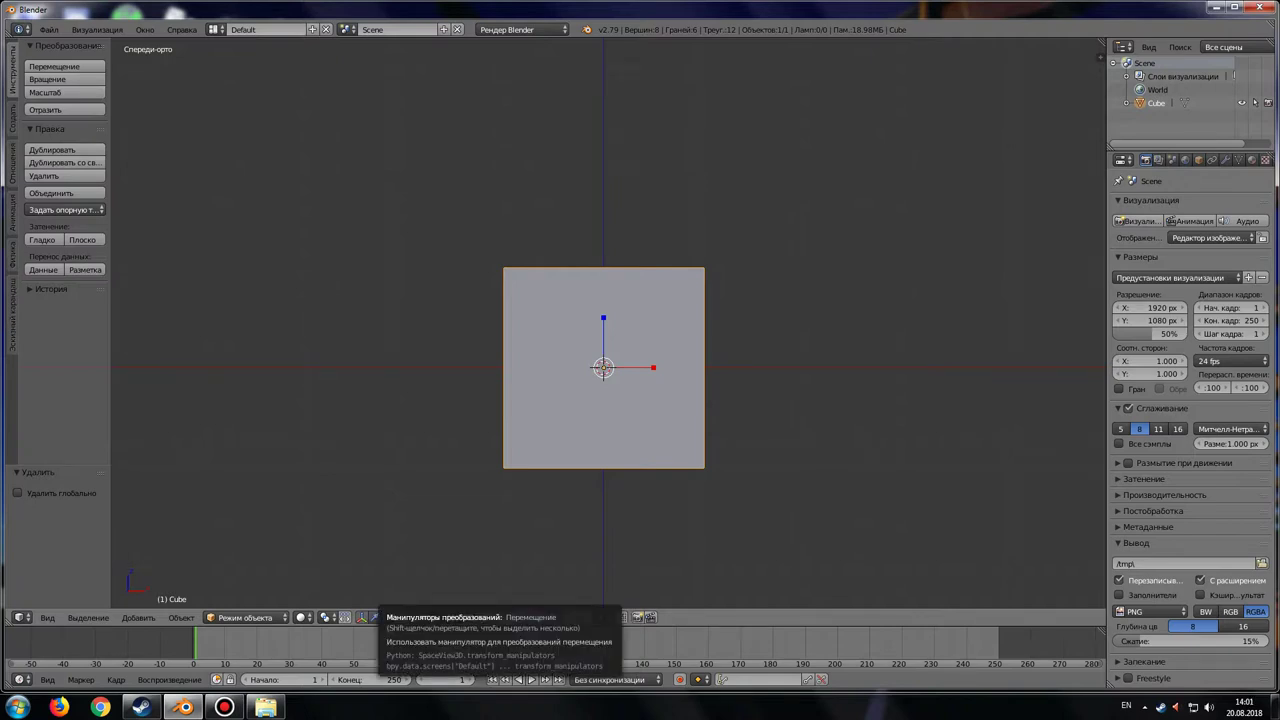
pyautogui.click(374, 617)
pyautogui.moveTo(603, 320); pyautogui.dragTo(603, 292)
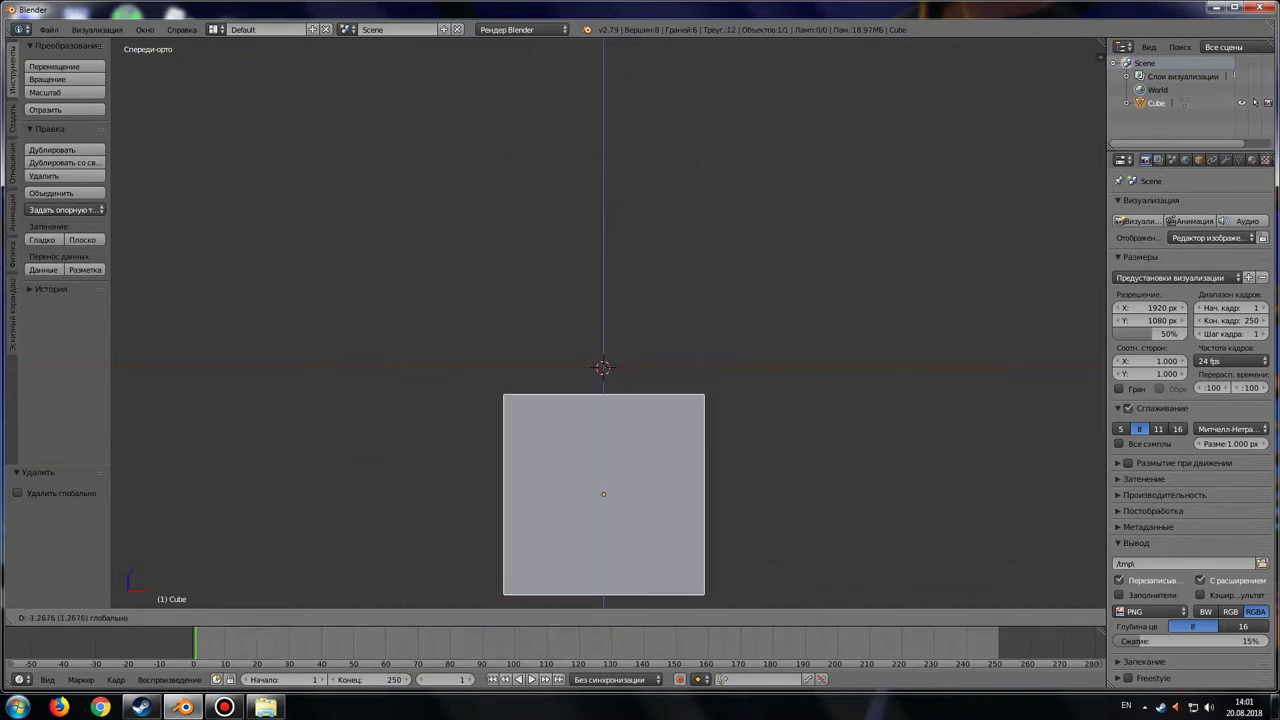
pyautogui.moveTo(603, 292)
pyautogui.mouseDown()
pyautogui.moveTo(603, 218)
pyautogui.moveTo(603, 316)
pyautogui.moveTo(603, 300)
pyautogui.mouseUp()
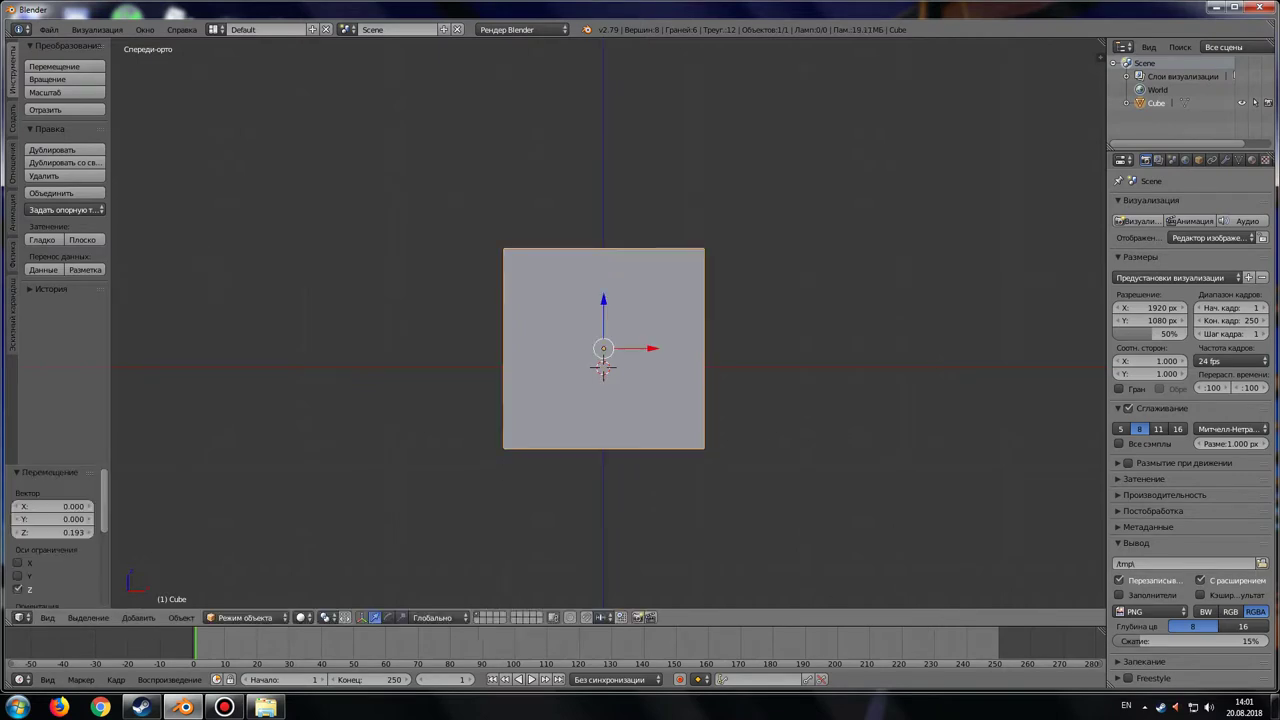
pyautogui.hotkey('ctrl', 'z')
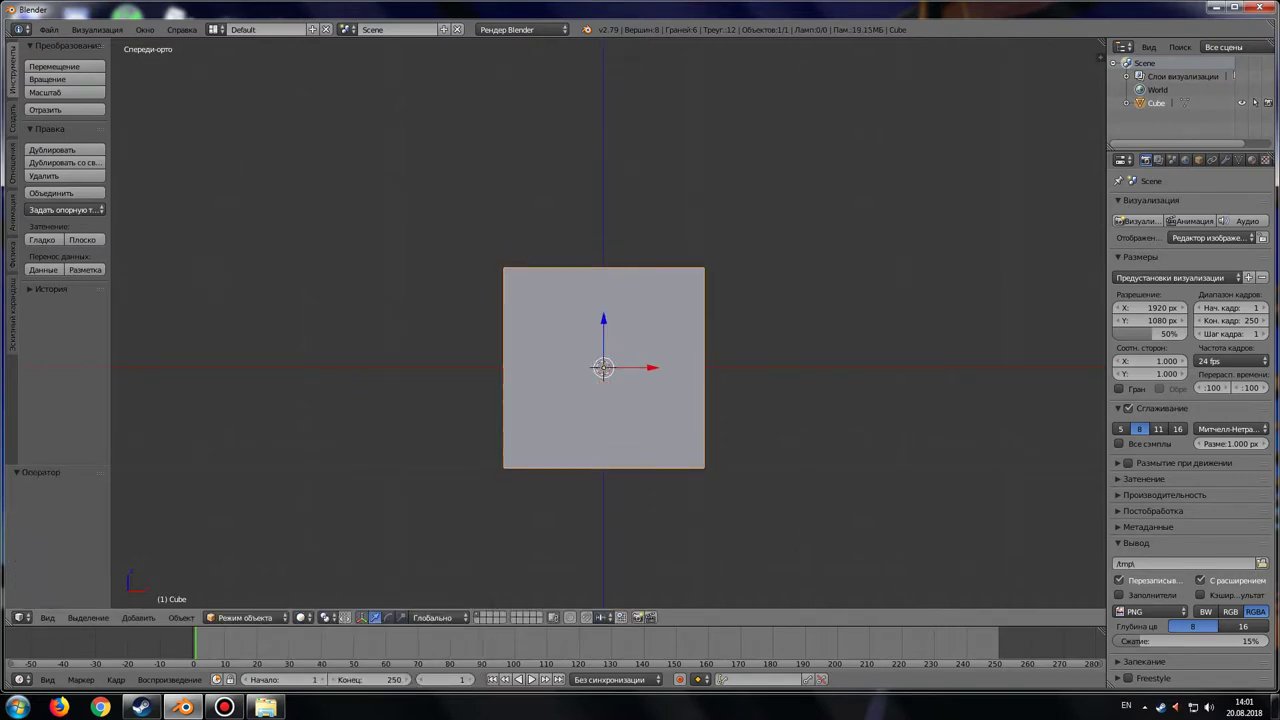
# Set the manipulator to scale mode and begin scaling the cube along Z
pyautogui.click(388, 617)
pyautogui.click(402, 617)
pyautogui.click(345, 617)
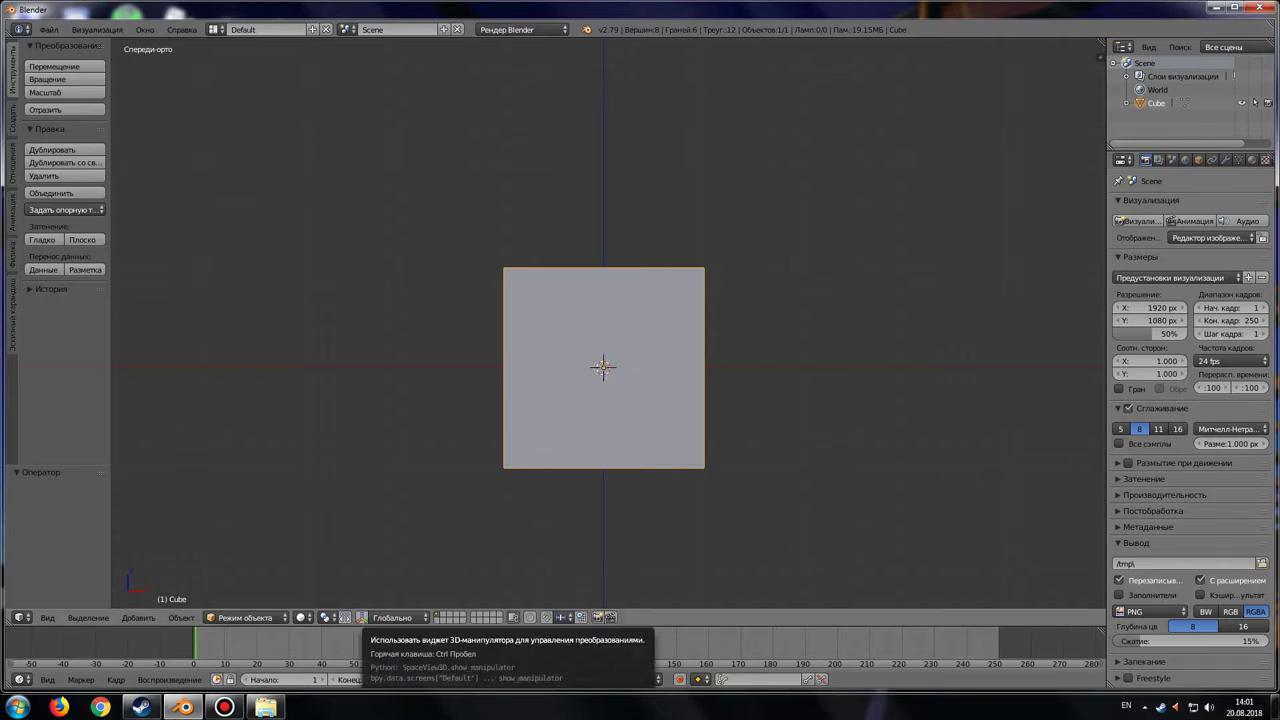
pyautogui.click(345, 617)
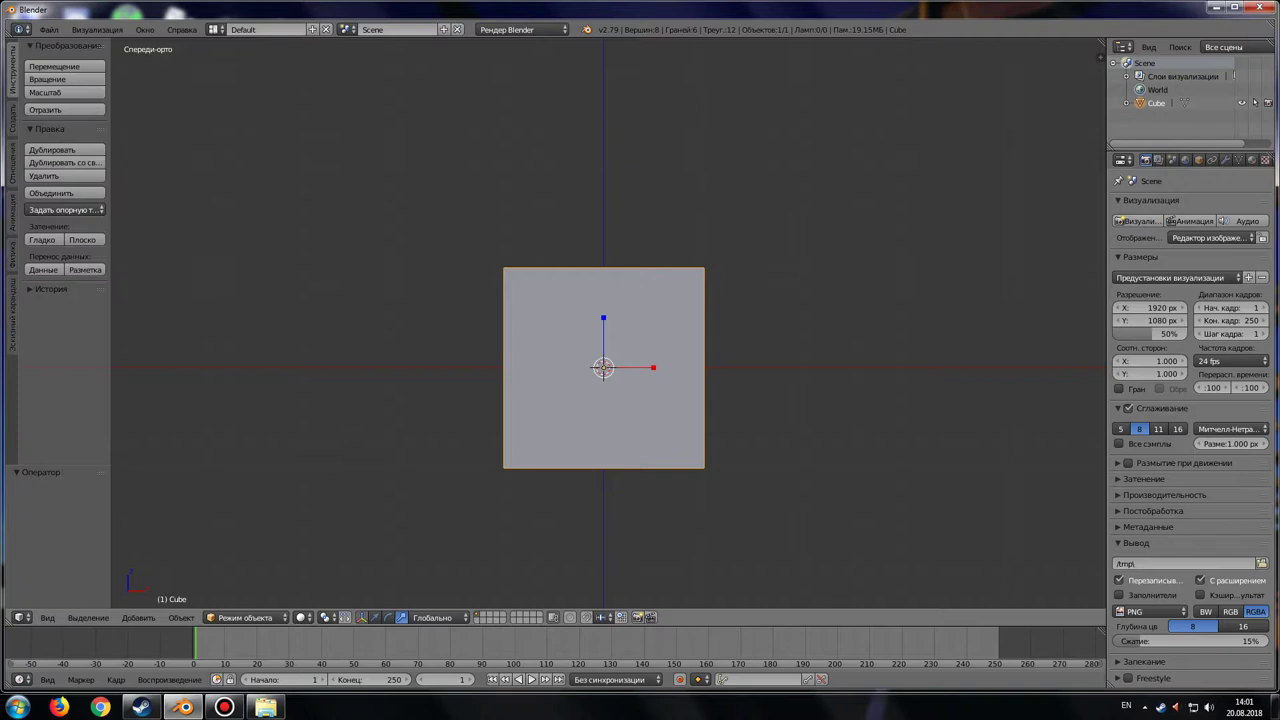
pyautogui.press('s')
pyautogui.press('z')
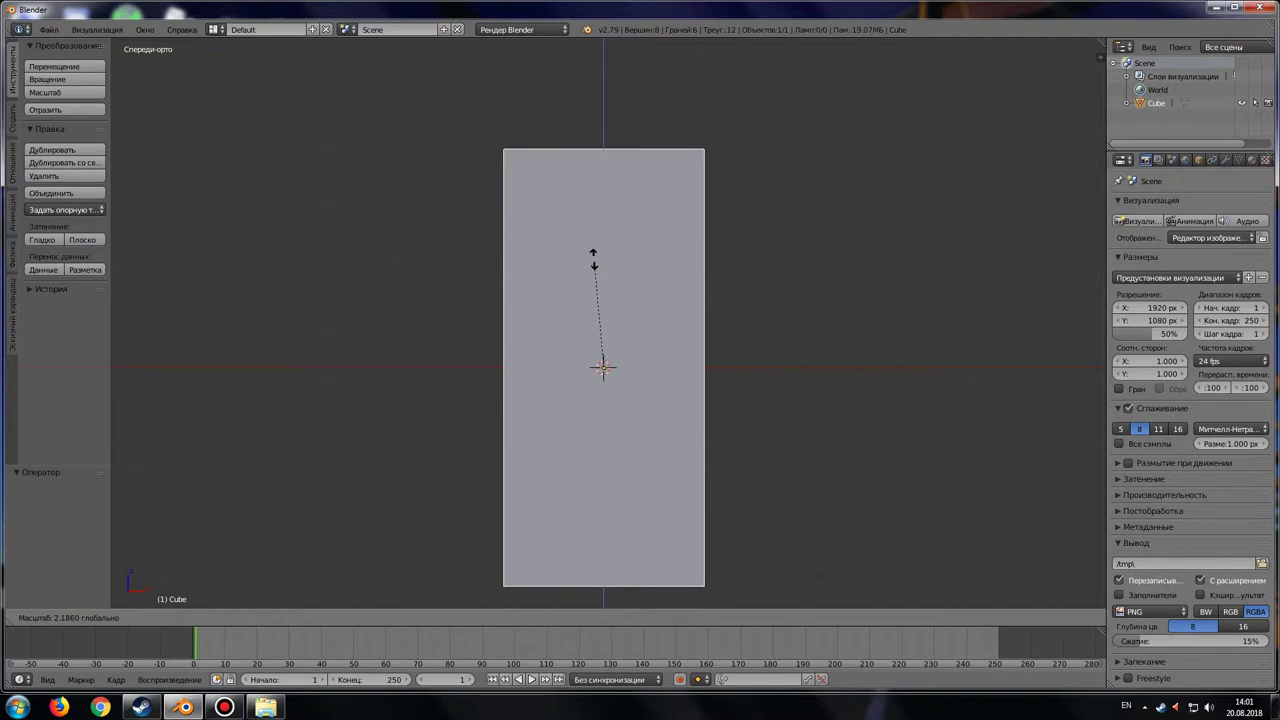
# Undo a trial 2.186 stretch and scale the cube to 3 times along Z
pyautogui.click(593, 258)
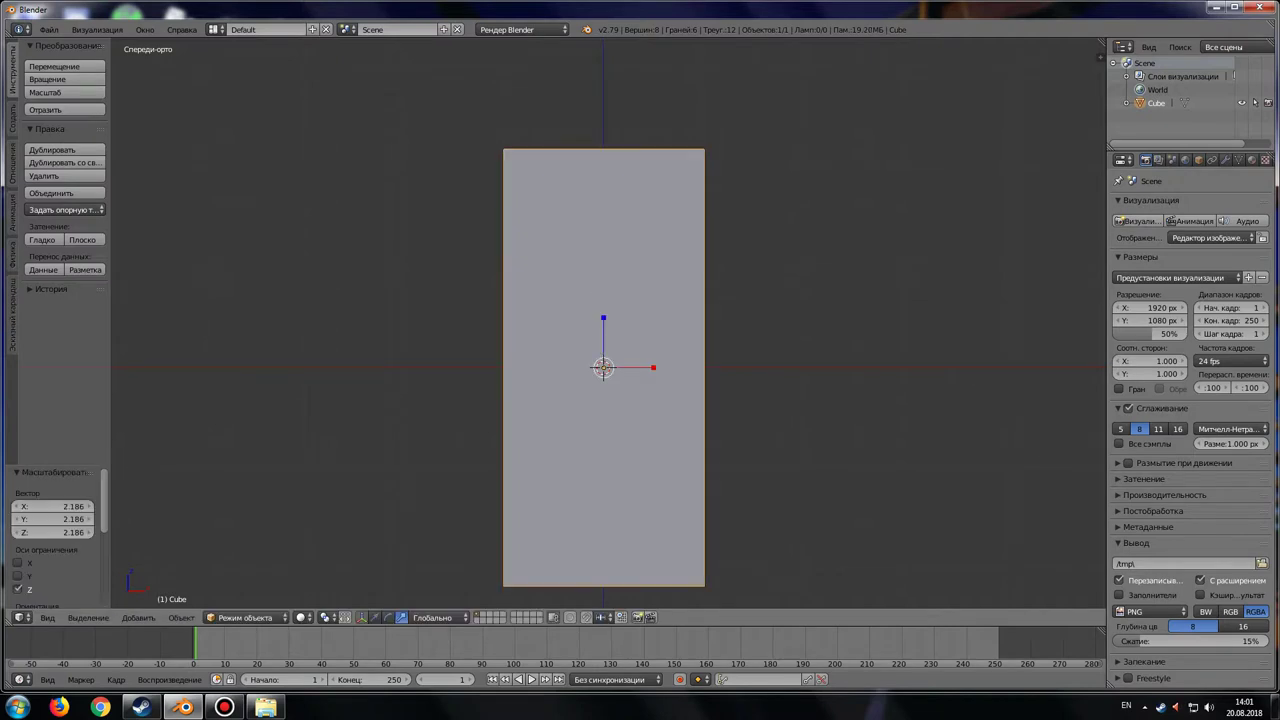
pyautogui.hotkey('ctrl', 'z')
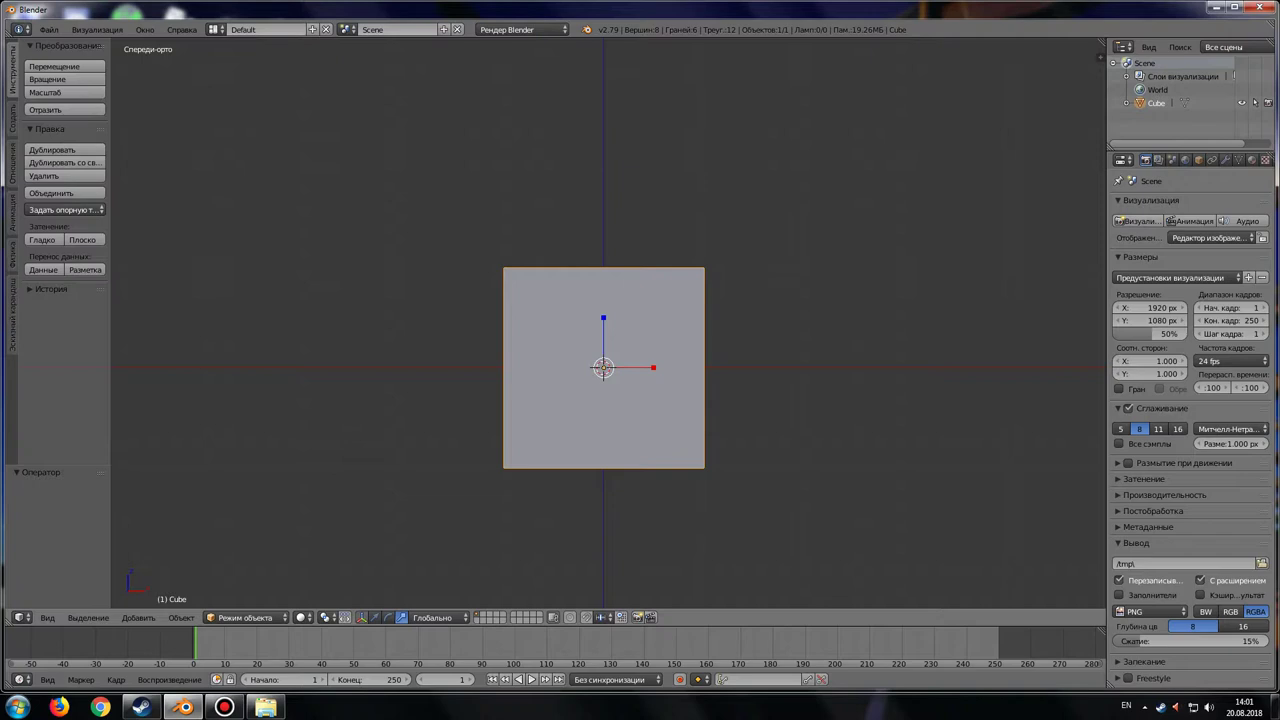
pyautogui.press('s')
pyautogui.press('z')
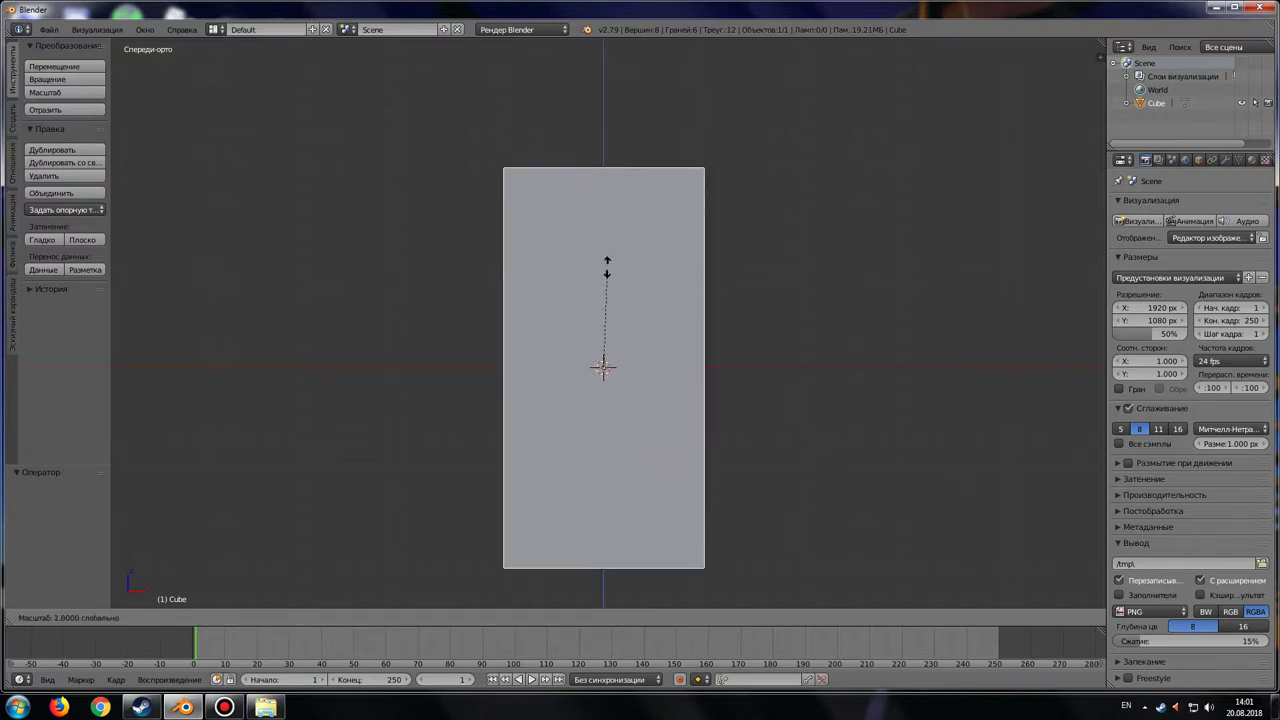
pyautogui.click(603, 214)
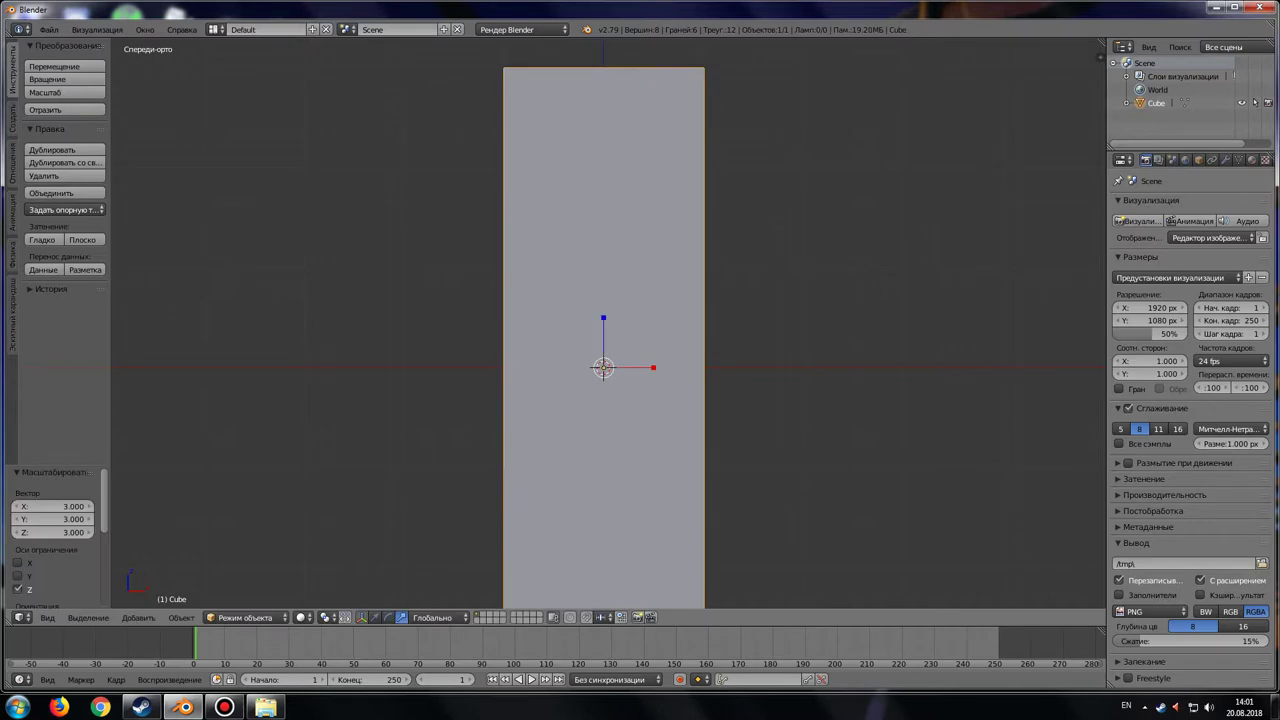
# Zoom out and show the transform values side panel
pyautogui.scroll(-3, 603, 214)
pyautogui.scroll(-1, 574, 341)
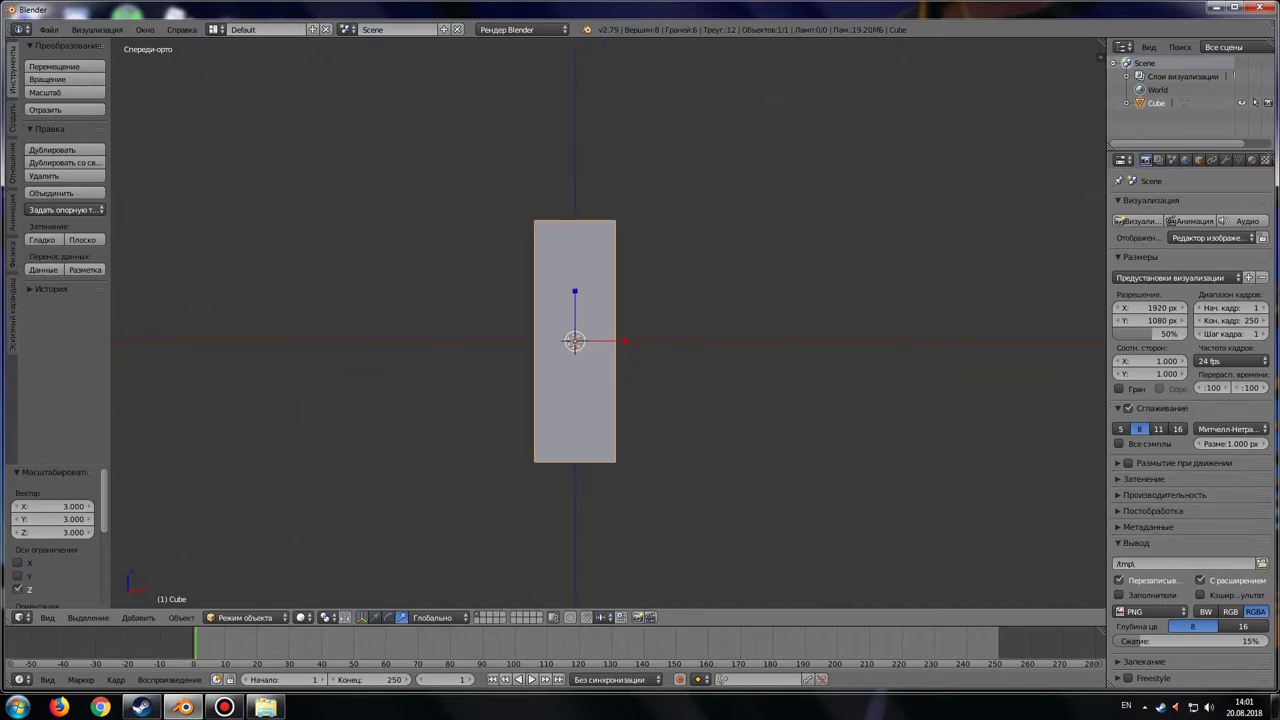
pyautogui.press('n')
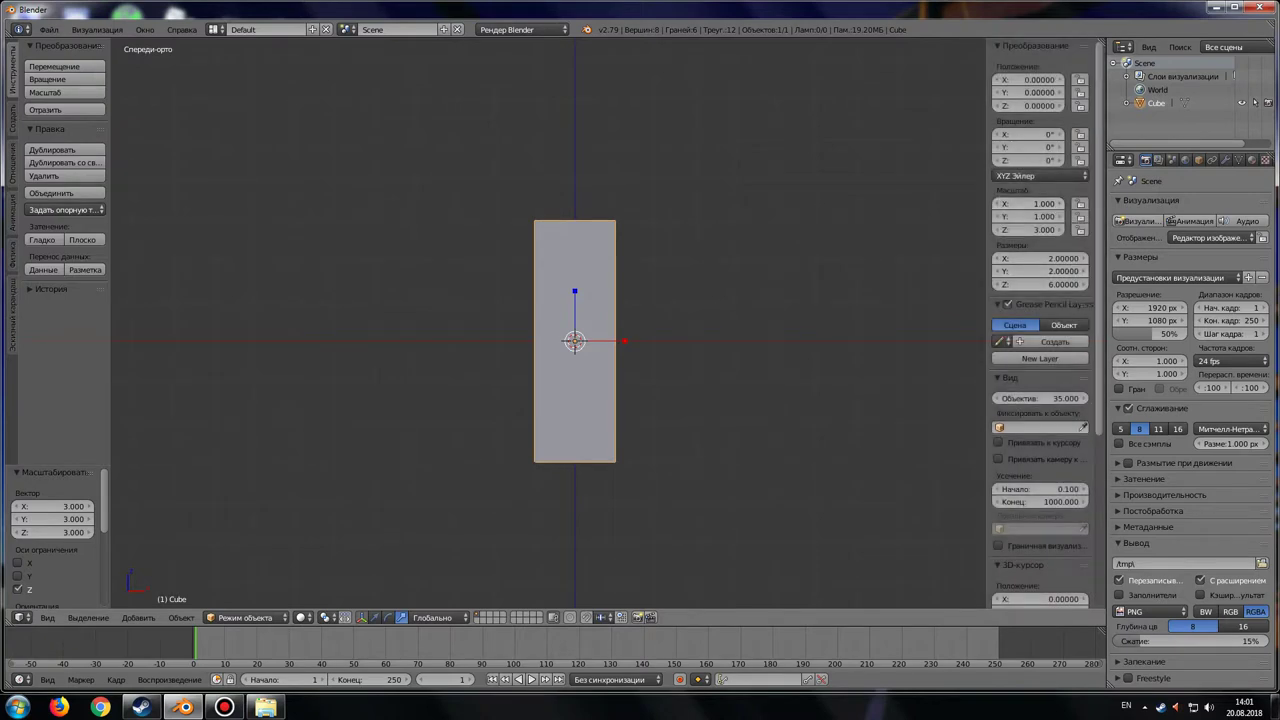
# Try a Y scale of 0.571, then reset the block's Y scale to 1
pyautogui.moveTo(600, 400); pyautogui.dragTo(640, 360, button='middle')
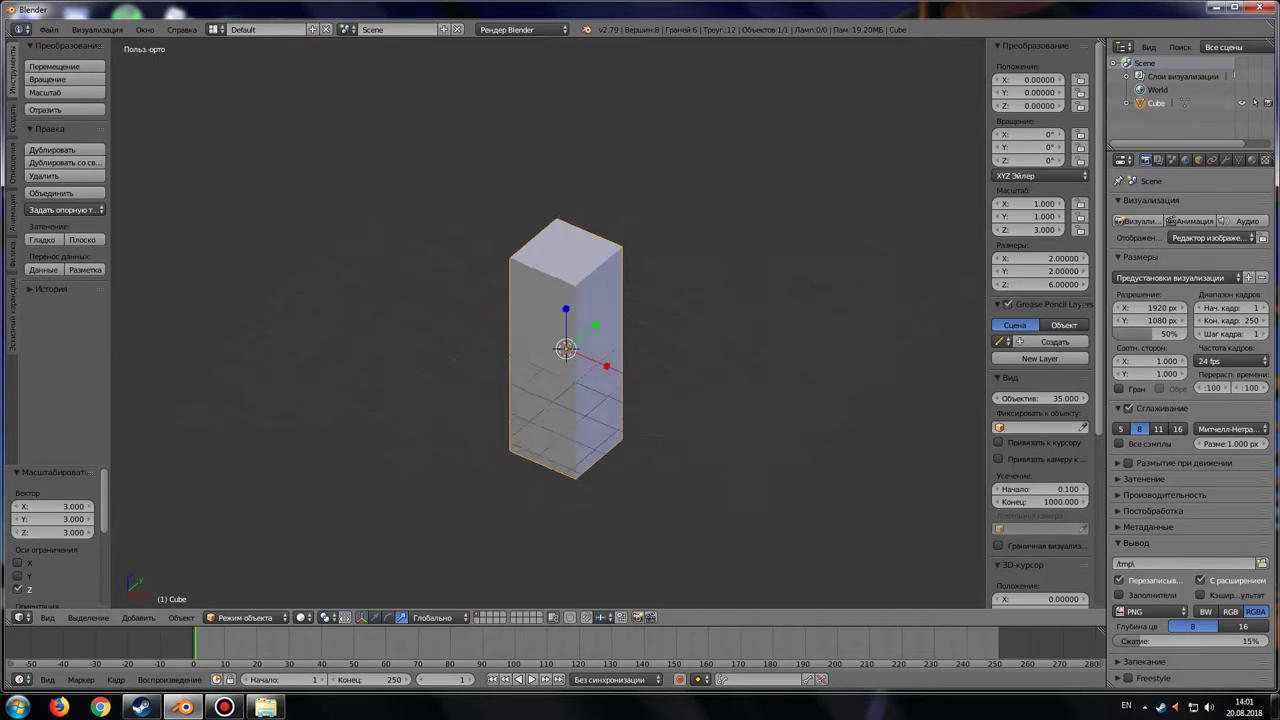
pyautogui.moveTo(600, 400); pyautogui.dragTo(510, 390, button='middle')
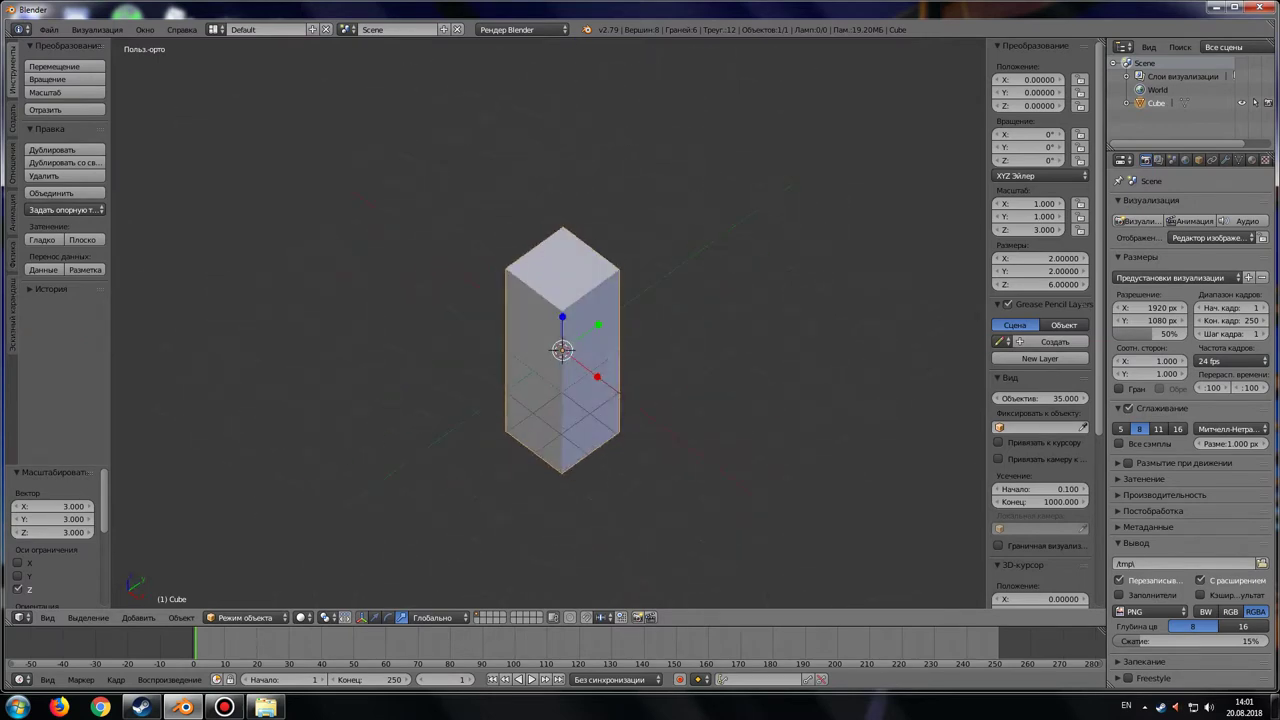
pyautogui.press('s')
pyautogui.press('y')
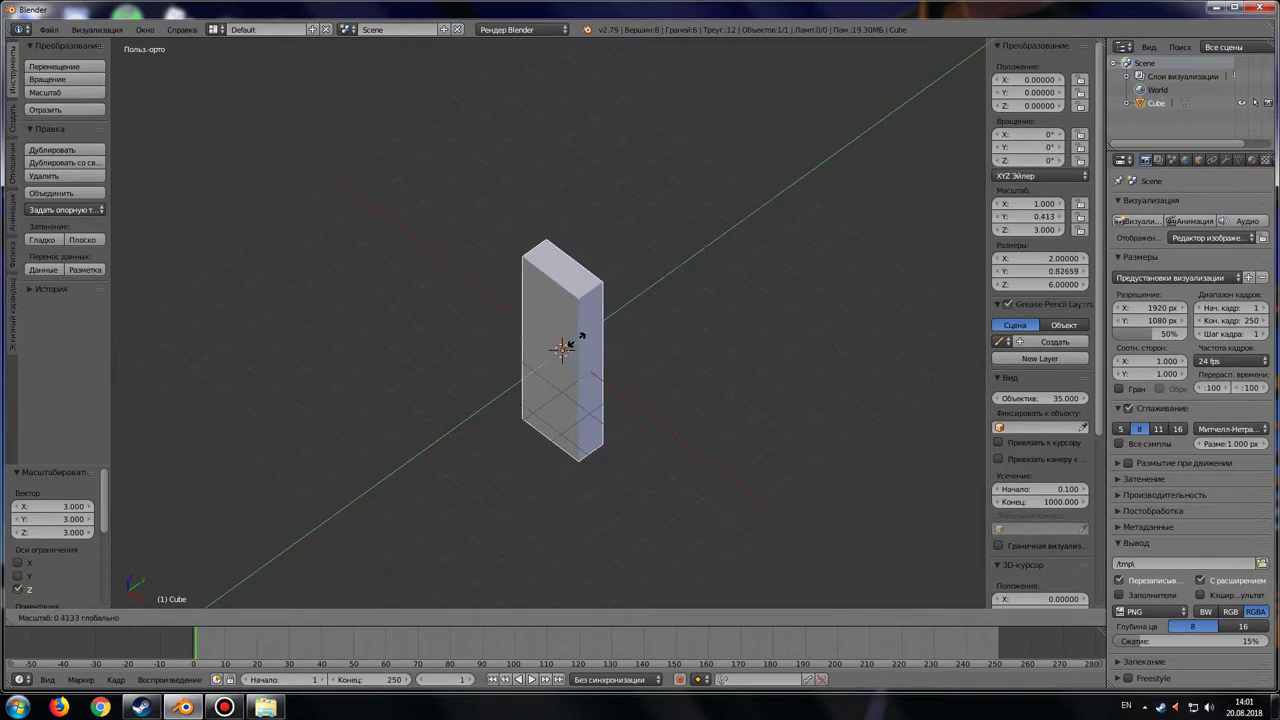
pyautogui.click(580, 339)
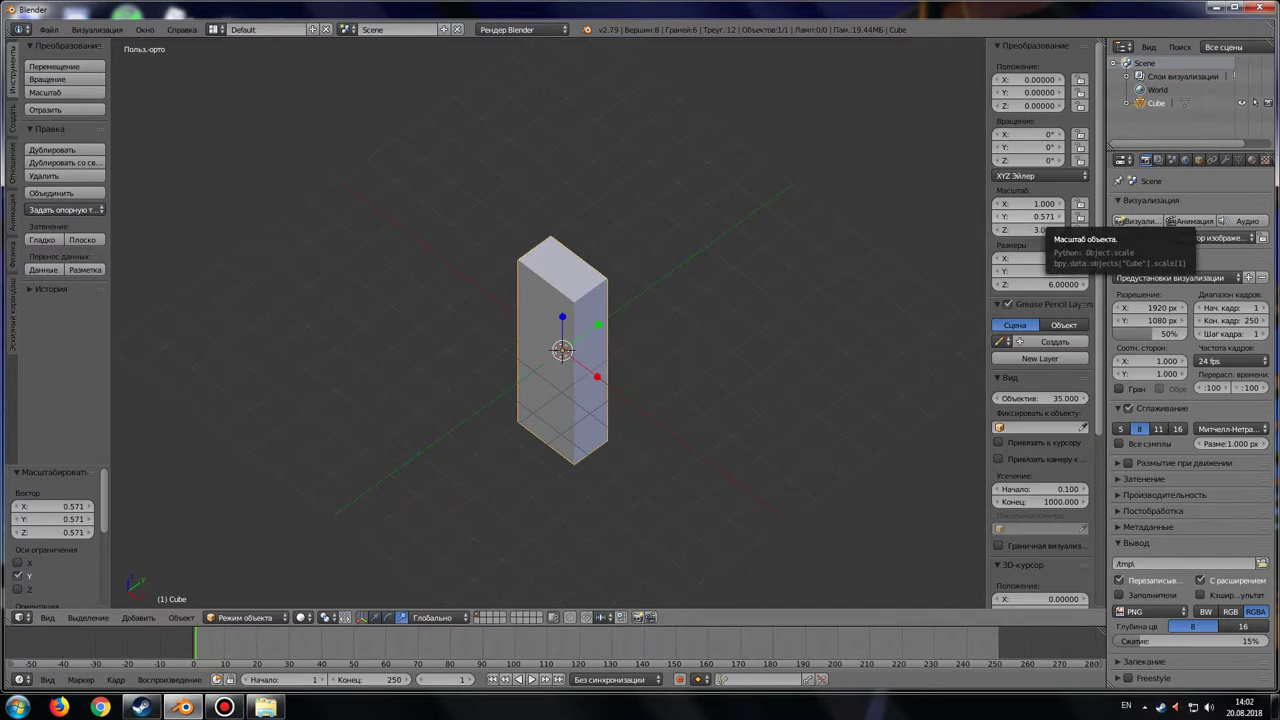
pyautogui.click(1030, 216)
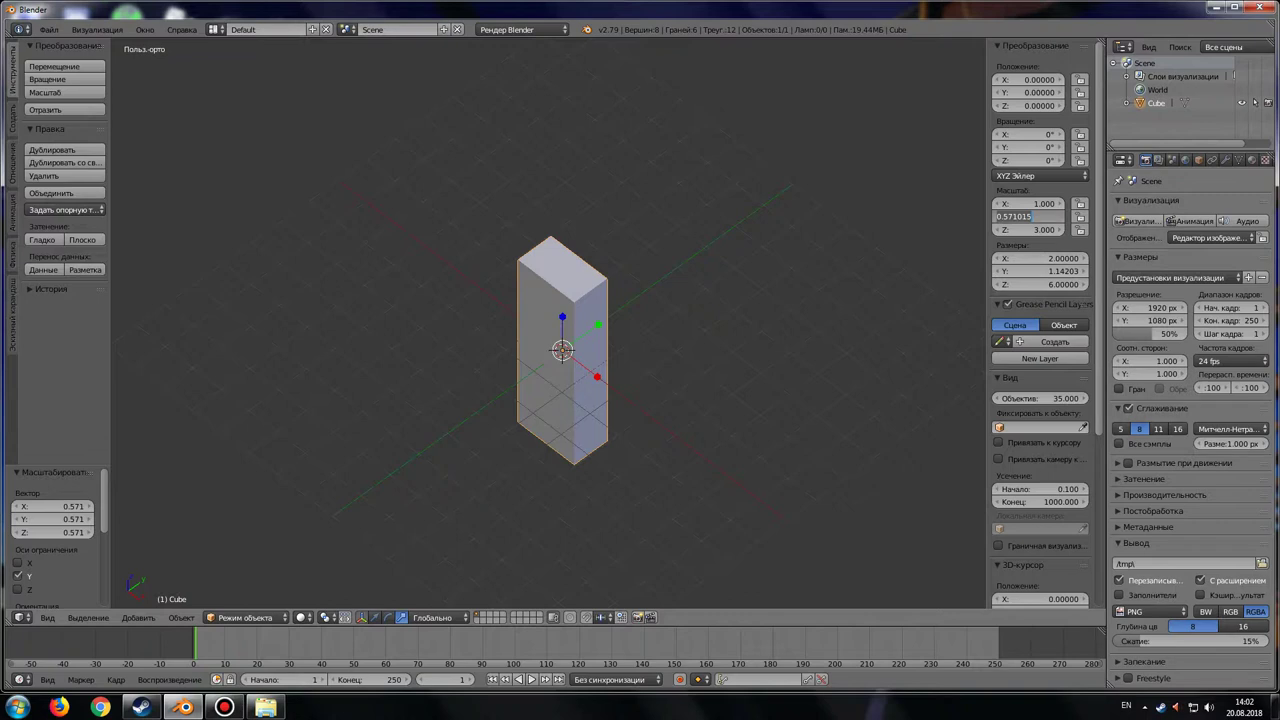
pyautogui.write('1')
pyautogui.press('Return')
# Stretch the block further along Z to scale 5.318, about 10.64 units tall
pyautogui.moveTo(700, 400)
pyautogui.mouseDown(button='middle')
pyautogui.moveTo(640, 380)
pyautogui.moveTo(740, 355)
pyautogui.mouseUp(button='middle')
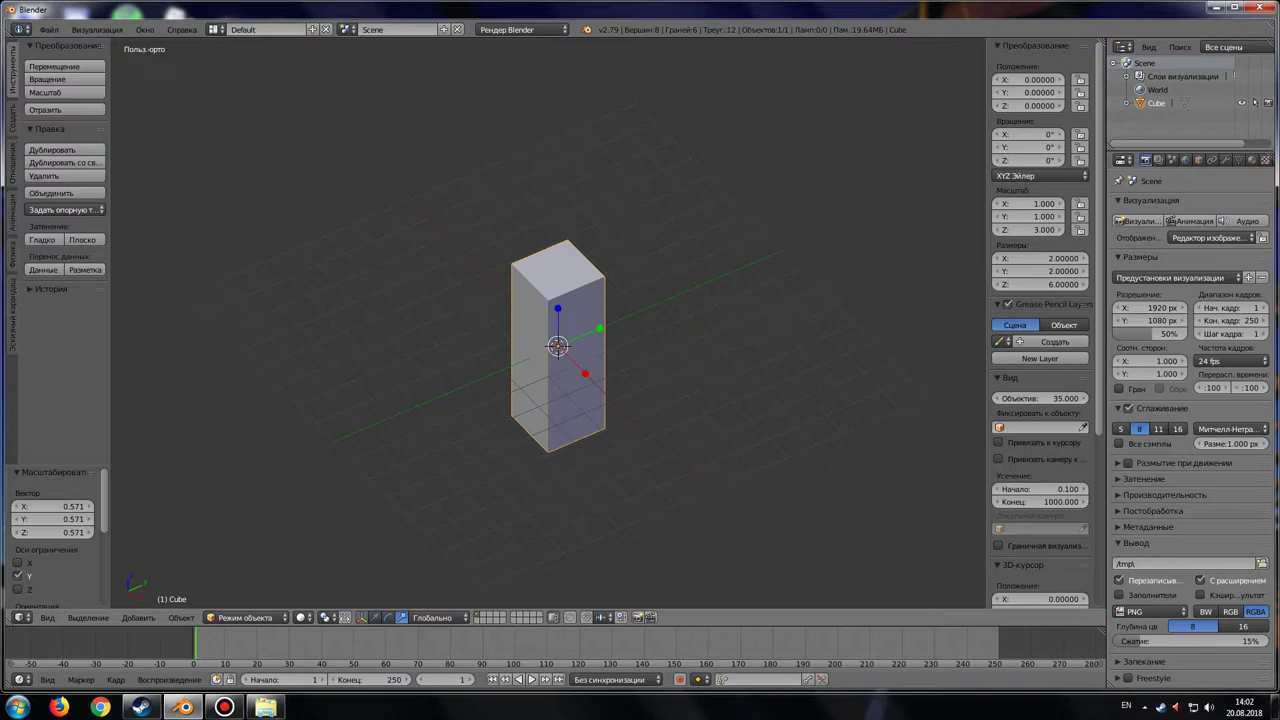
pyautogui.press('s')
pyautogui.press('z')
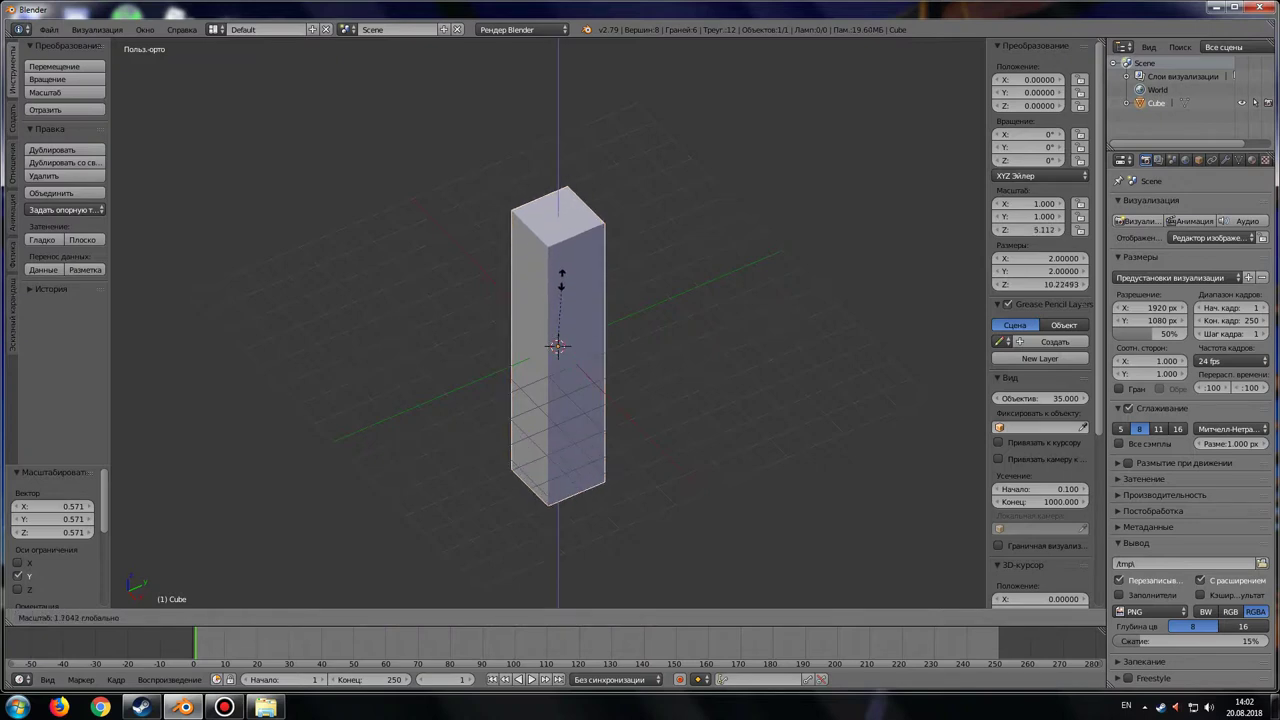
pyautogui.press('Return')
pyautogui.keyDown('shift'); pyautogui.moveTo(557, 300); pyautogui.dragTo(557, 417, button='middle'); pyautogui.keyUp('shift')
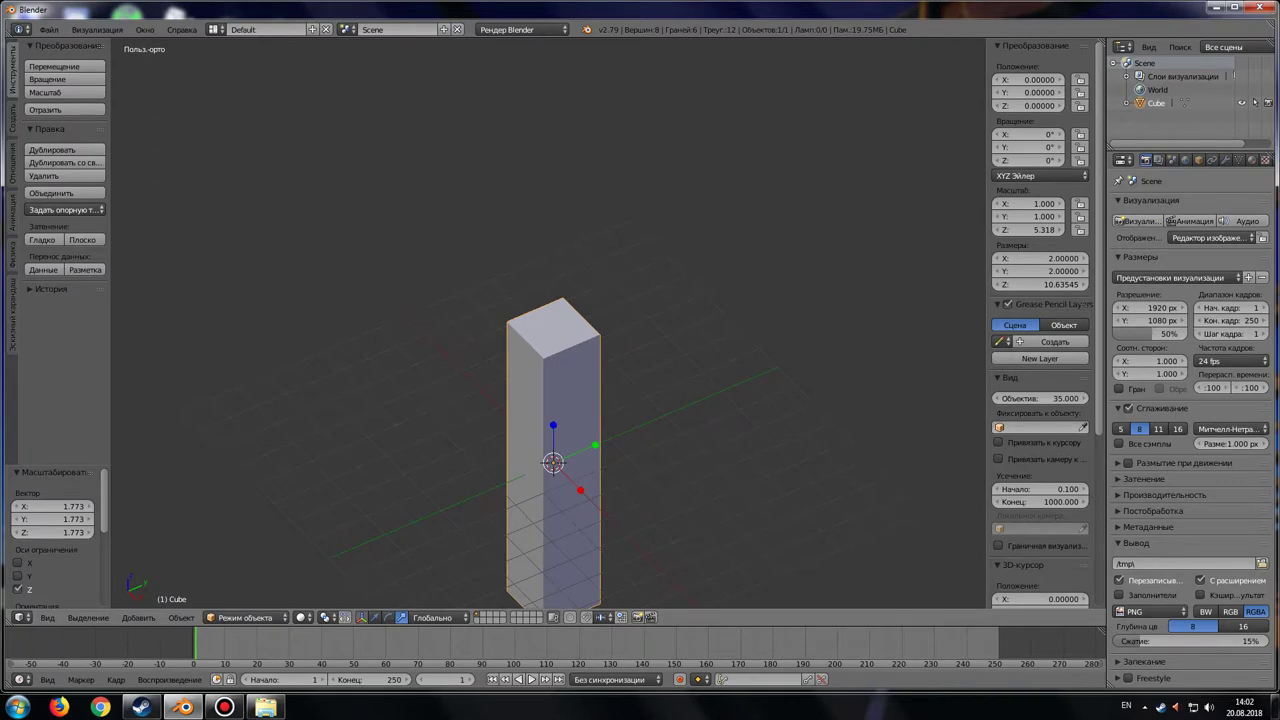
# Enter Edit Mode and try selecting individual top-corner vertices of the column
pyautogui.click(245, 617)
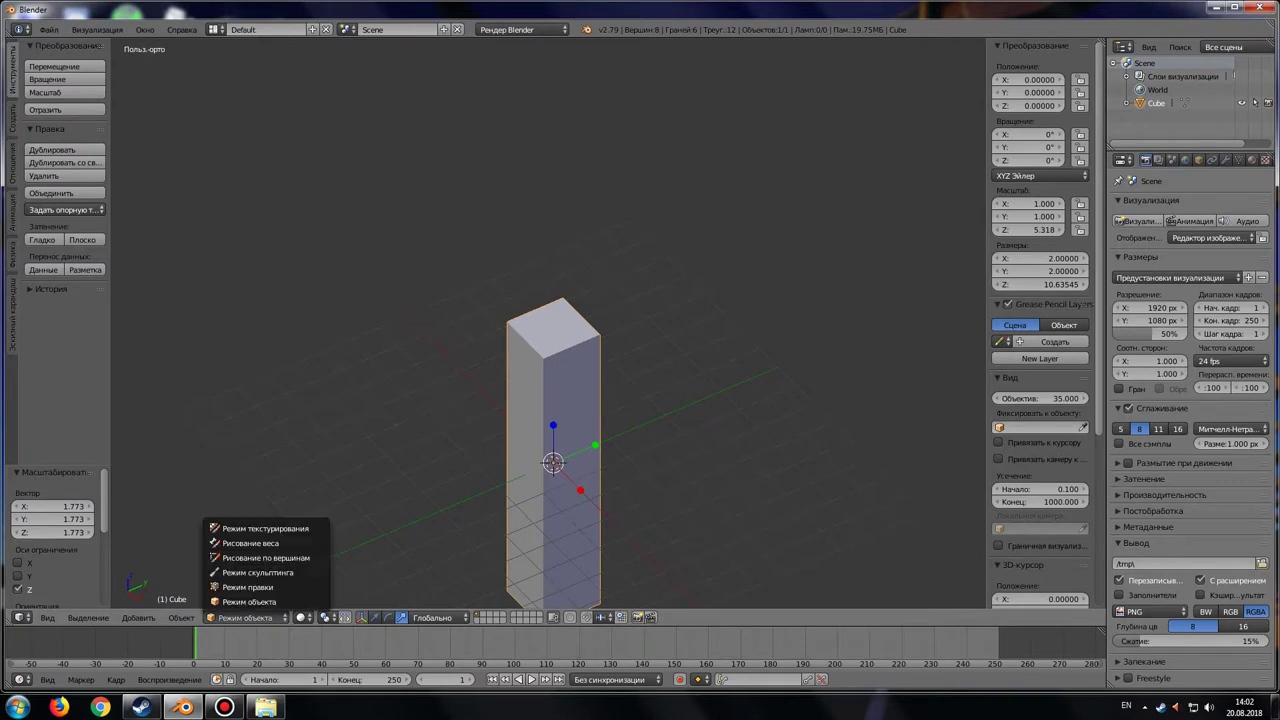
pyautogui.click(245, 617)
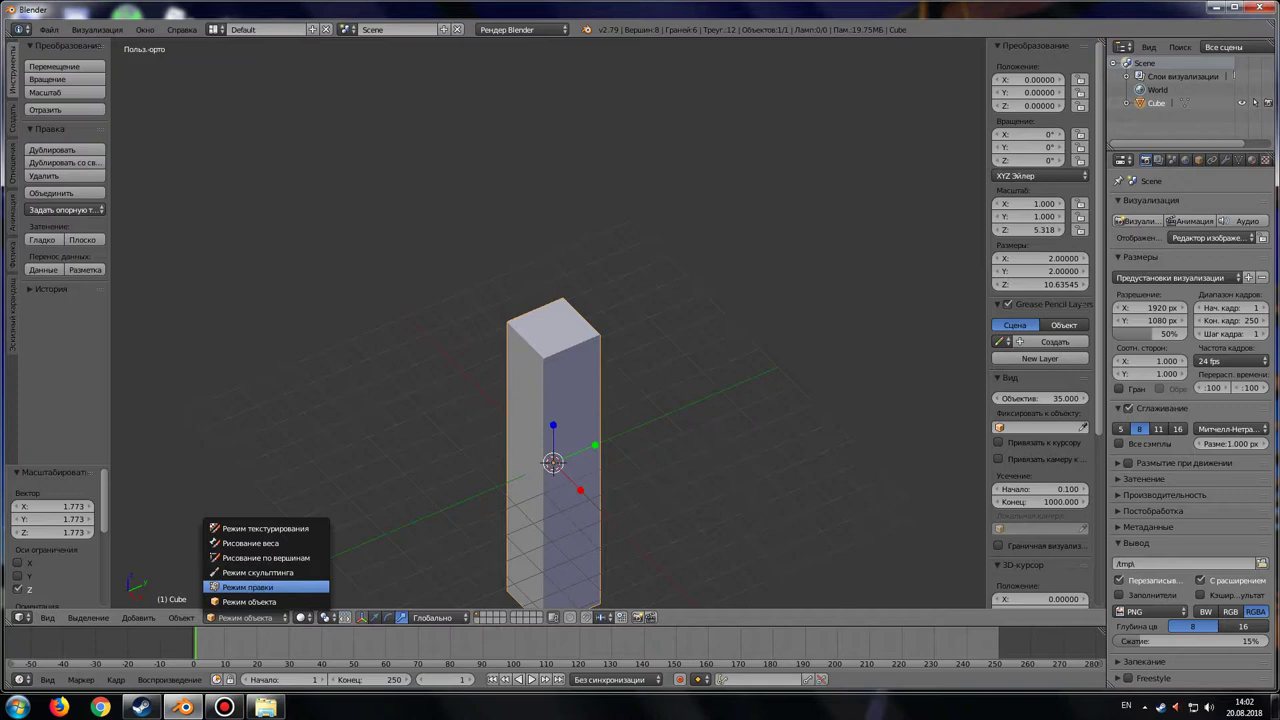
pyautogui.click(247, 587)
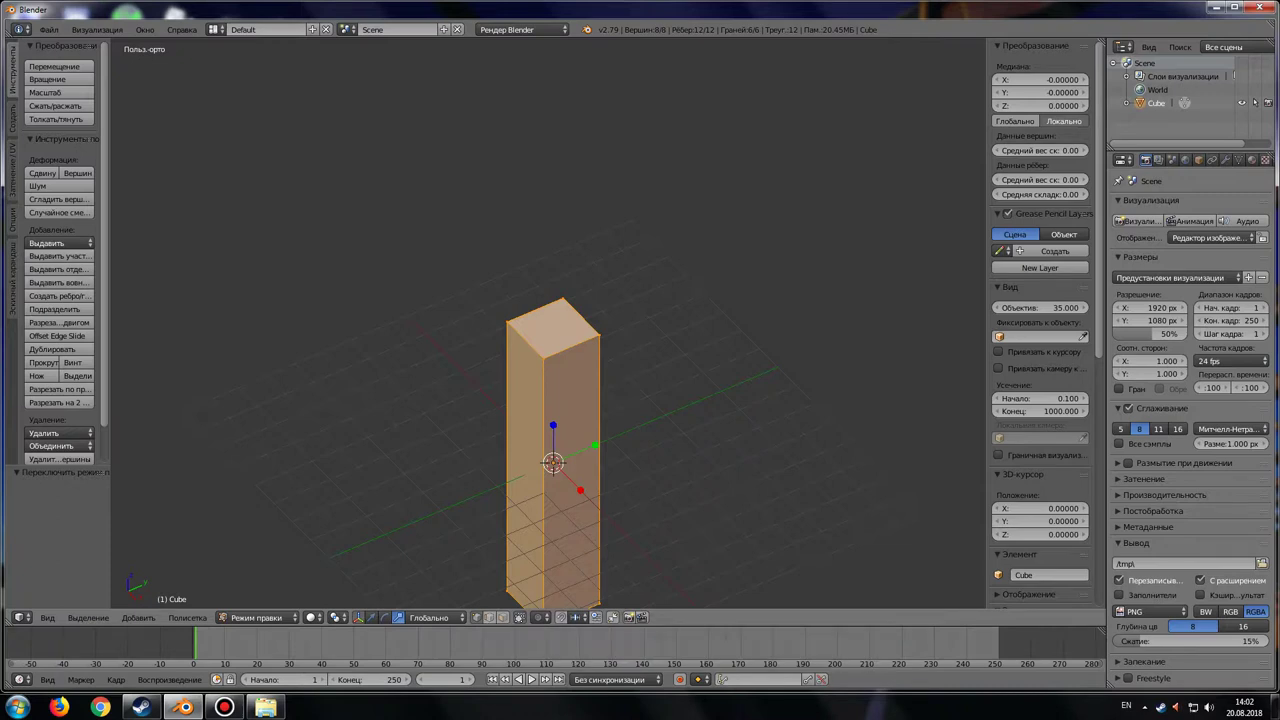
pyautogui.rightClick(600, 333)
pyautogui.scroll(4, 600, 333)
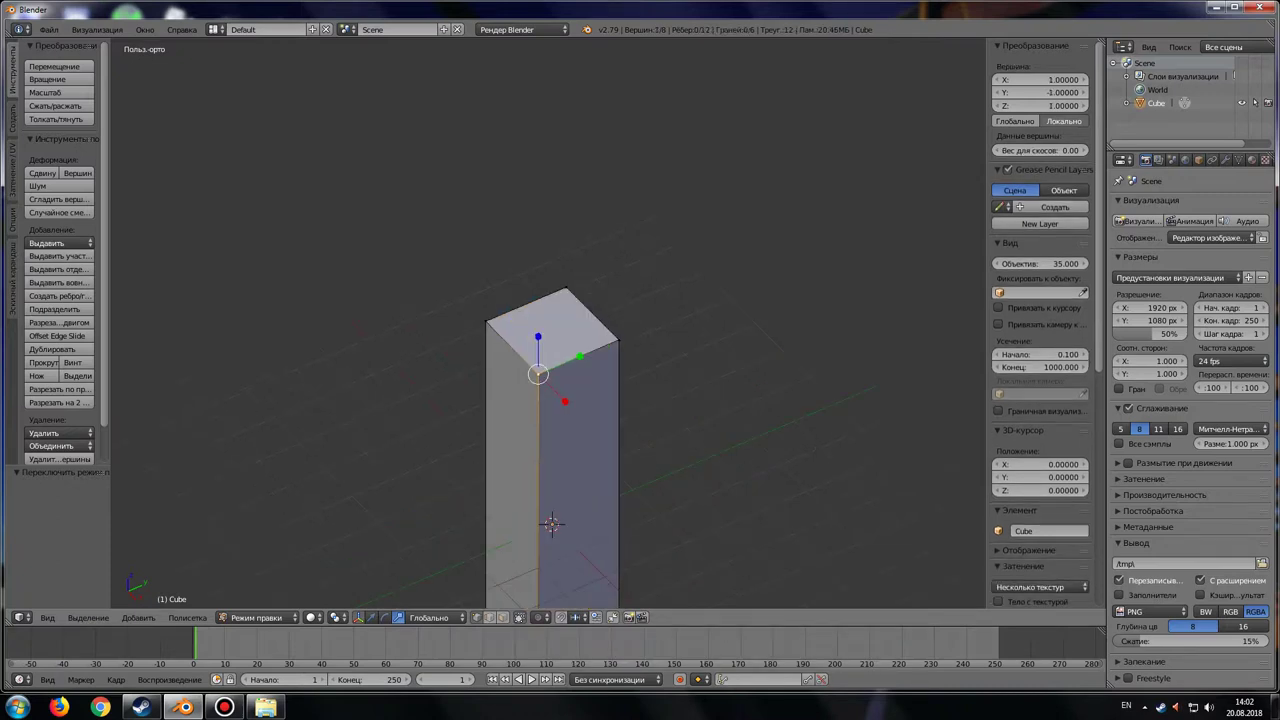
pyautogui.rightClick(570, 272)
pyautogui.rightClick(455, 320)
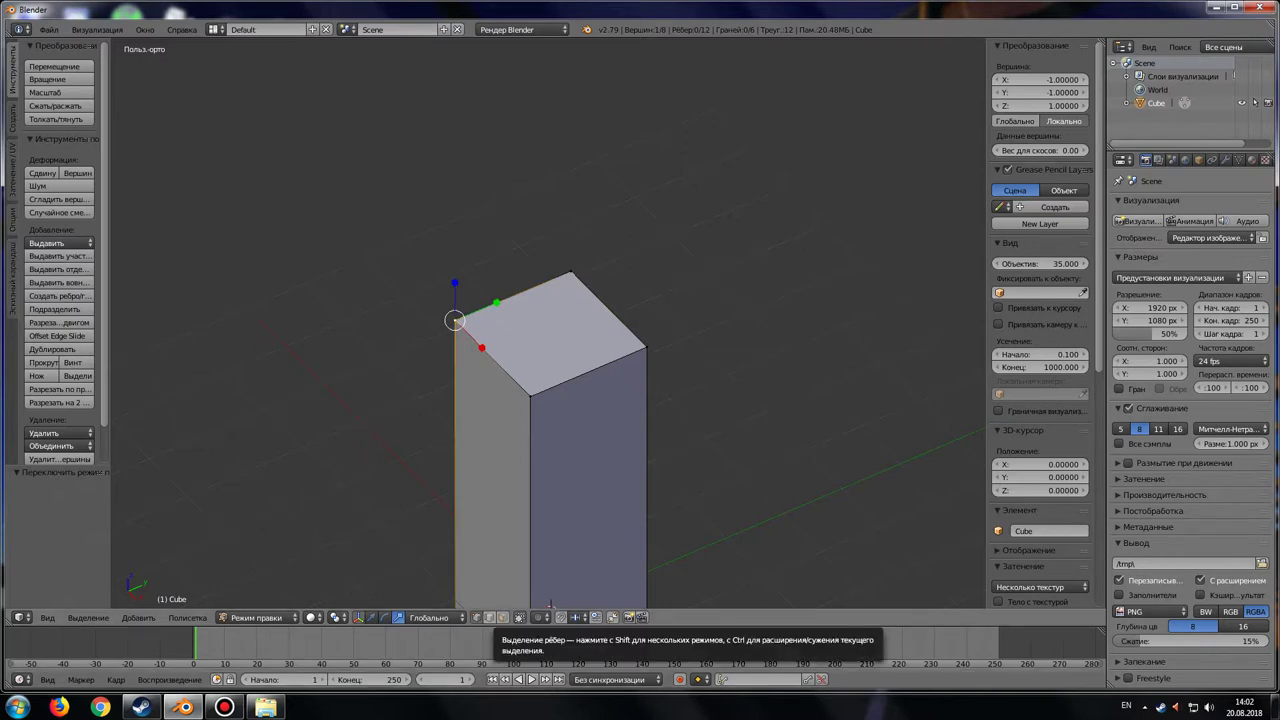
# Switch to edge, then face selection and select the column's top face
pyautogui.click(489, 617)
pyautogui.rightClick(512, 296)
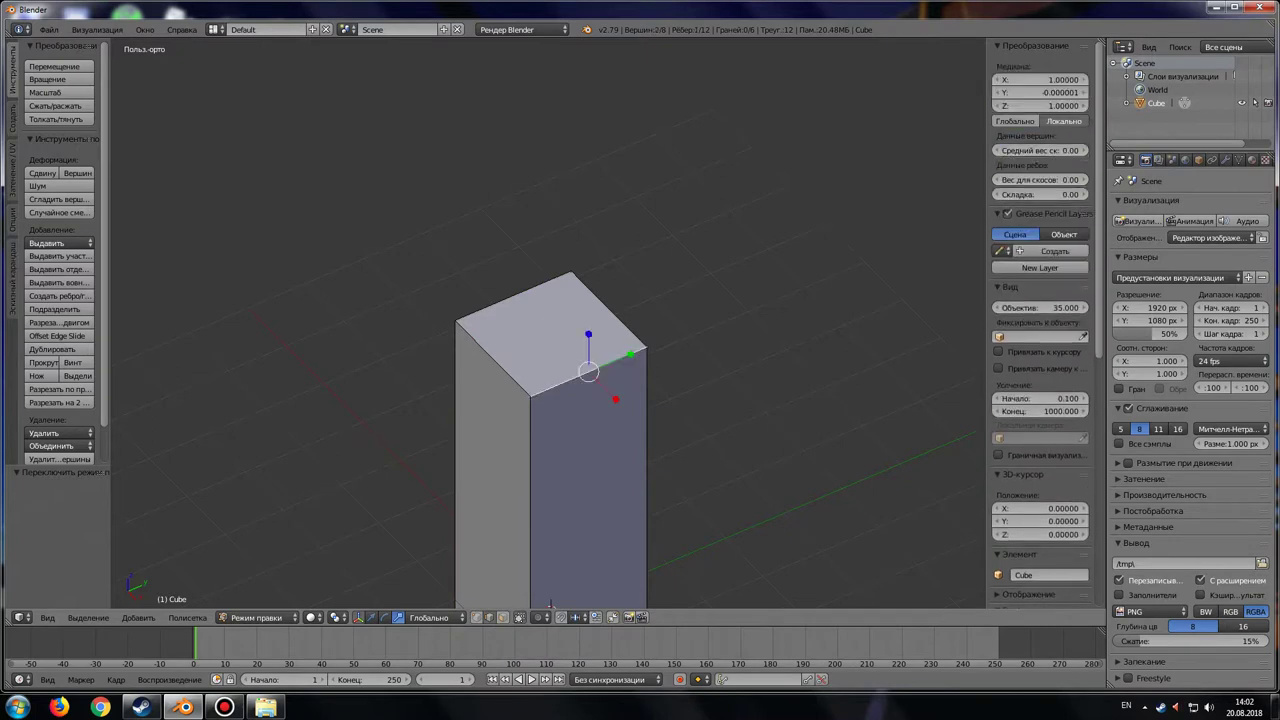
pyautogui.press('3')
pyautogui.rightClick(512, 296)
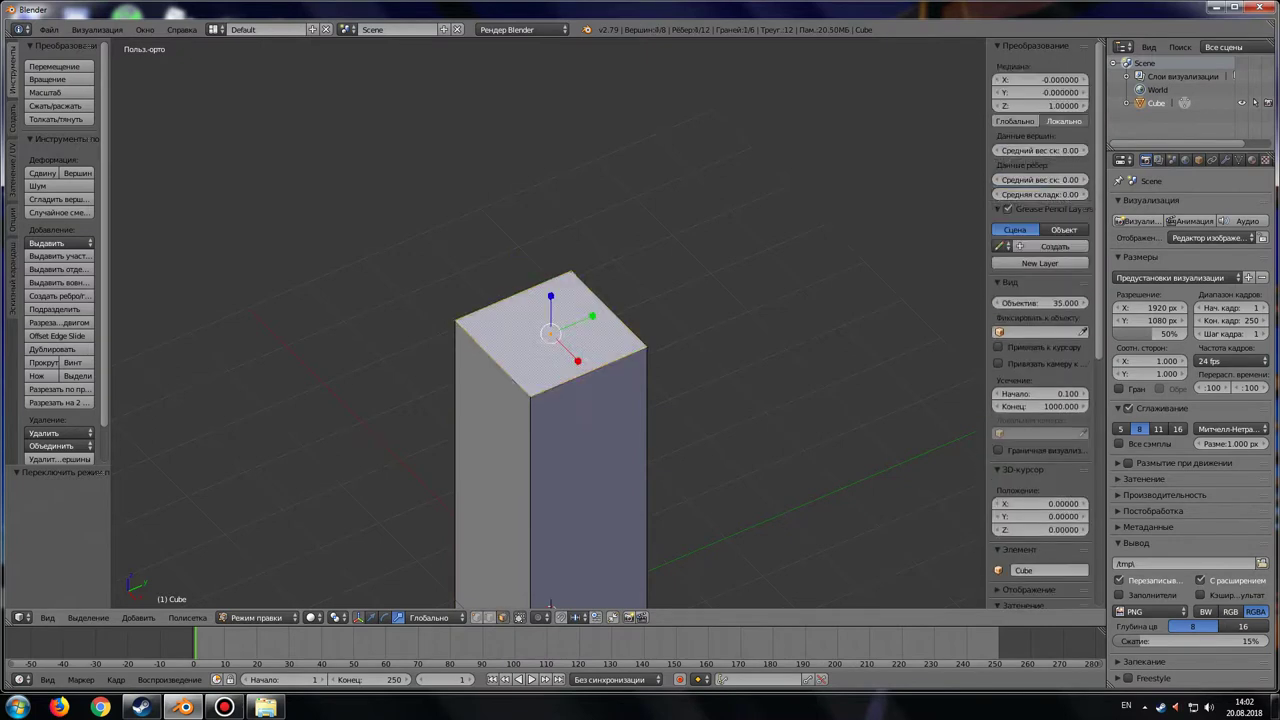
pyautogui.scroll(-4, 551, 604)
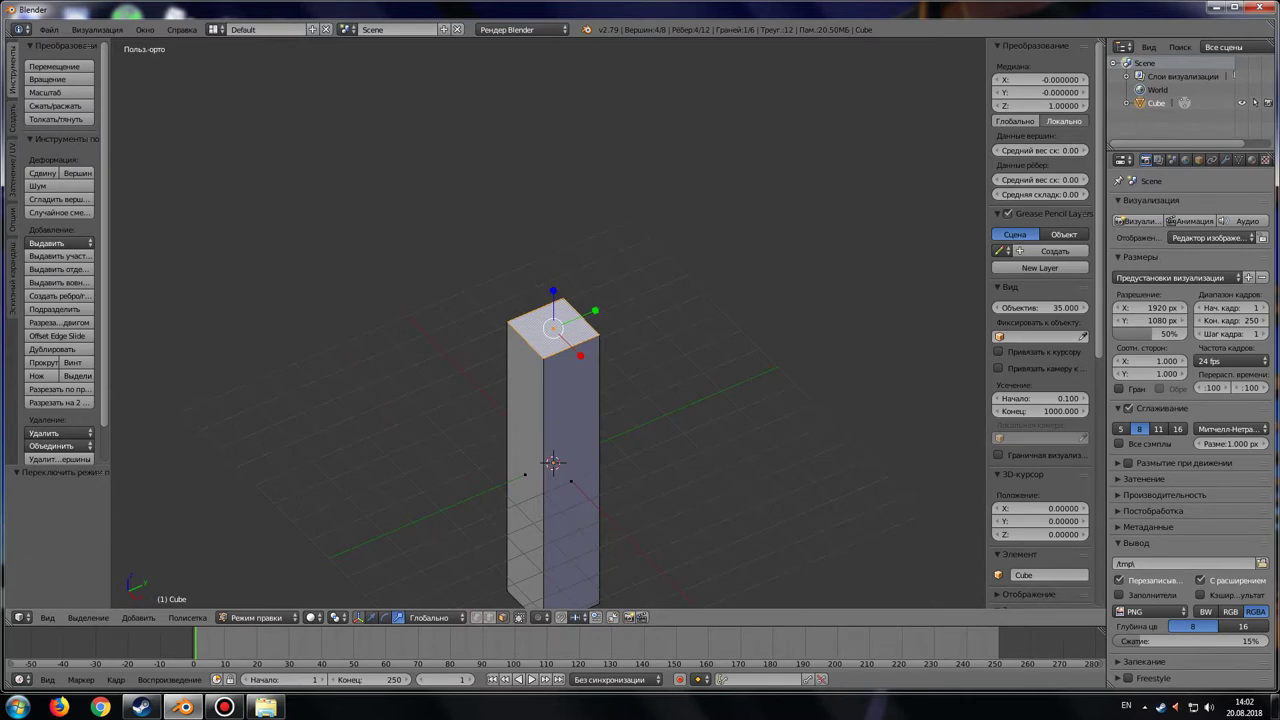
# From the front view, extrude the top face 1.7 units upward
pyautogui.press('KP_1')
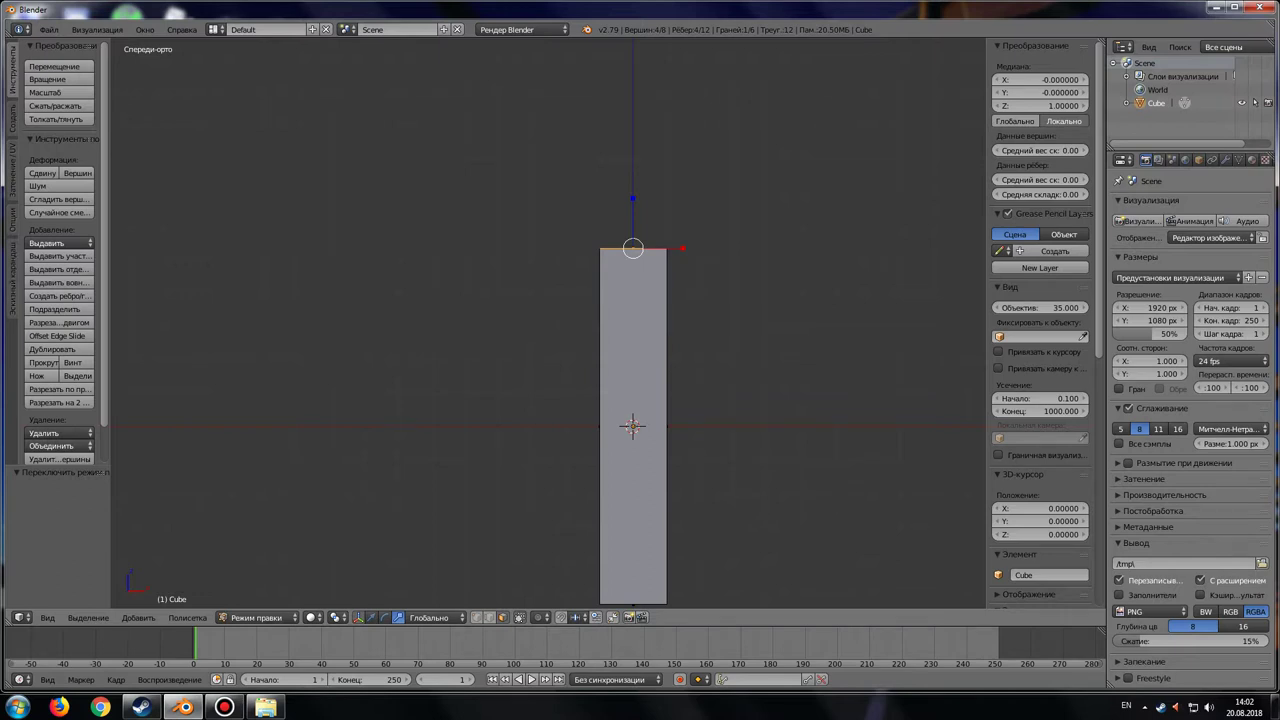
pyautogui.keyDown('shift'); pyautogui.moveTo(640, 300); pyautogui.dragTo(567, 424, button='middle'); pyautogui.keyUp('shift')
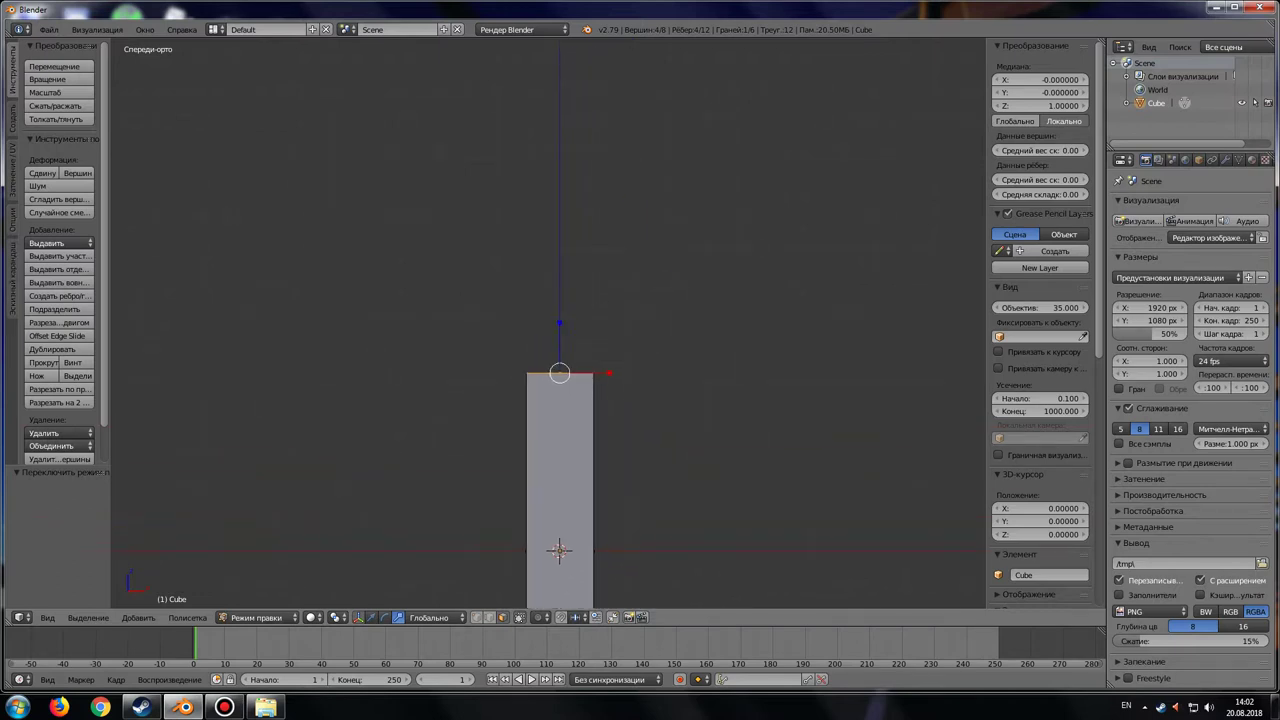
pyautogui.scroll(3, 557, 323)
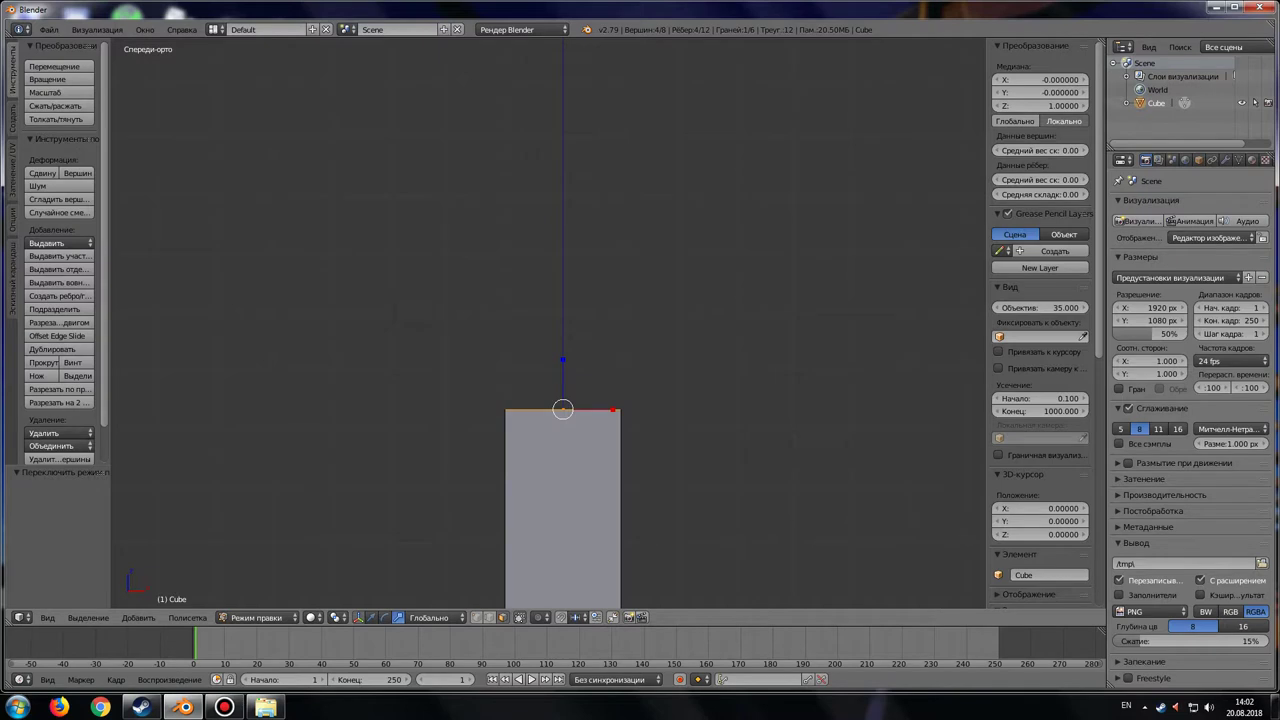
pyautogui.press('e')
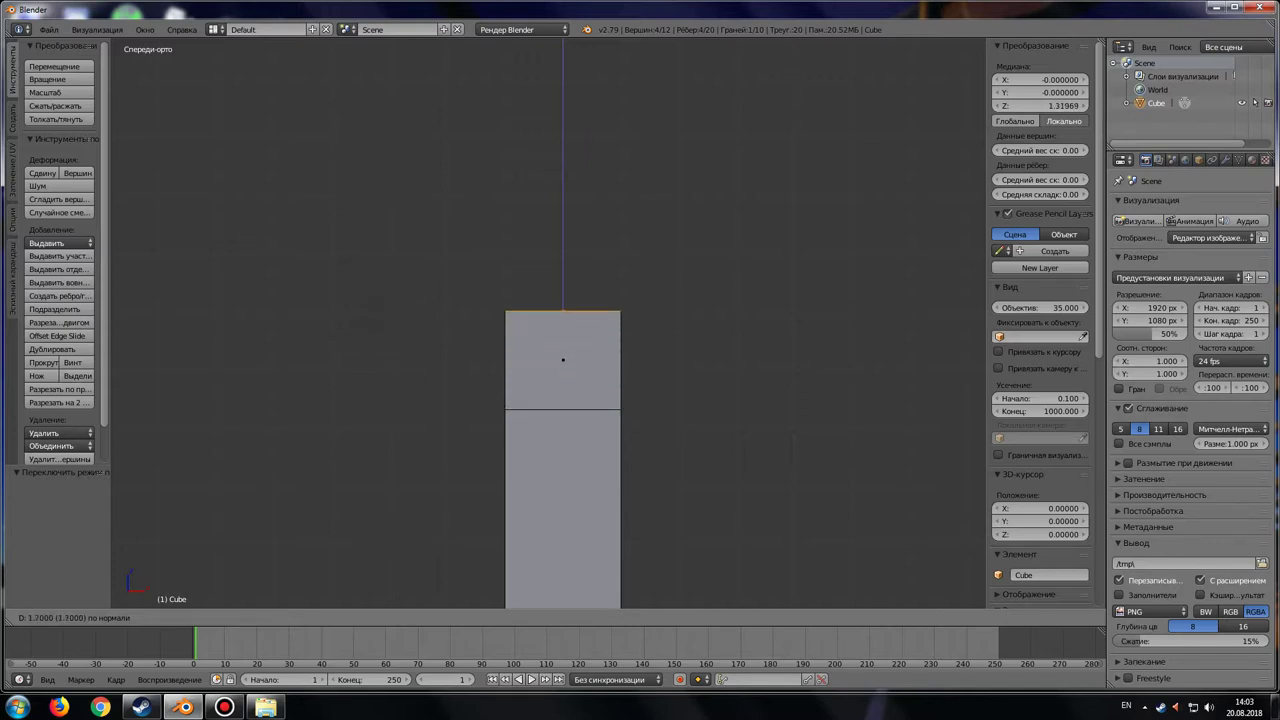
pyautogui.press('Return')
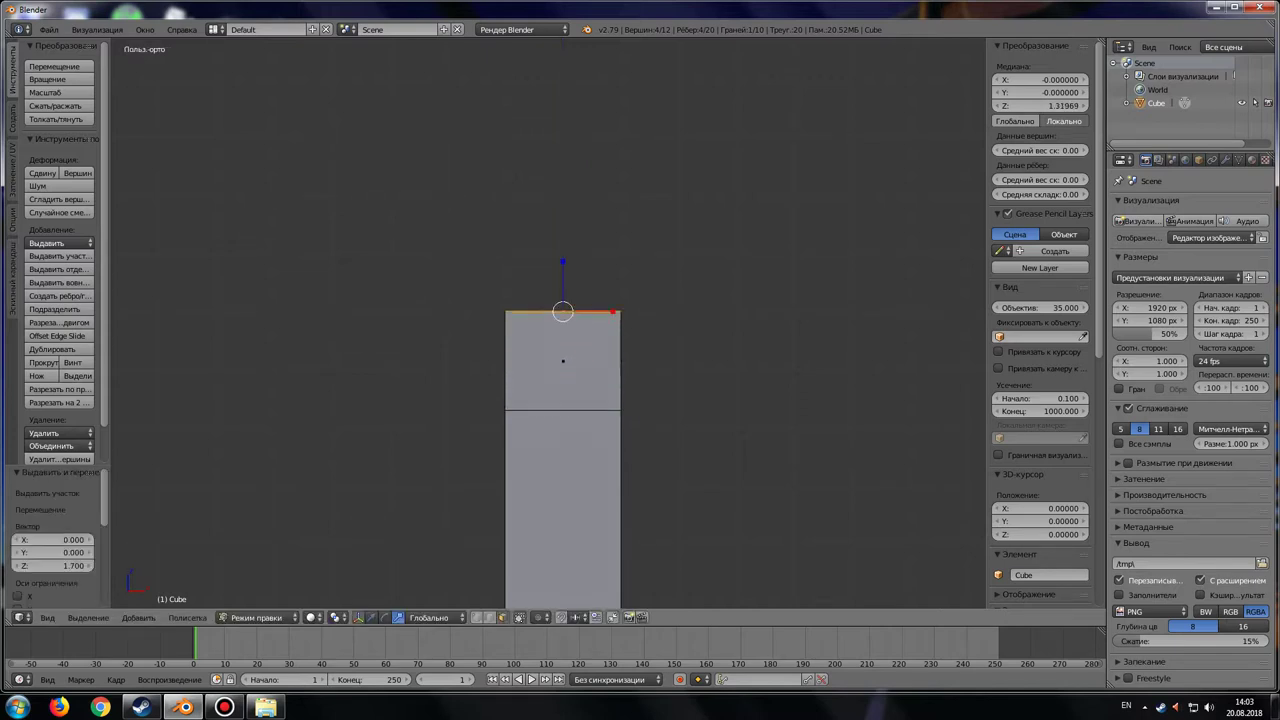
# Orbit around the column and select a side face of the new top section
pyautogui.moveTo(700, 400); pyautogui.dragTo(620, 300, button='middle')
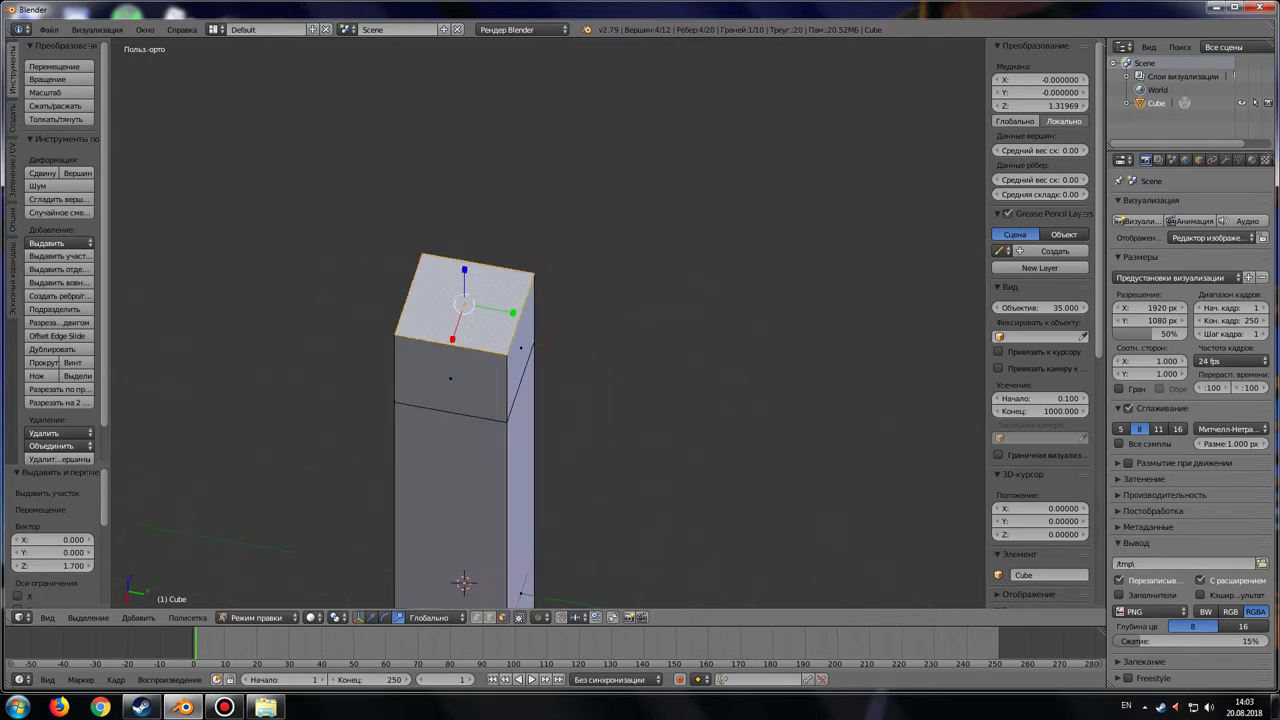
pyautogui.moveTo(540, 400)
pyautogui.mouseDown(button='middle')
pyautogui.moveTo(620, 400)
pyautogui.moveTo(560, 360)
pyautogui.mouseUp(button='middle')
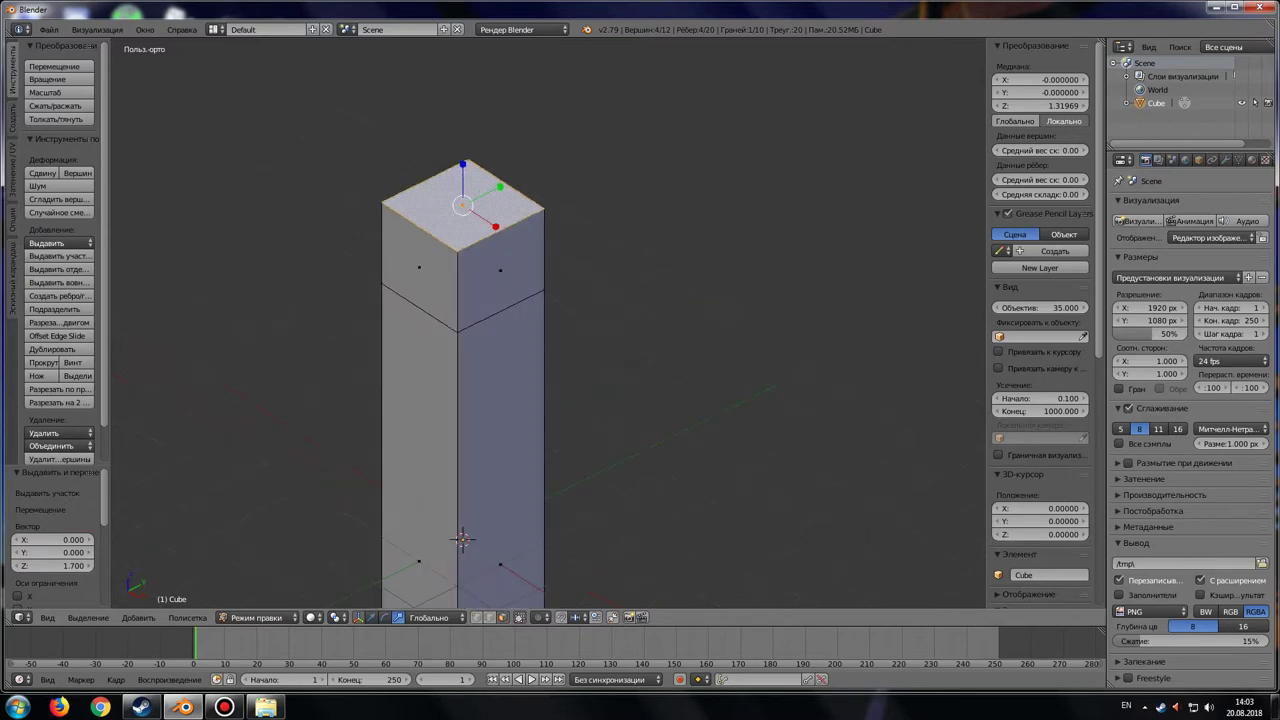
pyautogui.moveTo(560, 360); pyautogui.dragTo(600, 330, button='middle')
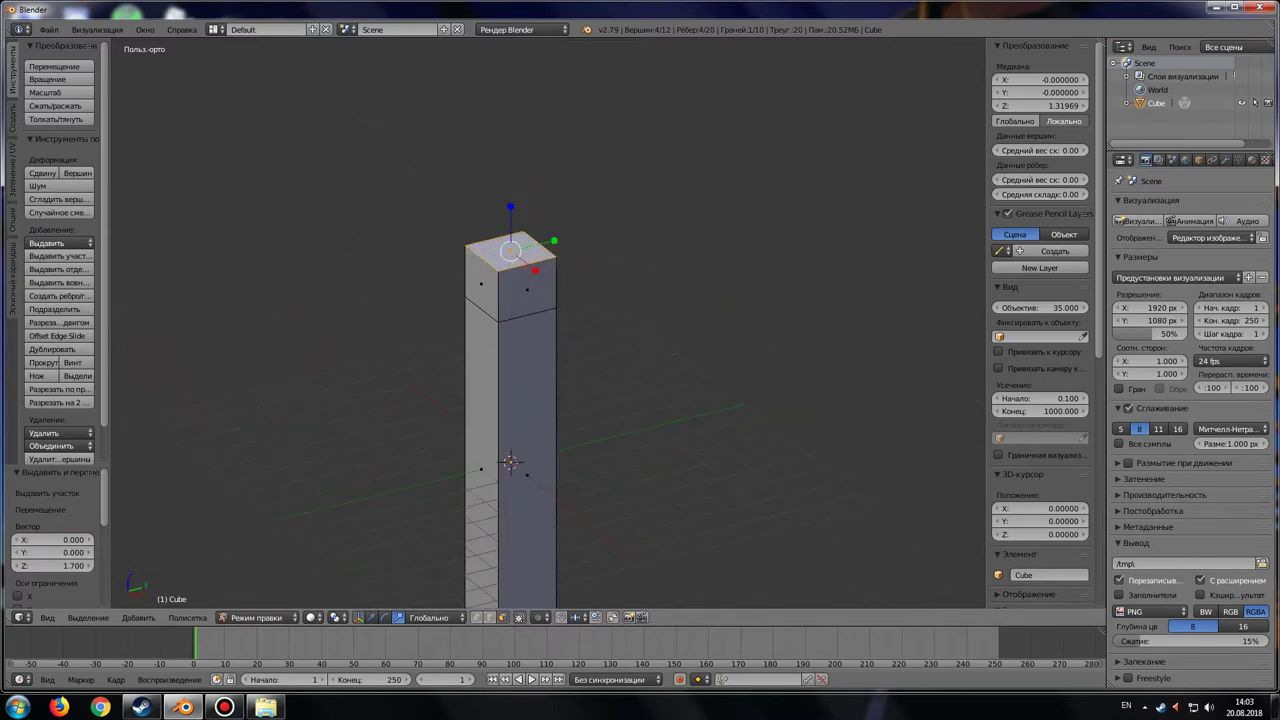
pyautogui.rightClick(481, 284)
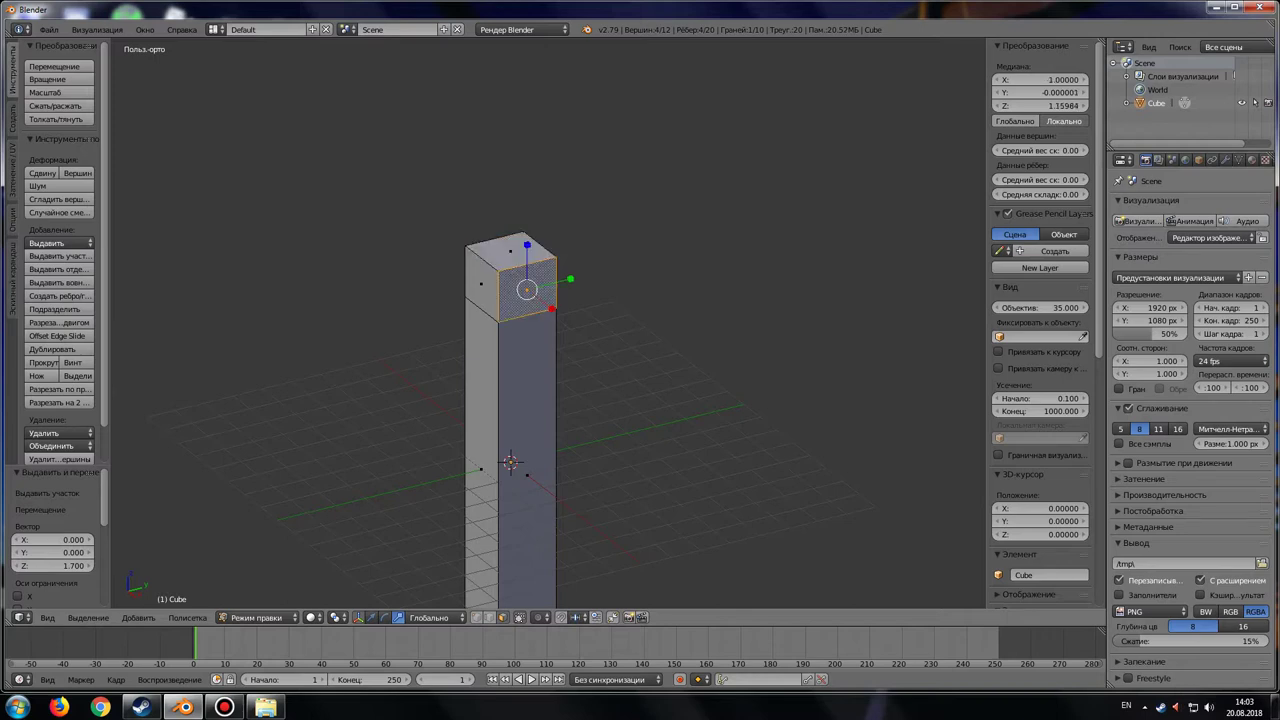
# Add the opposite side face to the selection and extrude both faces in place
pyautogui.moveTo(510, 400)
pyautogui.mouseDown(button='middle')
pyautogui.moveTo(570, 390)
pyautogui.moveTo(555, 380)
pyautogui.moveTo(637, 603)
pyautogui.mouseUp(button='middle')
pyautogui.scroll(3, 600, 400)
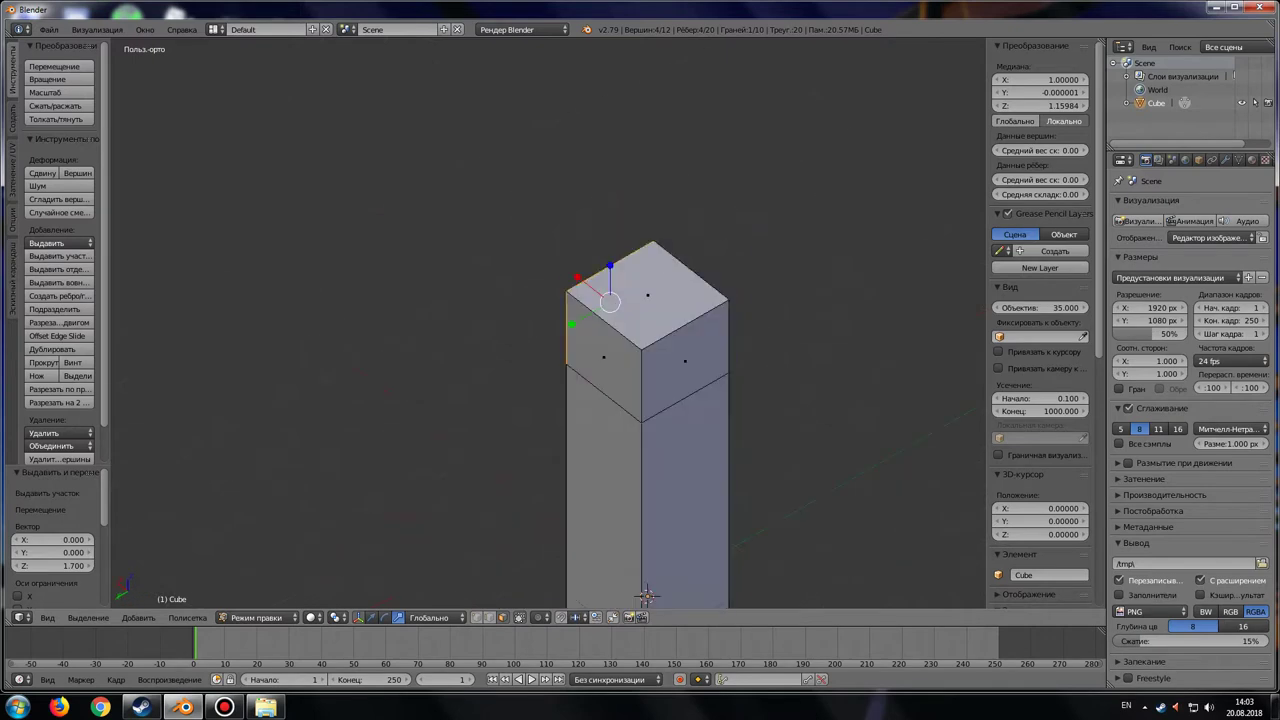
pyautogui.rightClick(668, 368)
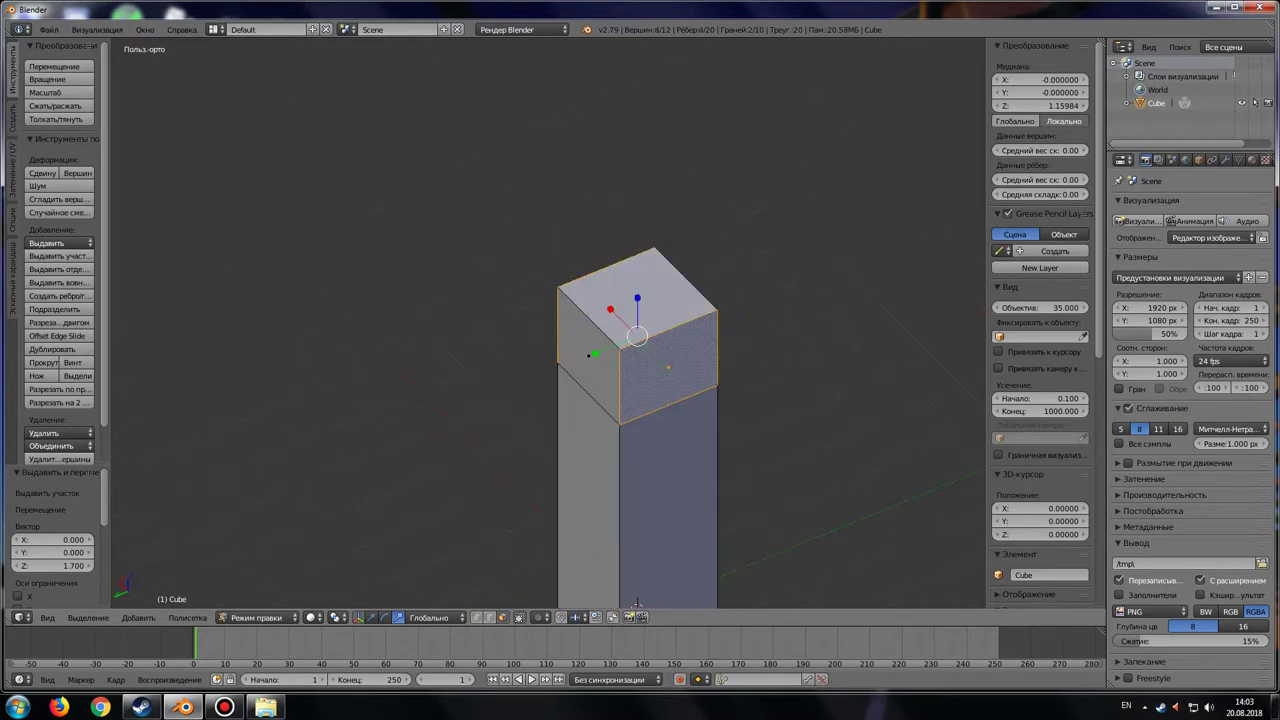
pyautogui.moveTo(637, 603); pyautogui.dragTo(499, 547, button='middle')
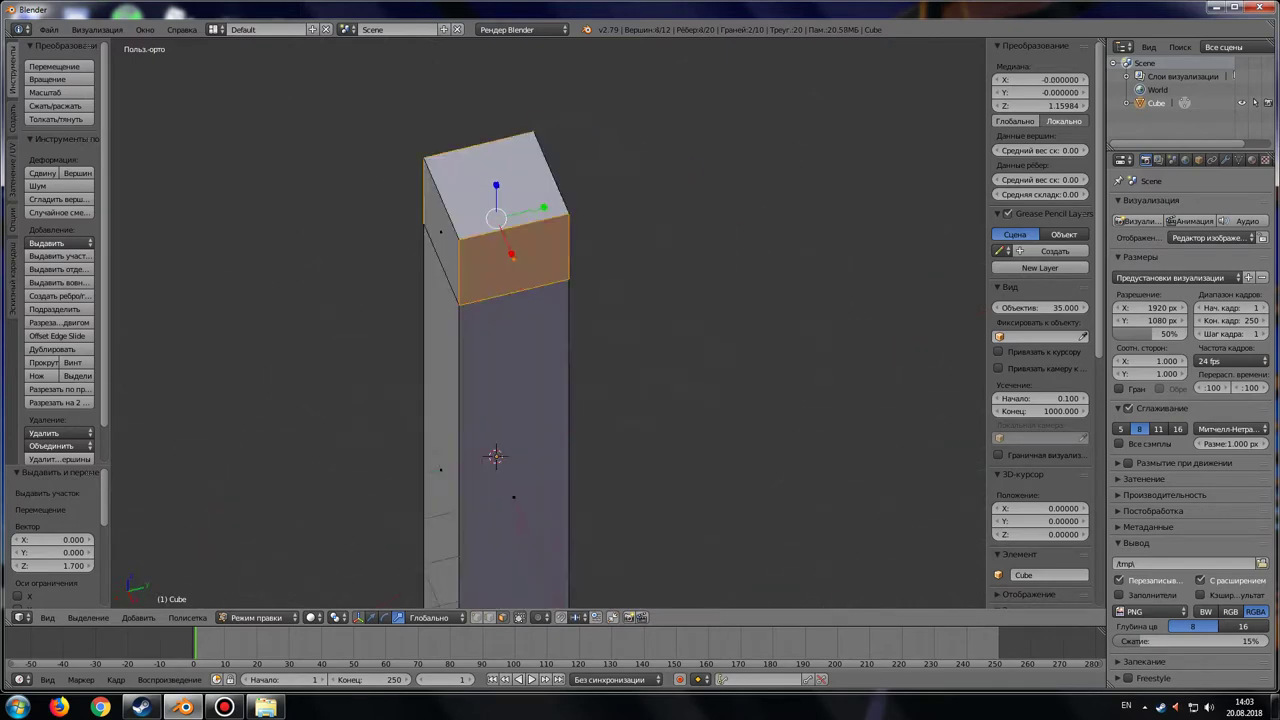
pyautogui.moveTo(499, 547); pyautogui.dragTo(470, 530, button='middle')
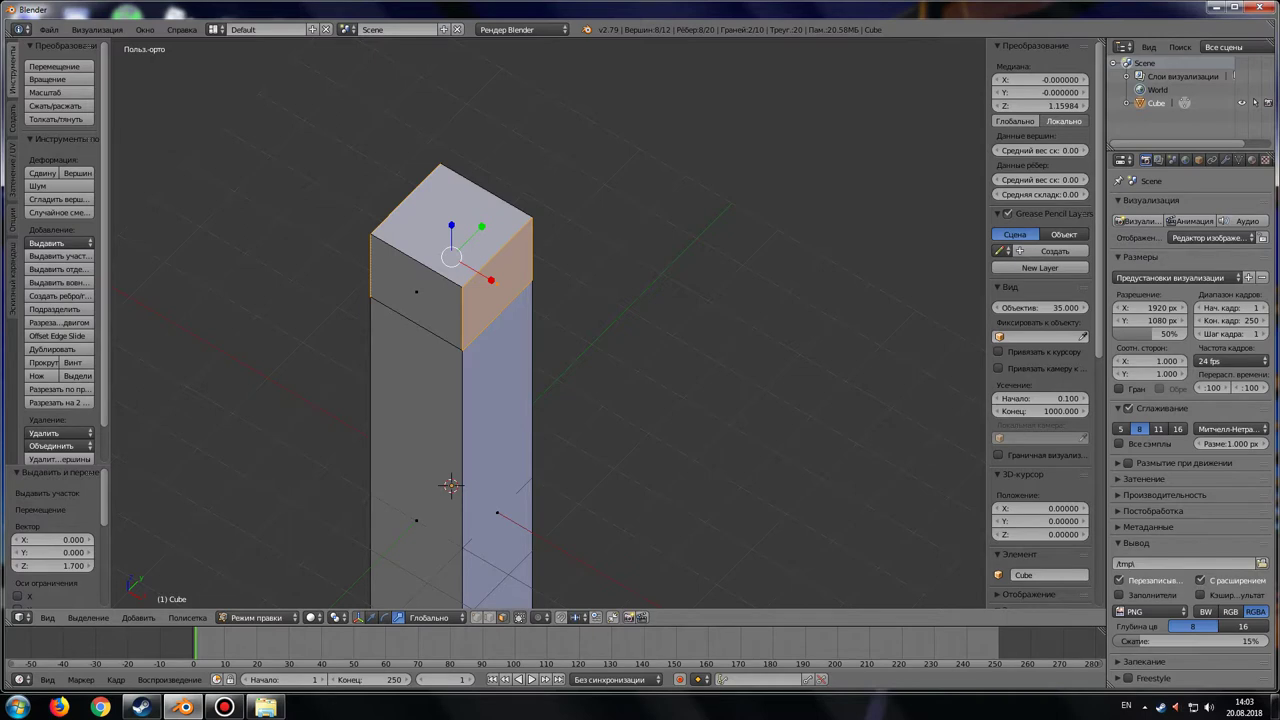
pyautogui.press('e')
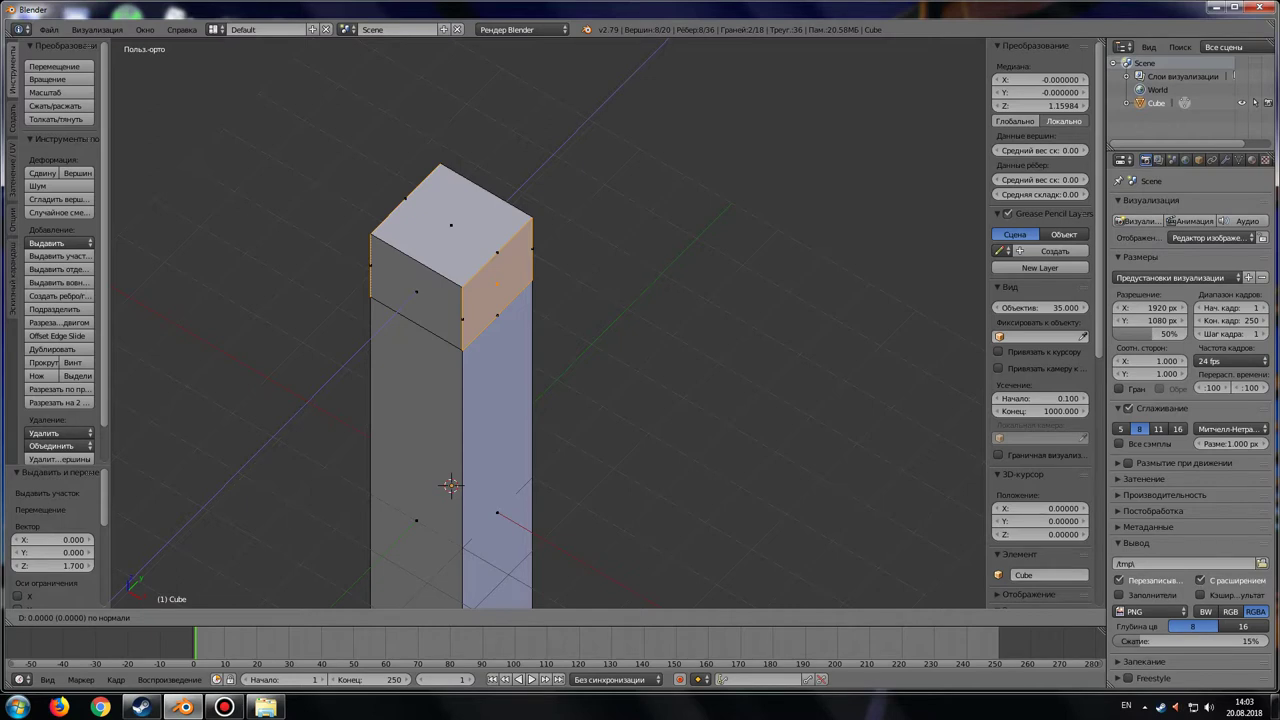
pyautogui.press('Escape')
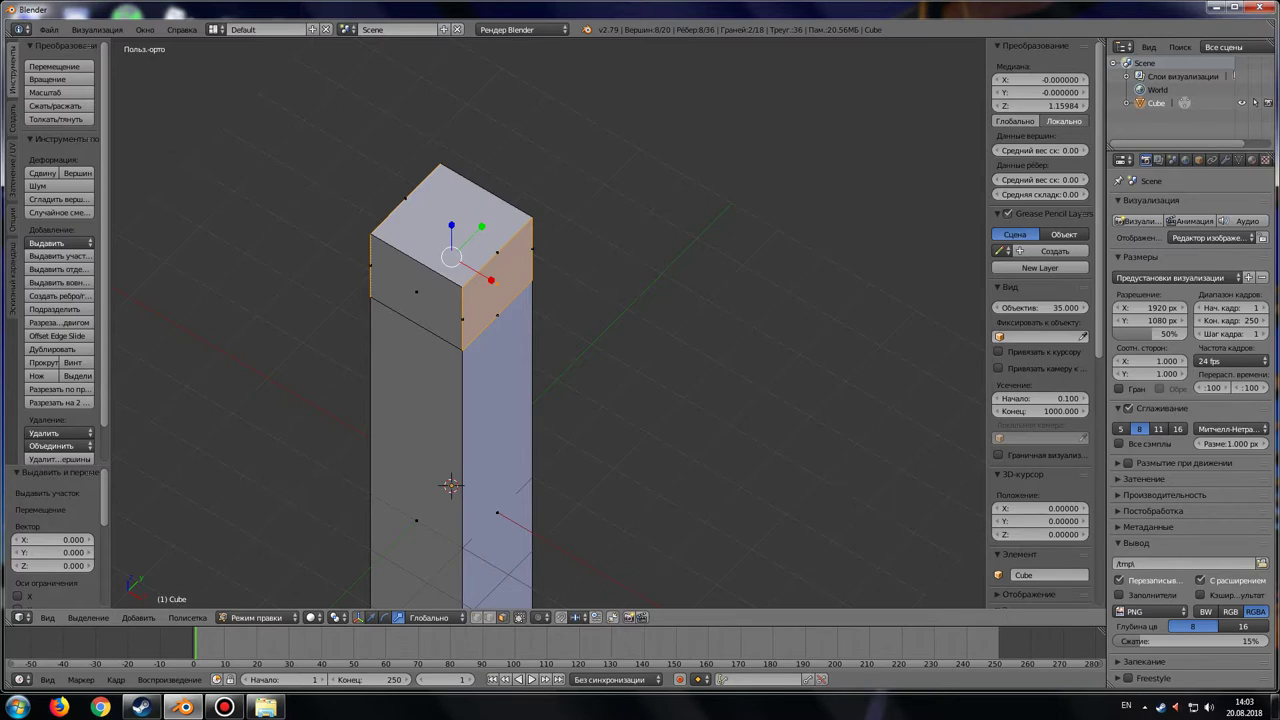
pyautogui.press('KP_1')
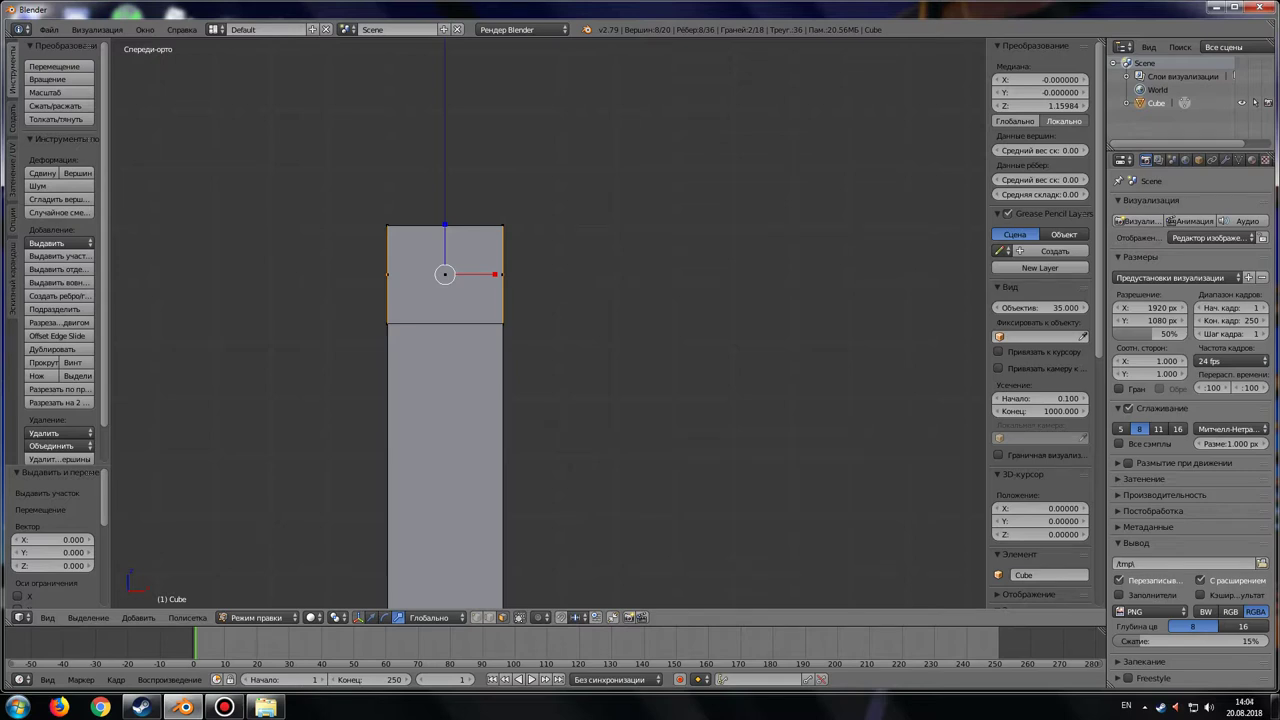
# Stretch the top section's side faces 6× along X into a wide T-shaped crossbar
pyautogui.press('s')
pyautogui.press('x')
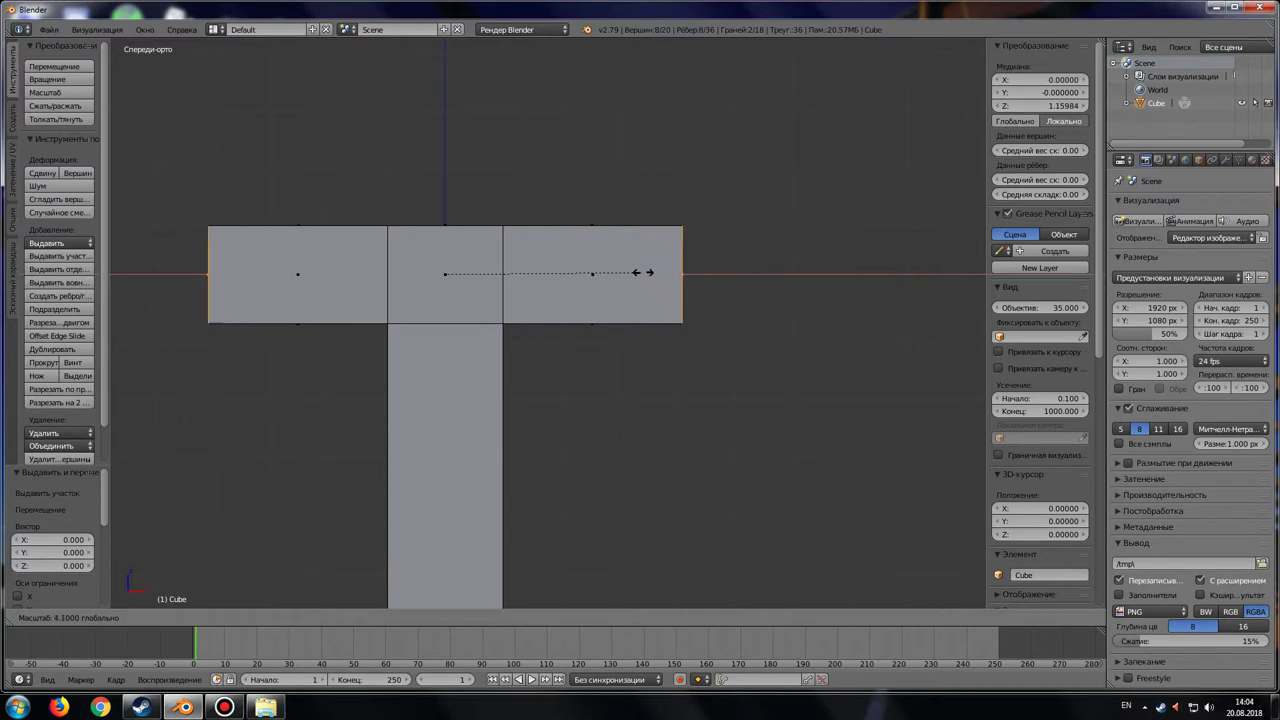
pyautogui.press('6')
pyautogui.press('Return')
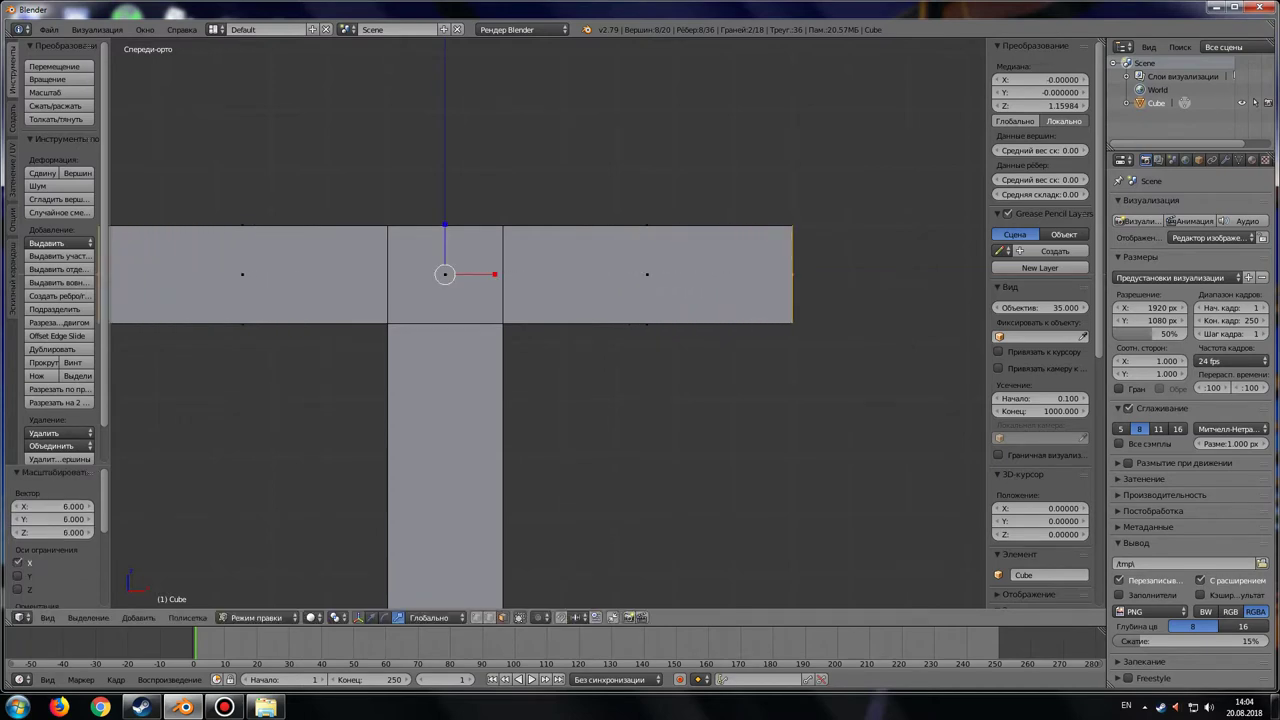
pyautogui.press('ctrl+KP_4')
pyautogui.keyDown('shift'); pyautogui.moveTo(490, 597); pyautogui.dragTo(508, 600, button='middle'); pyautogui.keyUp('shift')
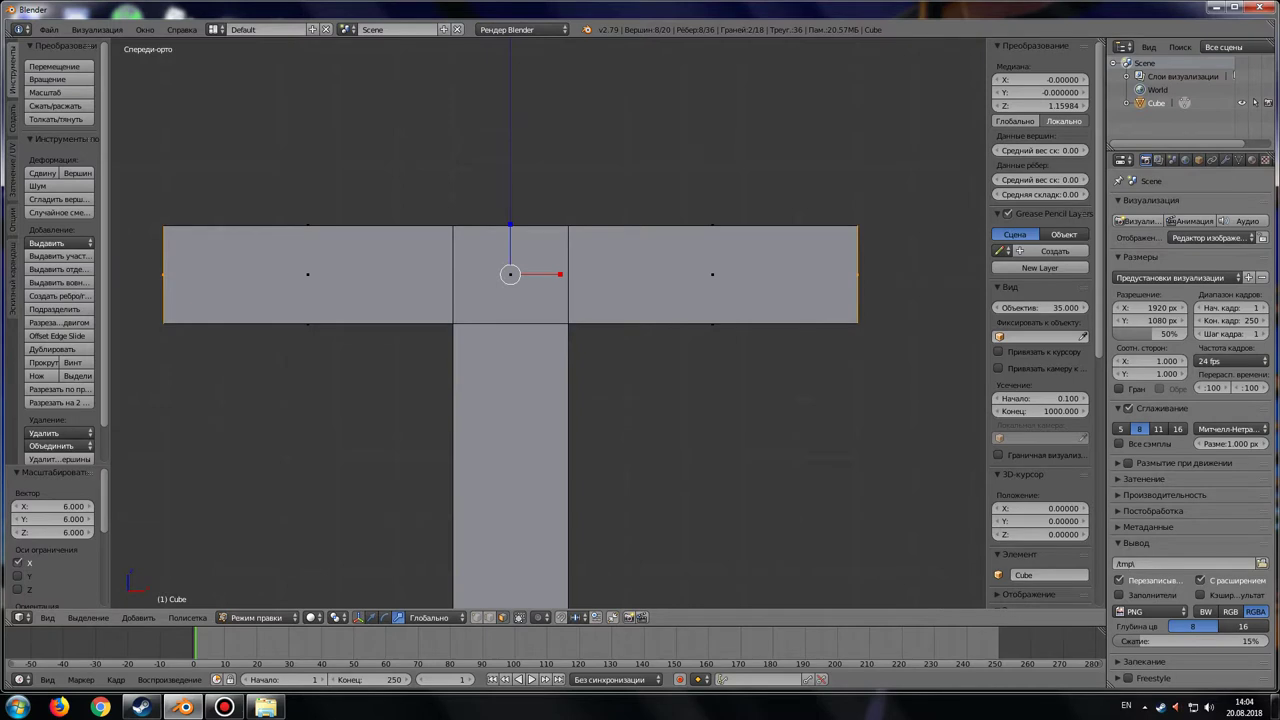
pyautogui.moveTo(508, 600); pyautogui.dragTo(506, 605, button='middle')
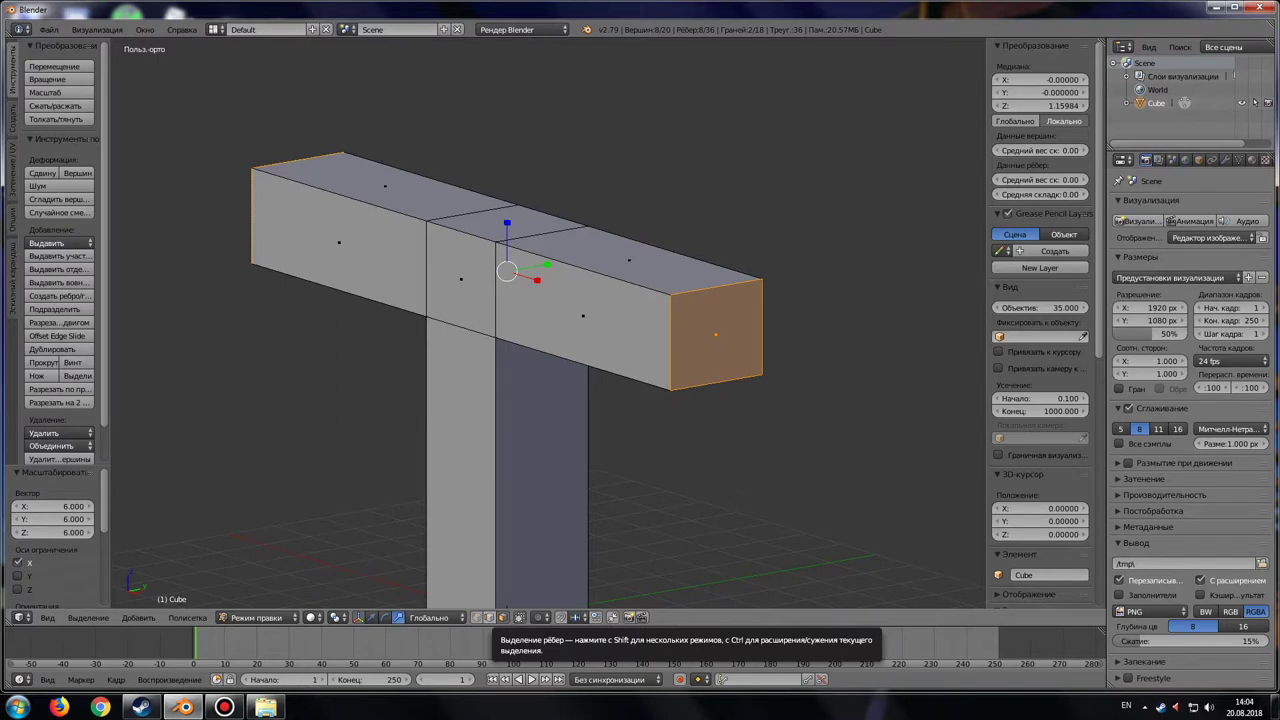
# Raise the bottom edges of both crossbar ends along Z so the arms taper upward
pyautogui.click(489, 617)
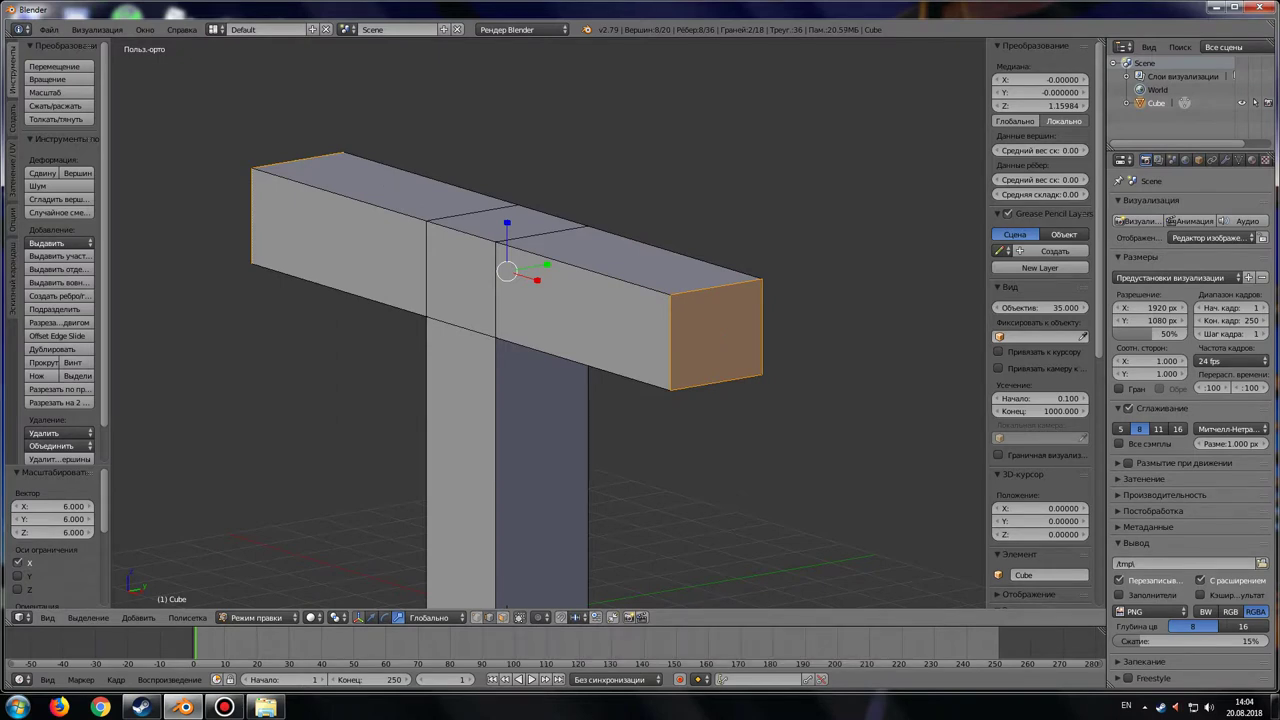
pyautogui.rightClick(716, 384)
pyautogui.moveTo(560, 400); pyautogui.dragTo(650, 392, button='middle')
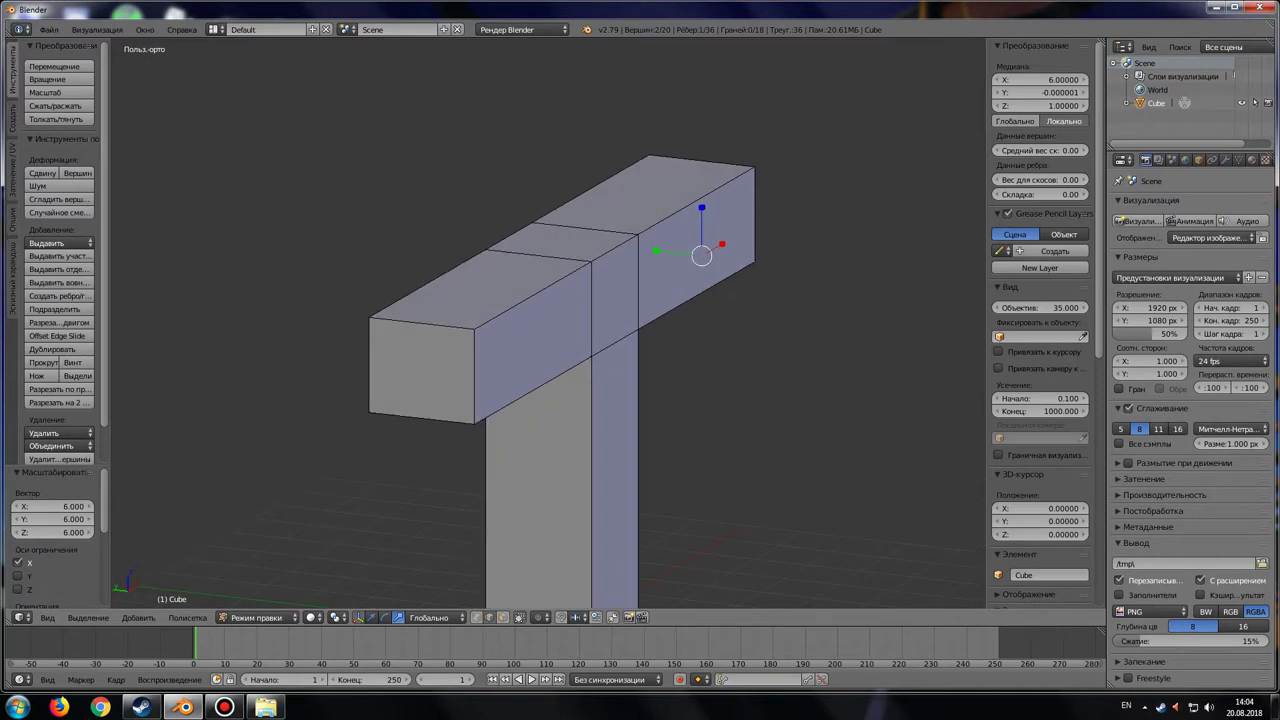
pyautogui.keyDown('shift'); pyautogui.rightClick(420, 418); pyautogui.keyUp('shift')
pyautogui.moveTo(560, 400); pyautogui.dragTo(640, 390, button='middle')
pyautogui.click(371, 617)
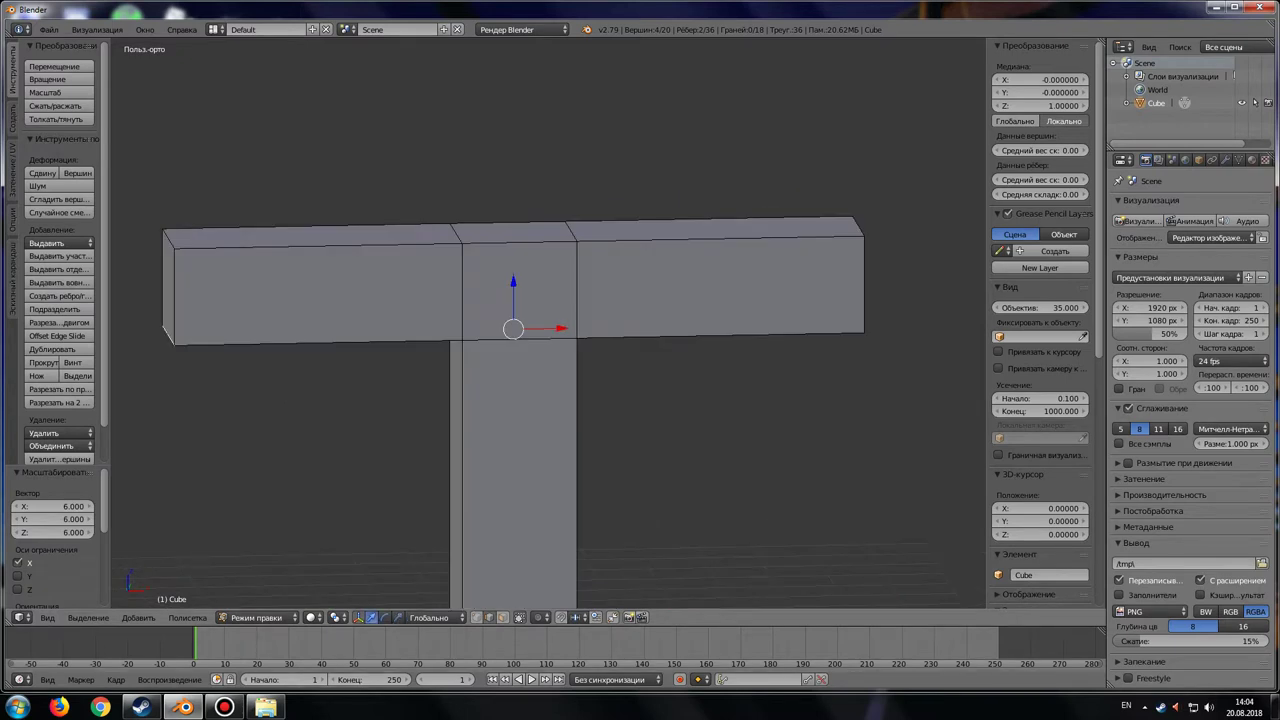
pyautogui.moveTo(513, 282); pyautogui.dragTo(513, 227)
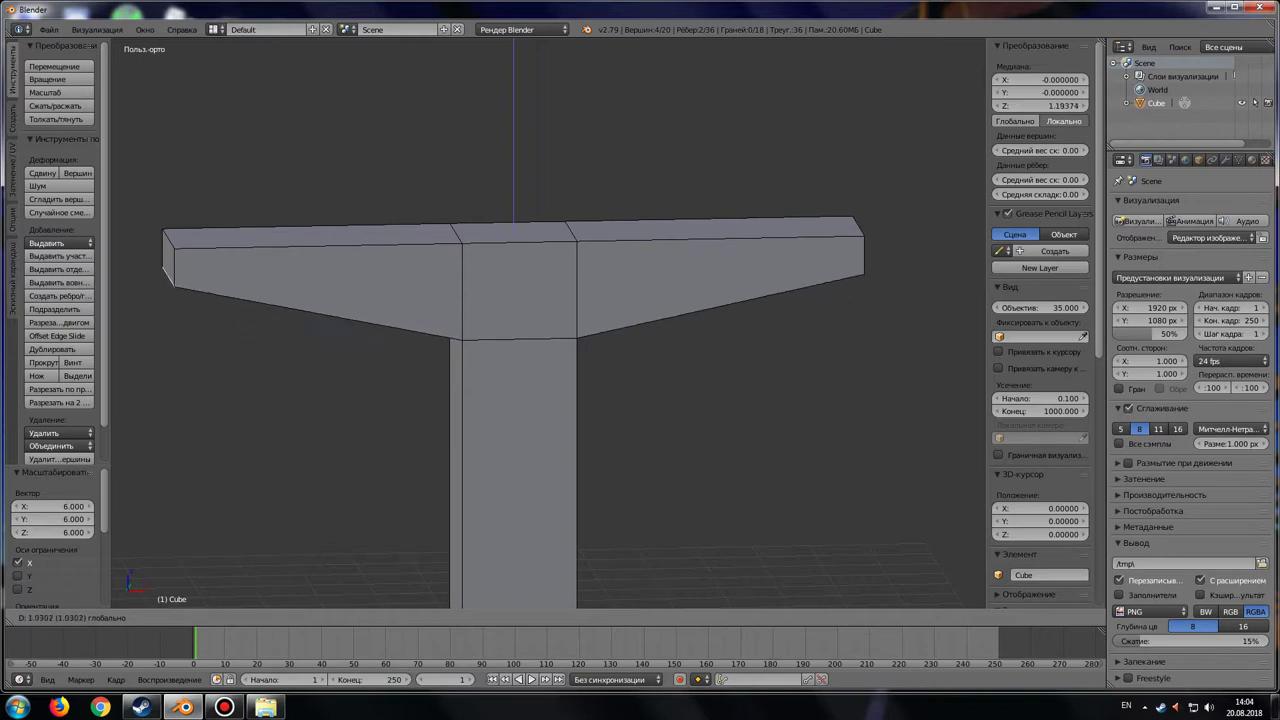
pyautogui.moveTo(513, 227); pyautogui.dragTo(513, 220)
pyautogui.moveTo(540, 400)
pyautogui.mouseDown(button='middle')
pyautogui.moveTo(600, 380)
pyautogui.moveTo(560, 330)
pyautogui.moveTo(590, 290)
pyautogui.moveTo(560, 320)
pyautogui.mouseUp(button='middle')
pyautogui.scroll(3, 540, 330)
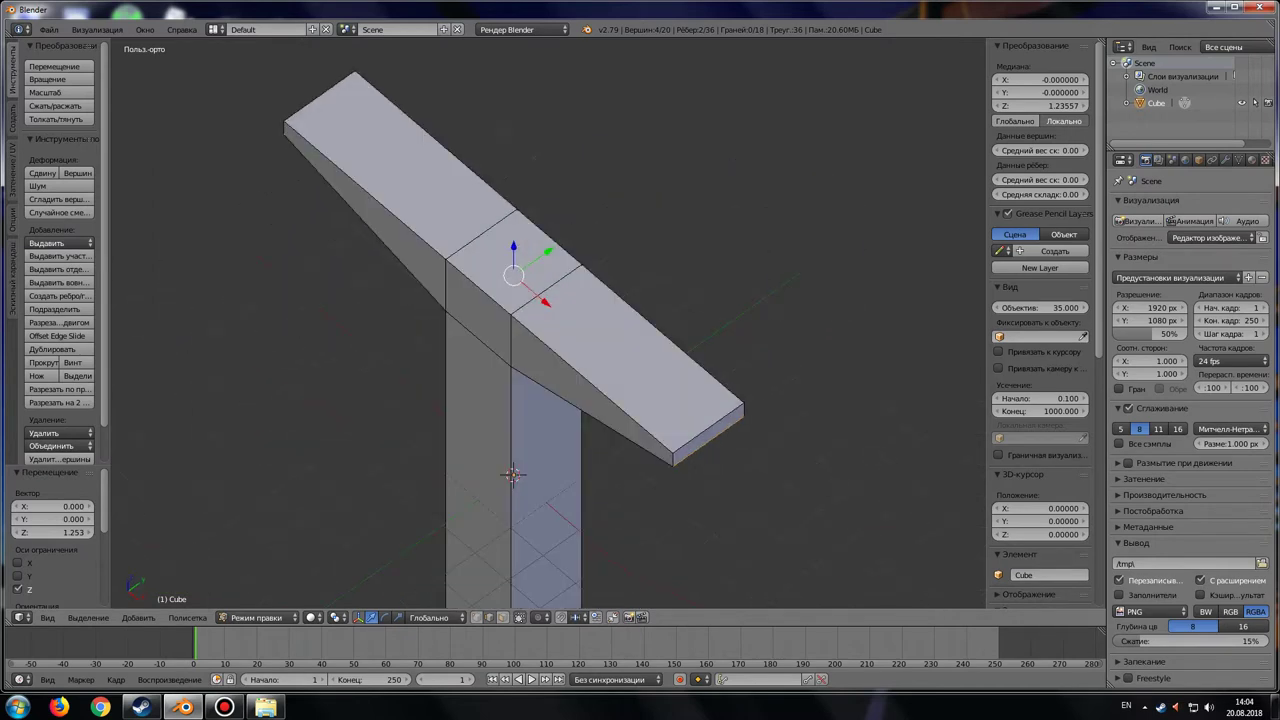
pyautogui.click(502, 617)
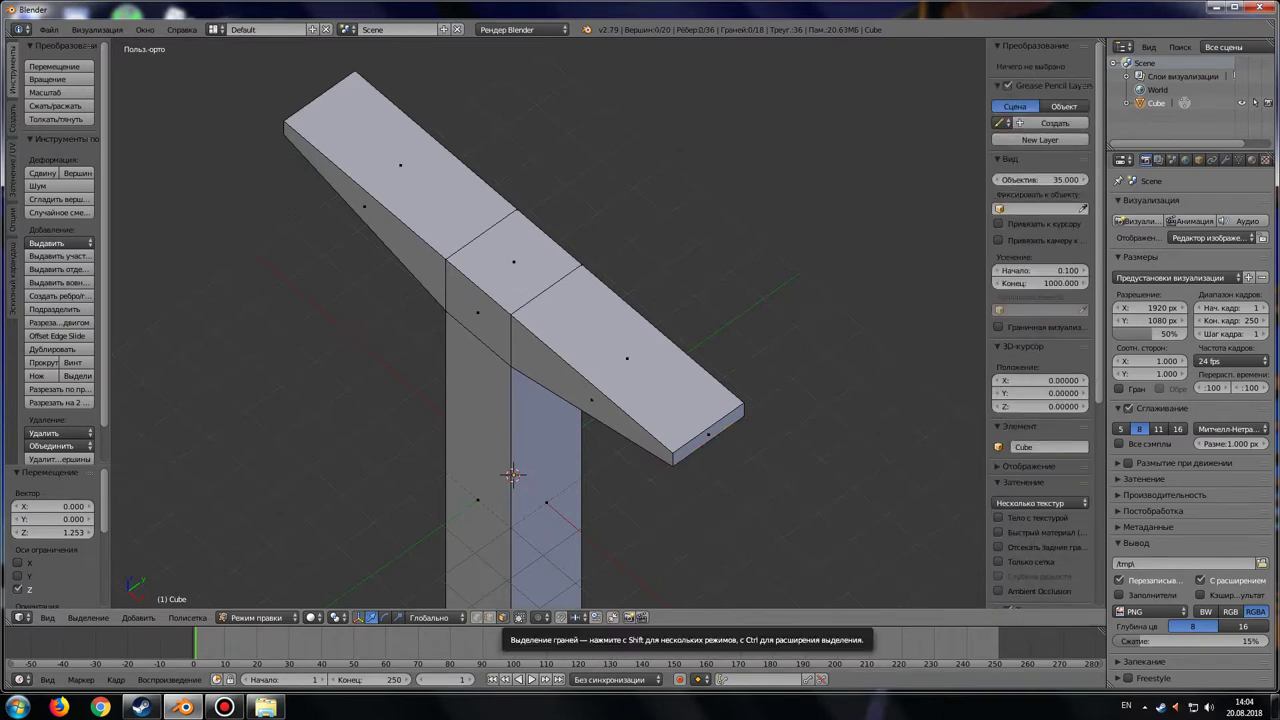
# Extrude the crossguard's middle top face in place and shrink it to a thin strip, 0.9 along X
pyautogui.rightClick(513, 262)
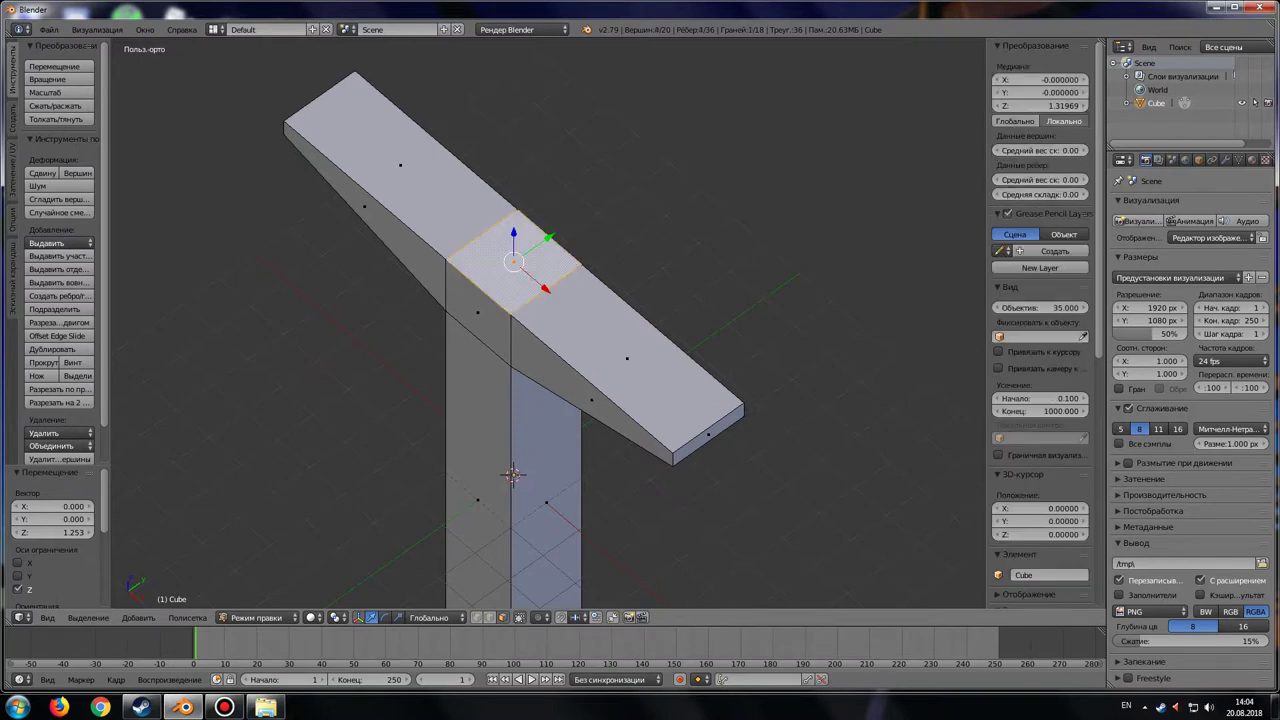
pyautogui.press('e')
pyautogui.rightClick(512, 475)
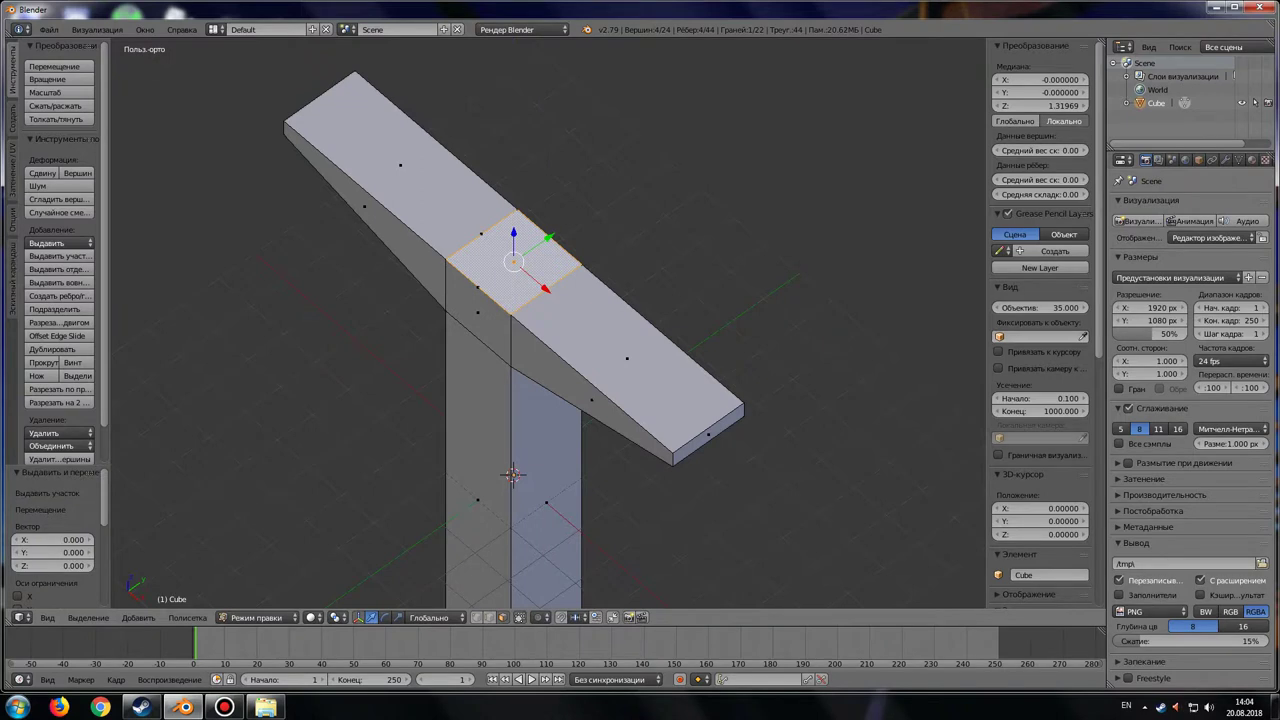
pyautogui.hotkey('ctrl', 'alt', 's')
pyautogui.moveTo(550, 237); pyautogui.dragTo(522, 252)
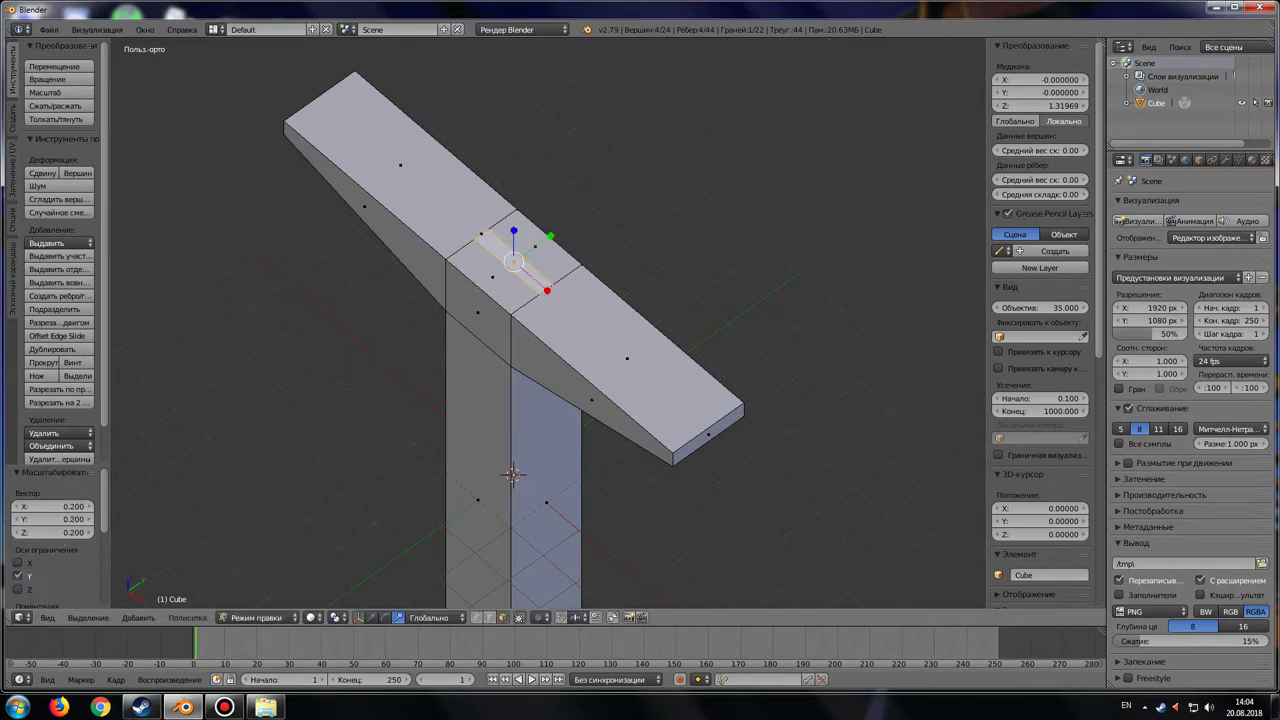
pyautogui.write('sx.9')
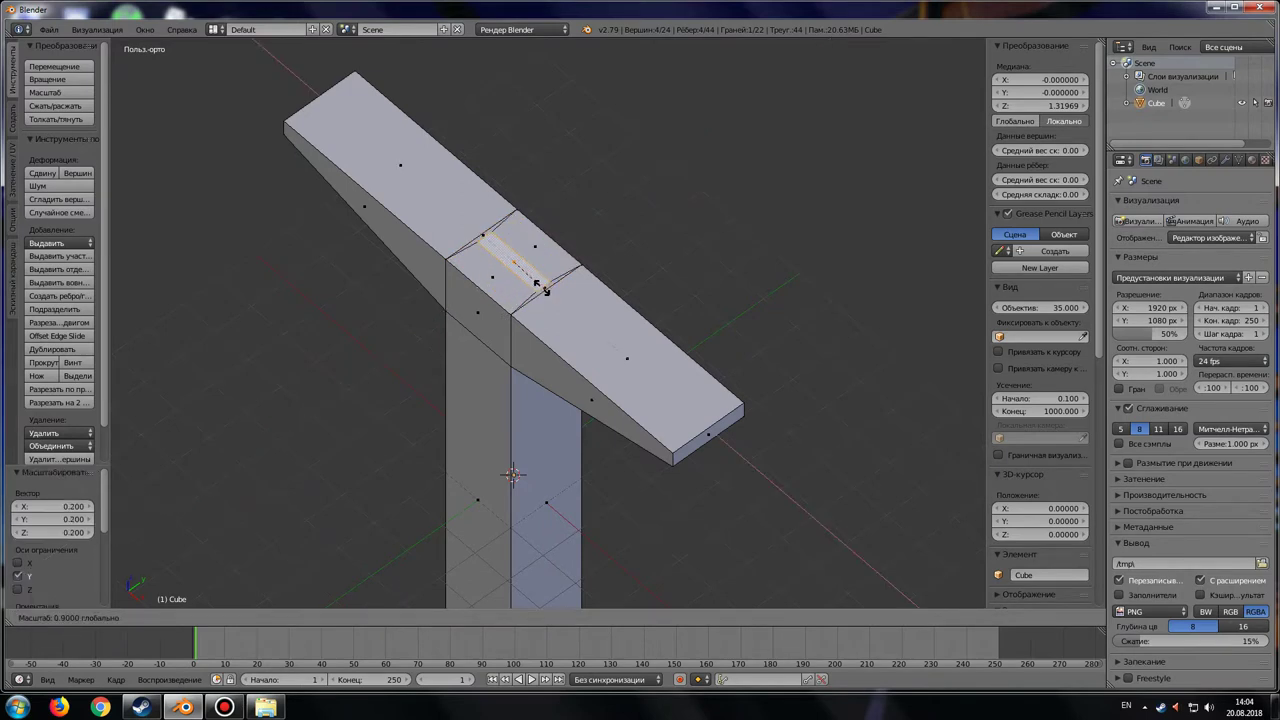
pyautogui.press('Return')
pyautogui.moveTo(600, 400); pyautogui.dragTo(600, 300, button='middle')
pyautogui.scroll(-3, 540, 330)
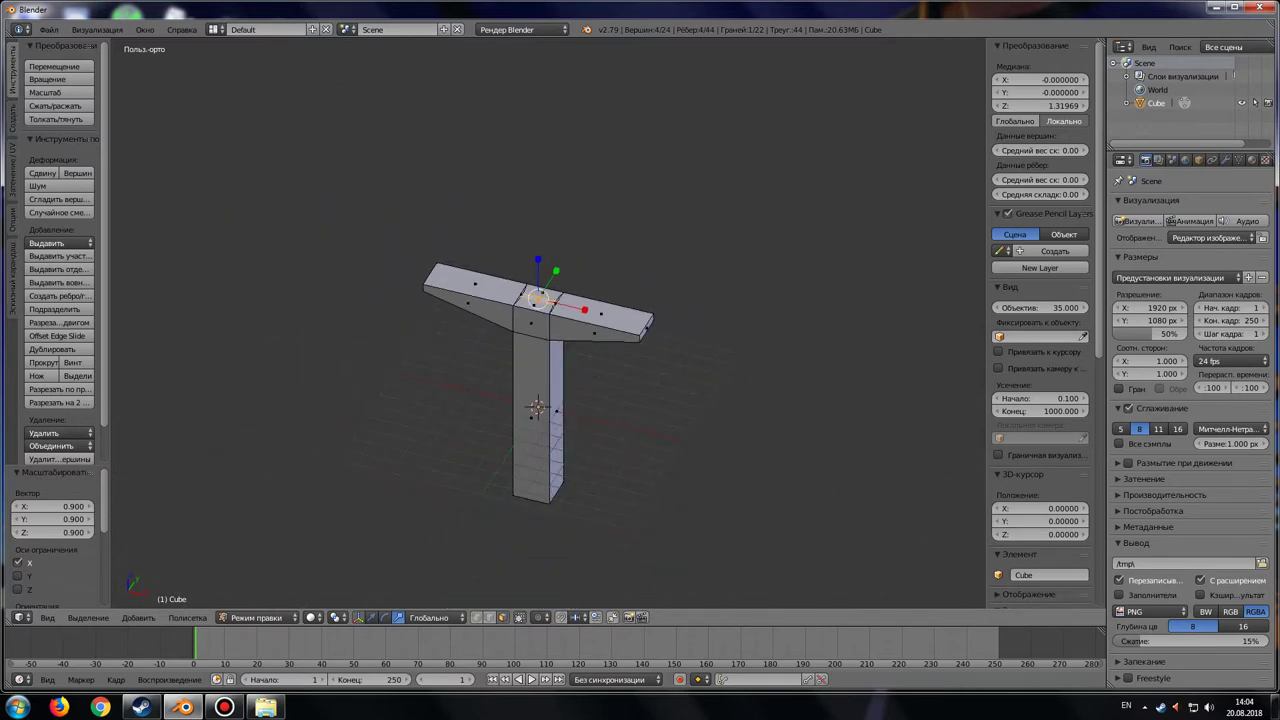
pyautogui.moveTo(600, 400); pyautogui.dragTo(620, 440, button='middle')
pyautogui.scroll(3, 550, 320)
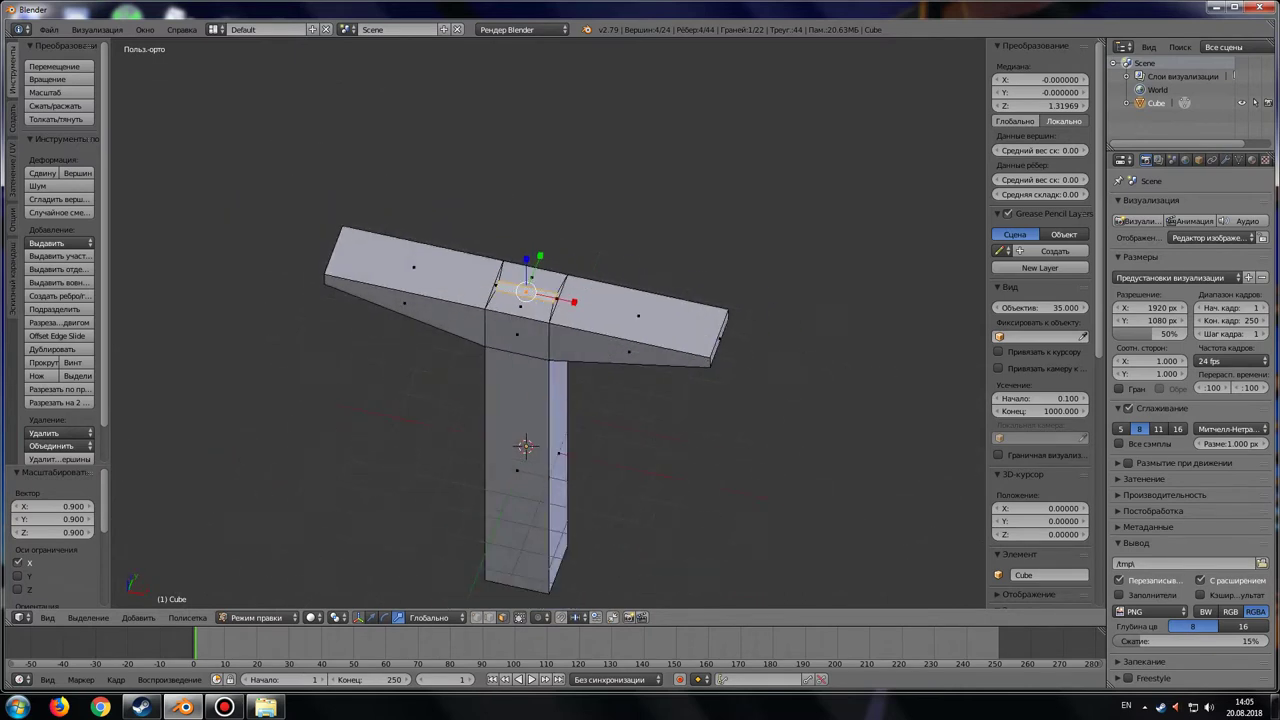
# Extrude the strip upward and raise the blade top 19 units along Z
pyautogui.press('e')
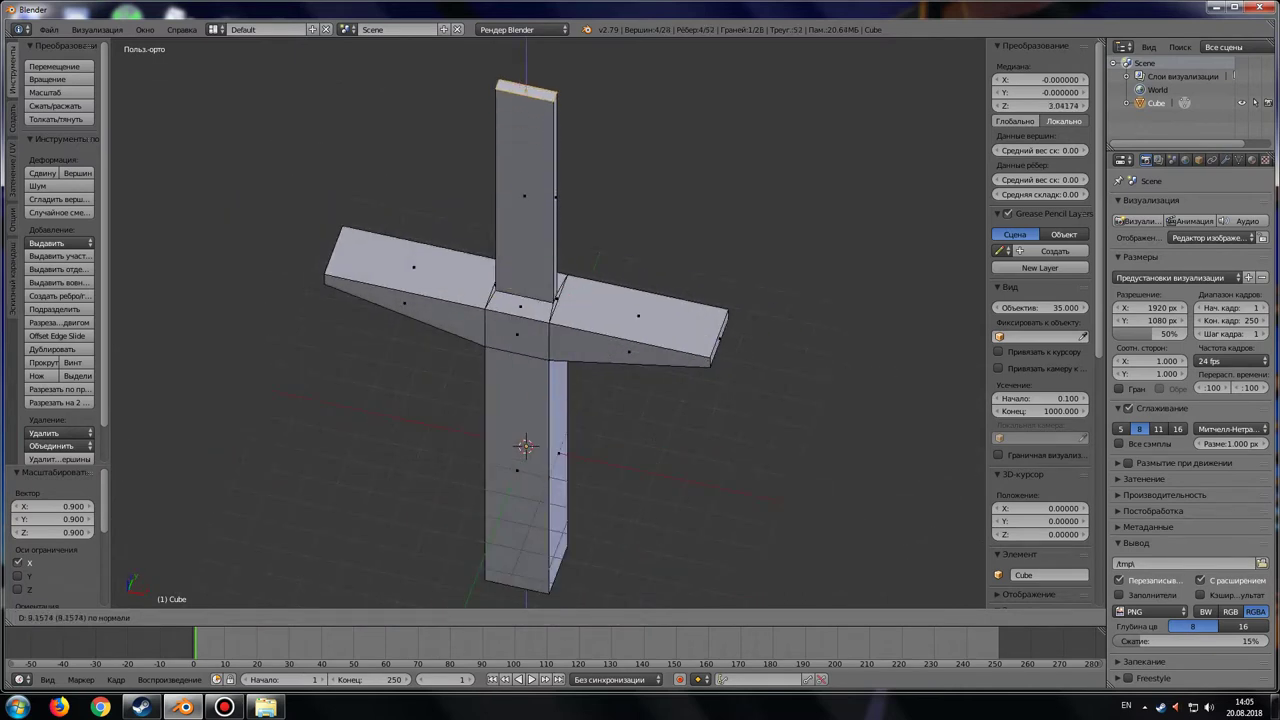
pyautogui.press('Return')
pyautogui.press('KP_1')
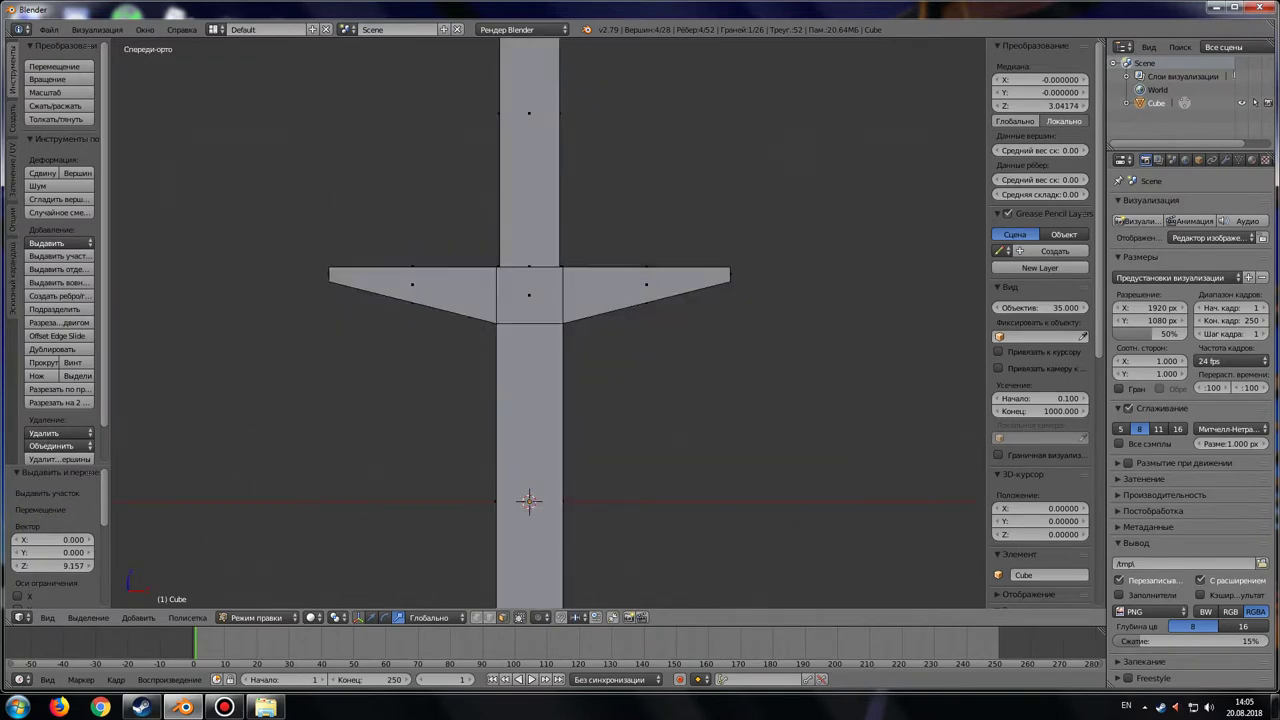
pyautogui.keyDown('shift'); pyautogui.moveTo(520, 250); pyautogui.dragTo(497, 590, button='middle'); pyautogui.keyUp('shift')
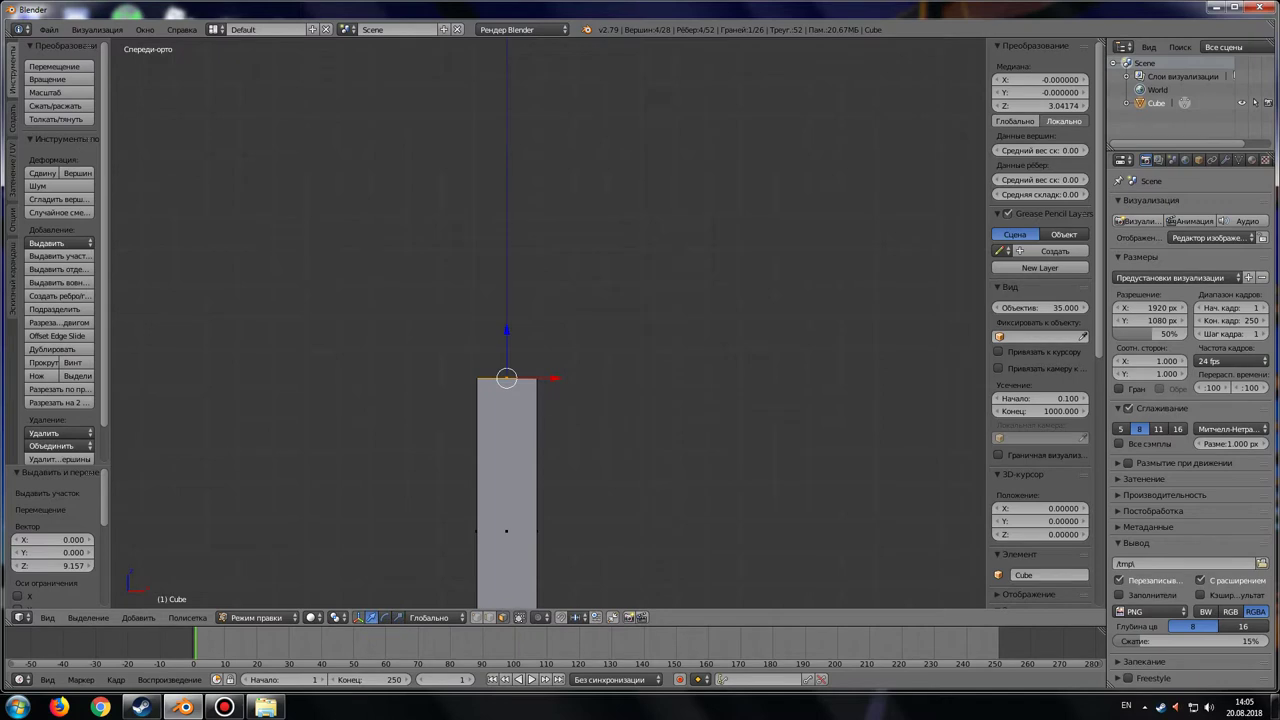
pyautogui.scroll(-1, 527, 450)
pyautogui.scroll(-2, 527, 450)
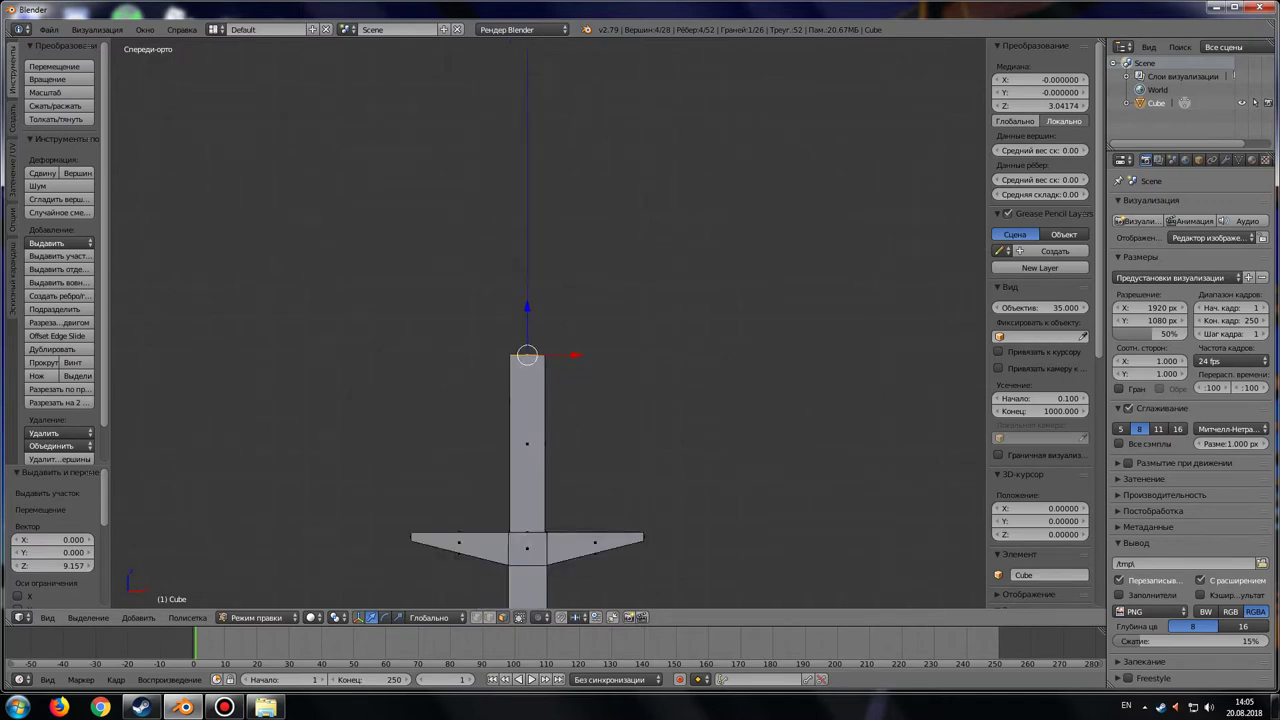
pyautogui.write('gz19')
pyautogui.press('Return')
# Reposition the blade top vertically to a height of 15 units
pyautogui.scroll(-5, 545, 330)
pyautogui.keyDown('shift'); pyautogui.moveTo(545, 330); pyautogui.dragTo(553, 409, button='middle'); pyautogui.keyUp('shift')
pyautogui.press('g')
pyautogui.press('z')
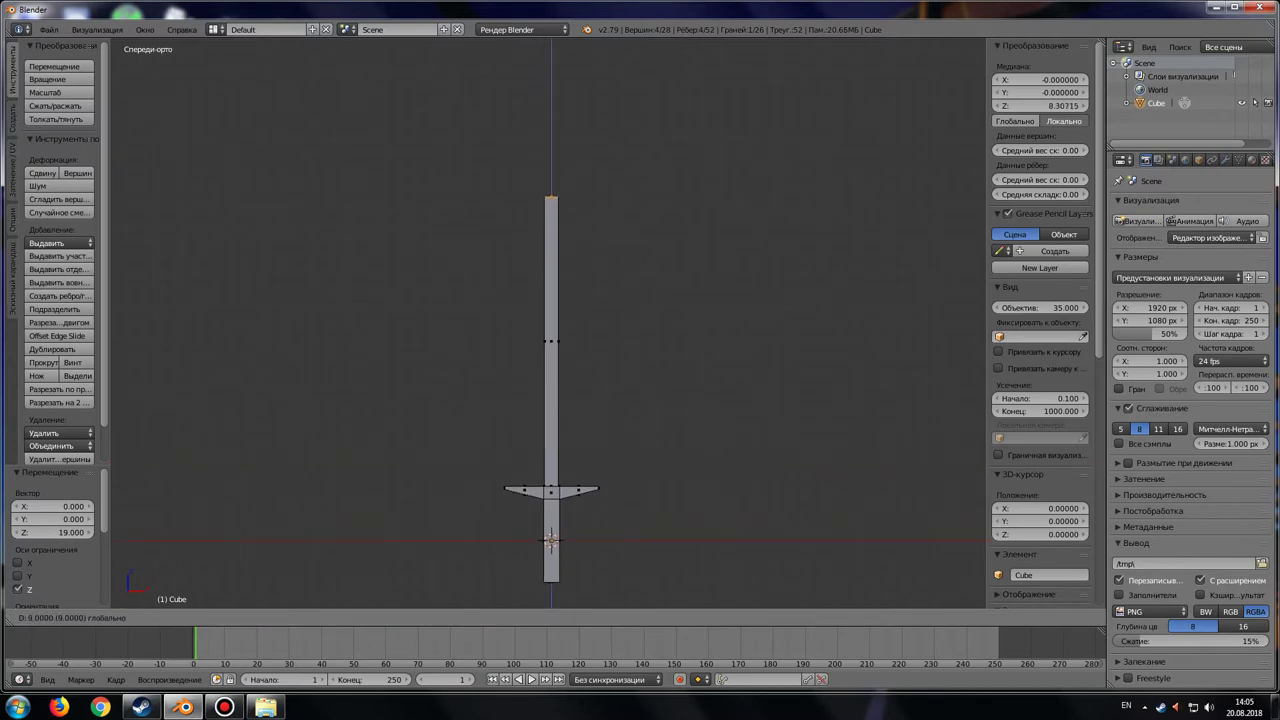
pyautogui.press('Return')
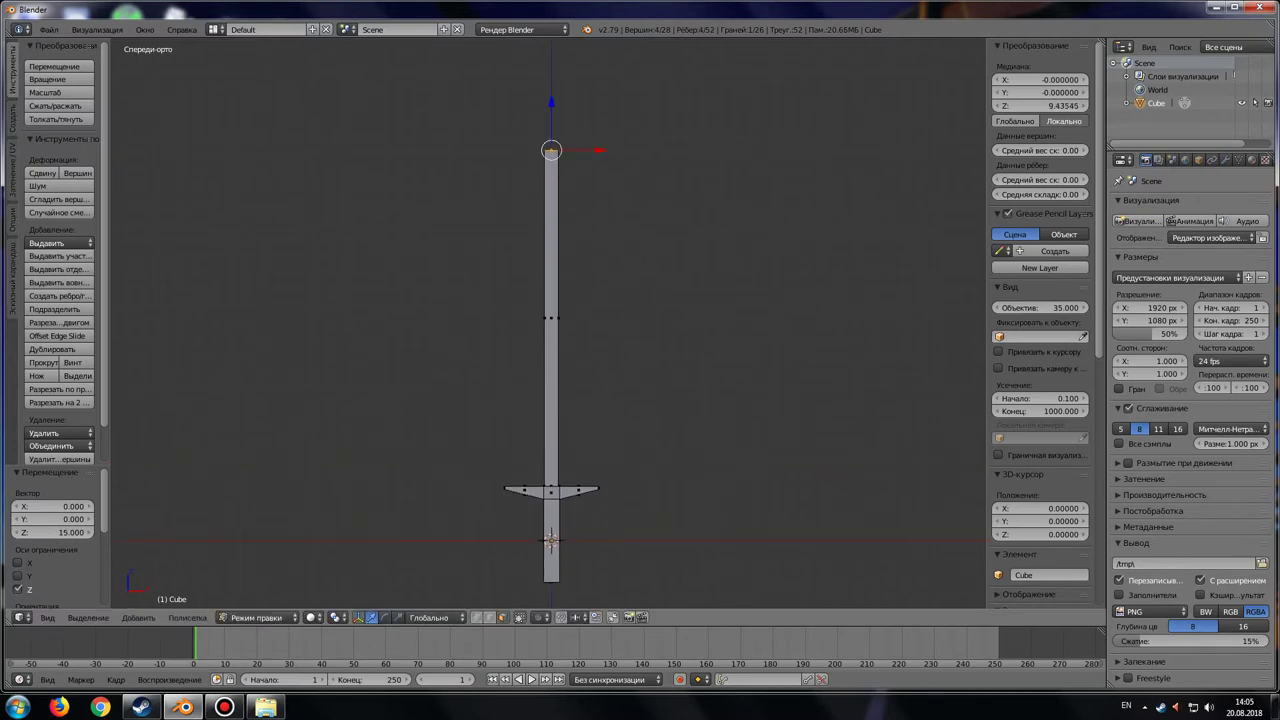
pyautogui.moveTo(550, 300)
pyautogui.mouseDown(button='middle')
pyautogui.moveTo(570, 420)
pyautogui.moveTo(550, 280)
pyautogui.moveTo(550, 440)
pyautogui.mouseUp(button='middle')
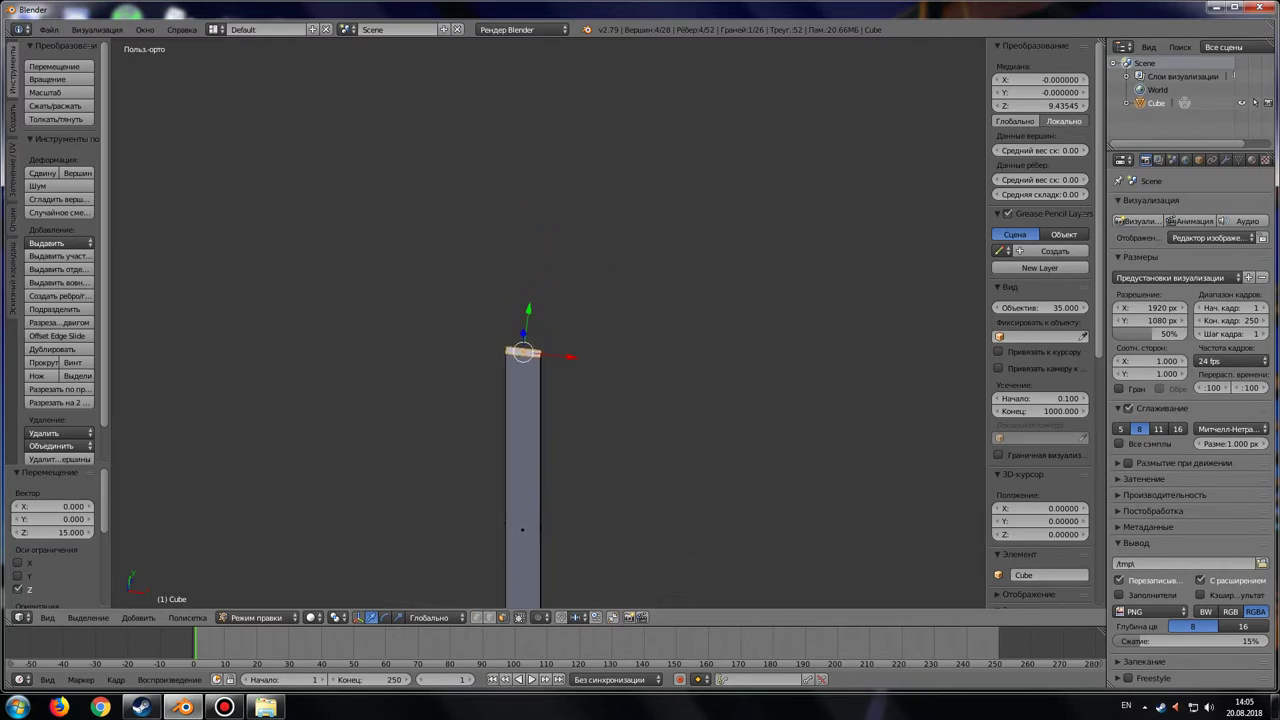
# Extrude the blade's top face up 4 units and shrink it to 0.2 scale
pyautogui.moveTo(550, 350); pyautogui.dragTo(600, 330, button='middle')
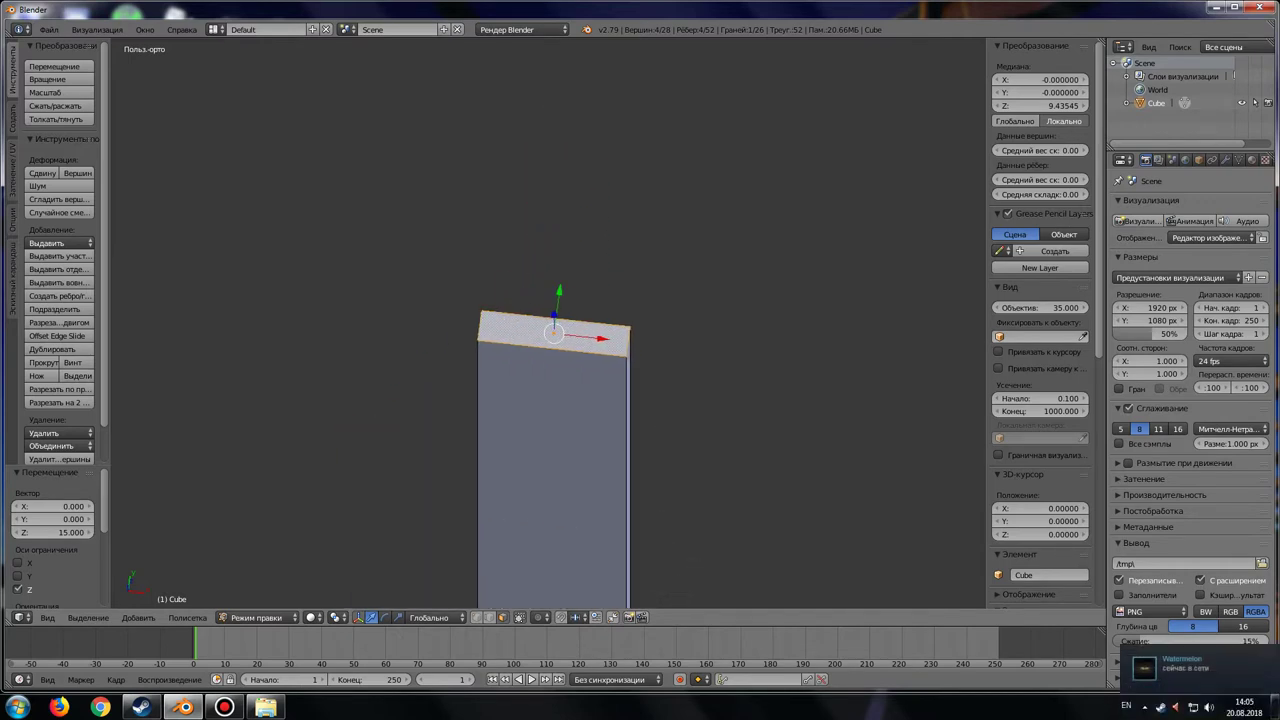
pyautogui.press('e')
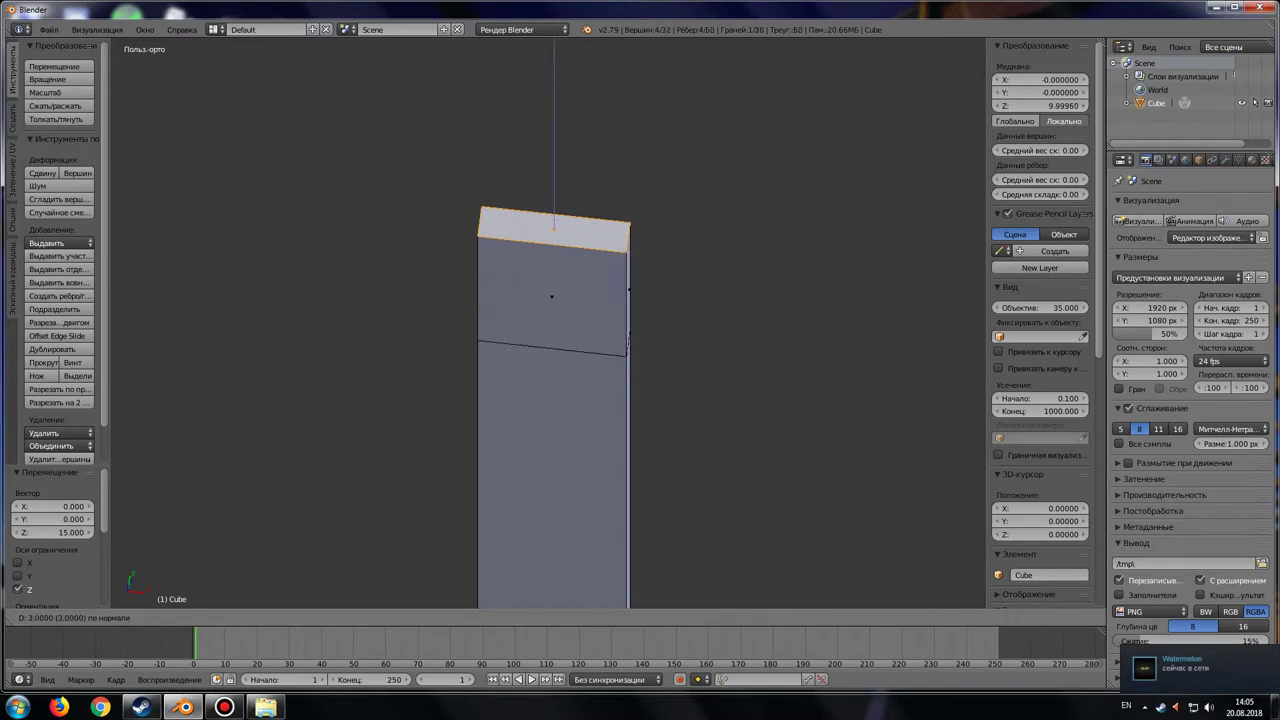
pyautogui.press('4')
pyautogui.press('Return')
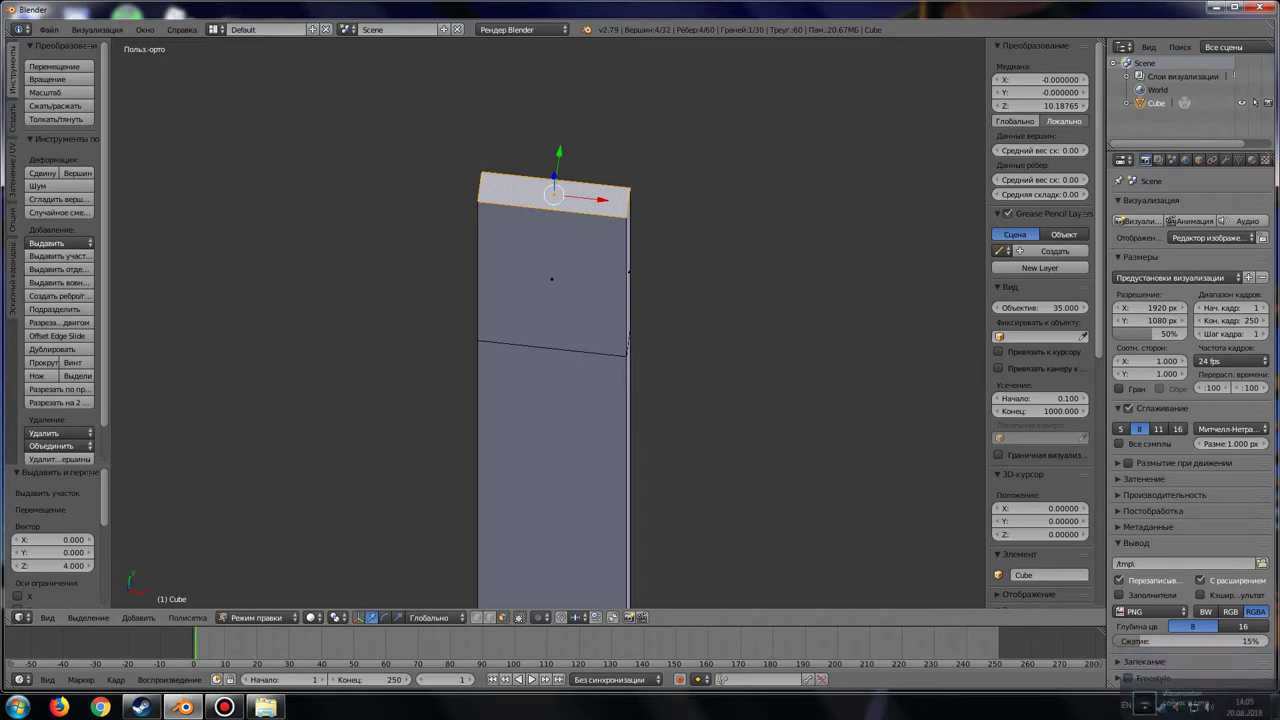
pyautogui.press('s')
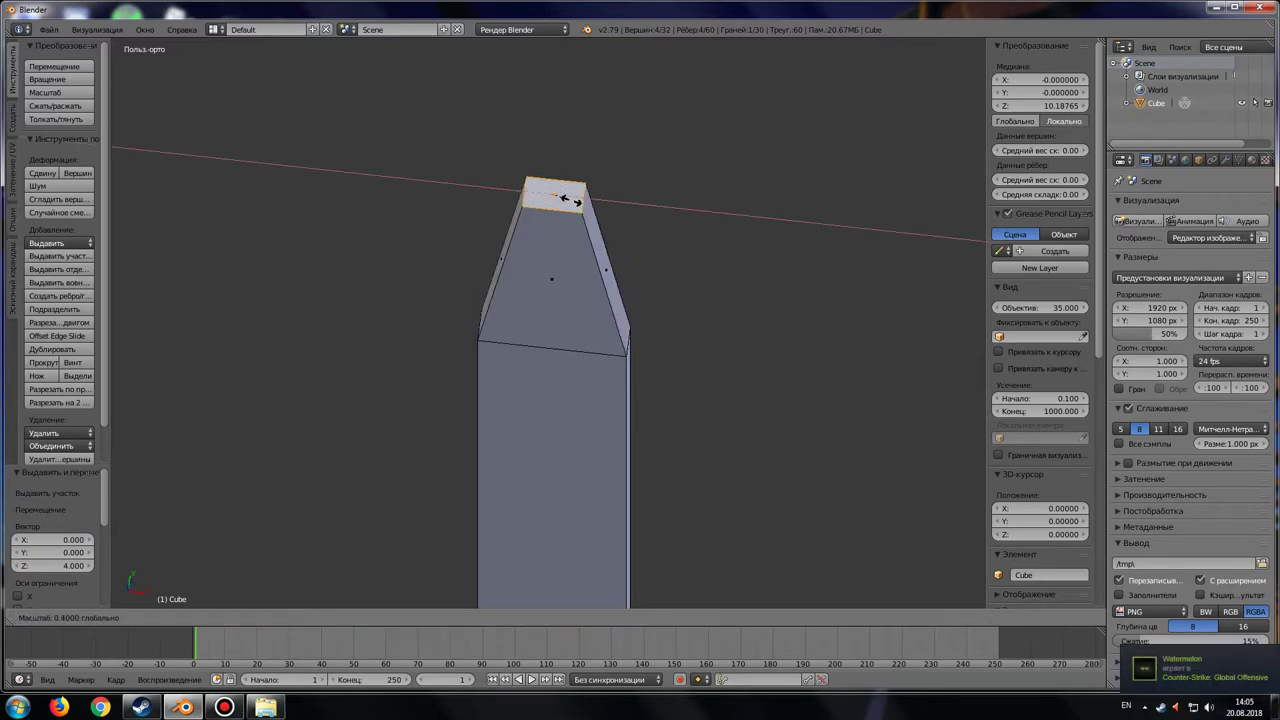
pyautogui.write('0.2')
pyautogui.press('Return')
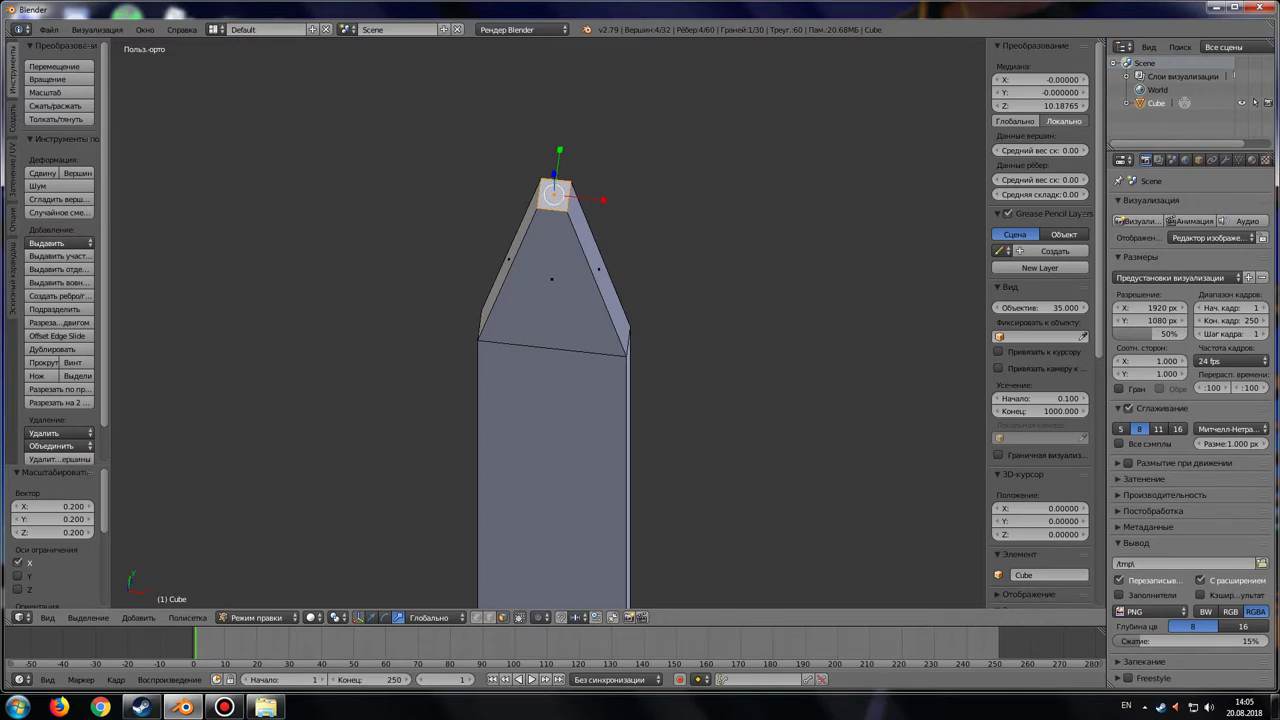
pyautogui.press('x')
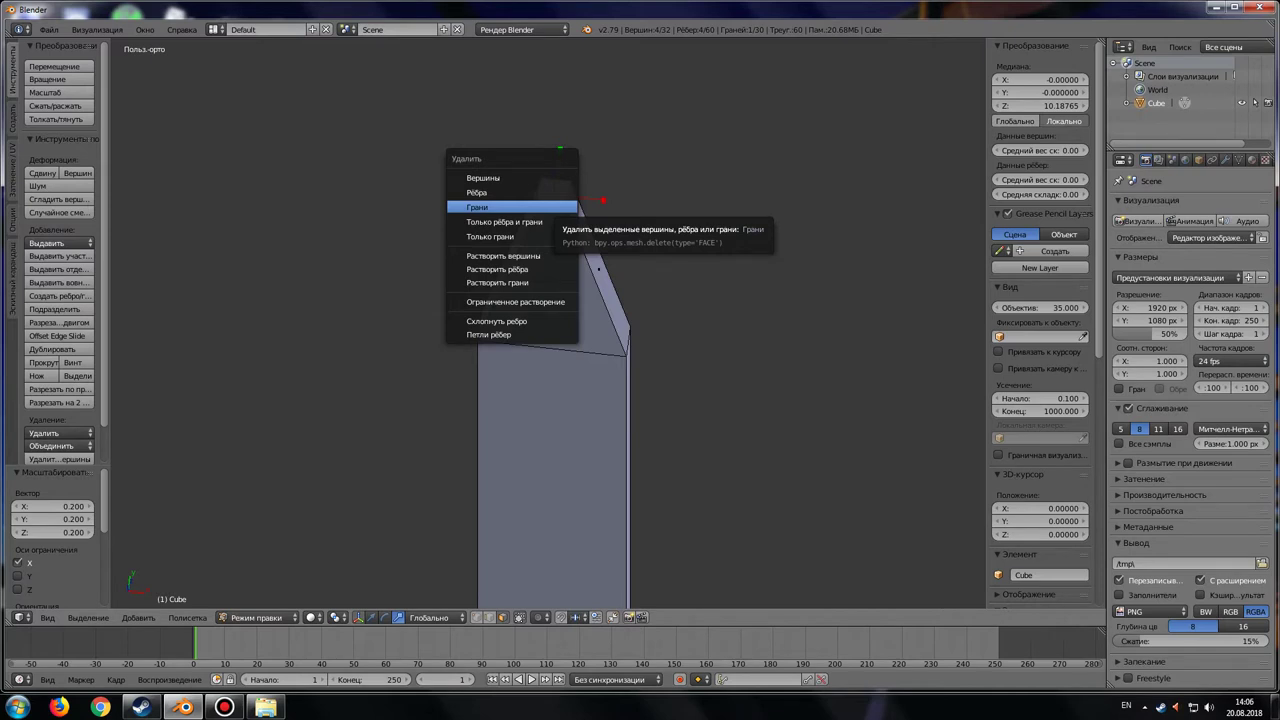
# Delete the tip's top face and merge one pair of tip vertices at their center
pyautogui.click(510, 207)
pyautogui.click(477, 617)
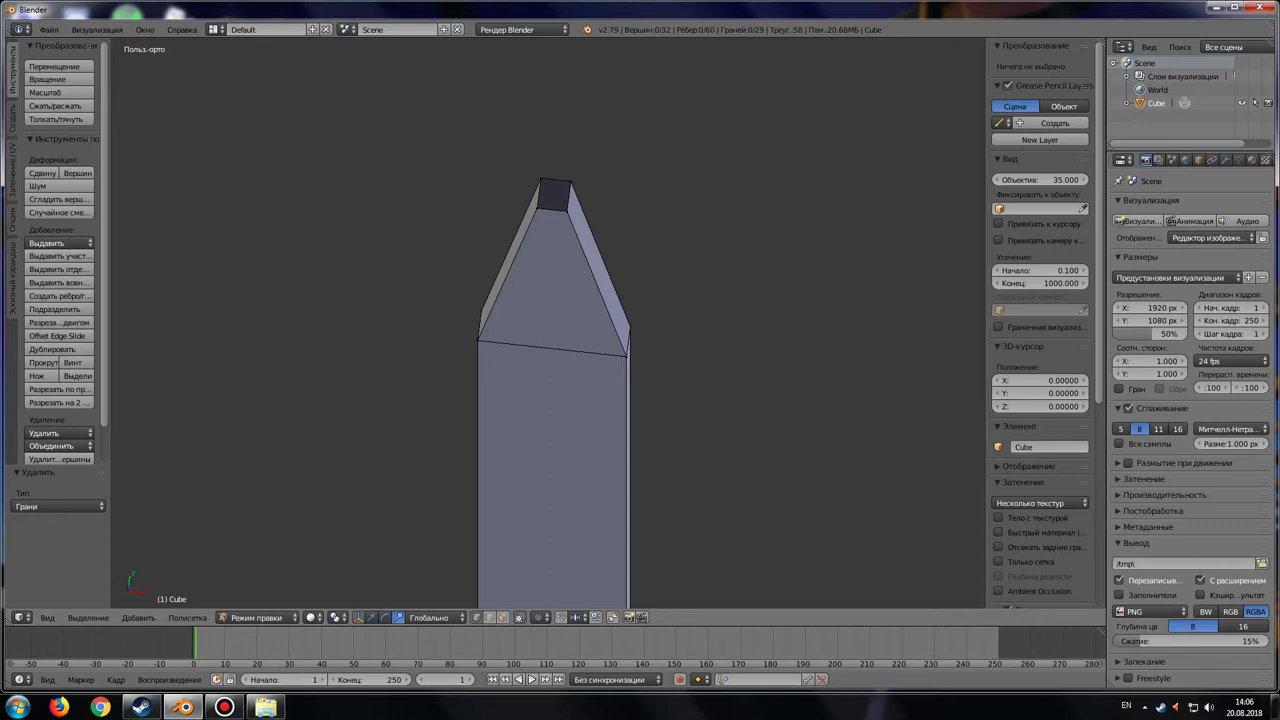
pyautogui.scroll(5, 552, 400)
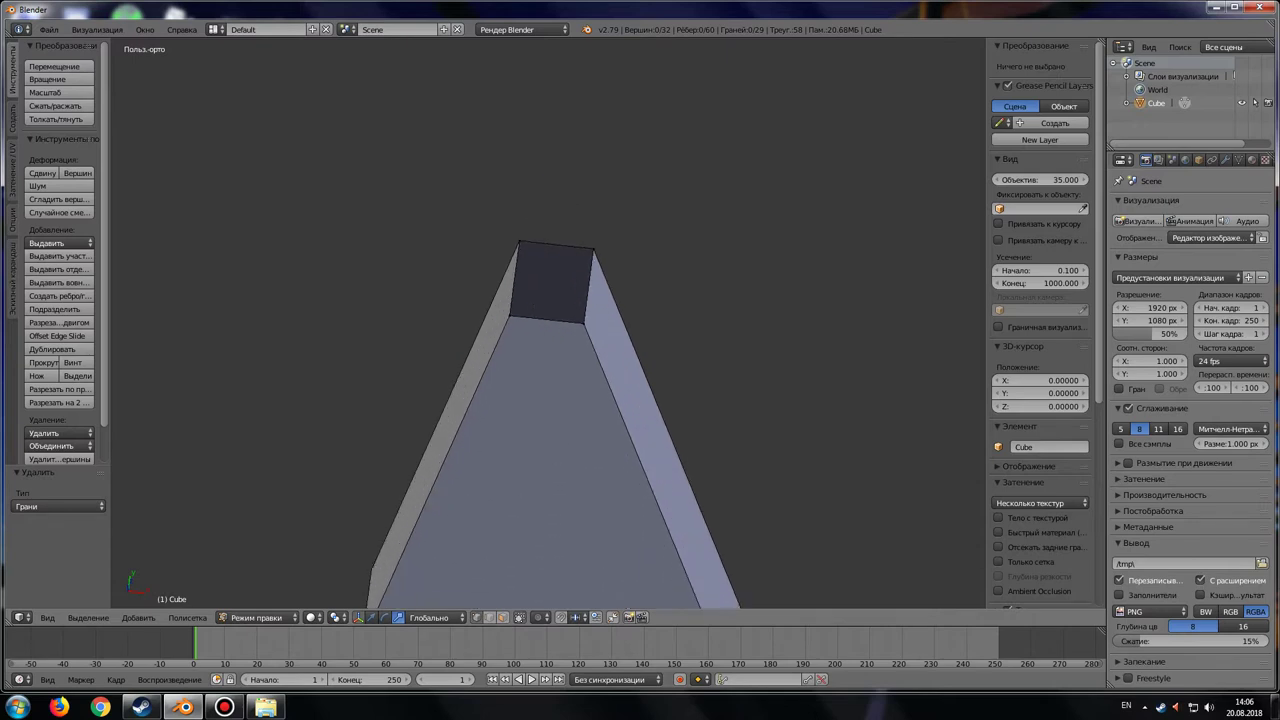
pyautogui.rightClick(584, 321)
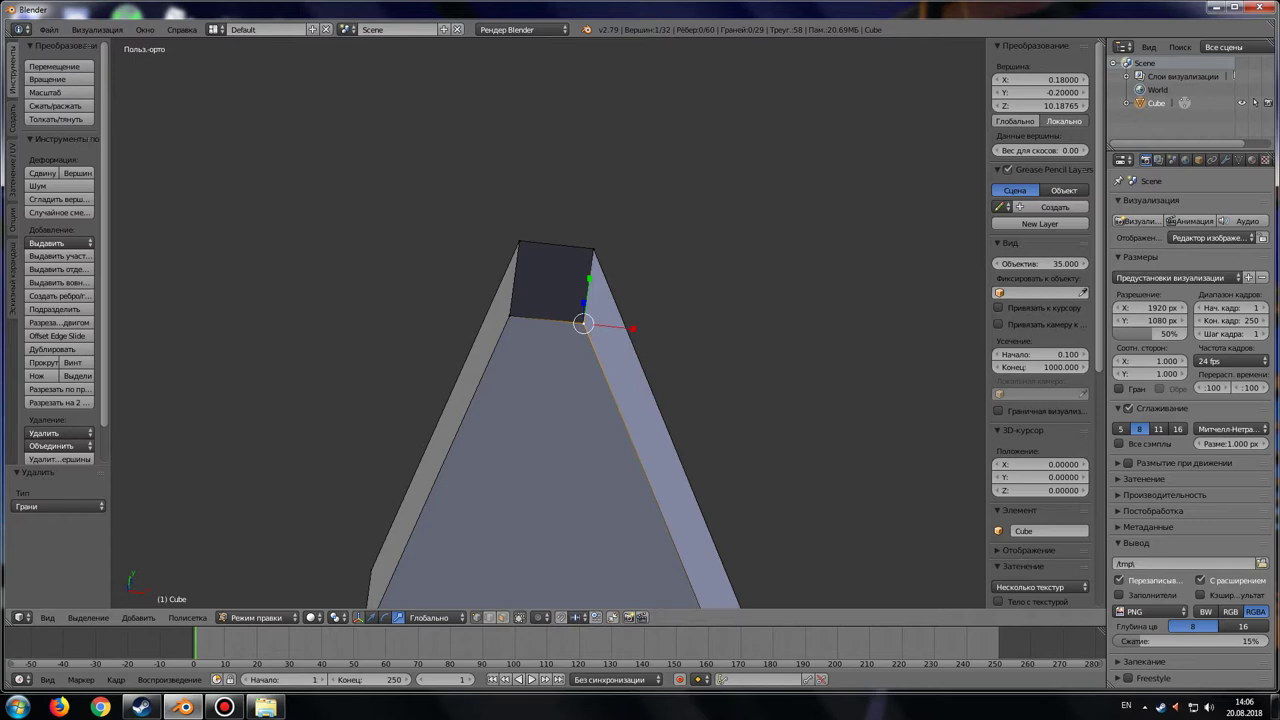
pyautogui.keyDown('shift'); pyautogui.rightClick(509, 317); pyautogui.keyUp('shift')
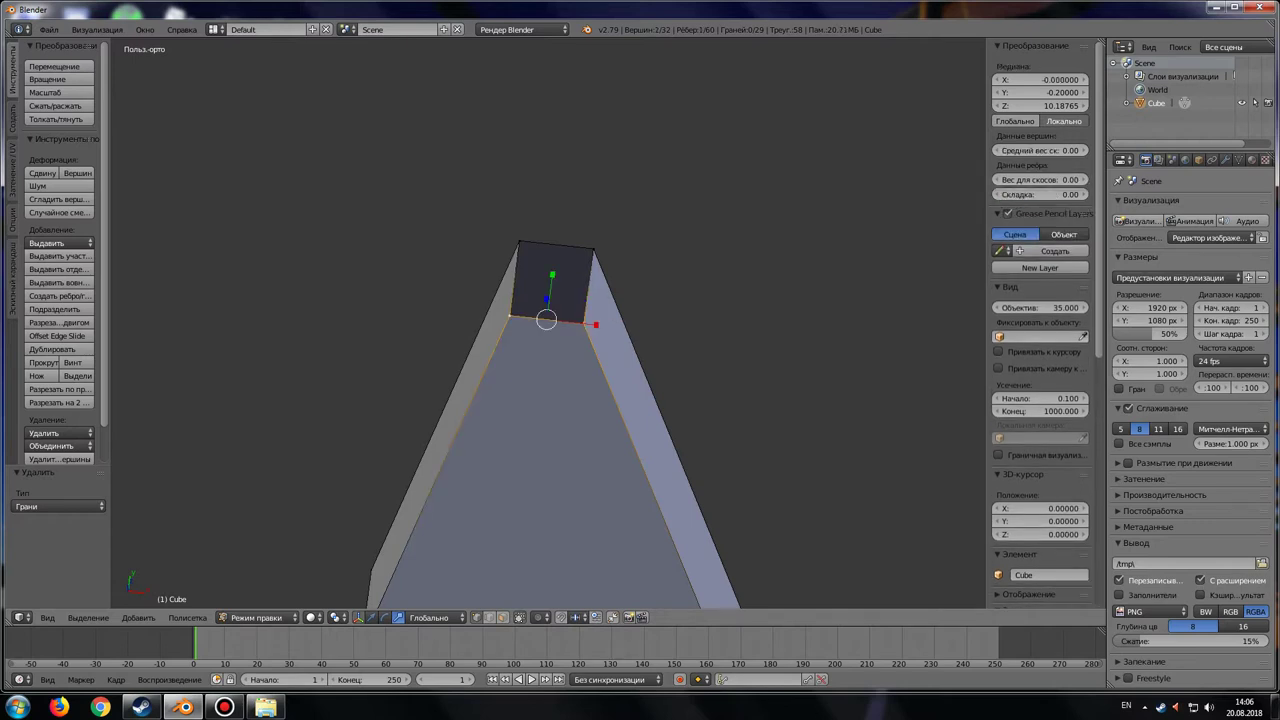
pyautogui.click(55, 445)
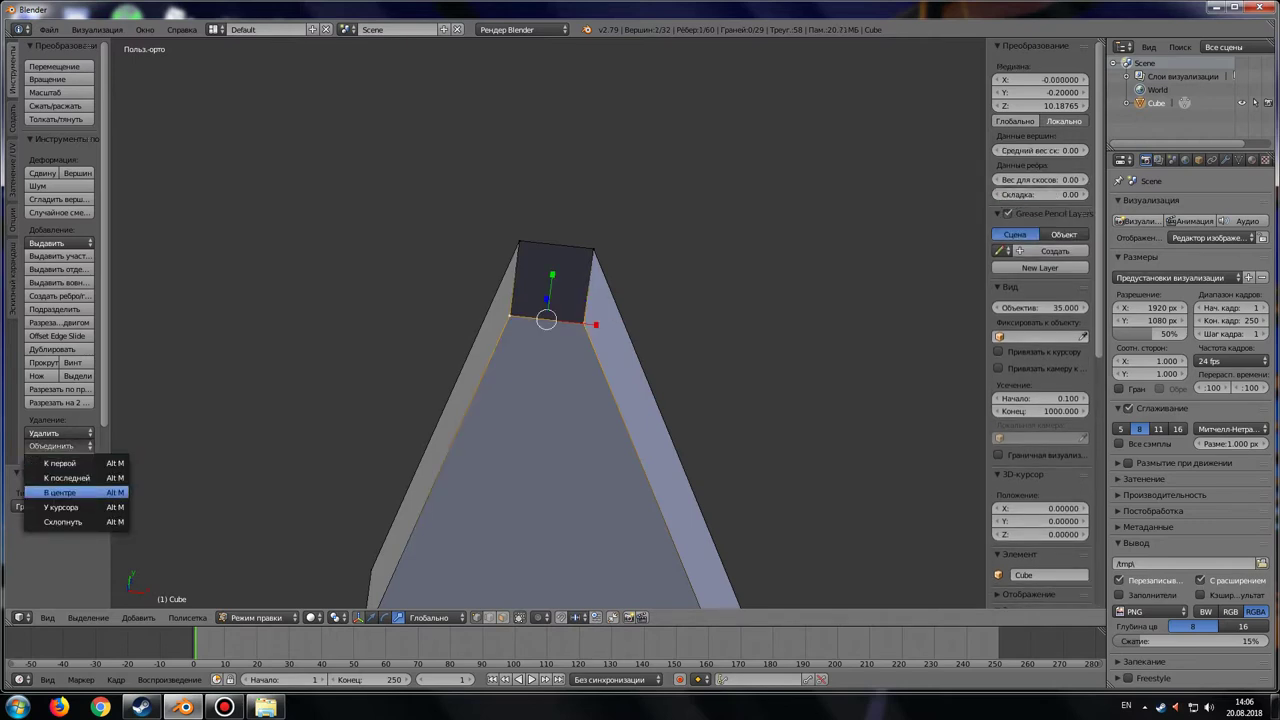
pyautogui.click(60, 492)
# Merge the remaining top vertex pair at center, leaving a single sharp point
pyautogui.rightClick(593, 249)
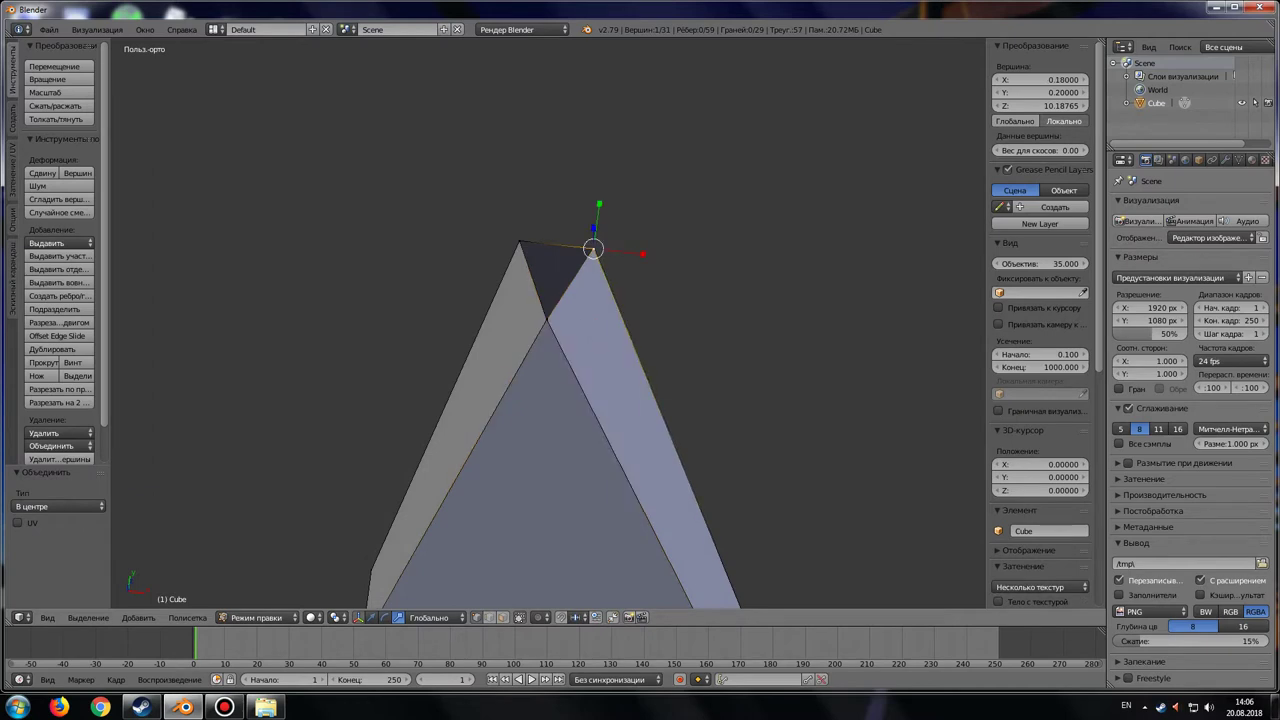
pyautogui.keyDown('shift'); pyautogui.rightClick(520, 242); pyautogui.keyUp('shift')
pyautogui.click(50, 445)
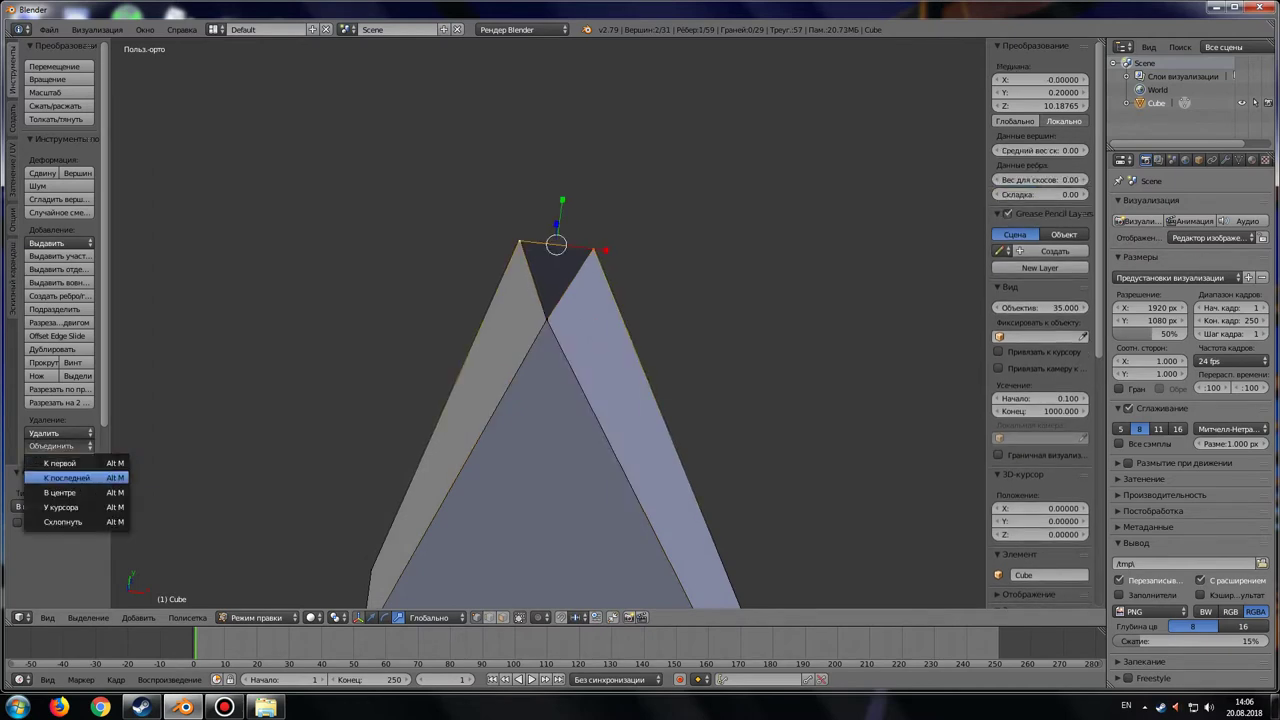
pyautogui.click(60, 492)
pyautogui.keyDown('shift'); pyautogui.rightClick(547, 320); pyautogui.keyUp('shift')
pyautogui.scroll(-2, 555, 420)
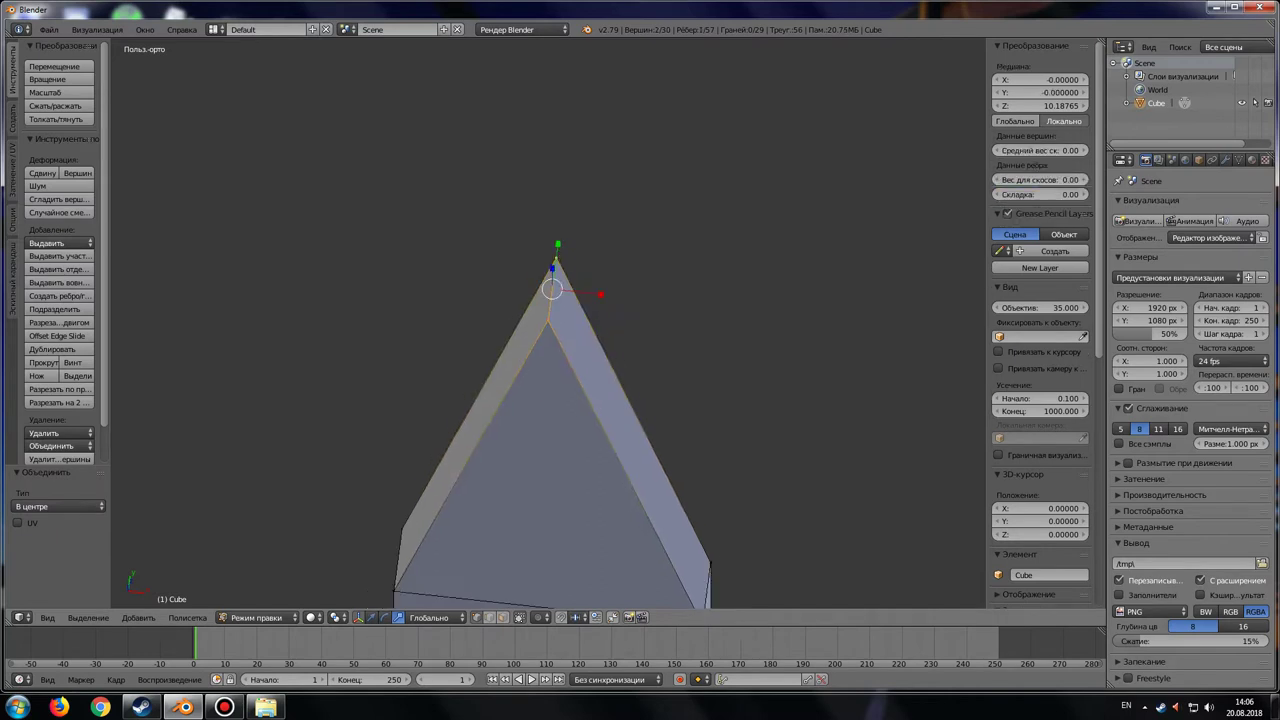
pyautogui.scroll(-3, 555, 420)
pyautogui.scroll(-3, 555, 420)
pyautogui.scroll(-2, 555, 420)
pyautogui.scroll(-2, 555, 420)
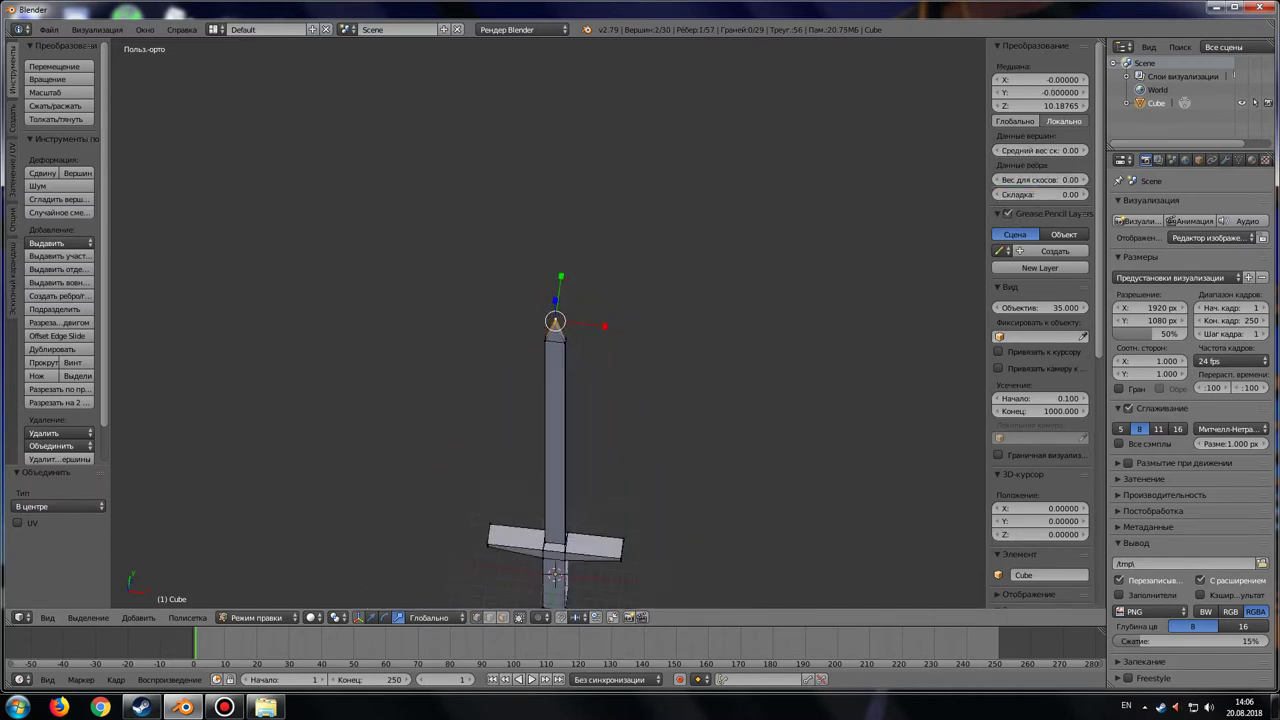
# Select the lower faces of both crossguard arms, the centre bottom face and the handle's lower face
pyautogui.scroll(-2, 555, 420)
pyautogui.moveTo(555, 420)
pyautogui.mouseDown(button='middle')
pyautogui.moveTo(560, 300)
pyautogui.moveTo(610, 330)
pyautogui.moveTo(485, 223)
pyautogui.mouseUp(button='middle')
pyautogui.scroll(2, 550, 390)
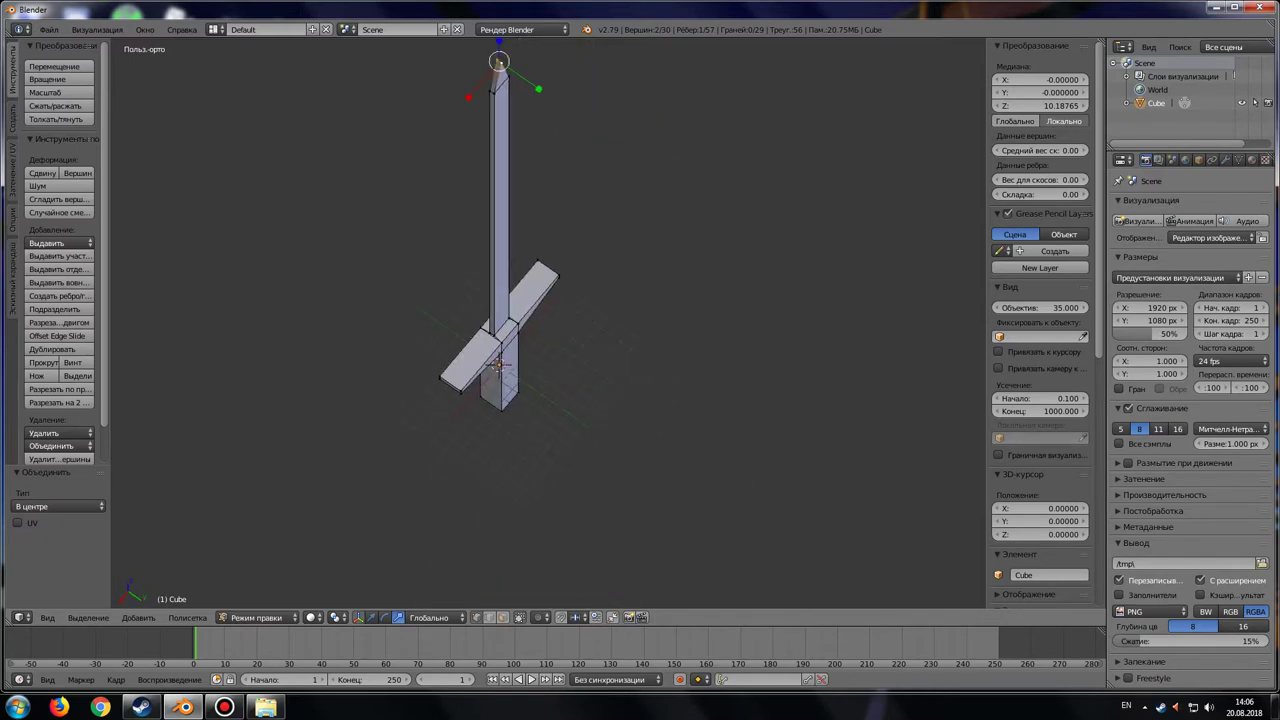
pyautogui.scroll(4, 550, 324)
pyautogui.scroll(1, 550, 324)
pyautogui.moveTo(550, 324)
pyautogui.keyDown('shift'); pyautogui.mouseDown(button='middle')
pyautogui.moveTo(634, 360)
pyautogui.moveTo(667, 286)
pyautogui.mouseUp(button='middle'); pyautogui.keyUp('shift')
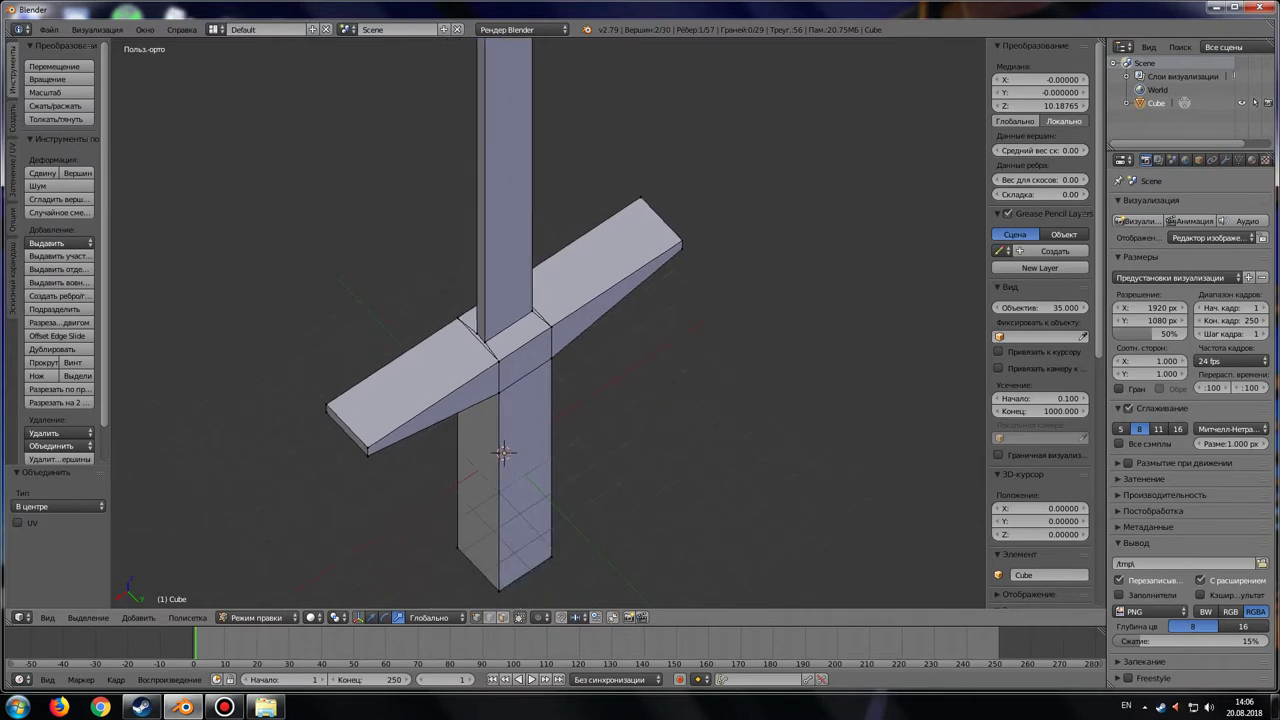
pyautogui.click(503, 617)
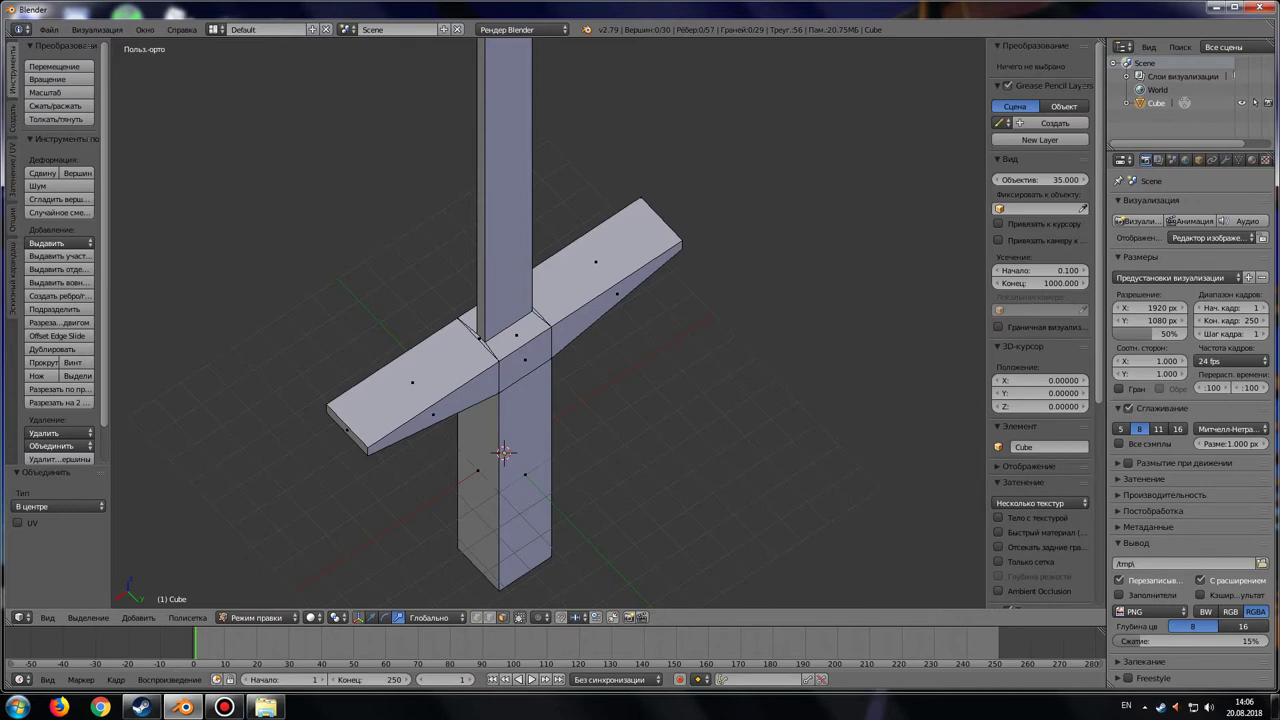
pyautogui.rightClick(433, 413)
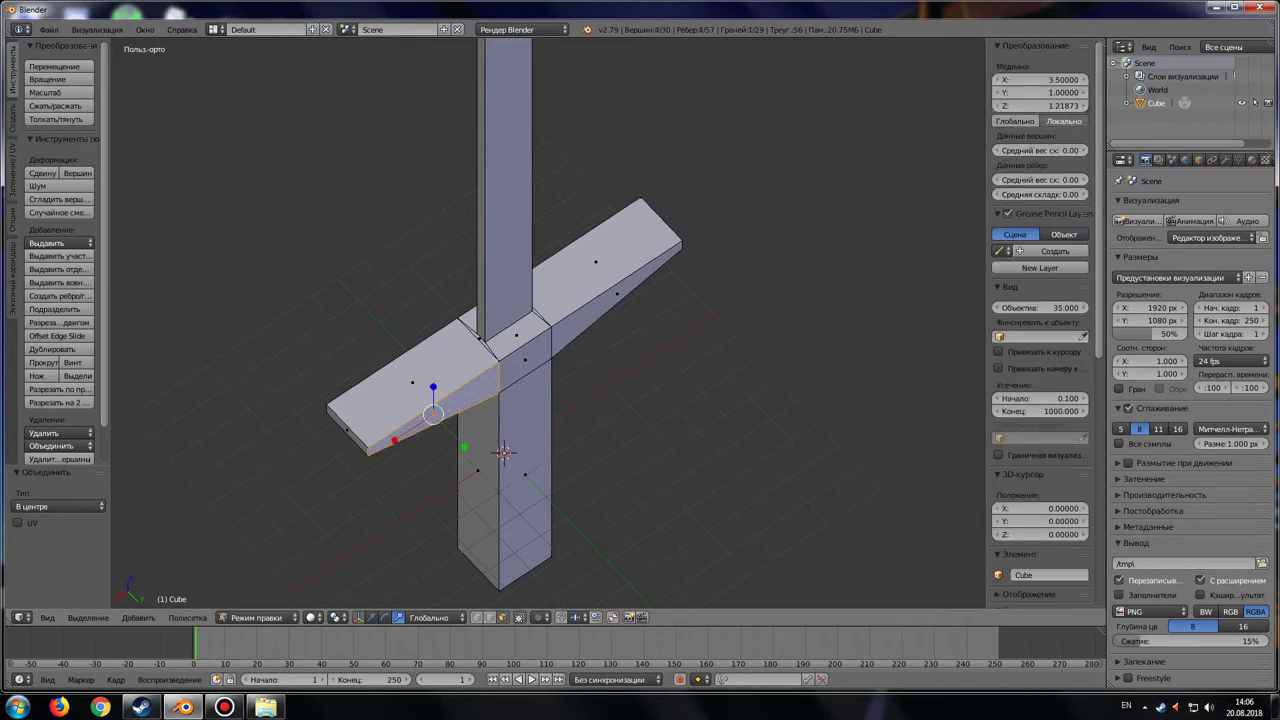
pyautogui.keyDown('shift'); pyautogui.rightClick(522, 360); pyautogui.keyUp('shift')
pyautogui.keyDown('shift'); pyautogui.rightClick(617, 294); pyautogui.keyUp('shift')
pyautogui.keyDown('shift'); pyautogui.rightClick(525, 480); pyautogui.keyUp('shift')
# Add the arms' upper faces, the junction face and the handle's left face to the selection
pyautogui.moveTo(600, 400); pyautogui.dragTo(500, 450, button='middle')
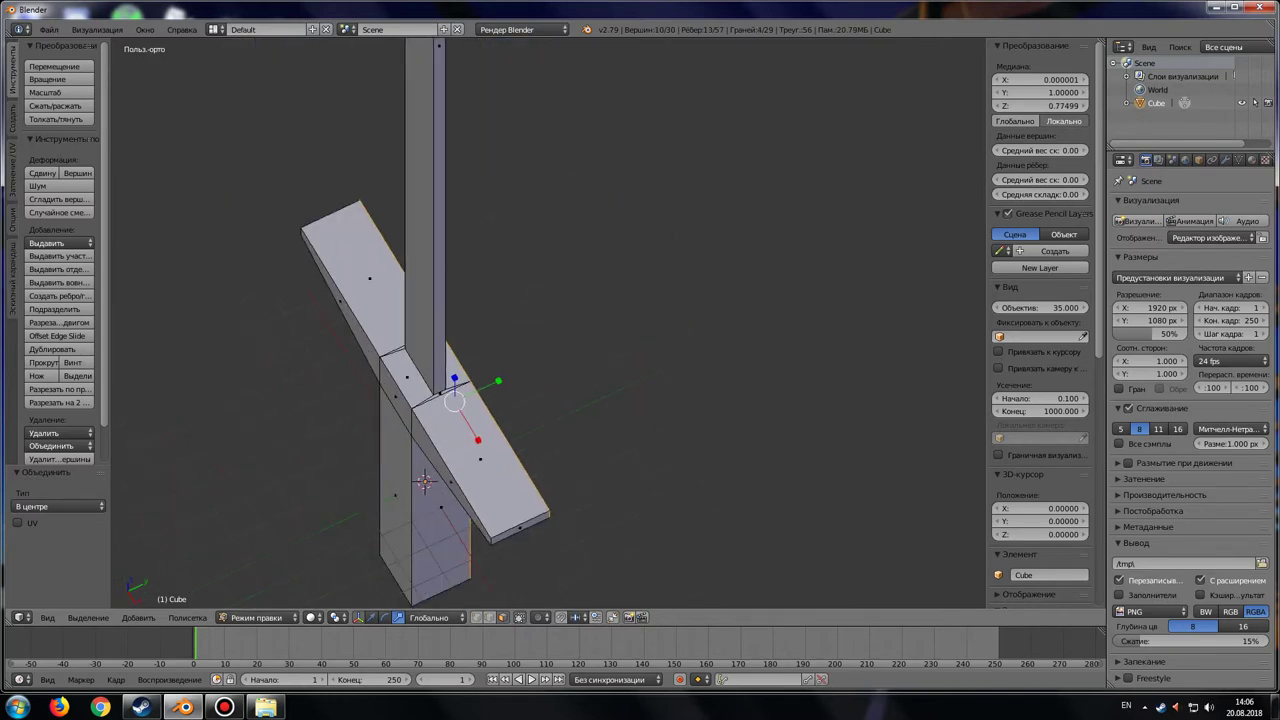
pyautogui.keyDown('shift'); pyautogui.moveTo(400, 450); pyautogui.dragTo(650, 300, button='middle'); pyautogui.keyUp('shift')
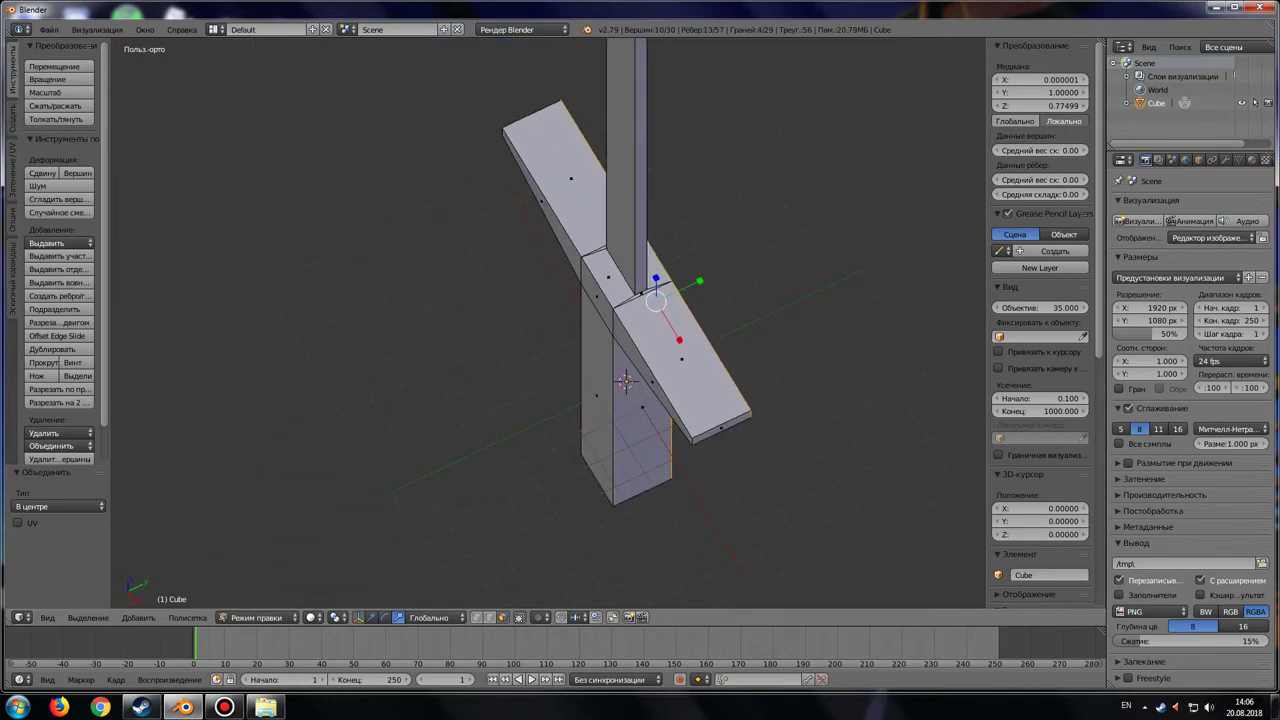
pyautogui.keyDown('shift'); pyautogui.rightClick(681, 358); pyautogui.keyUp('shift')
pyautogui.keyDown('shift'); pyautogui.rightClick(597, 297); pyautogui.keyUp('shift')
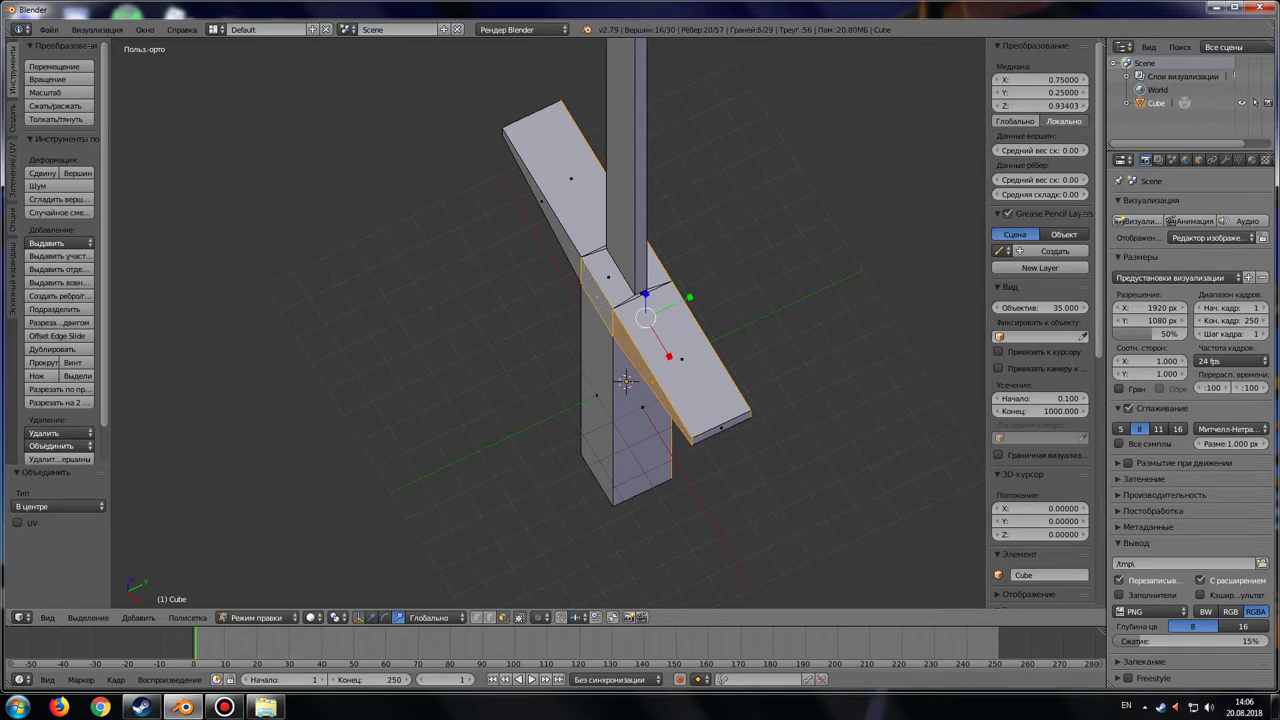
pyautogui.keyDown('shift'); pyautogui.rightClick(571, 178); pyautogui.keyUp('shift')
pyautogui.keyDown('shift'); pyautogui.rightClick(596, 395); pyautogui.keyUp('shift')
pyautogui.moveTo(624, 400)
pyautogui.mouseDown(button='middle')
pyautogui.moveTo(784, 434)
pyautogui.moveTo(800, 560)
pyautogui.moveTo(590, 408)
pyautogui.mouseUp(button='middle')
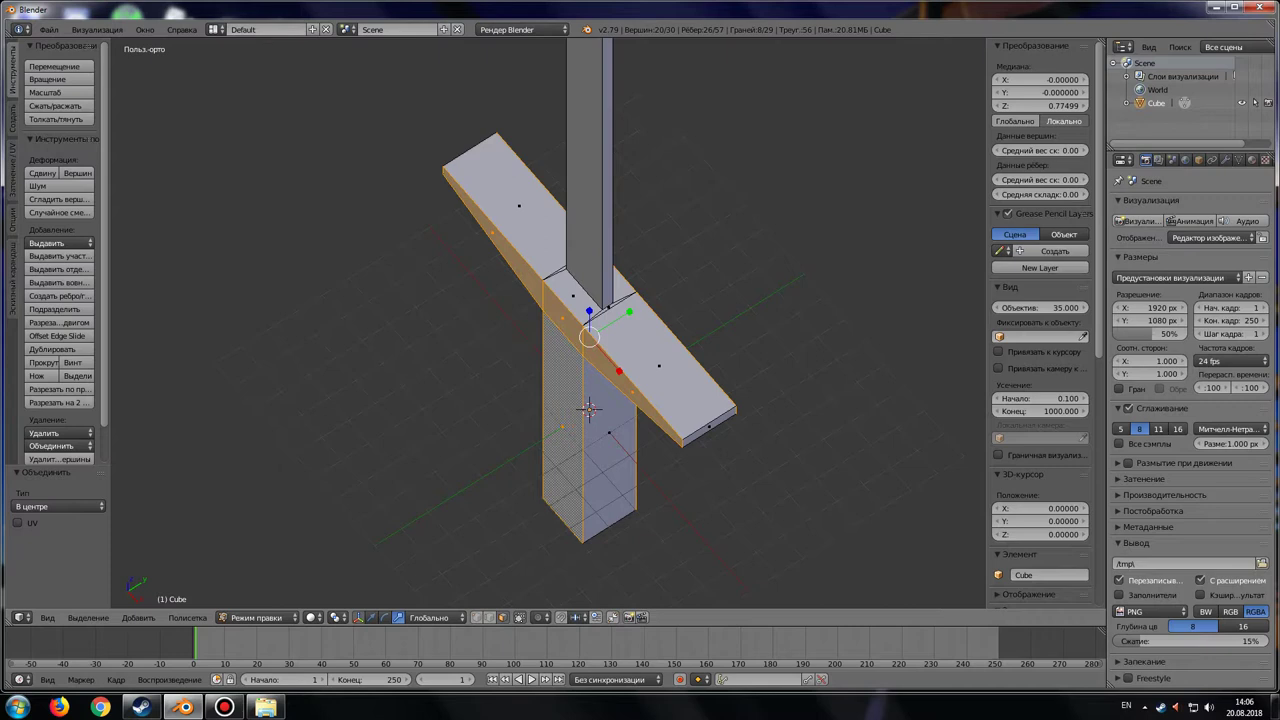
# Scale the selected crossguard and handle faces to 0.4 along Y in top view
pyautogui.press('KP_7')
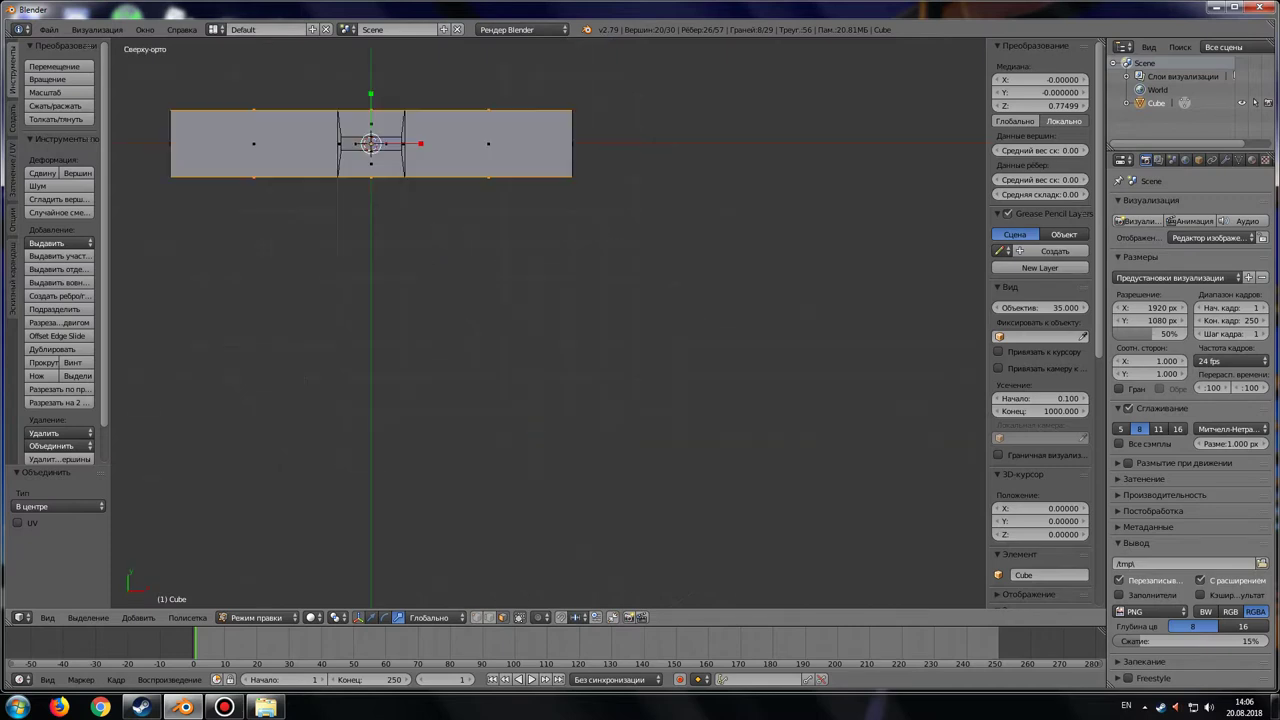
pyautogui.keyDown('shift'); pyautogui.moveTo(370, 300); pyautogui.dragTo(473, 429, button='middle'); pyautogui.keyUp('shift')
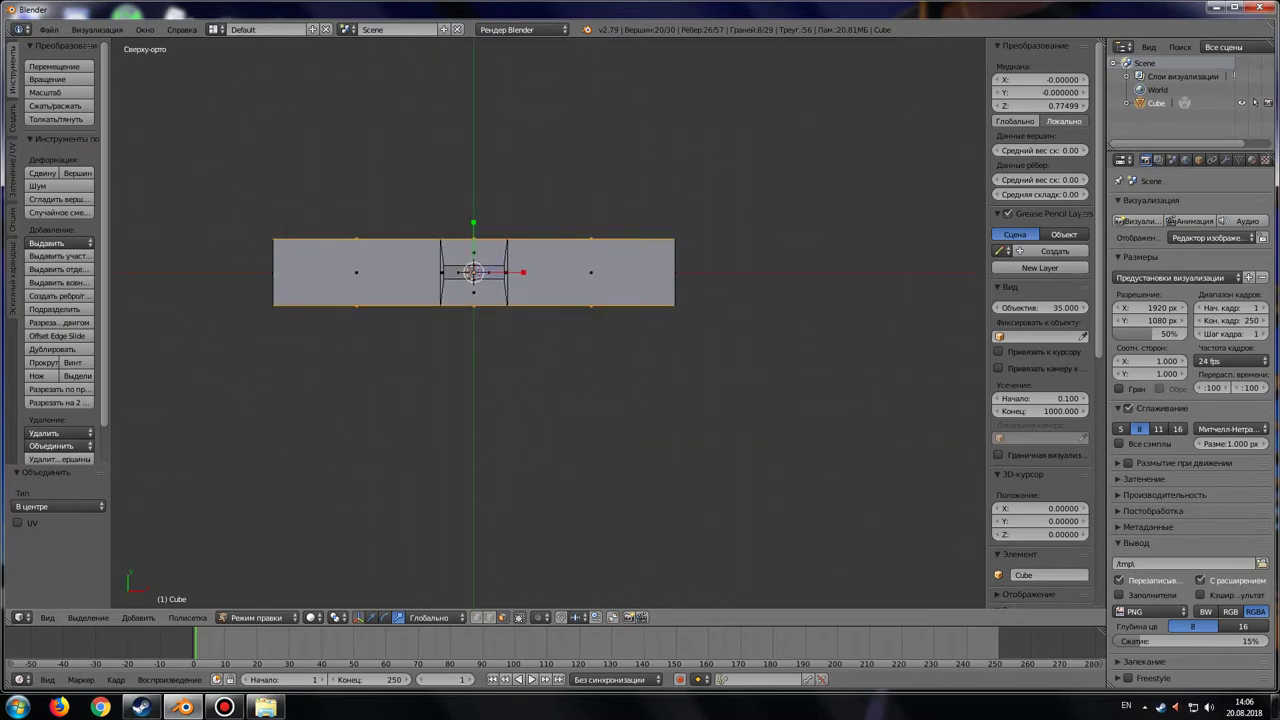
pyautogui.moveTo(473, 429)
pyautogui.keyDown('shift'); pyautogui.mouseDown(button='middle')
pyautogui.moveTo(542, 488)
pyautogui.moveTo(583, 454)
pyautogui.mouseUp(button='middle'); pyautogui.keyUp('shift')
pyautogui.scroll(5, 542, 488)
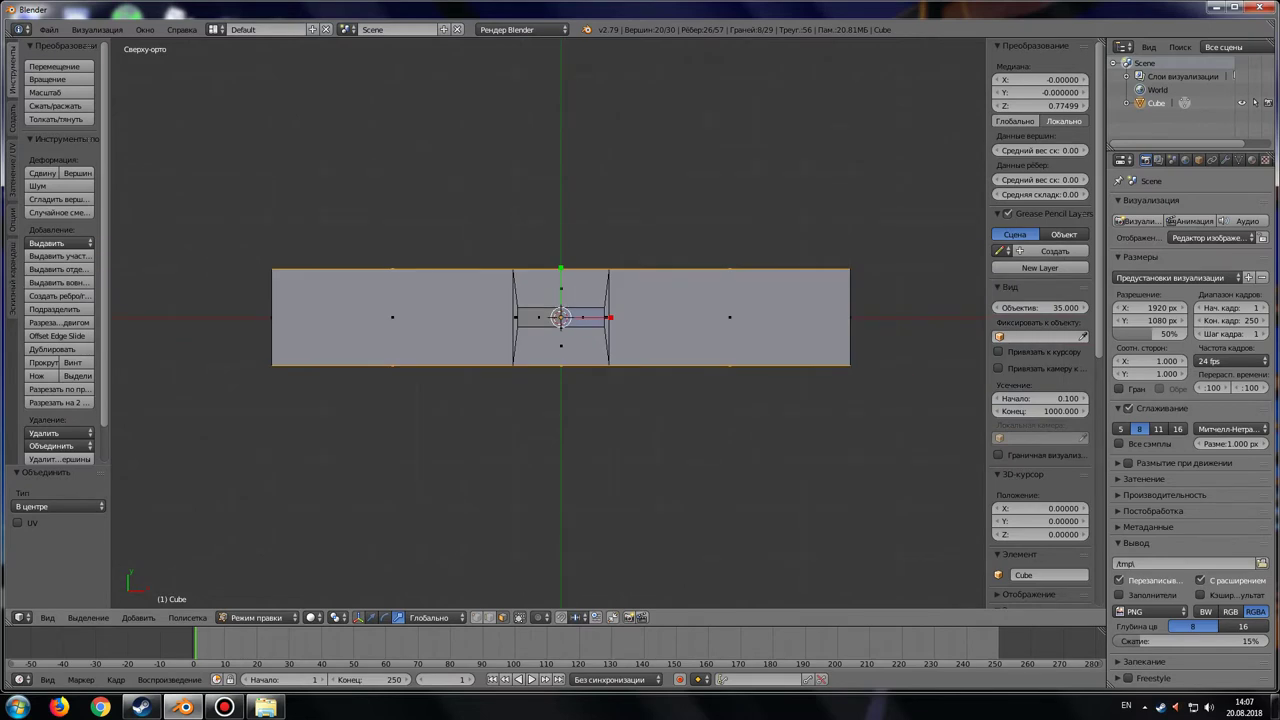
pyautogui.press('z')
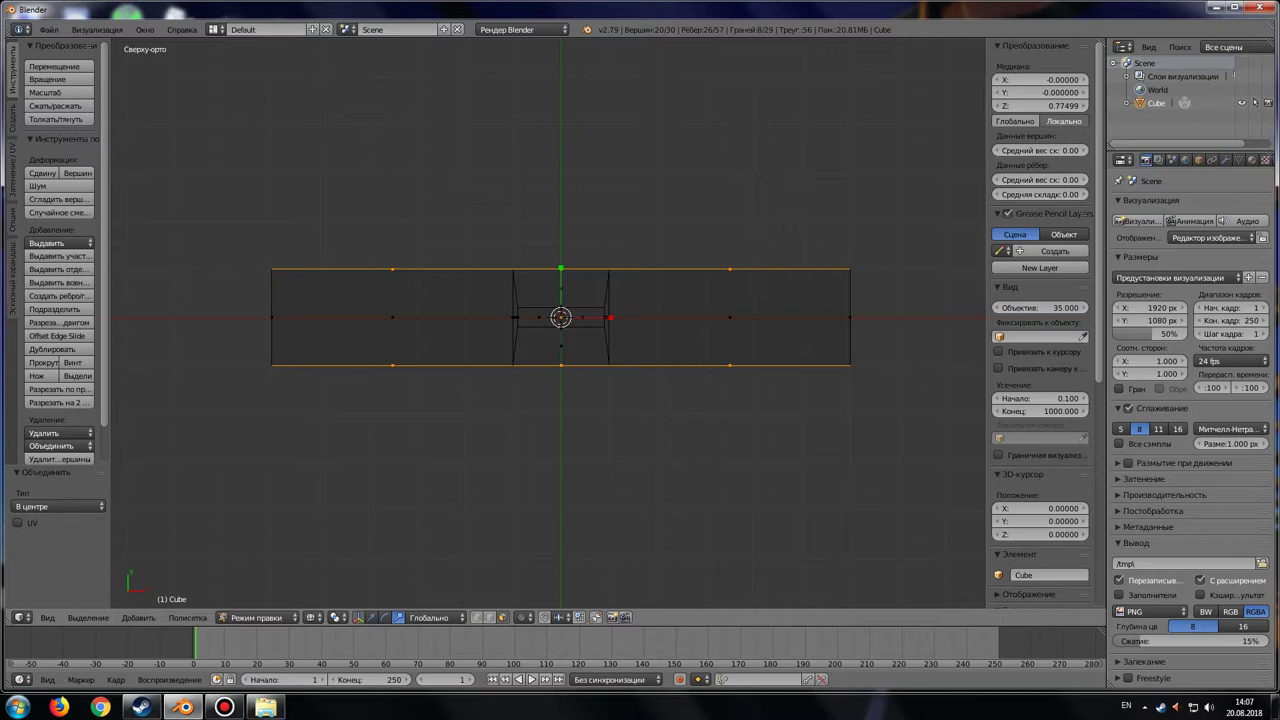
pyautogui.press('z')
pyautogui.scroll(3, 561, 317)
pyautogui.scroll(-1, 561, 317)
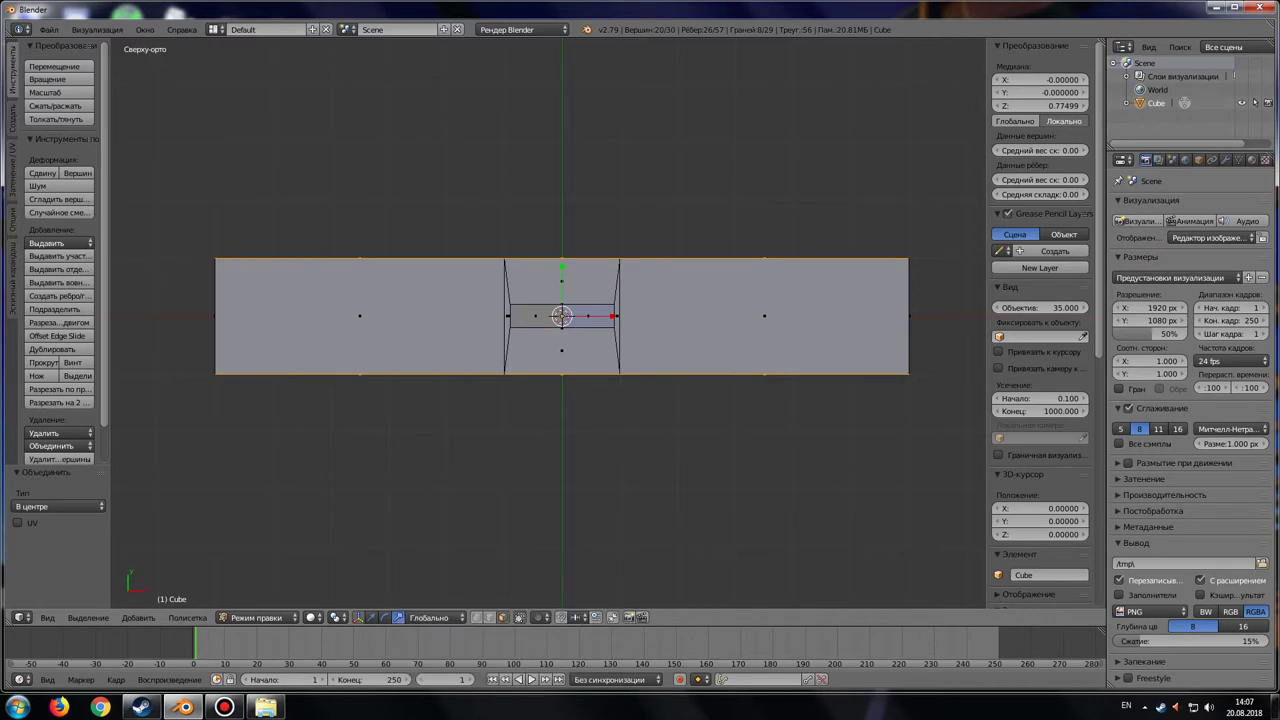
pyautogui.press('s')
pyautogui.press('y')
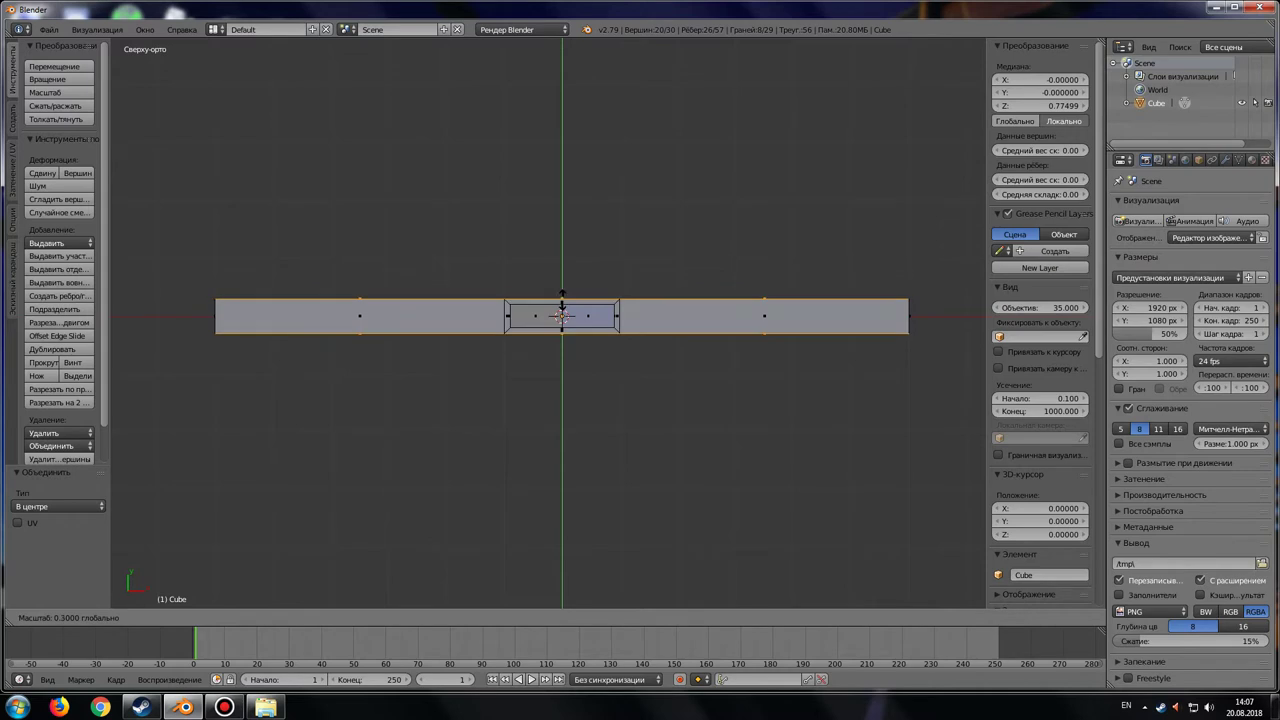
pyautogui.press('Return')
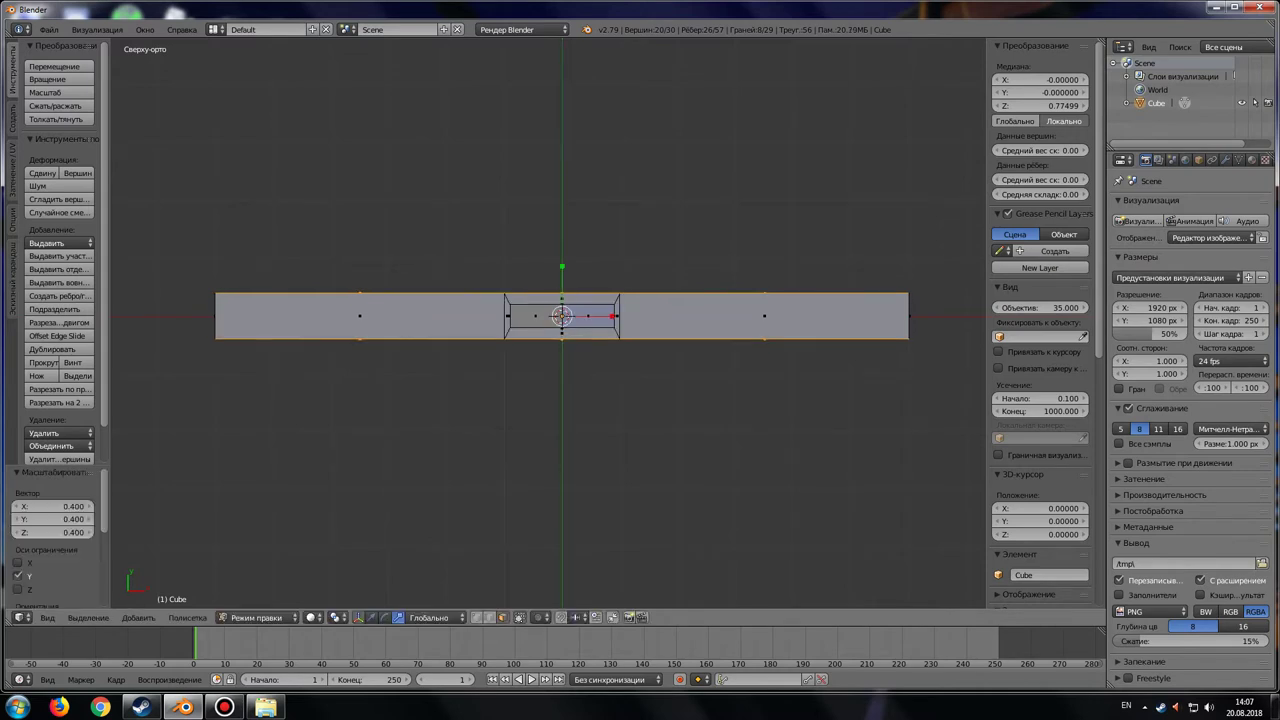
# Select the handle's two narrow side faces
pyautogui.moveTo(562, 316)
pyautogui.mouseDown(button='middle')
pyautogui.moveTo(427, 307)
pyautogui.moveTo(439, 552)
pyautogui.moveTo(480, 423)
pyautogui.moveTo(614, 437)
pyautogui.moveTo(547, 305)
pyautogui.moveTo(526, 349)
pyautogui.moveTo(568, 434)
pyautogui.moveTo(614, 486)
pyautogui.moveTo(631, 441)
pyautogui.mouseUp(button='middle')
pyautogui.rightClick(678, 465)
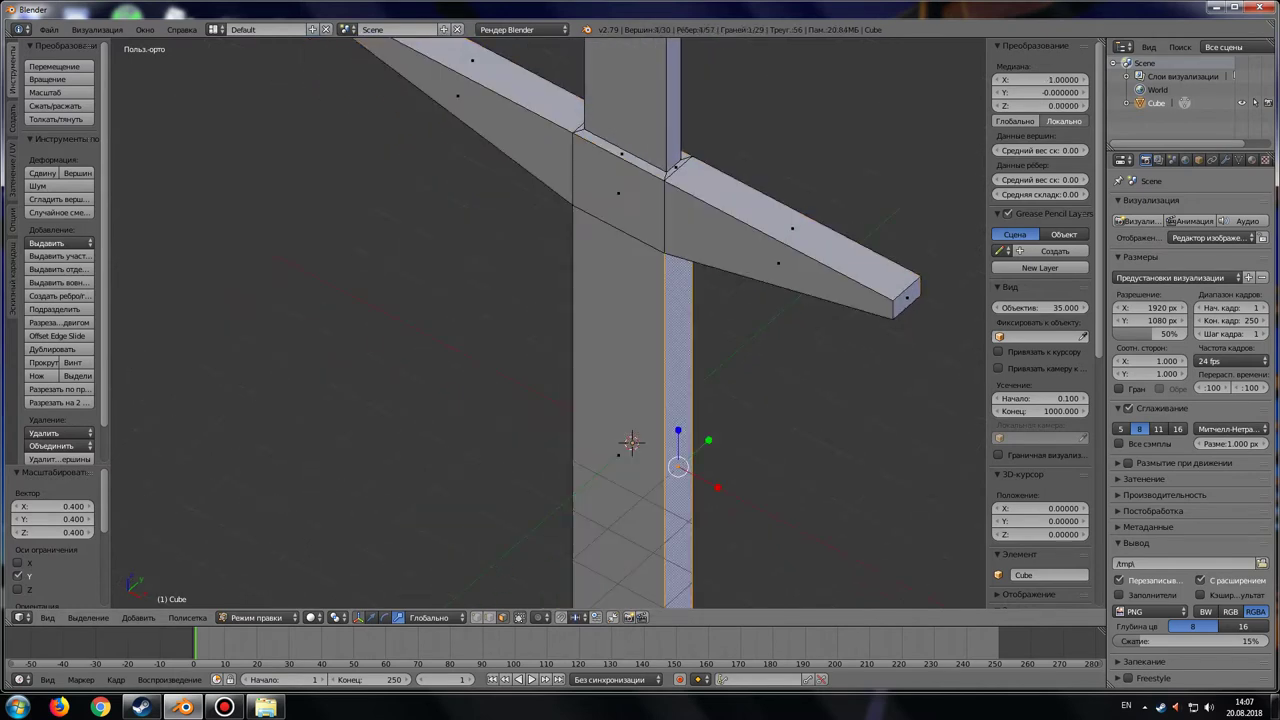
pyautogui.scroll(-3, 631, 441)
pyautogui.moveTo(631, 441); pyautogui.dragTo(371, 434, button='middle')
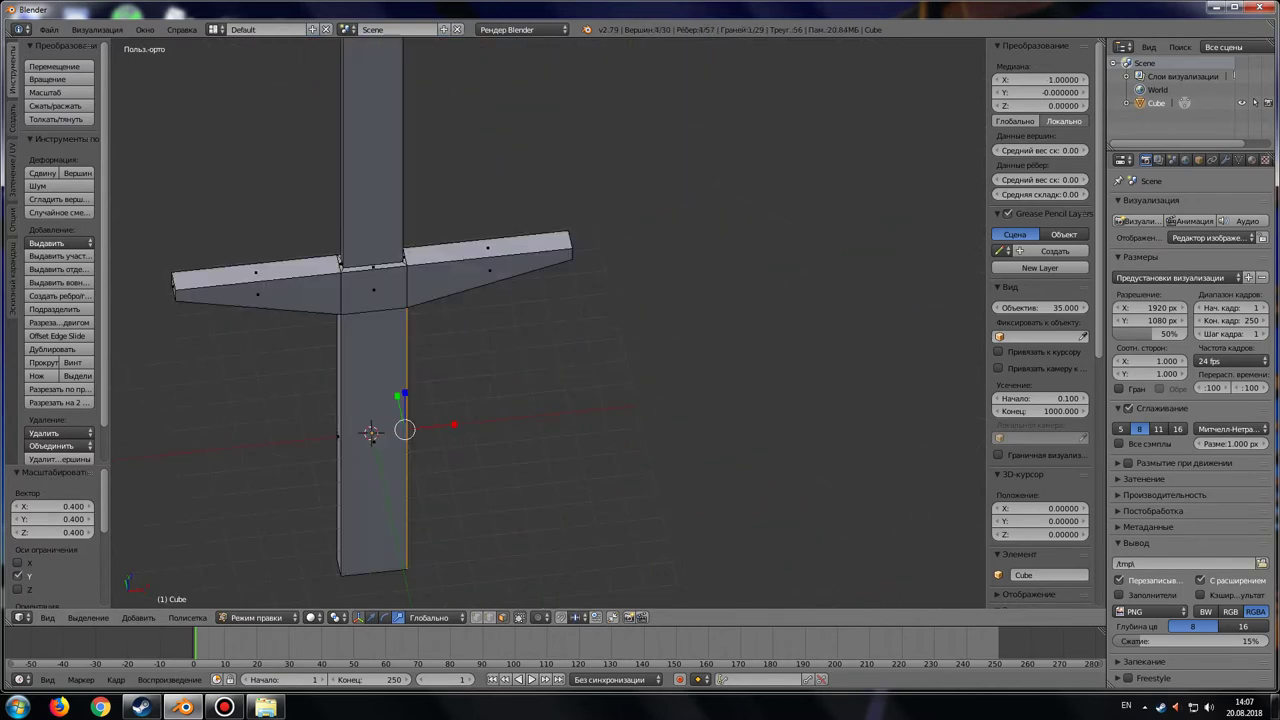
pyautogui.scroll(3, 371, 434)
pyautogui.keyDown('shift'); pyautogui.rightClick(258, 500); pyautogui.keyUp('shift')
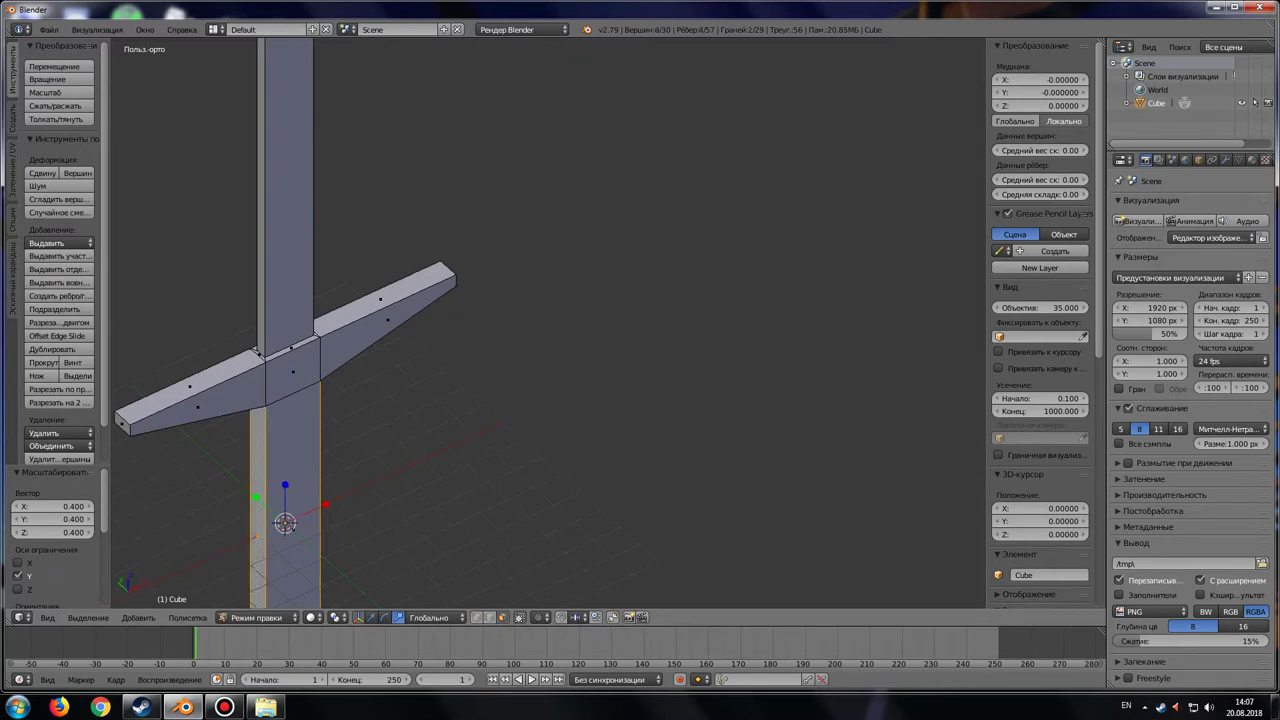
pyautogui.press('KP_1')
# Scale the handle's side faces along X to 0.621 of their width
pyautogui.keyDown('shift'); pyautogui.moveTo(550, 450); pyautogui.dragTo(586, 195, button='middle'); pyautogui.keyUp('shift')
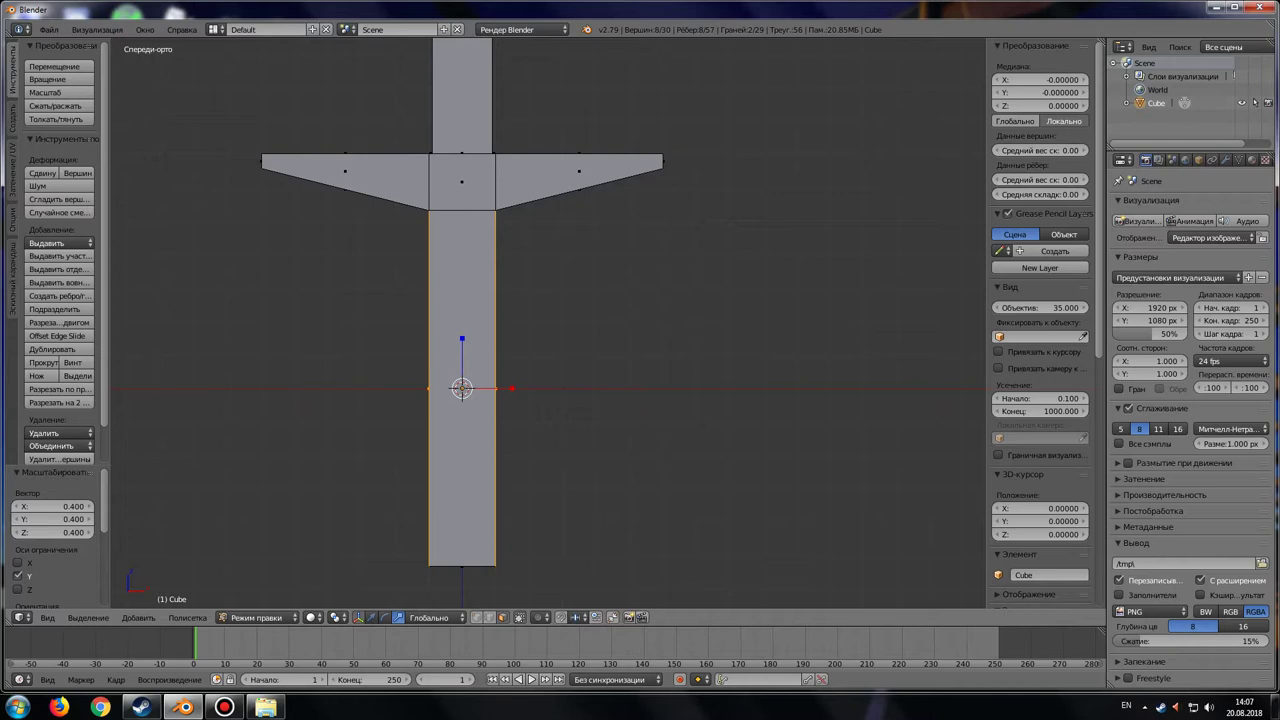
pyautogui.press('s')
pyautogui.press('x')
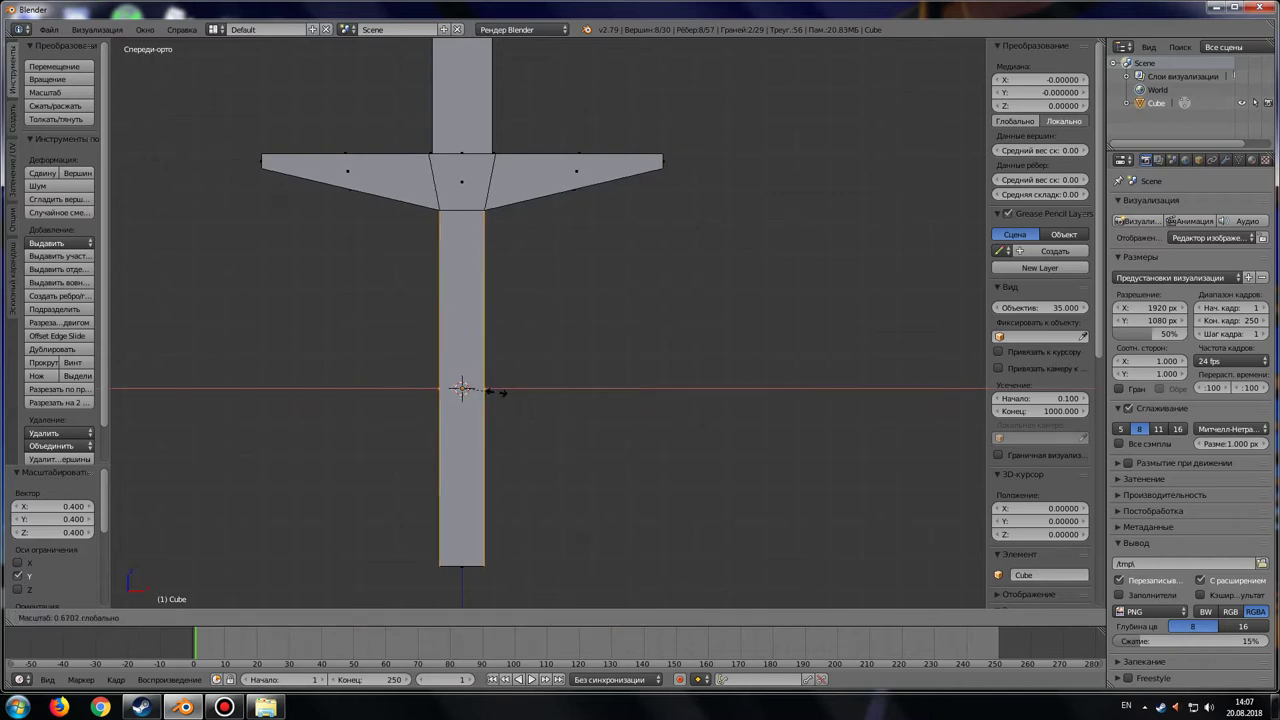
pyautogui.click(498, 393)
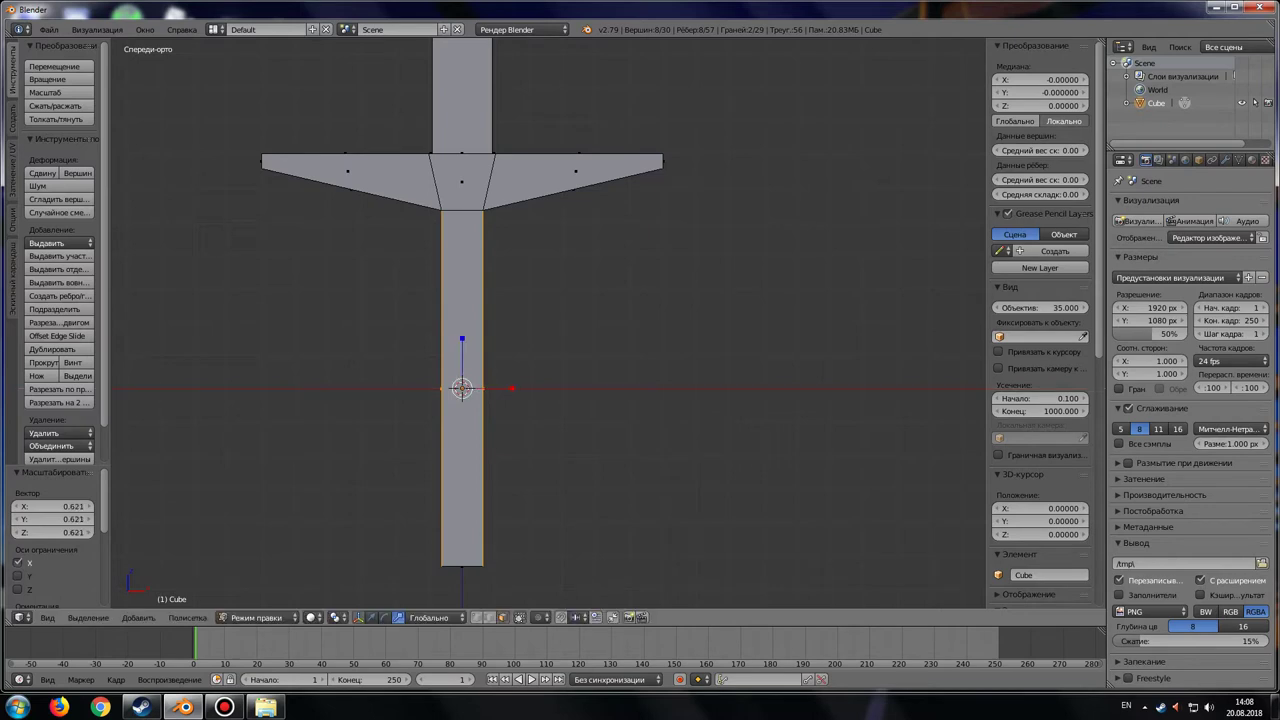
pyautogui.scroll(-5, 550, 325)
pyautogui.moveTo(550, 325)
pyautogui.mouseDown(button='middle')
pyautogui.moveTo(620, 300)
pyautogui.moveTo(640, 330)
pyautogui.mouseUp(button='middle')
pyautogui.scroll(5, 640, 300)
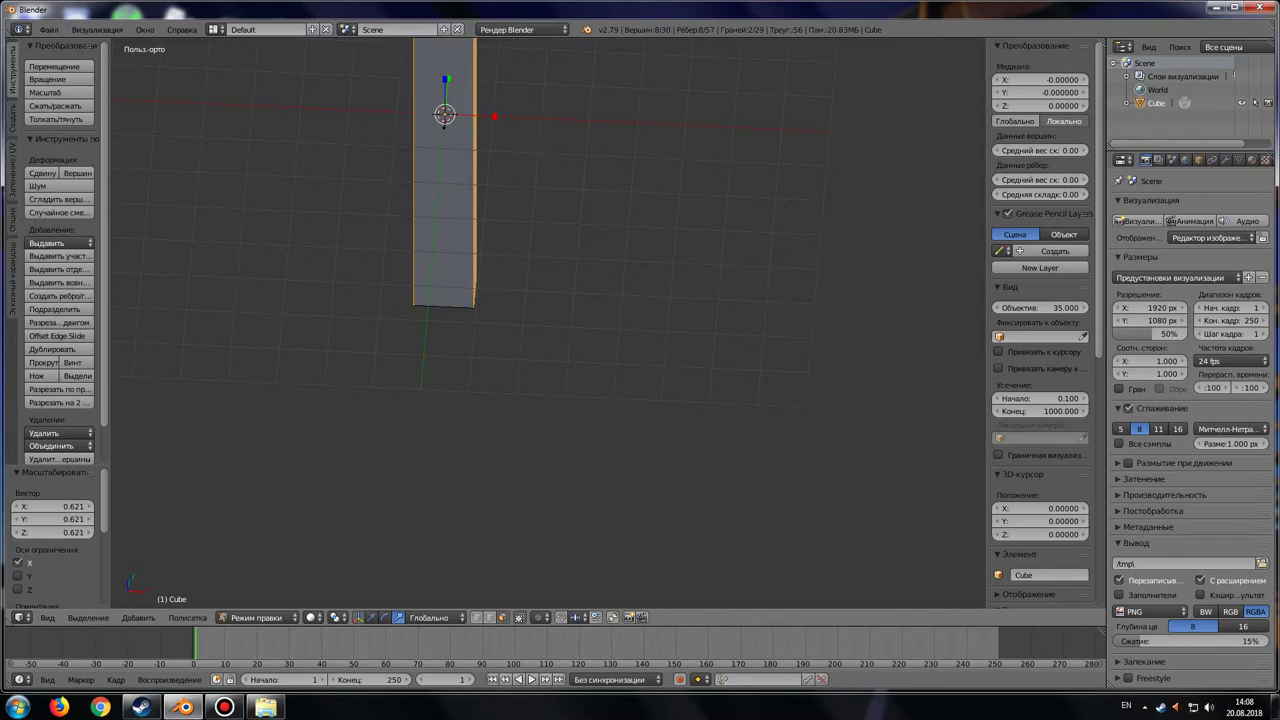
pyautogui.moveTo(500, 200)
pyautogui.keyDown('shift'); pyautogui.mouseDown(button='middle')
pyautogui.moveTo(580, 510)
pyautogui.moveTo(620, 480)
pyautogui.moveTo(815, 487)
pyautogui.moveTo(750, 480)
pyautogui.moveTo(730, 455)
pyautogui.mouseUp(button='middle'); pyautogui.keyUp('shift')
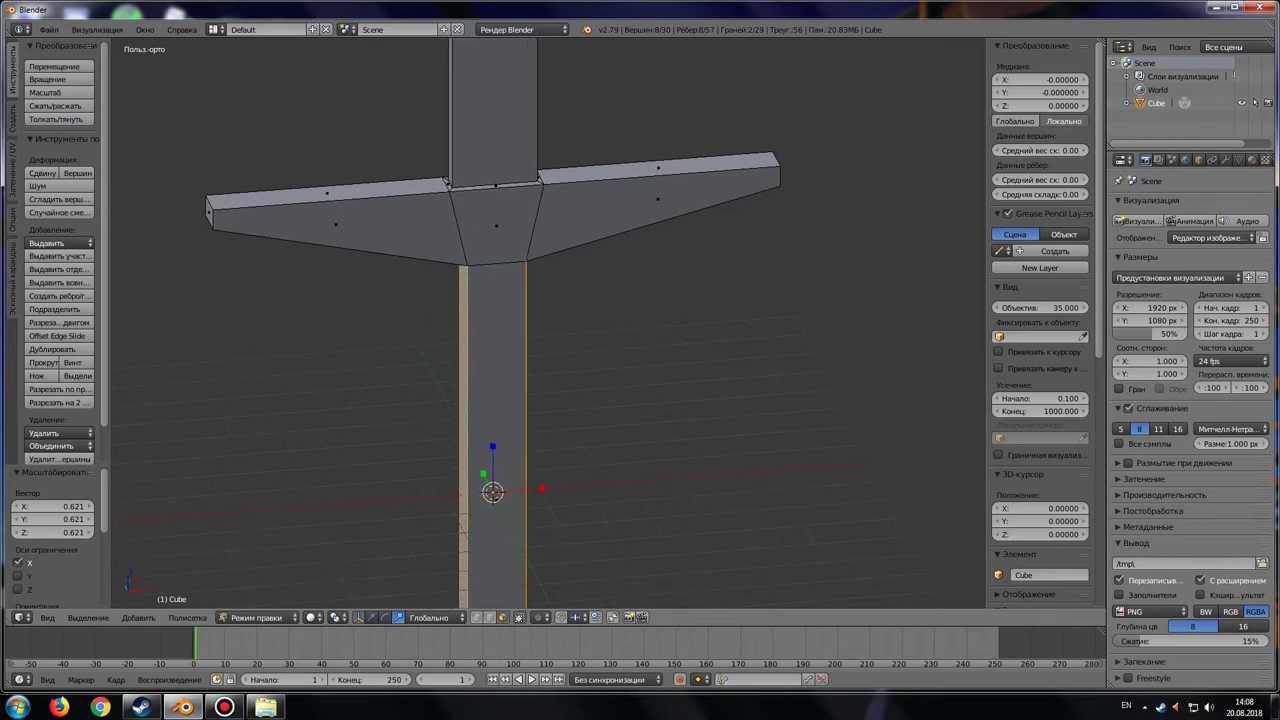
# Extrude the selected handle side faces outward and inspect the result
pyautogui.press('e')
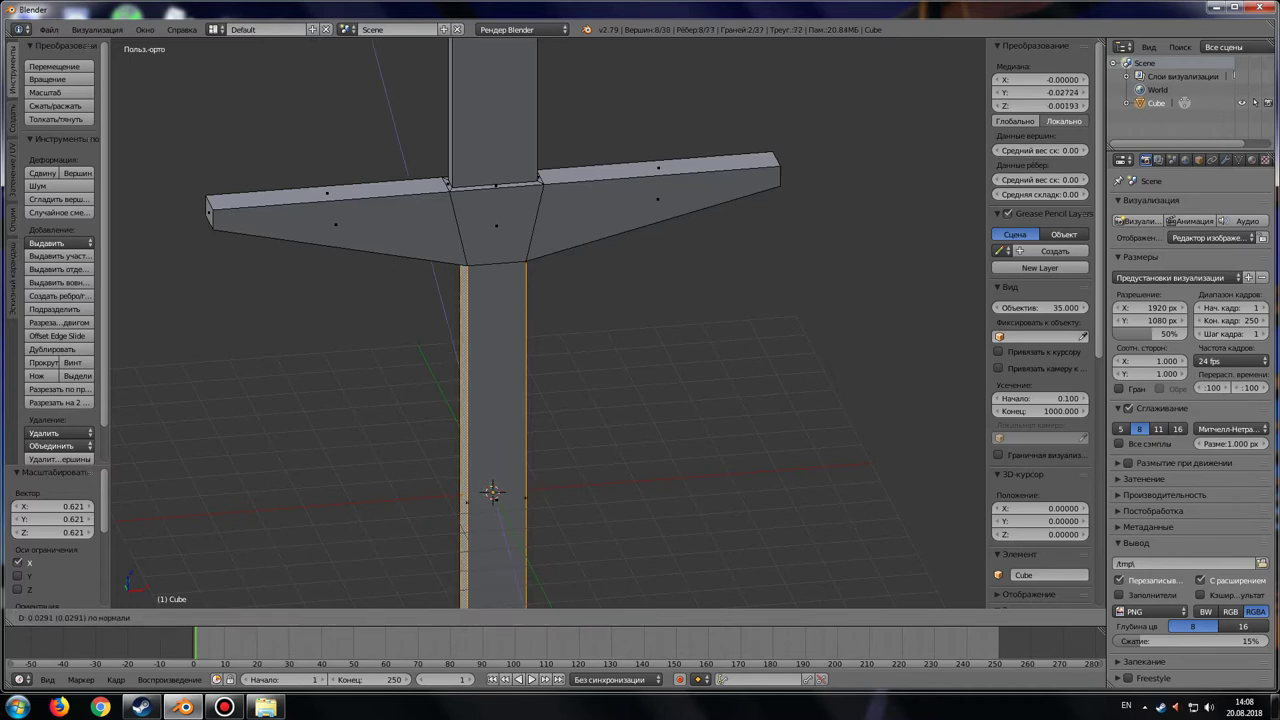
pyautogui.press('Return')
pyautogui.moveTo(600, 350)
pyautogui.mouseDown(button='middle')
pyautogui.moveTo(440, 345)
pyautogui.moveTo(430, 330)
pyautogui.mouseUp(button='middle')
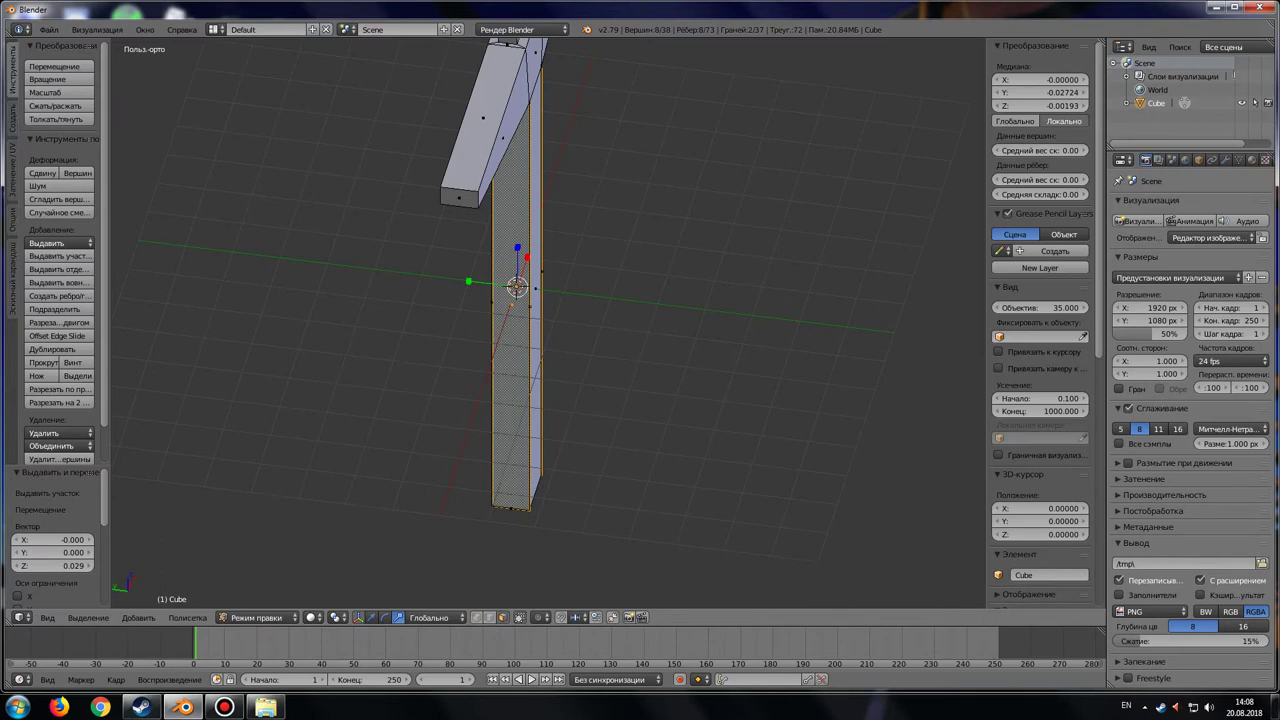
pyautogui.scroll(3, 440, 345)
pyautogui.scroll(2, 440, 345)
pyautogui.scroll(-3, 440, 345)
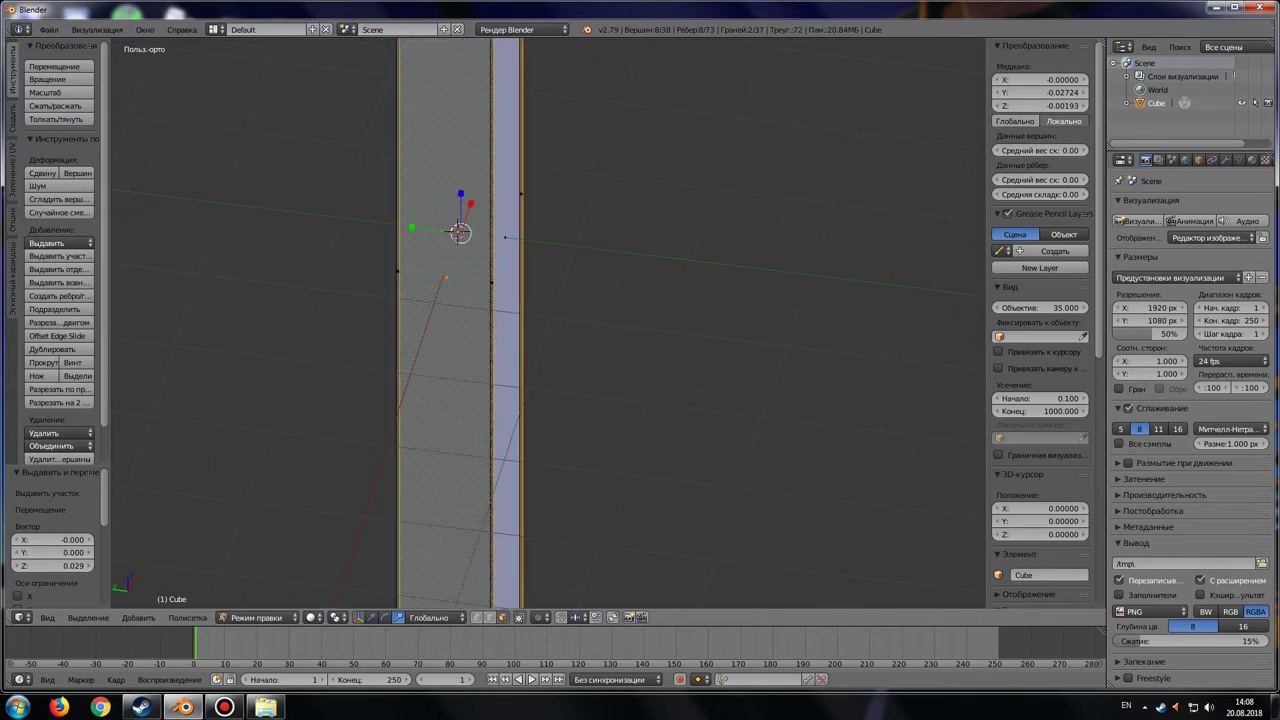
pyautogui.scroll(-3, 548, 324)
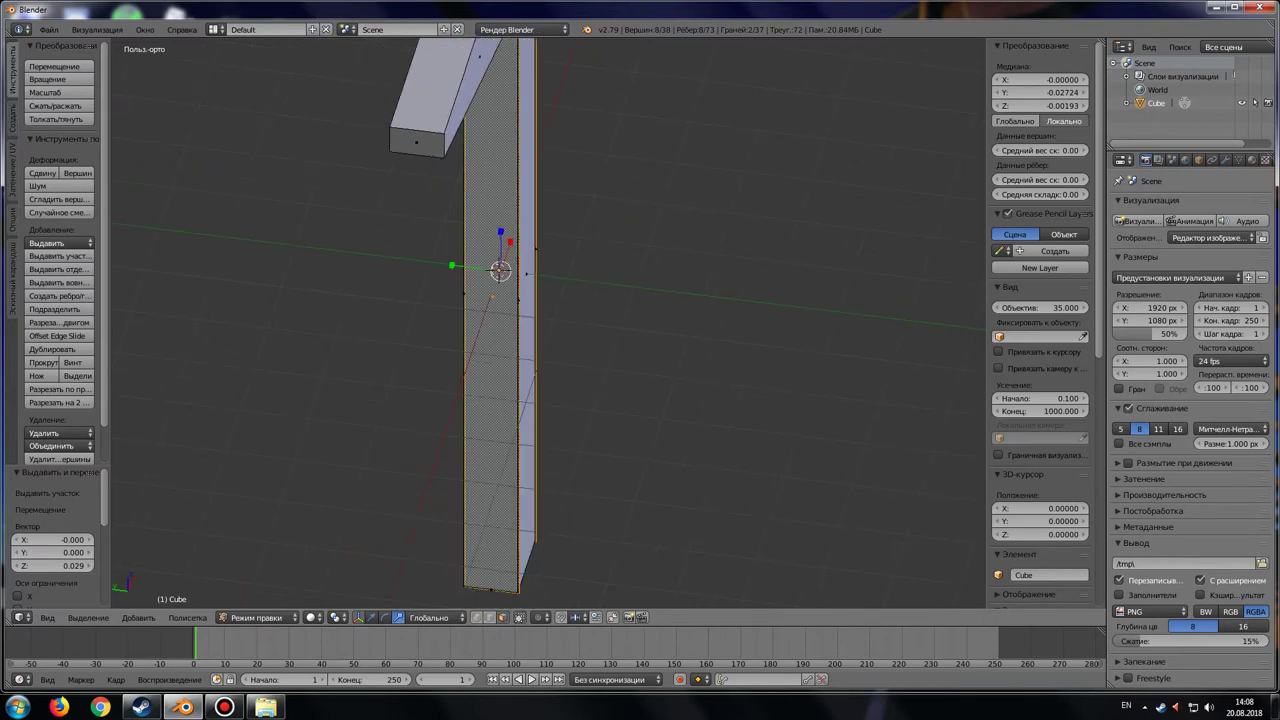
# Undo that extrusion, re-extrude the faces in place, and view from the right
pyautogui.hotkey('ctrl', 'z')
pyautogui.press('KP_6')
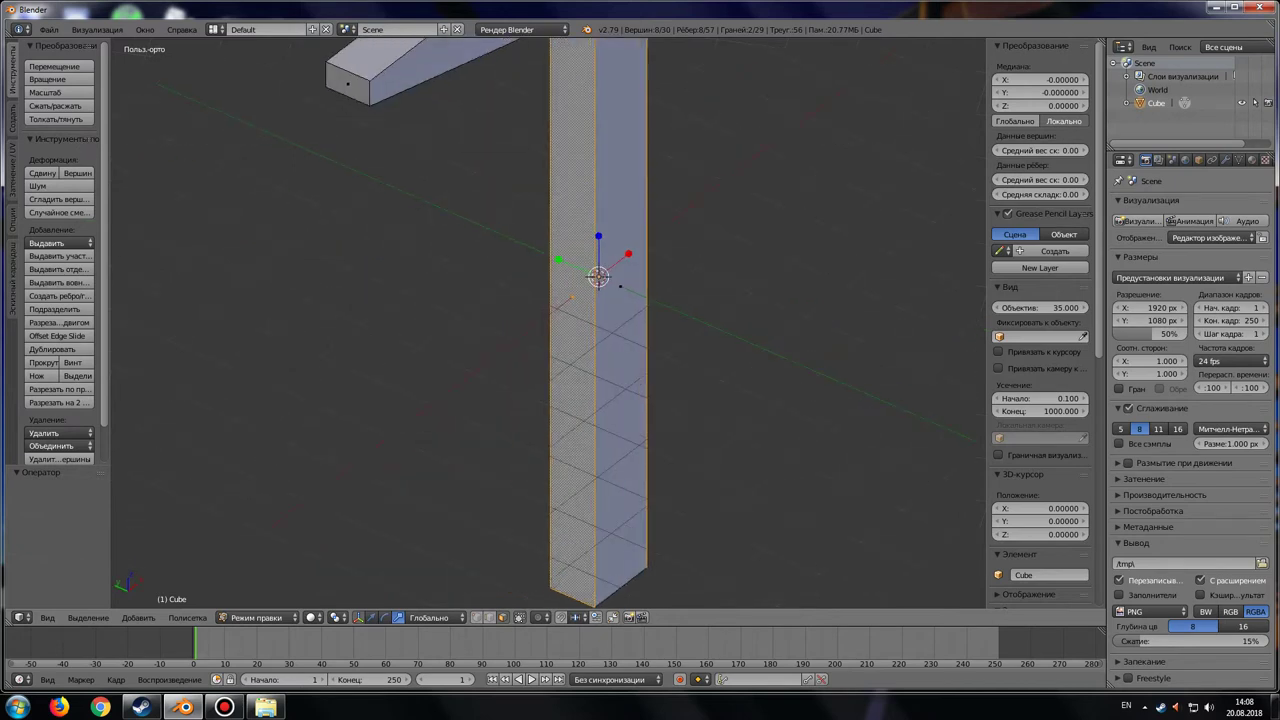
pyautogui.press('e')
pyautogui.press('Escape')
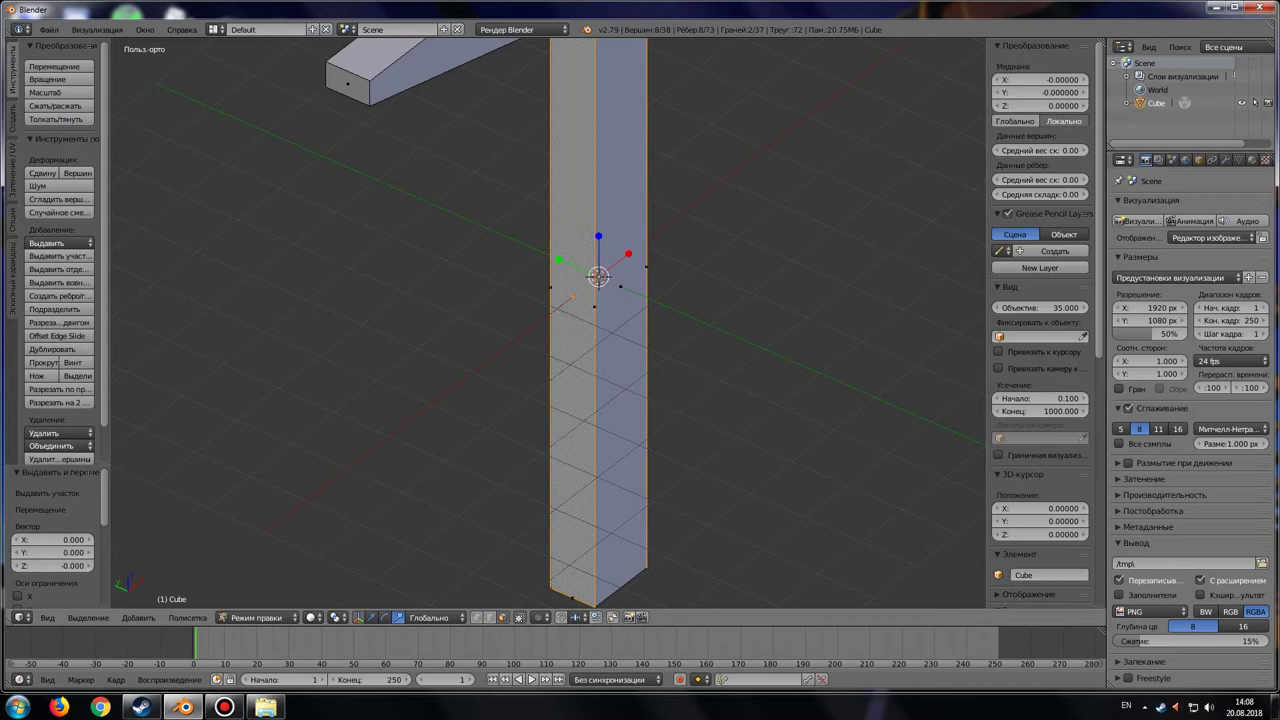
pyautogui.keyDown('shift'); pyautogui.moveTo(598, 275); pyautogui.dragTo(545, 370, button='middle'); pyautogui.keyUp('shift')
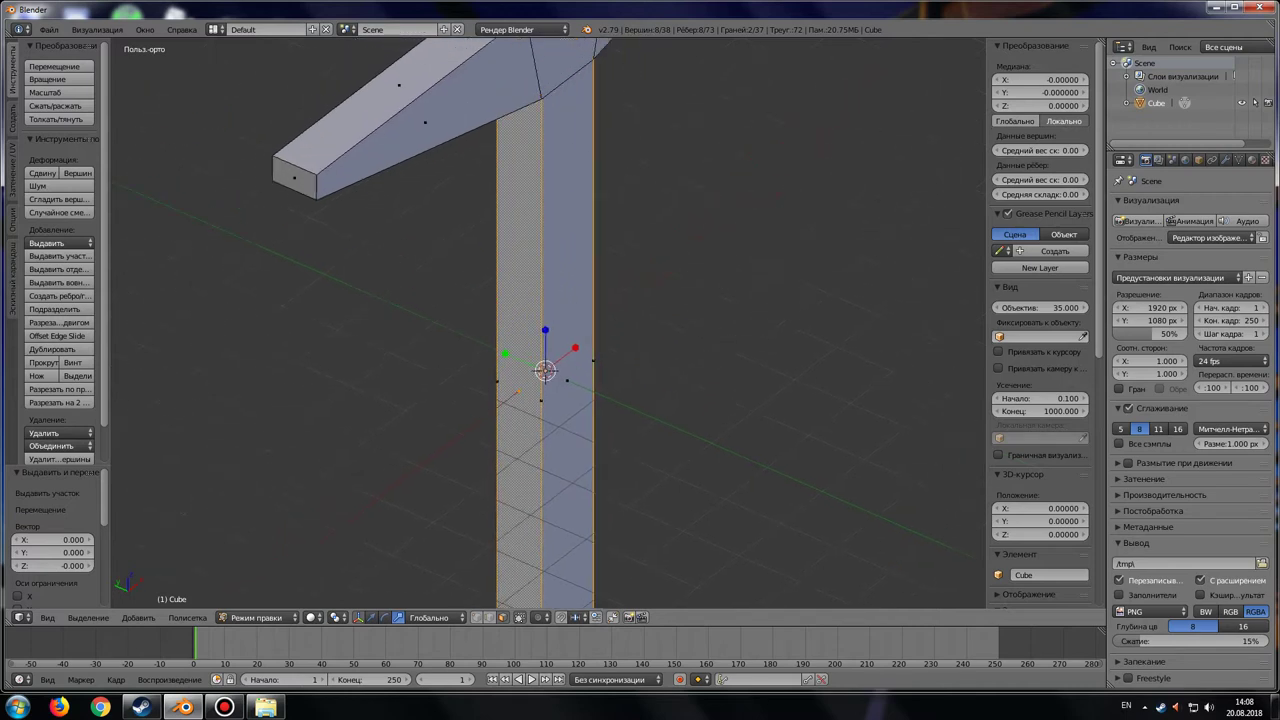
pyautogui.scroll(6, 545, 370)
pyautogui.scroll(-5, 545, 370)
pyautogui.scroll(-3, 548, 356)
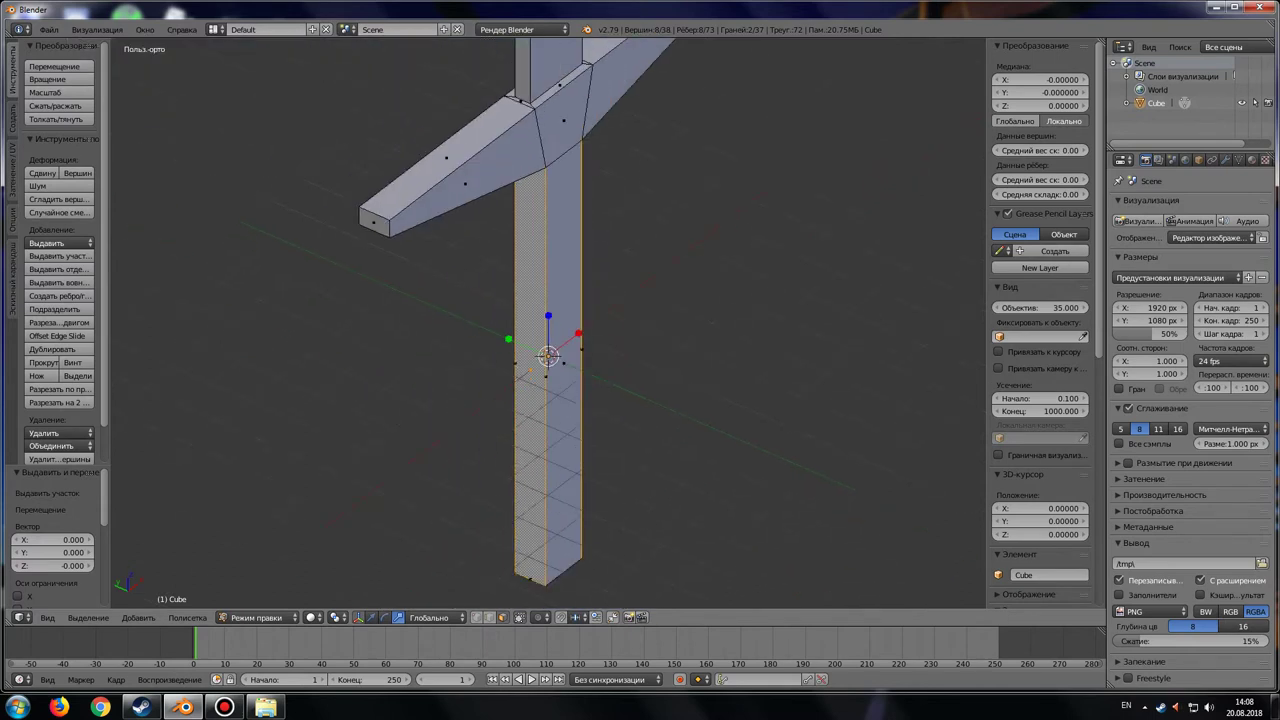
pyautogui.press('KP_3')
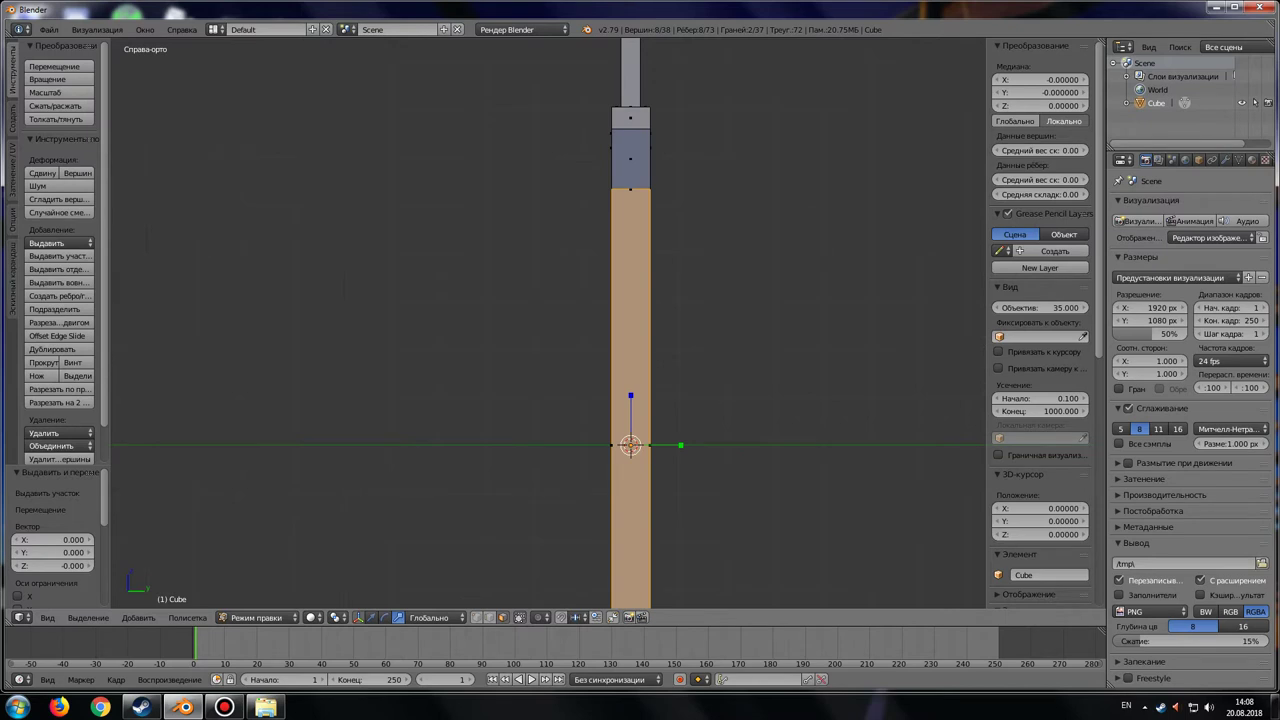
# Scale the extruded handle section to 0.5 along Y and 0.6 along Z
pyautogui.moveTo(628, 443)
pyautogui.keyDown('shift'); pyautogui.mouseDown(button='middle')
pyautogui.moveTo(600, 314)
pyautogui.moveTo(556, 350)
pyautogui.mouseUp(button='middle'); pyautogui.keyUp('shift')
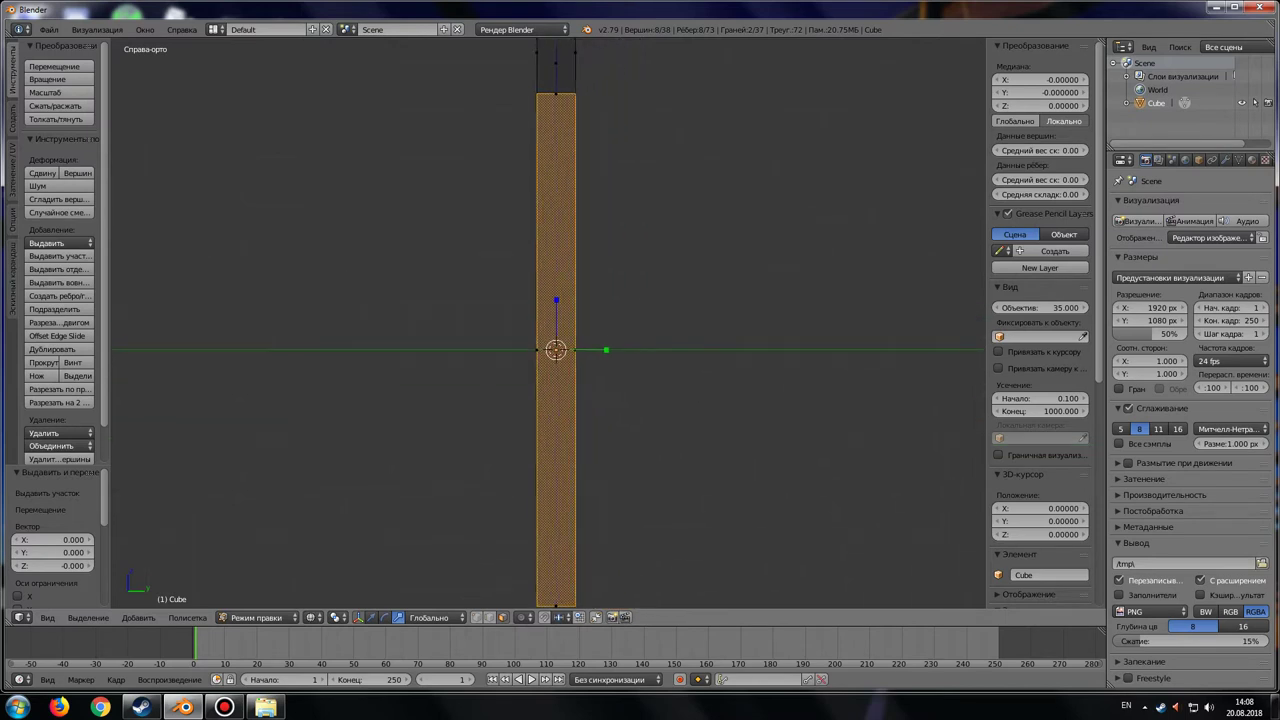
pyautogui.scroll(4, 556, 350)
pyautogui.press('s')
pyautogui.press('y')
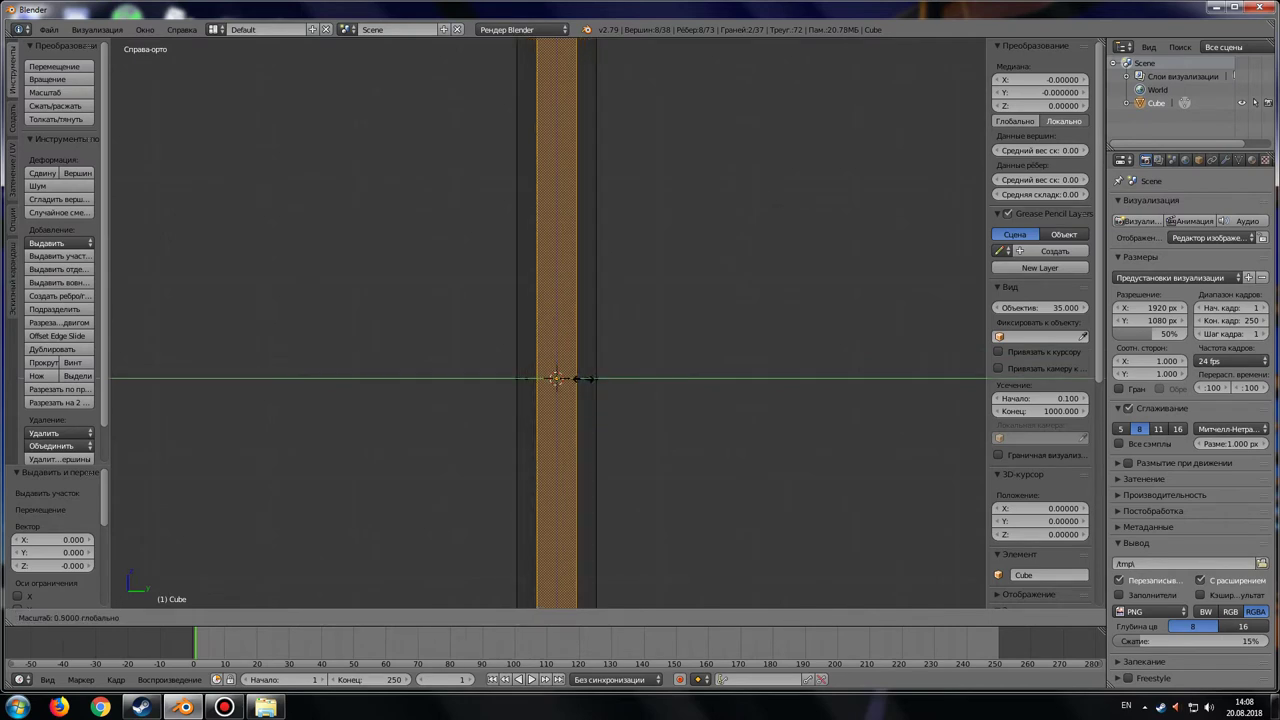
pyautogui.click(578, 379)
pyautogui.scroll(-3, 556, 339)
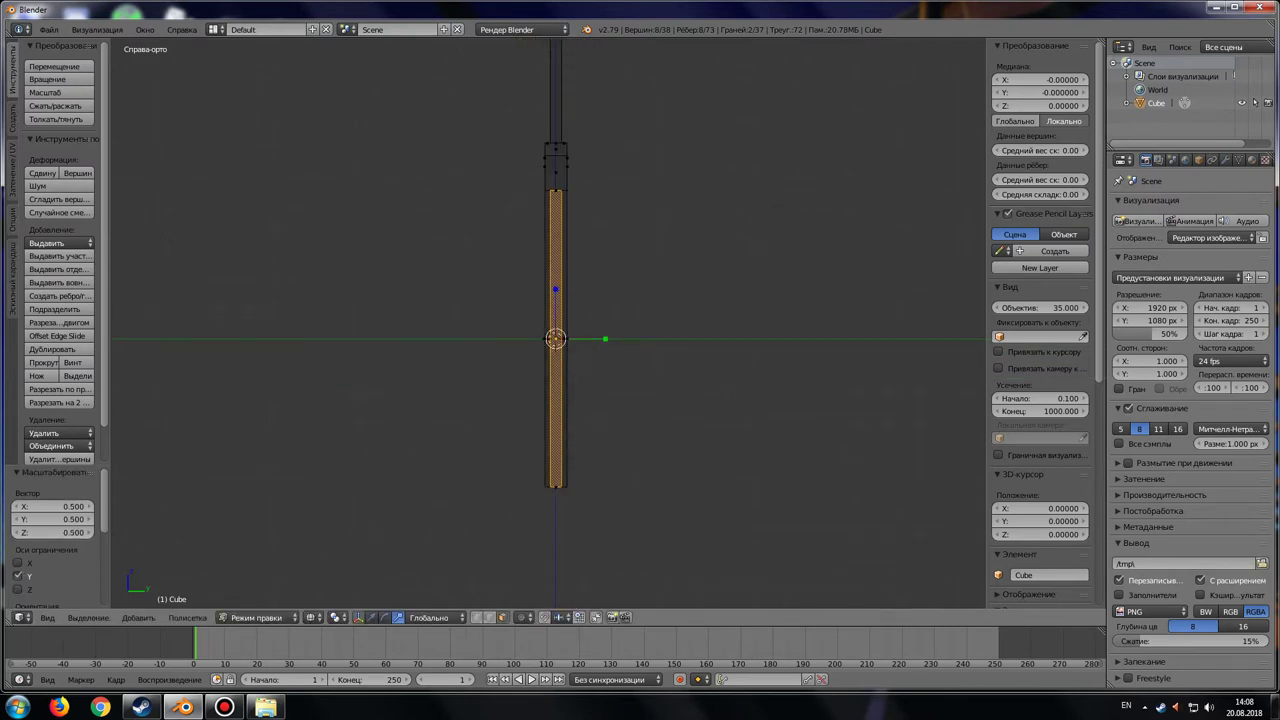
pyautogui.press('s')
pyautogui.press('z')
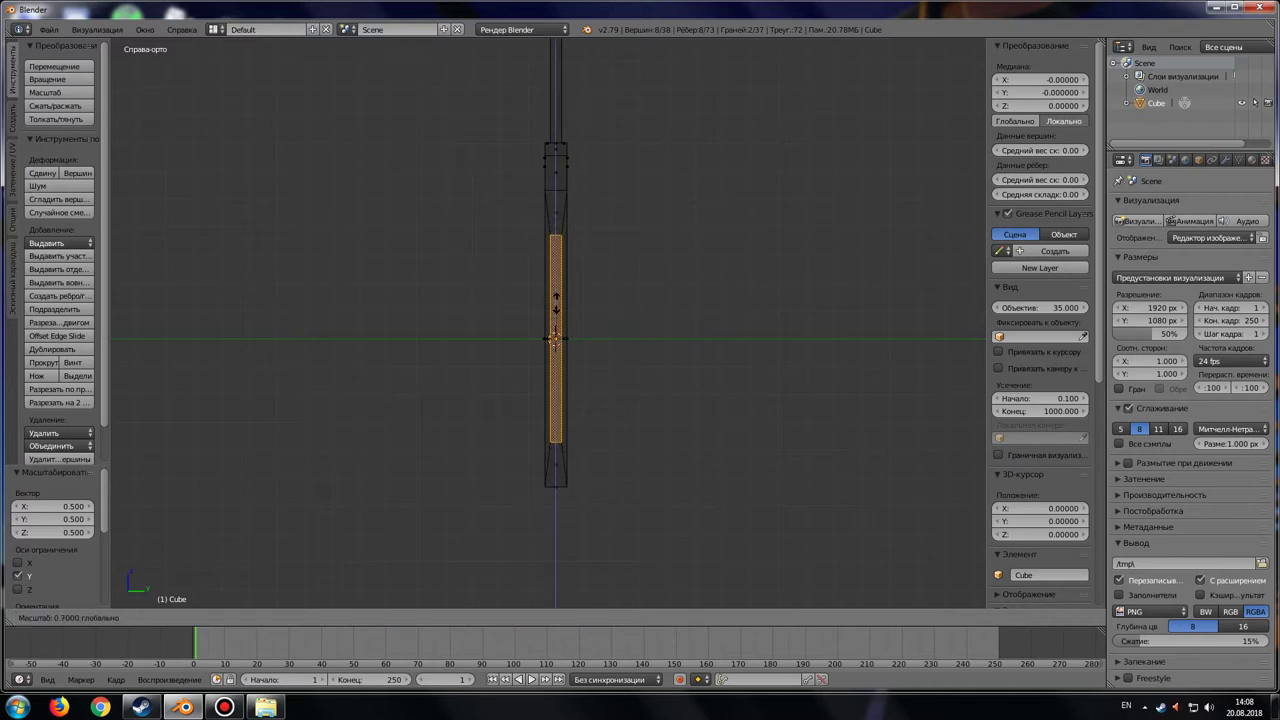
pyautogui.press('Return')
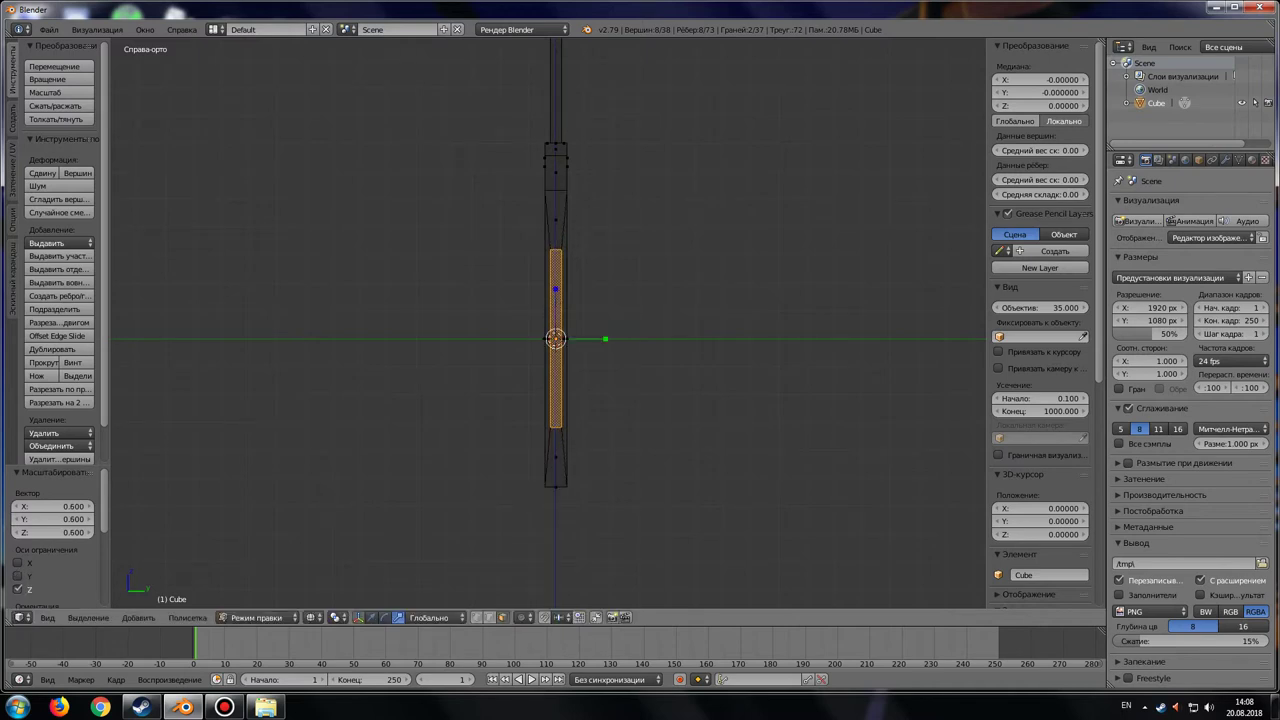
# Widen the handle section along X to about 1.271
pyautogui.moveTo(560, 340); pyautogui.dragTo(620, 300, button='middle')
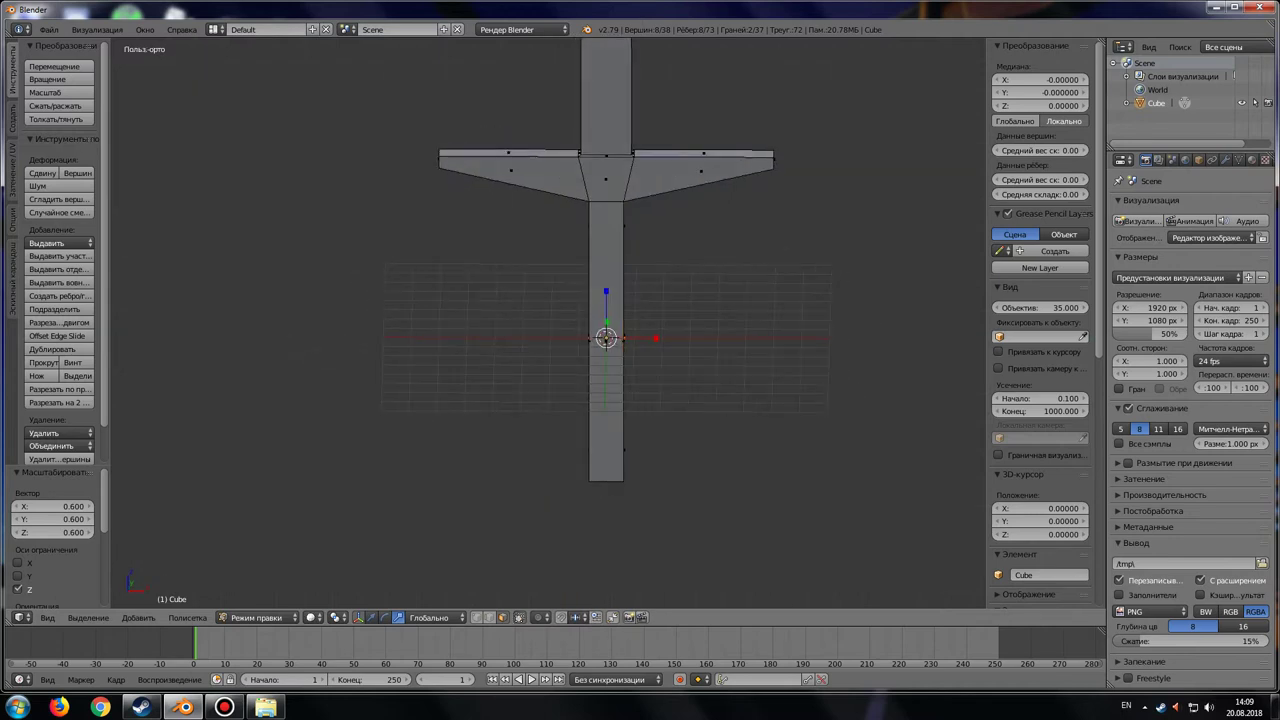
pyautogui.scroll(5, 606, 330)
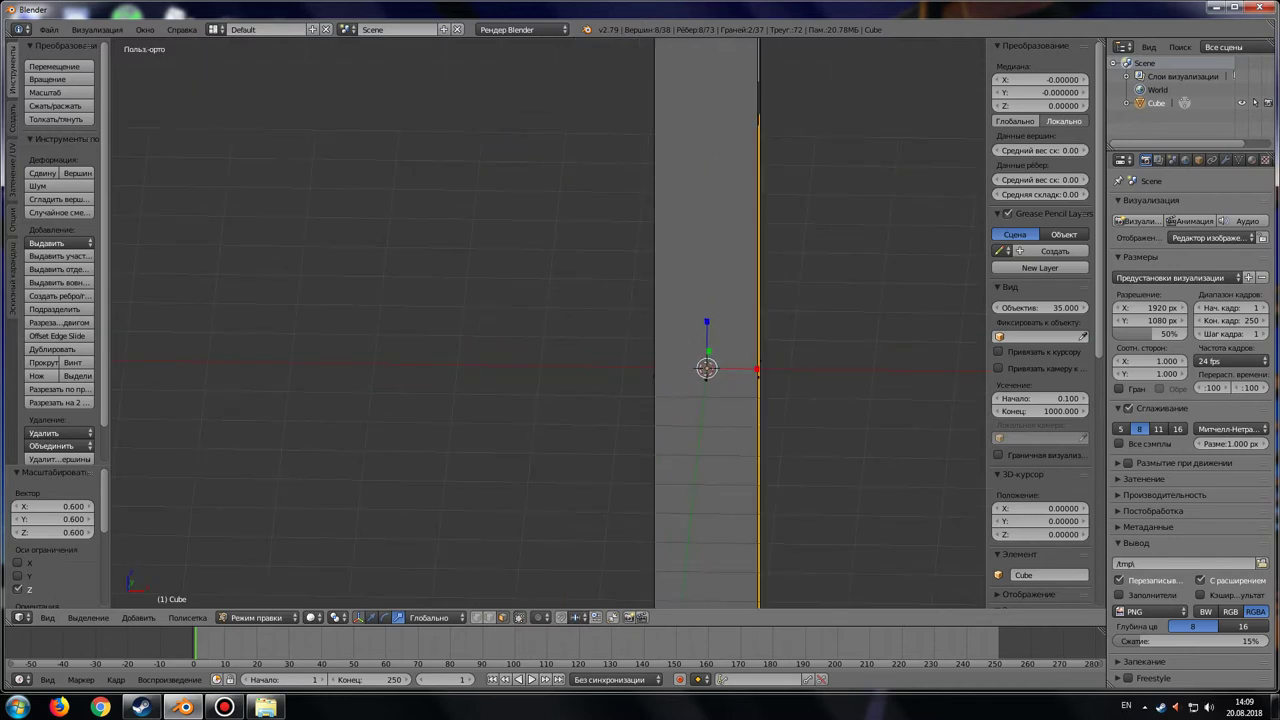
pyautogui.press('s')
pyautogui.press('x')
pyautogui.click(763, 371)
pyautogui.scroll(-5, 763, 371)
pyautogui.moveTo(763, 371)
pyautogui.mouseDown(button='middle')
pyautogui.moveTo(680, 330)
pyautogui.moveTo(605, 330)
pyautogui.moveTo(603, 366)
pyautogui.moveTo(505, 355)
pyautogui.moveTo(520, 365)
pyautogui.moveTo(510, 378)
pyautogui.mouseUp(button='middle')
# Add the handle's front face to the selection and extrude it in place along its normals
pyautogui.keyDown('shift'); pyautogui.rightClick(508, 354); pyautogui.keyUp('shift')
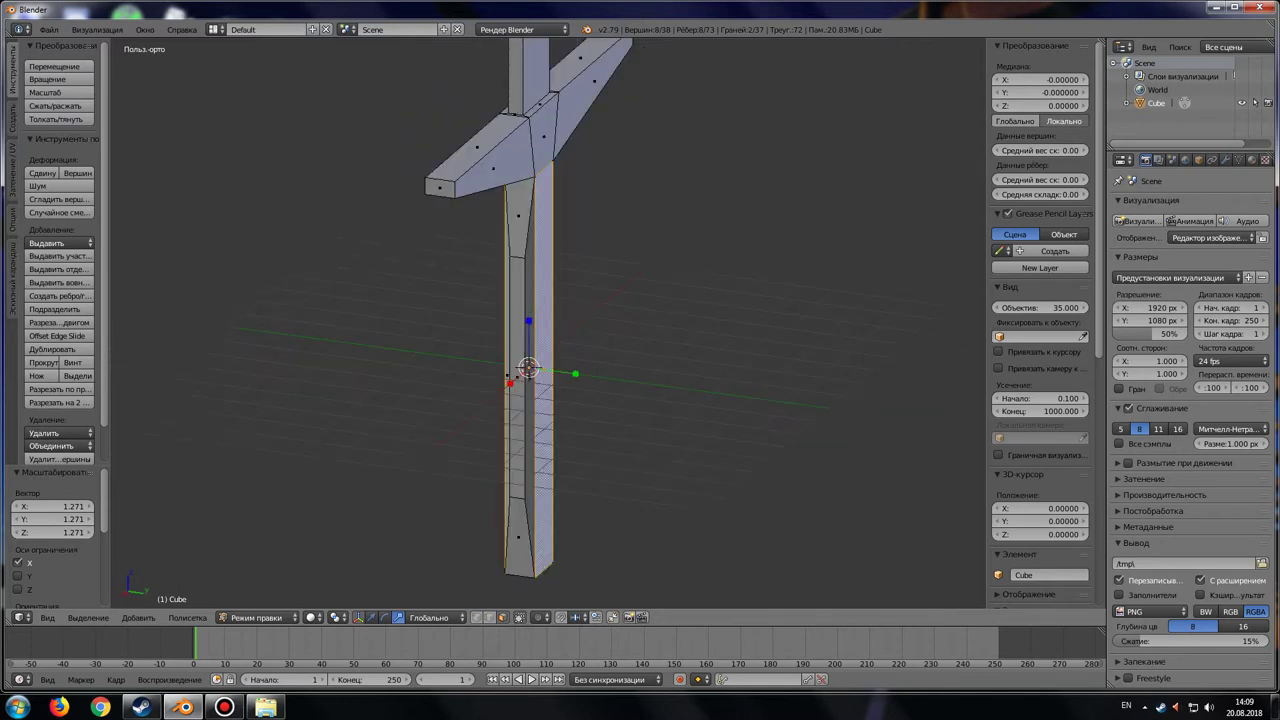
pyautogui.press('e')
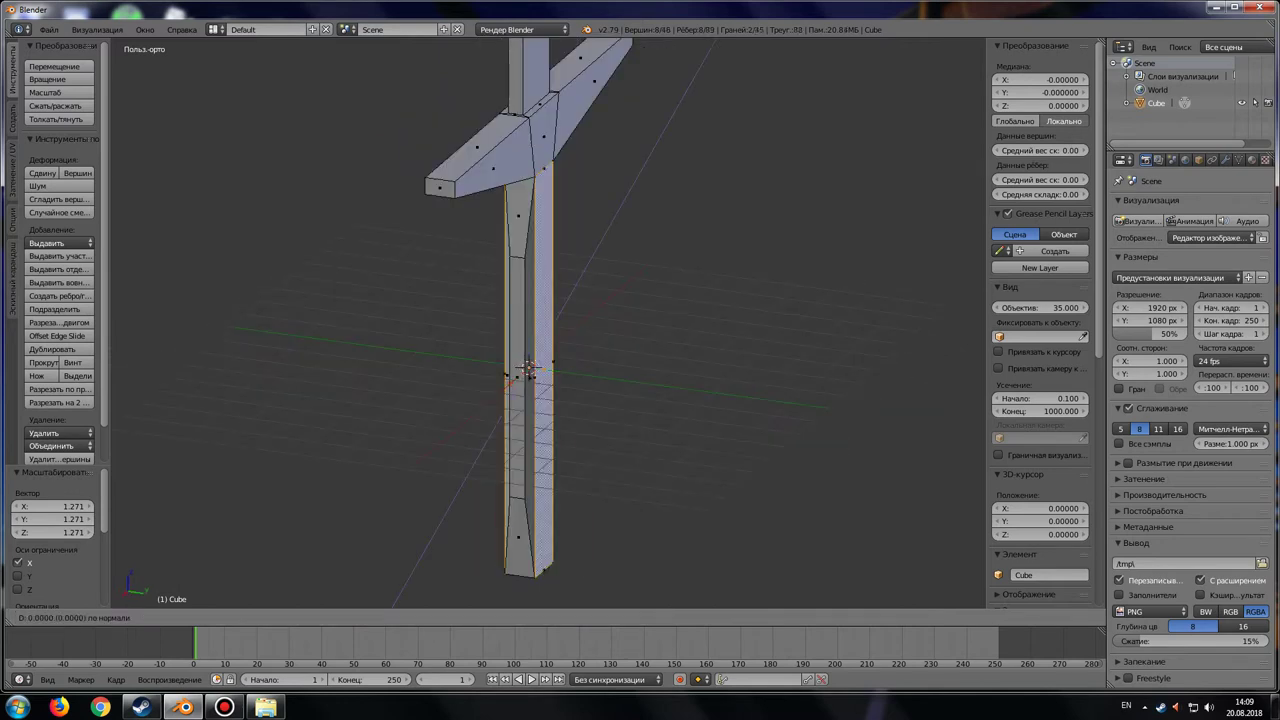
pyautogui.rightClick(528, 370)
pyautogui.moveTo(528, 370); pyautogui.dragTo(535, 372, button='middle')
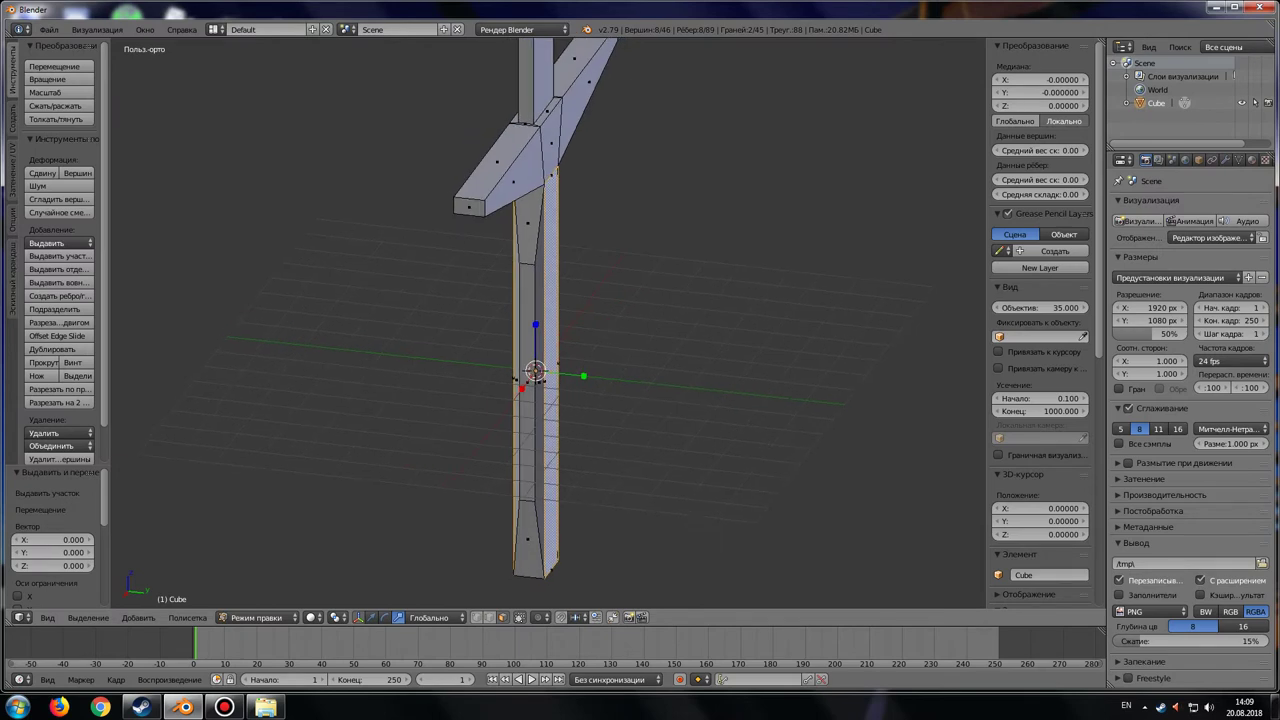
pyautogui.press('KP_1')
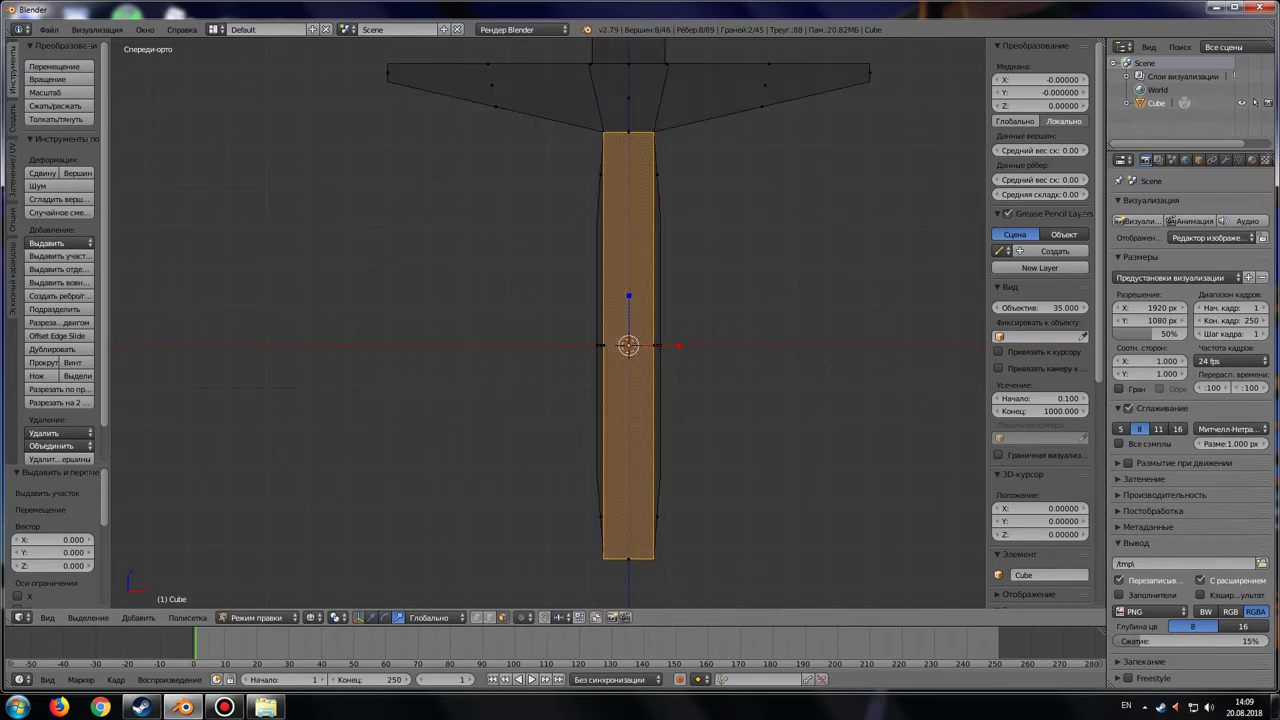
pyautogui.keyDown('shift'); pyautogui.moveTo(628, 400); pyautogui.dragTo(535, 403, button='middle'); pyautogui.keyUp('shift')
pyautogui.scroll(4, 548, 324)
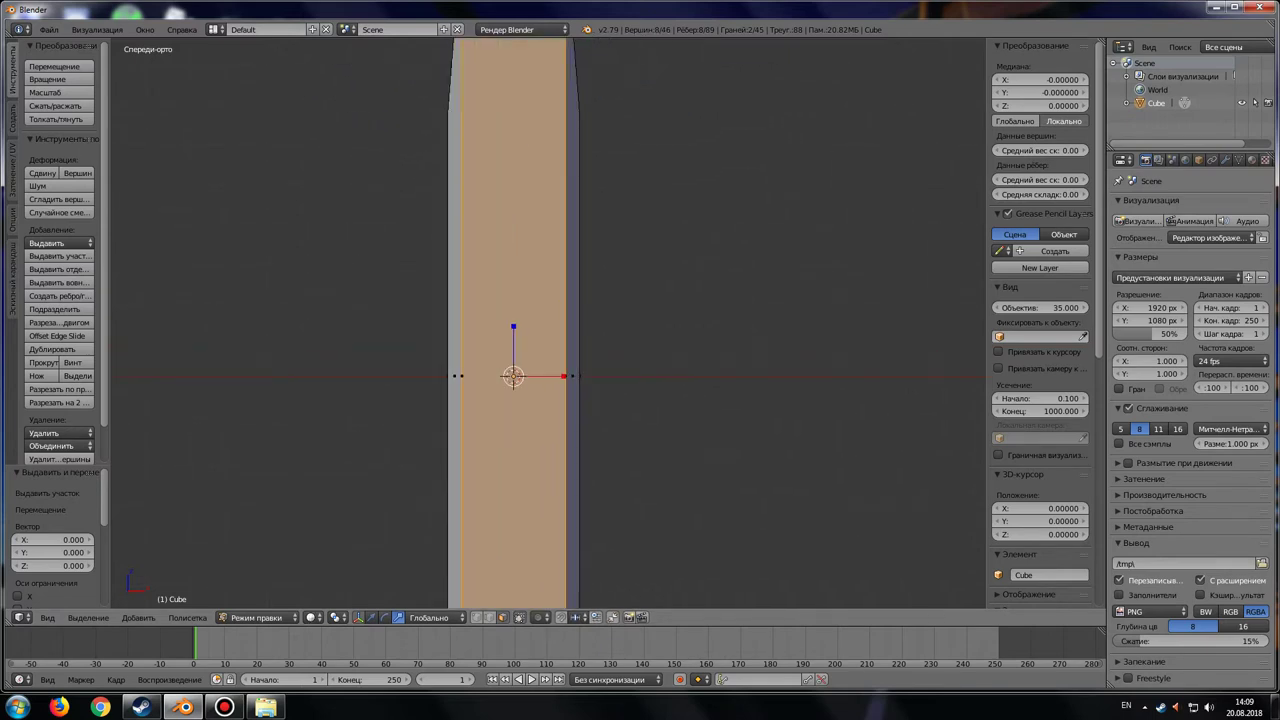
pyautogui.scroll(-2, 555, 325)
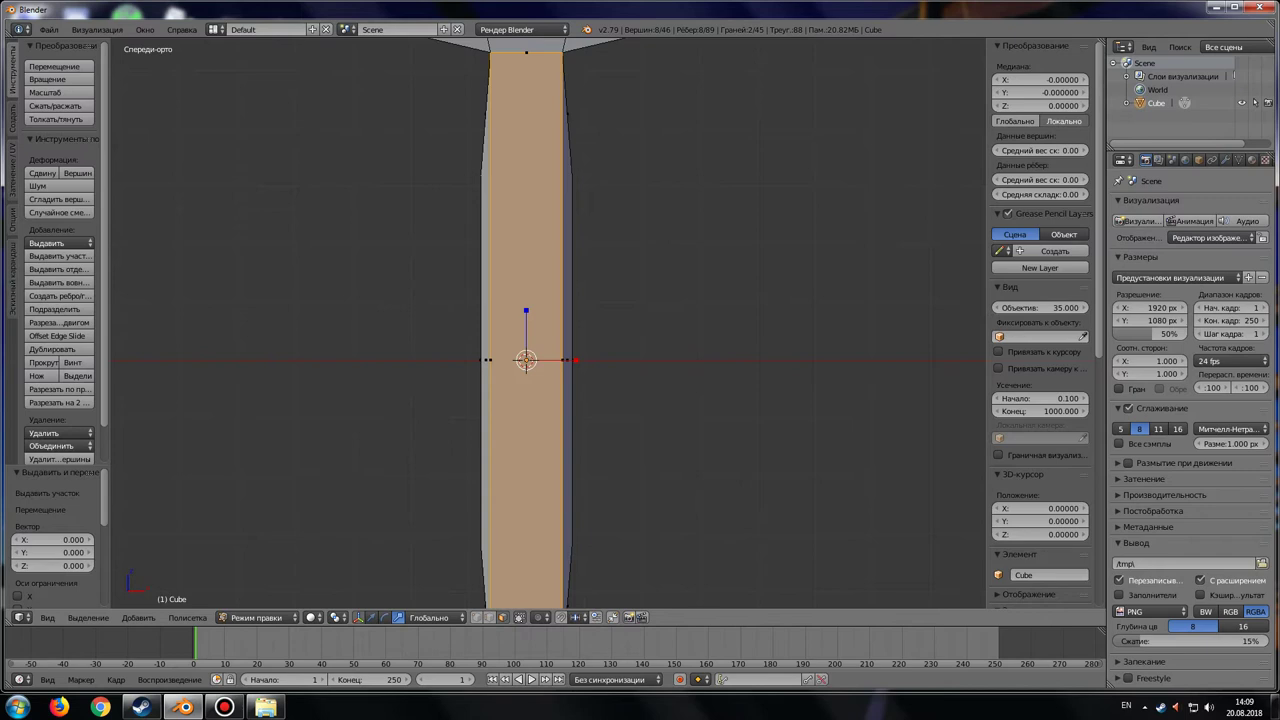
# Scale the new front face to 0.7 along X and 0.6 along Z
pyautogui.press('s')
pyautogui.press('x')
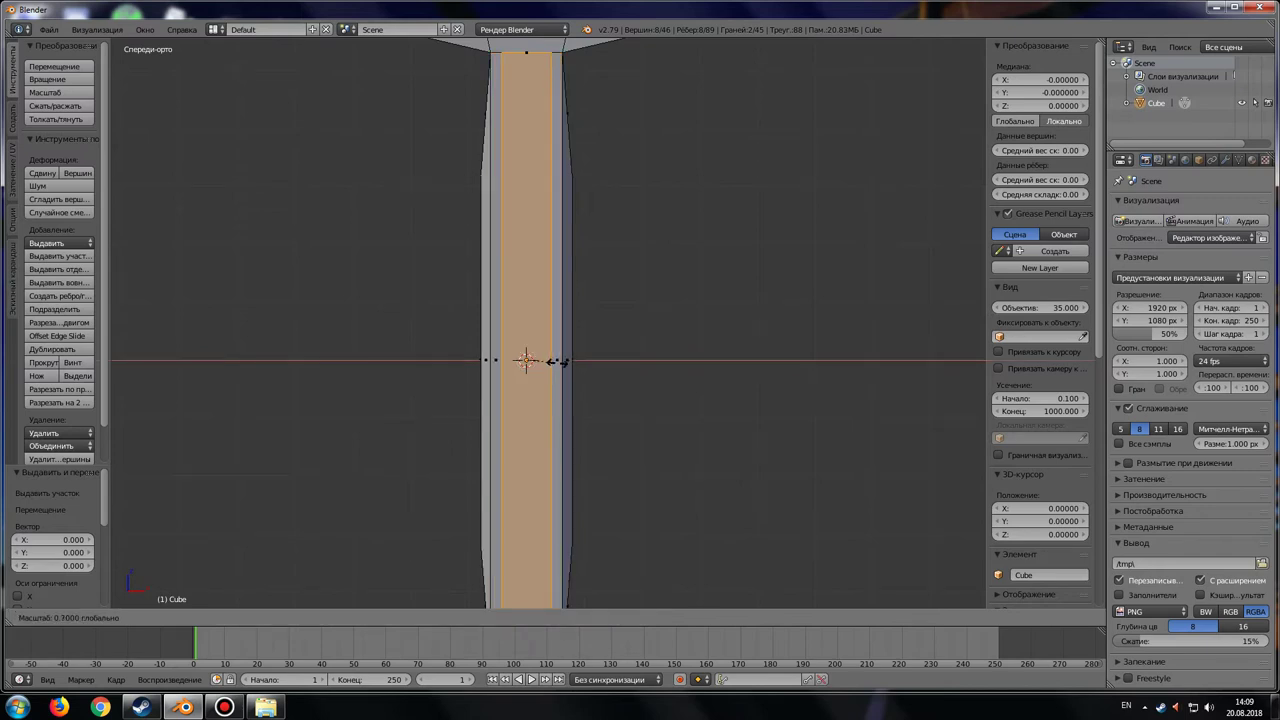
pyautogui.press('Return')
pyautogui.press('s')
pyautogui.press('z')
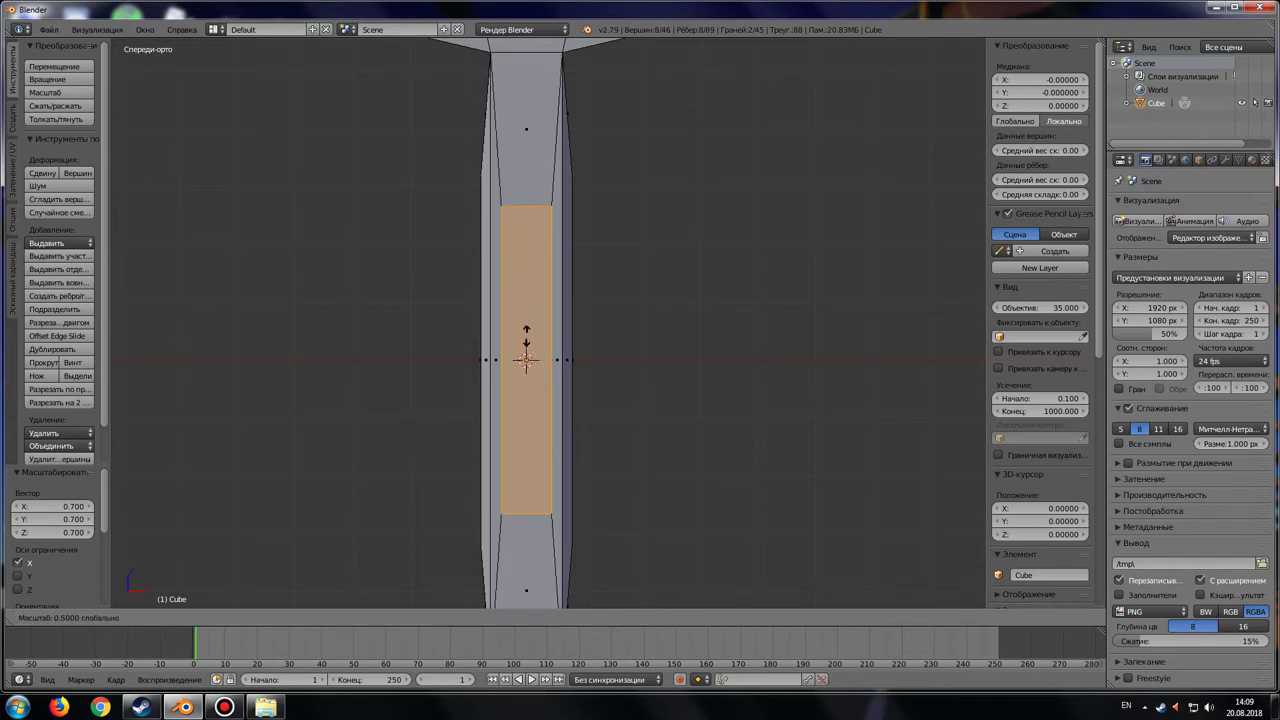
pyautogui.press('Return')
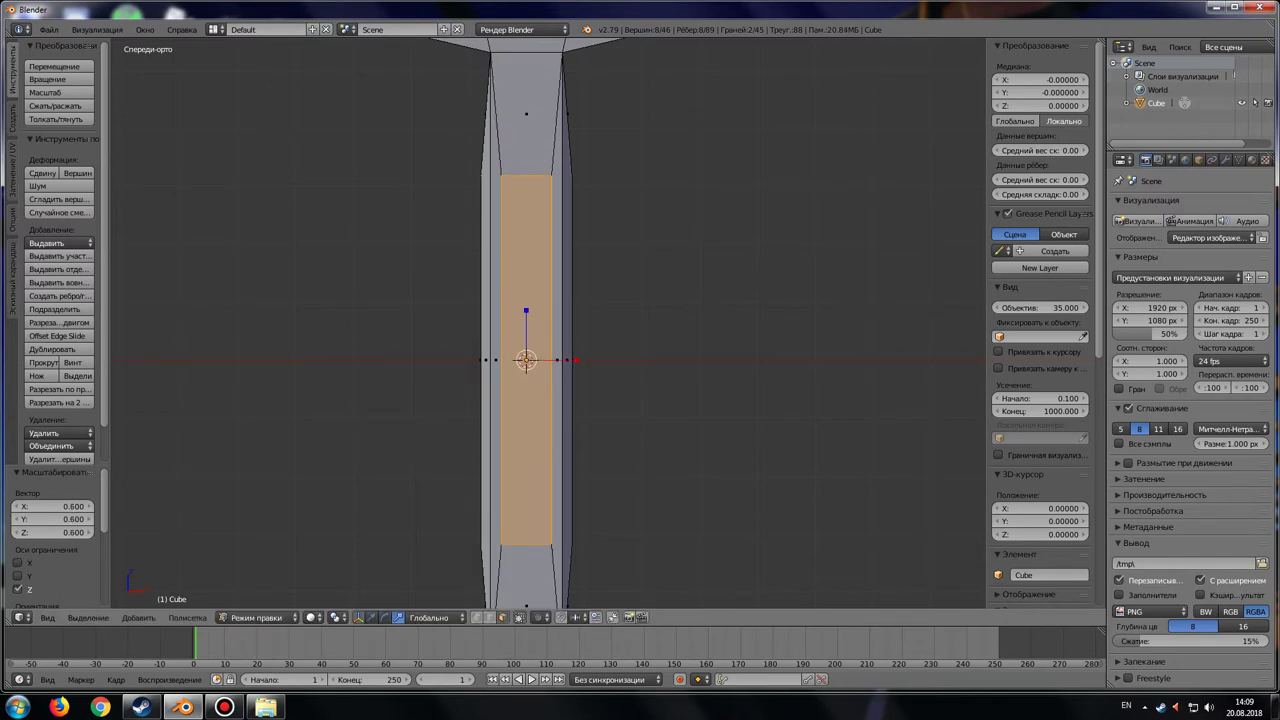
pyautogui.moveTo(525, 343); pyautogui.dragTo(600, 300, button='middle')
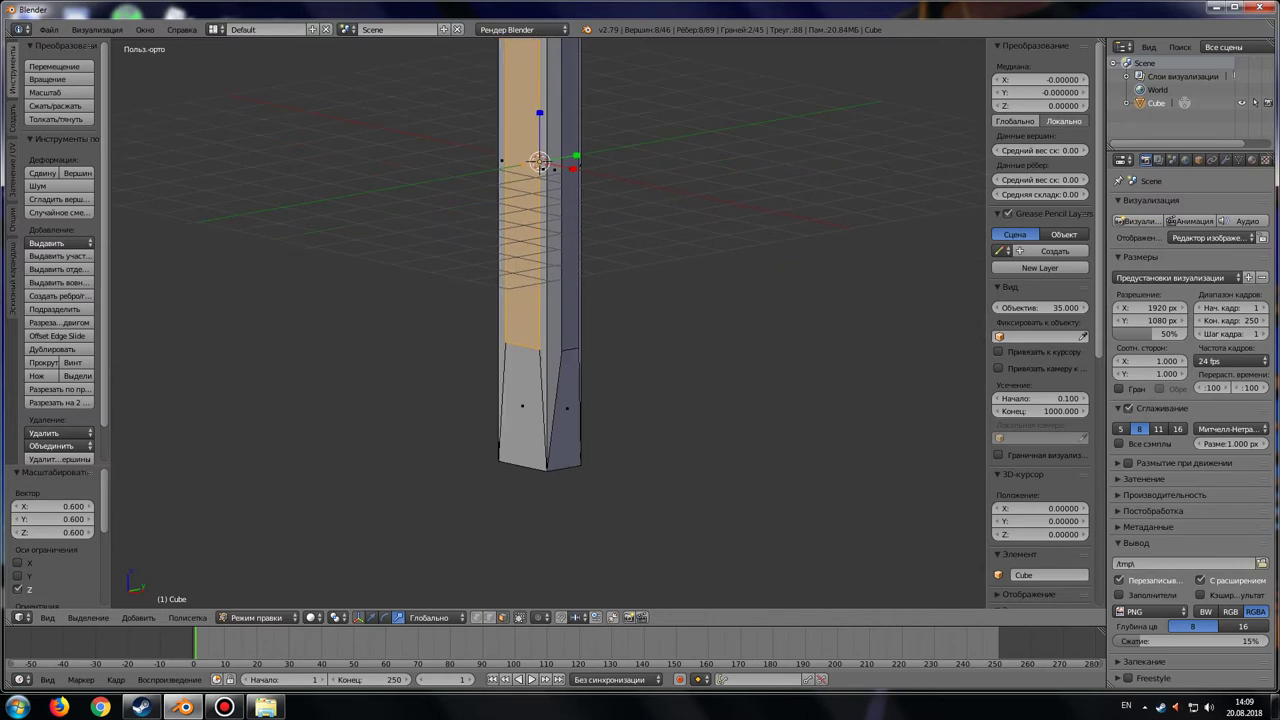
pyautogui.scroll(3, 540, 320)
pyautogui.scroll(3, 540, 320)
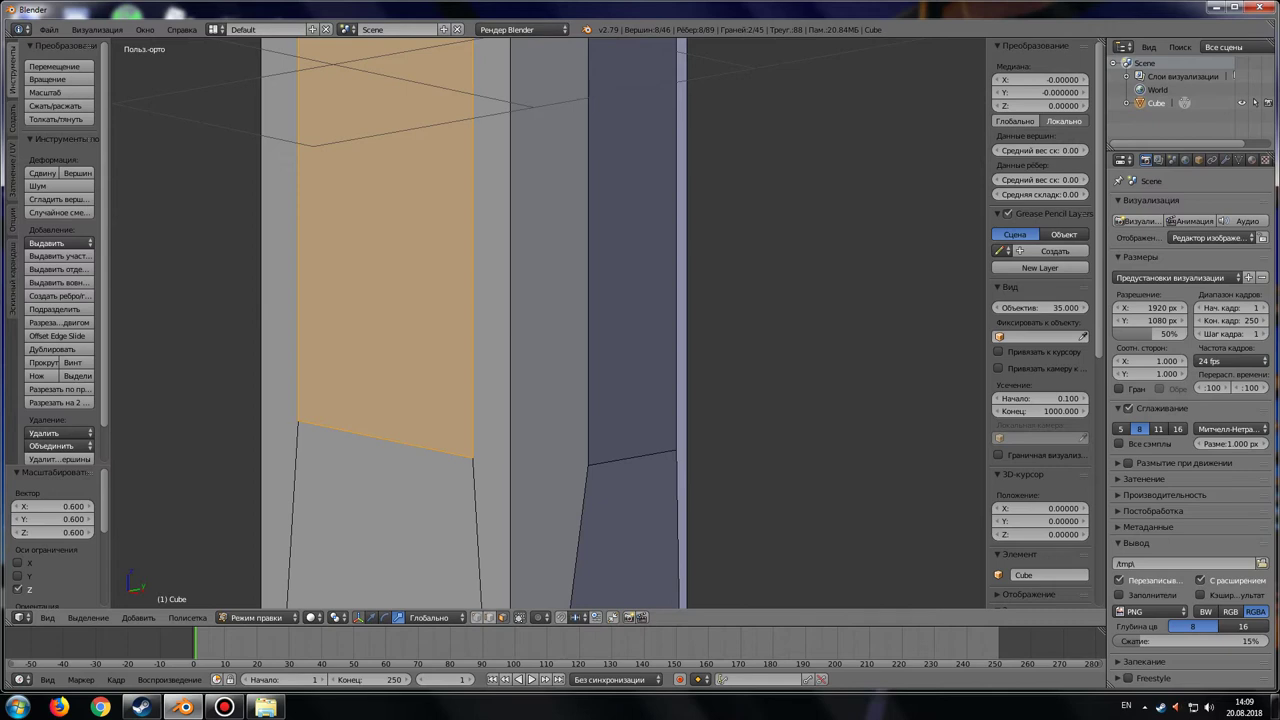
pyautogui.hotkey('ctrl', 'Tab')
# Set two handle corner vertices' Z coordinates to 0.6 and -0.6
pyautogui.rightClick(472, 457)
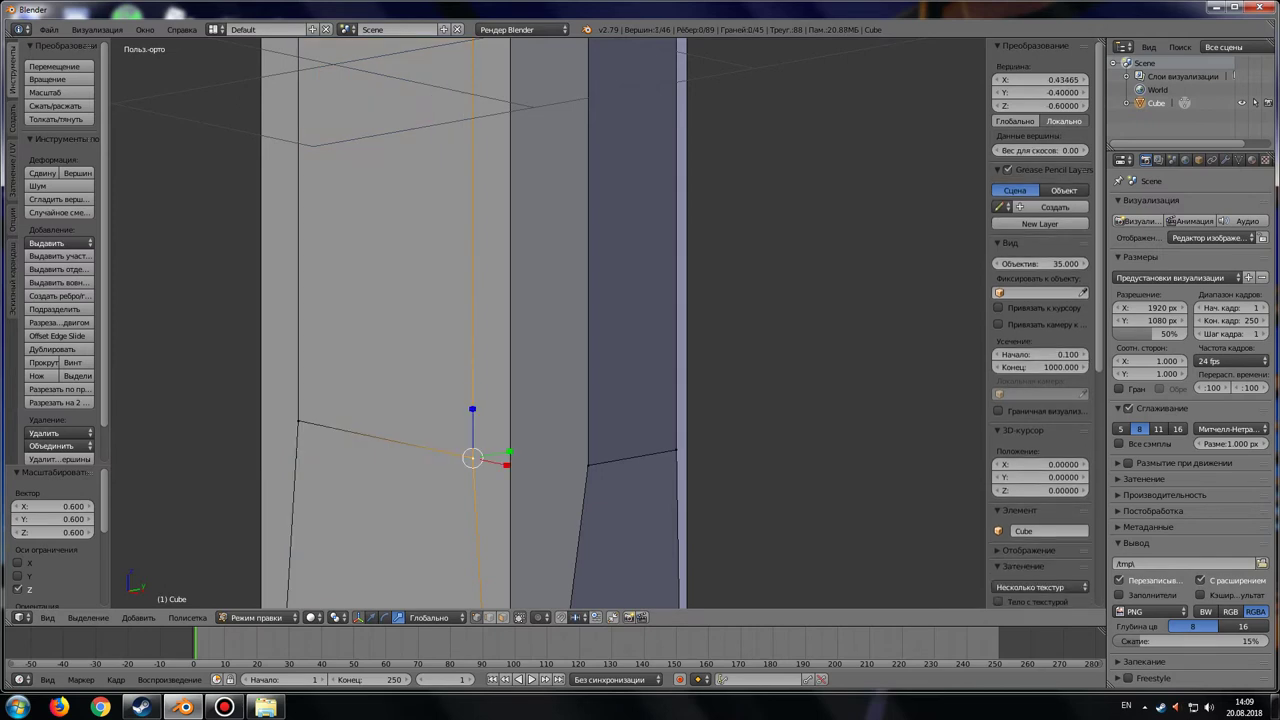
pyautogui.doubleClick(1040, 105)
pyautogui.write('0.6')
pyautogui.press('Return')
pyautogui.rightClick(587, 464)
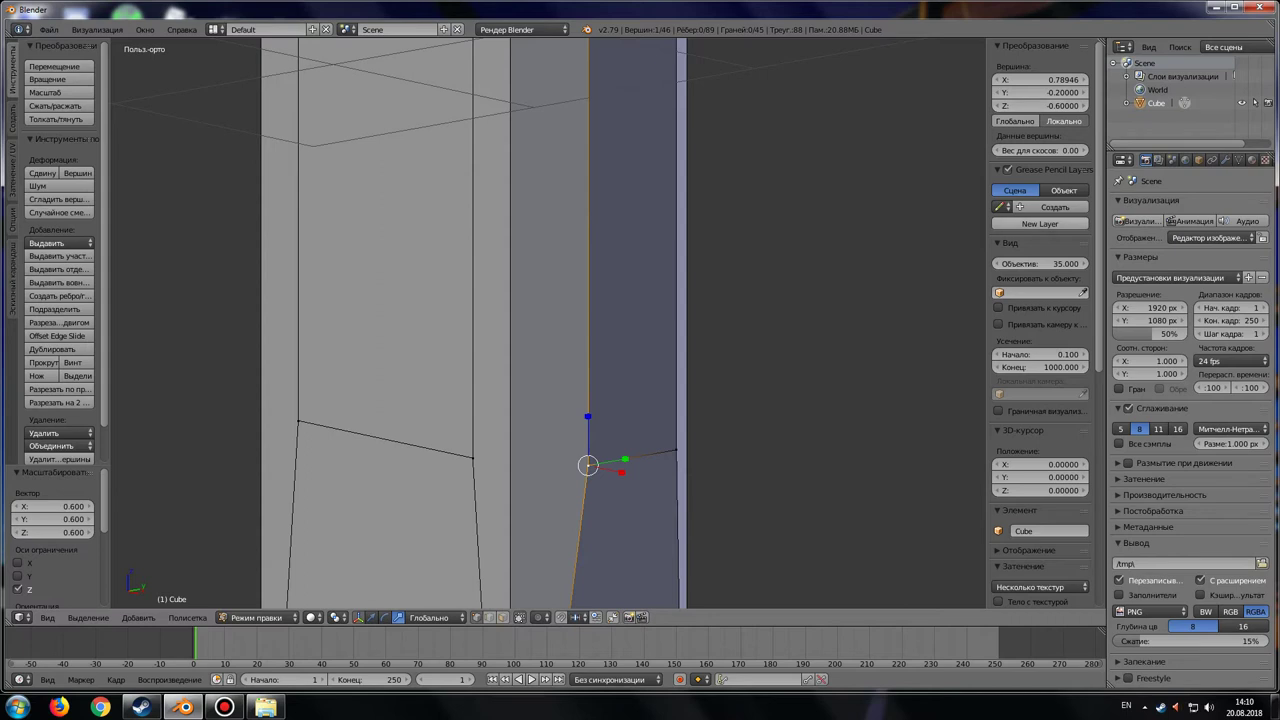
pyautogui.click(1040, 105)
pyautogui.press('Return')
# Select the handle's left and right side faces and scale them 1.4 along Y in side view
pyautogui.scroll(-2, 547, 324)
pyautogui.scroll(-5, 547, 324)
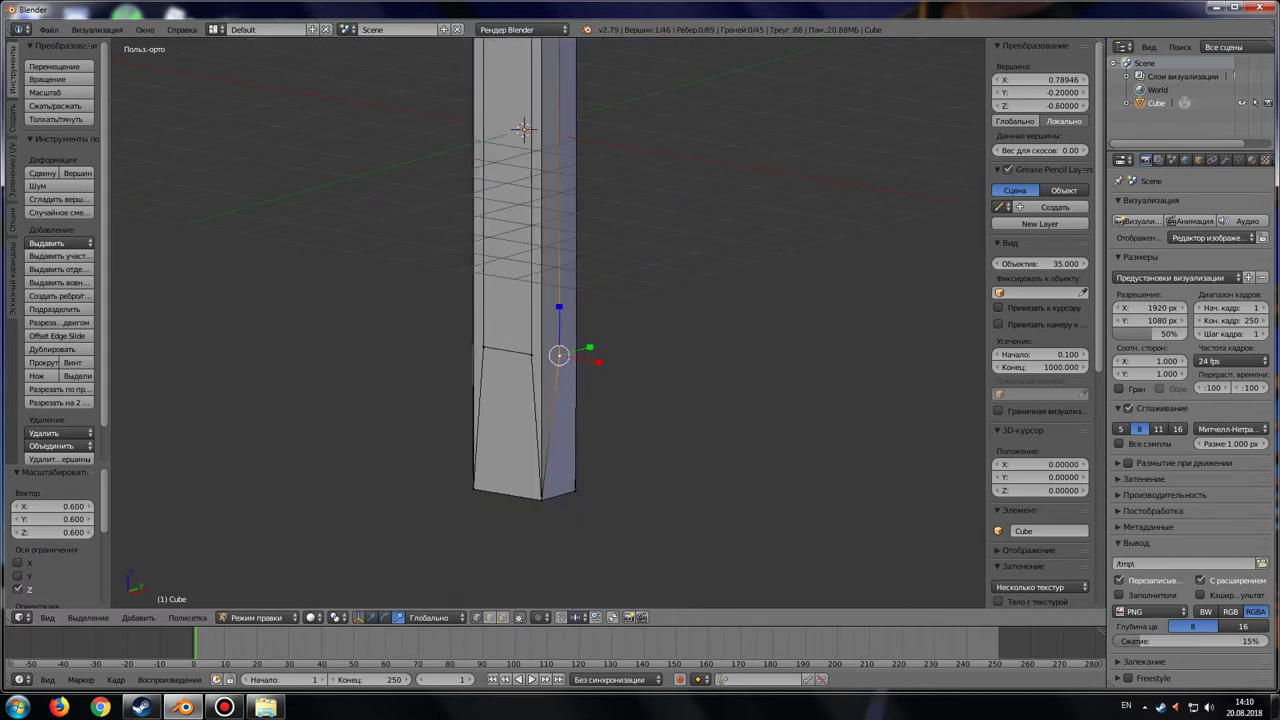
pyautogui.moveTo(547, 324); pyautogui.dragTo(547, 520, button='middle')
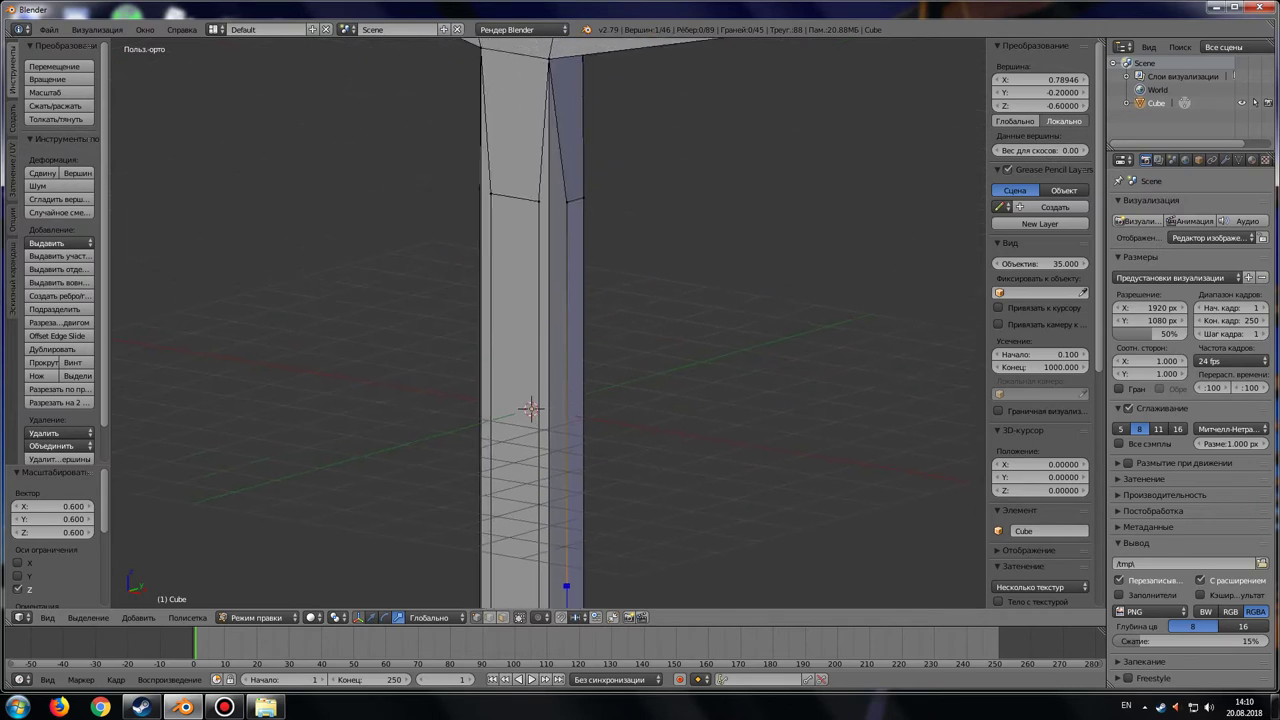
pyautogui.moveTo(547, 324); pyautogui.dragTo(560, 340, button='middle')
pyautogui.press('a')
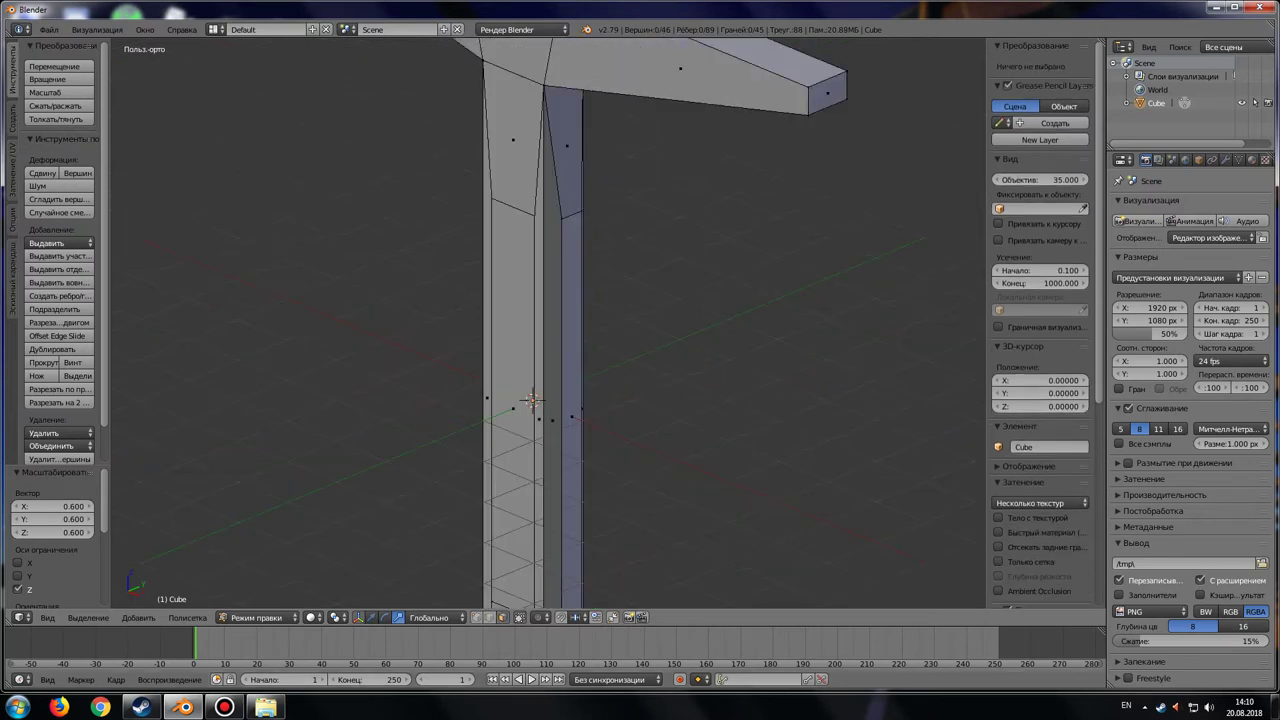
pyautogui.rightClick(513, 407)
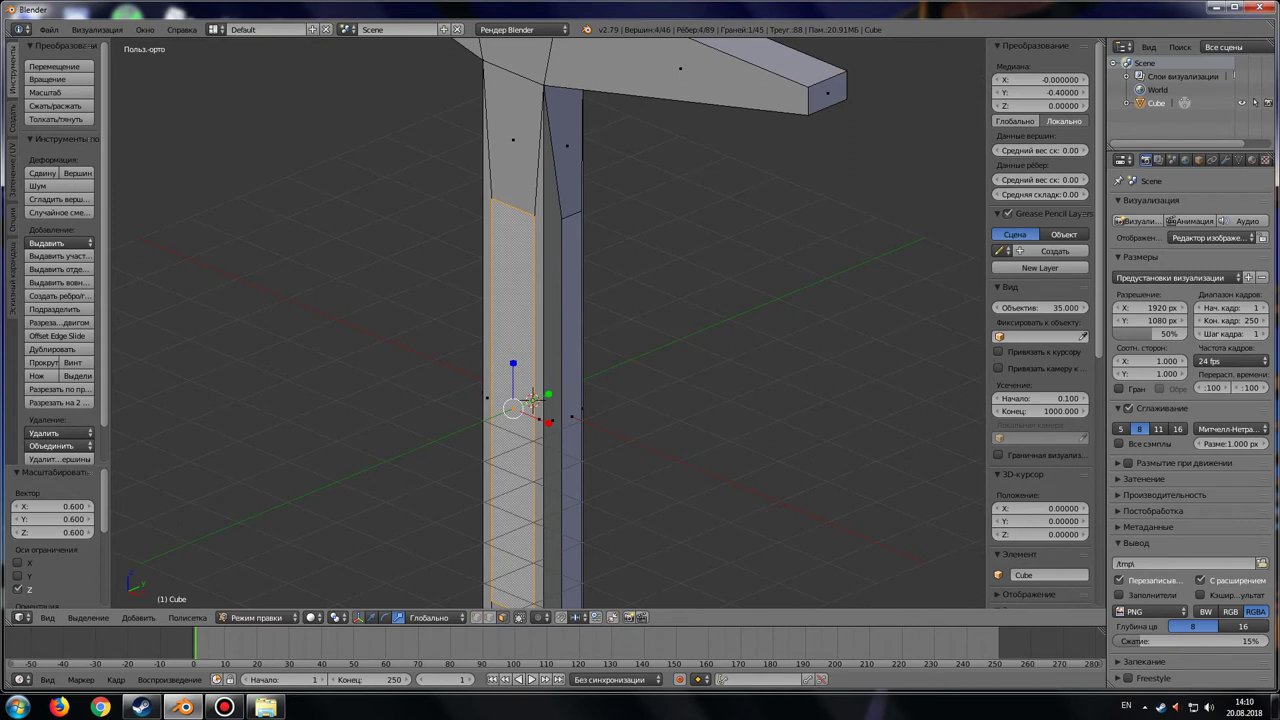
pyautogui.moveTo(533, 400); pyautogui.dragTo(567, 397, button='middle')
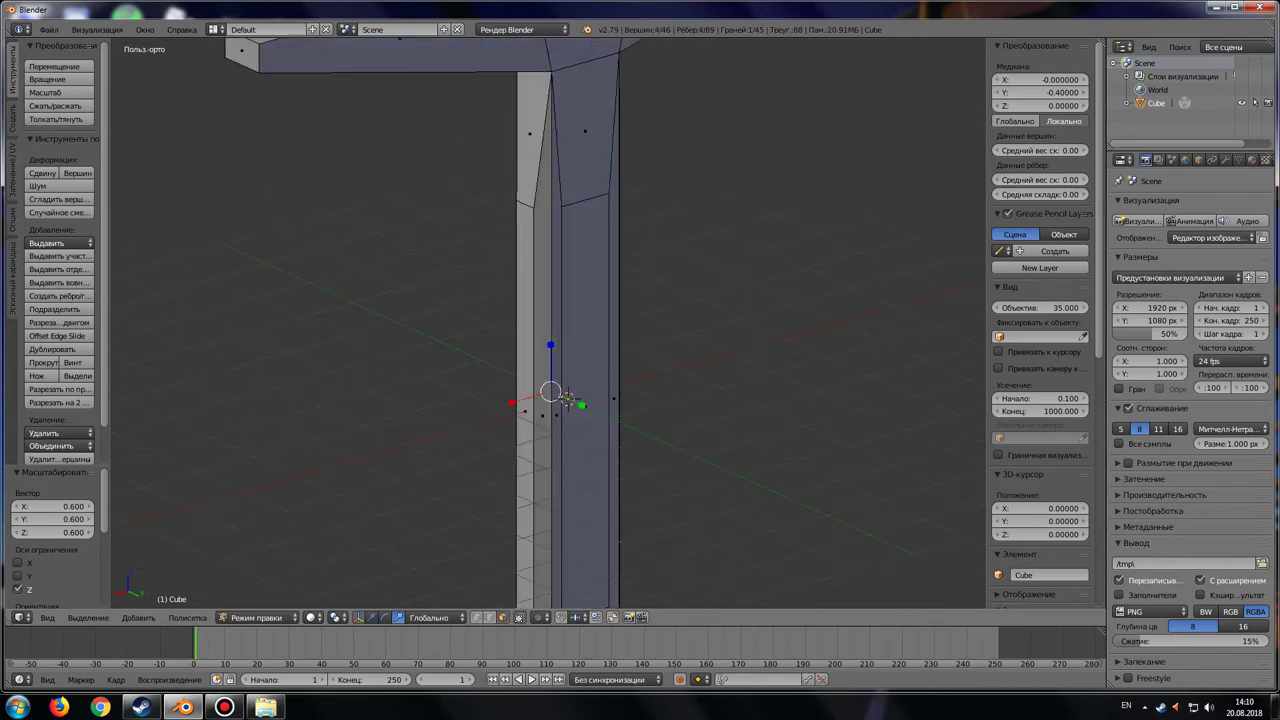
pyautogui.rightClick(567, 398)
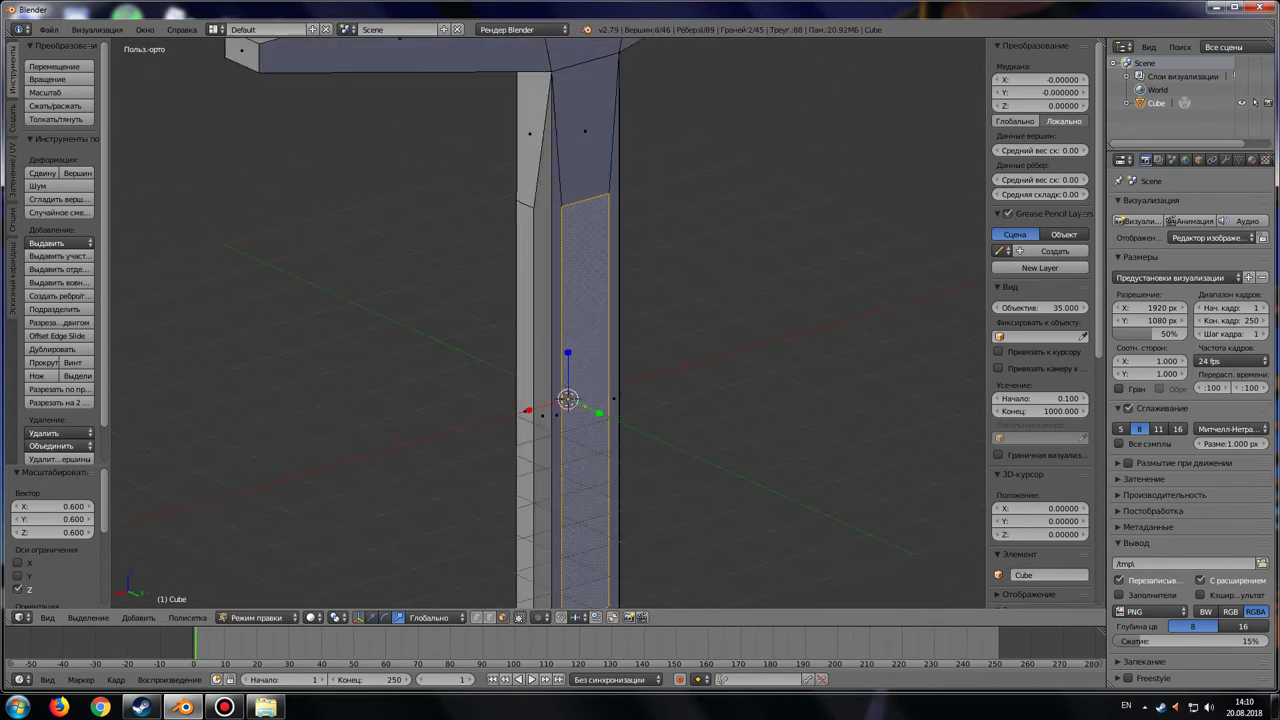
pyautogui.press('KP_1')
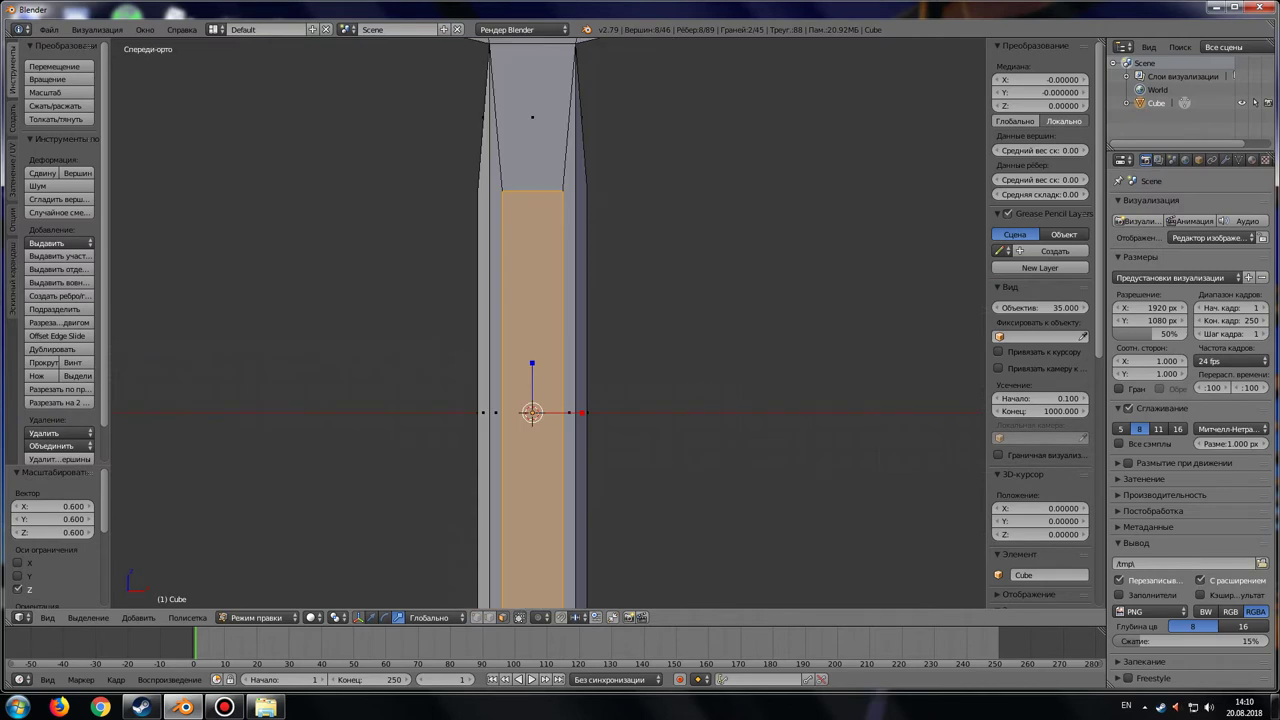
pyautogui.press('KP_3')
pyautogui.keyDown('shift'); pyautogui.moveTo(640, 400); pyautogui.dragTo(622, 326, button='middle'); pyautogui.keyUp('shift')
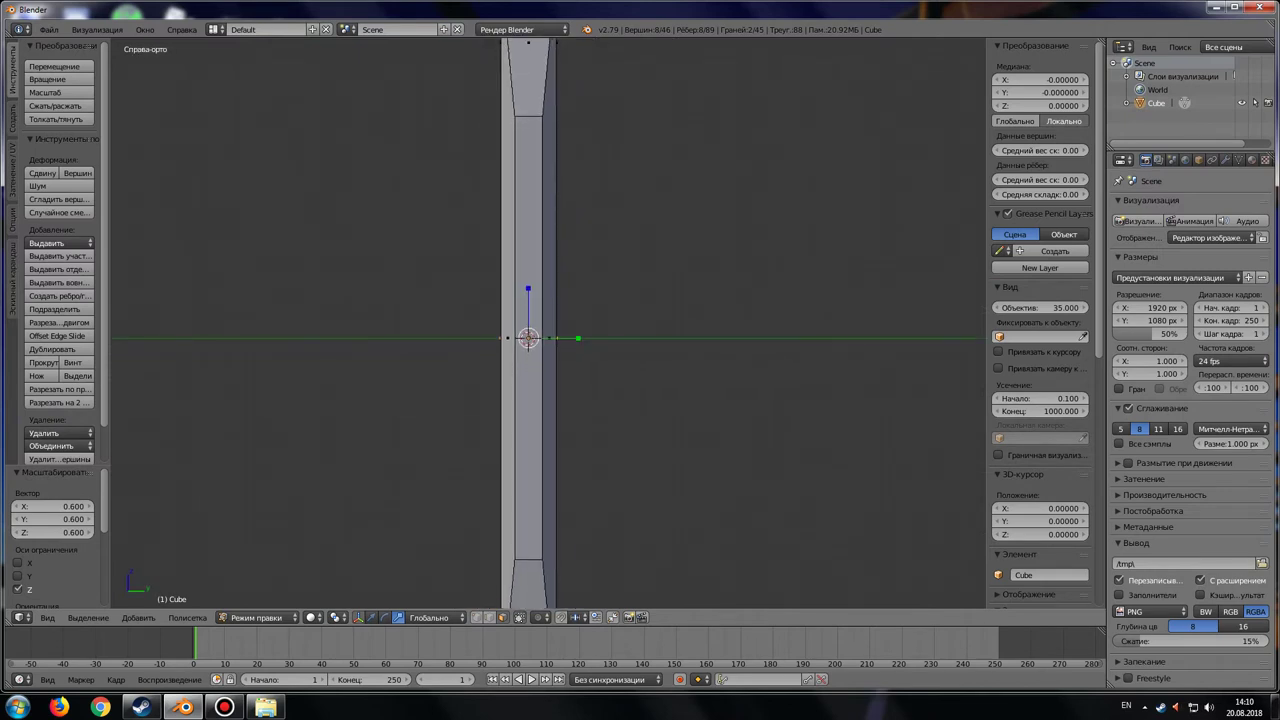
pyautogui.moveTo(578, 339); pyautogui.dragTo(598, 341)
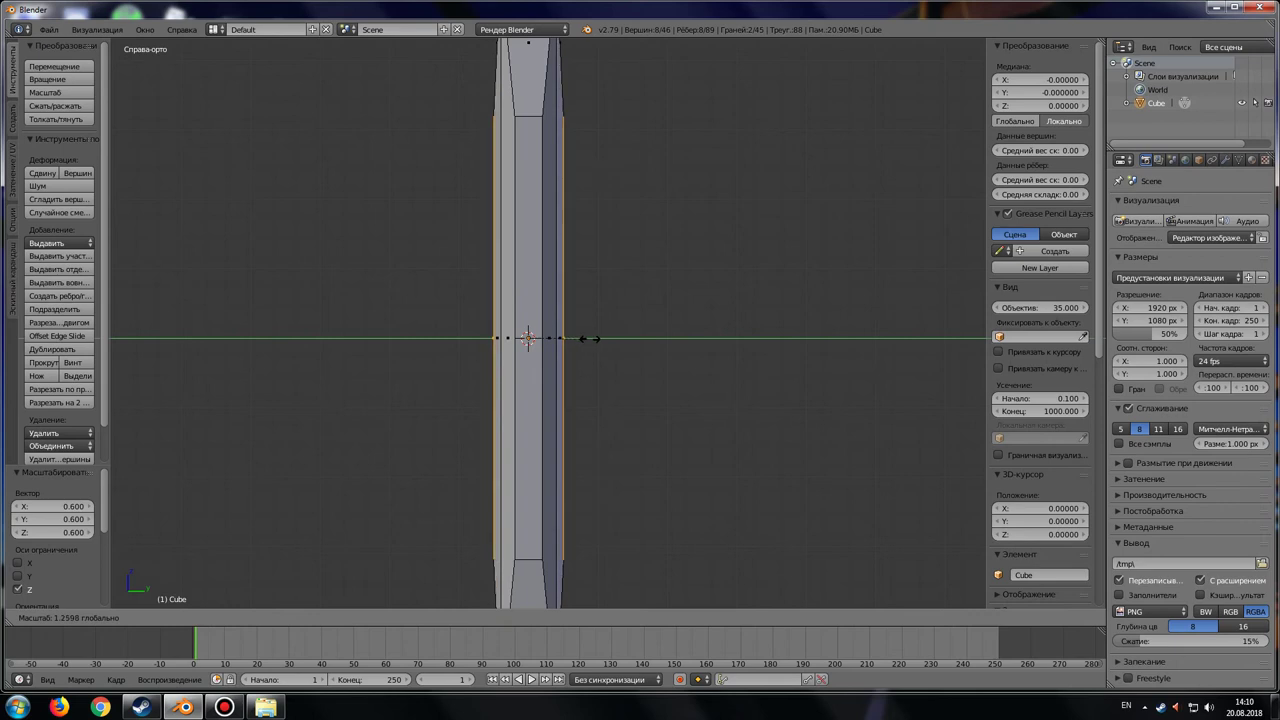
pyautogui.moveTo(597, 341); pyautogui.dragTo(597, 341)
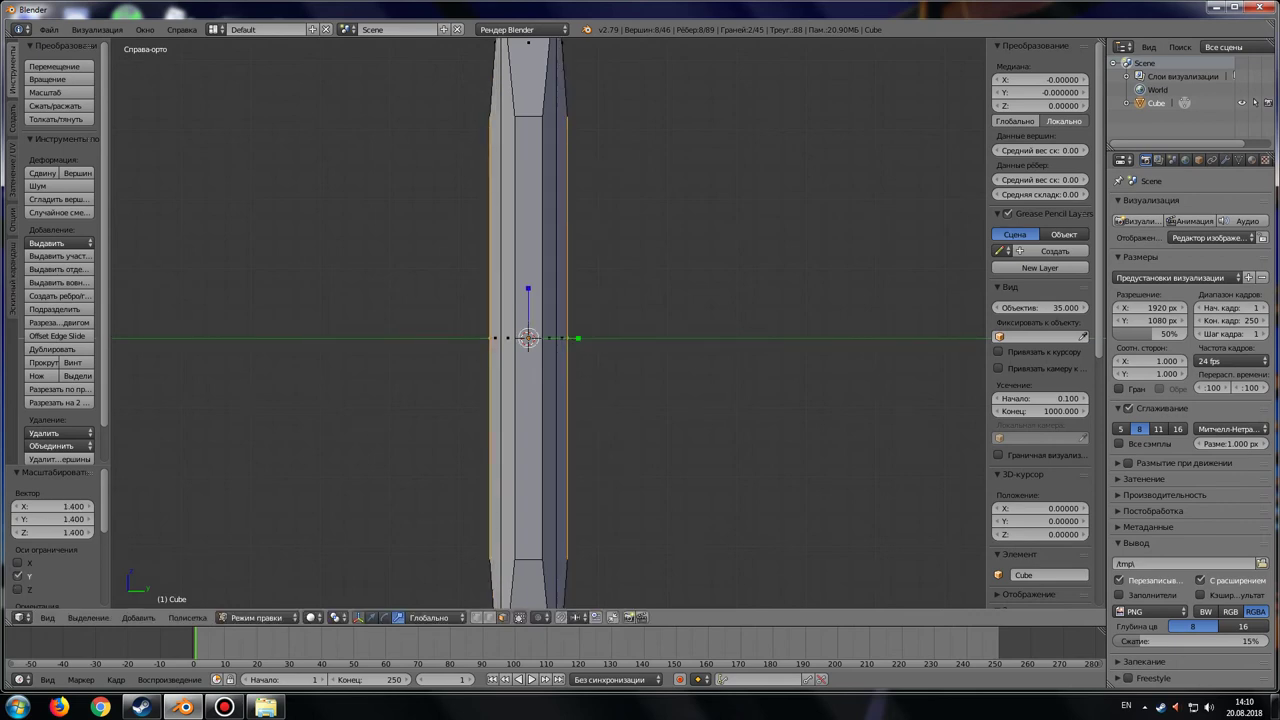
# In top wireframe view, scale the selection back to 0.945 along Y
pyautogui.press('KP_7')
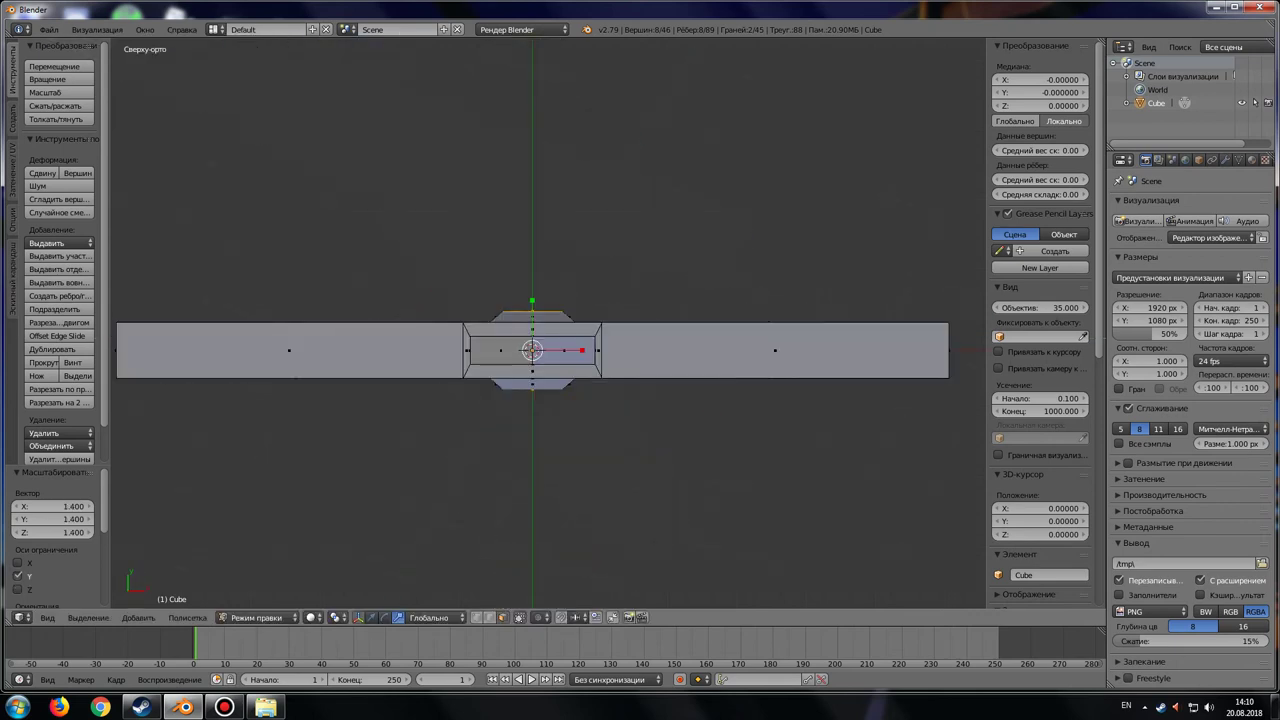
pyautogui.press('z')
pyautogui.scroll(2, 547, 330)
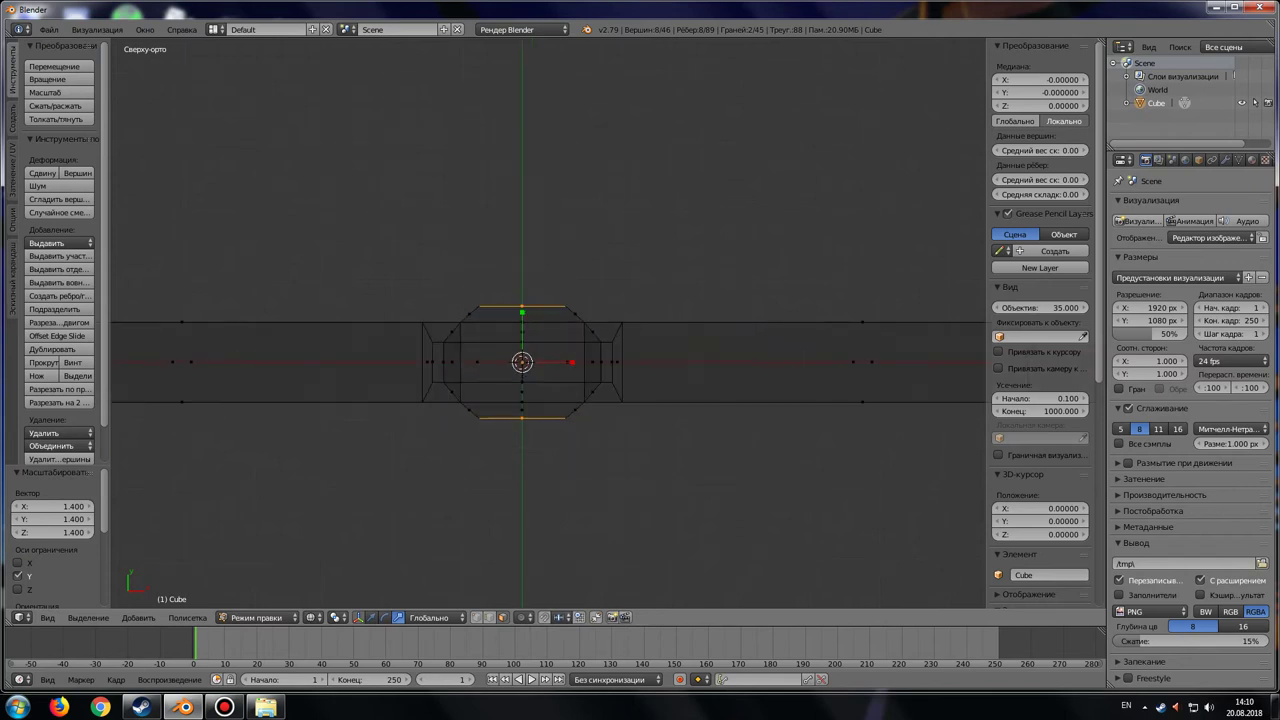
pyautogui.scroll(3, 547, 330)
pyautogui.scroll(2, 550, 325)
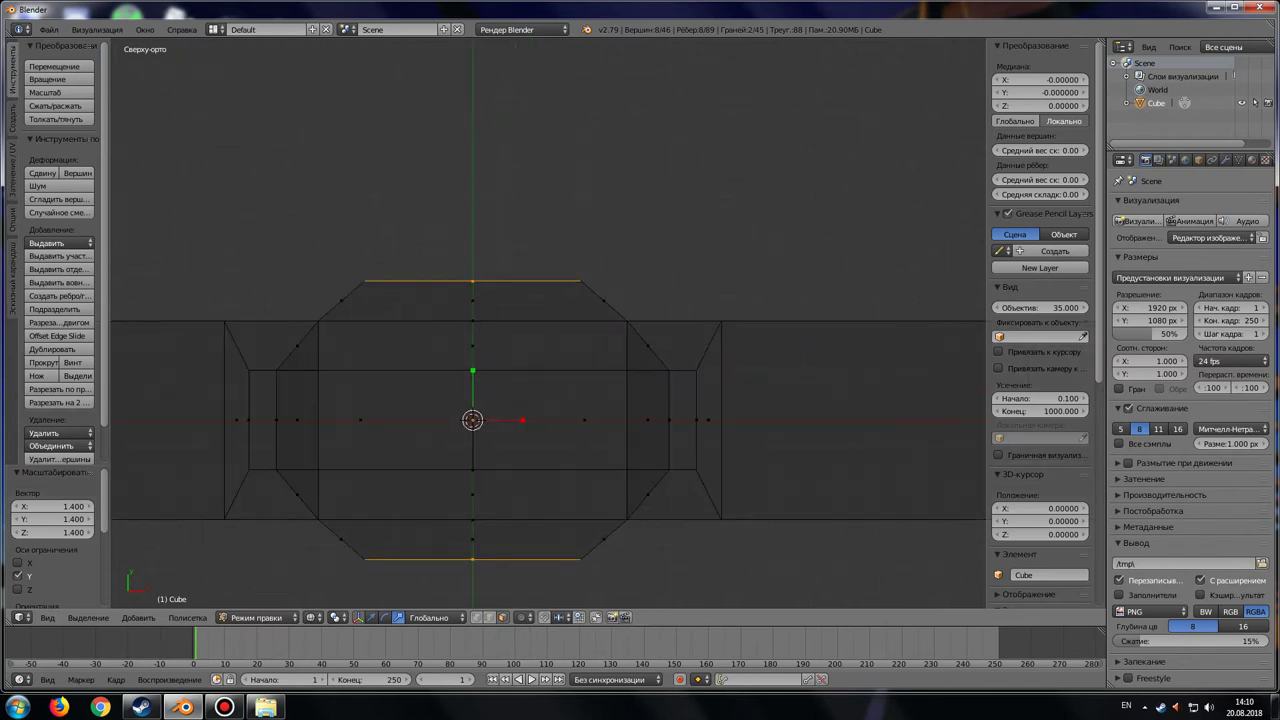
pyautogui.press('s')
pyautogui.press('y')
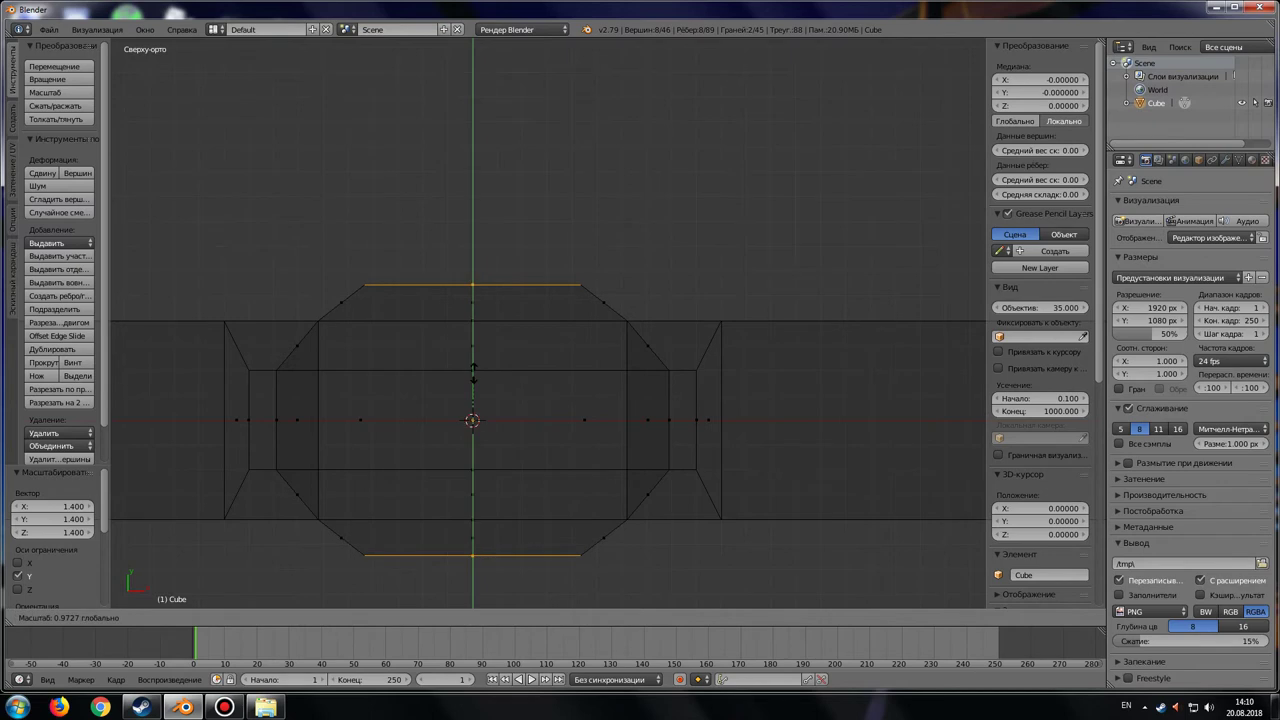
pyautogui.click(472, 373)
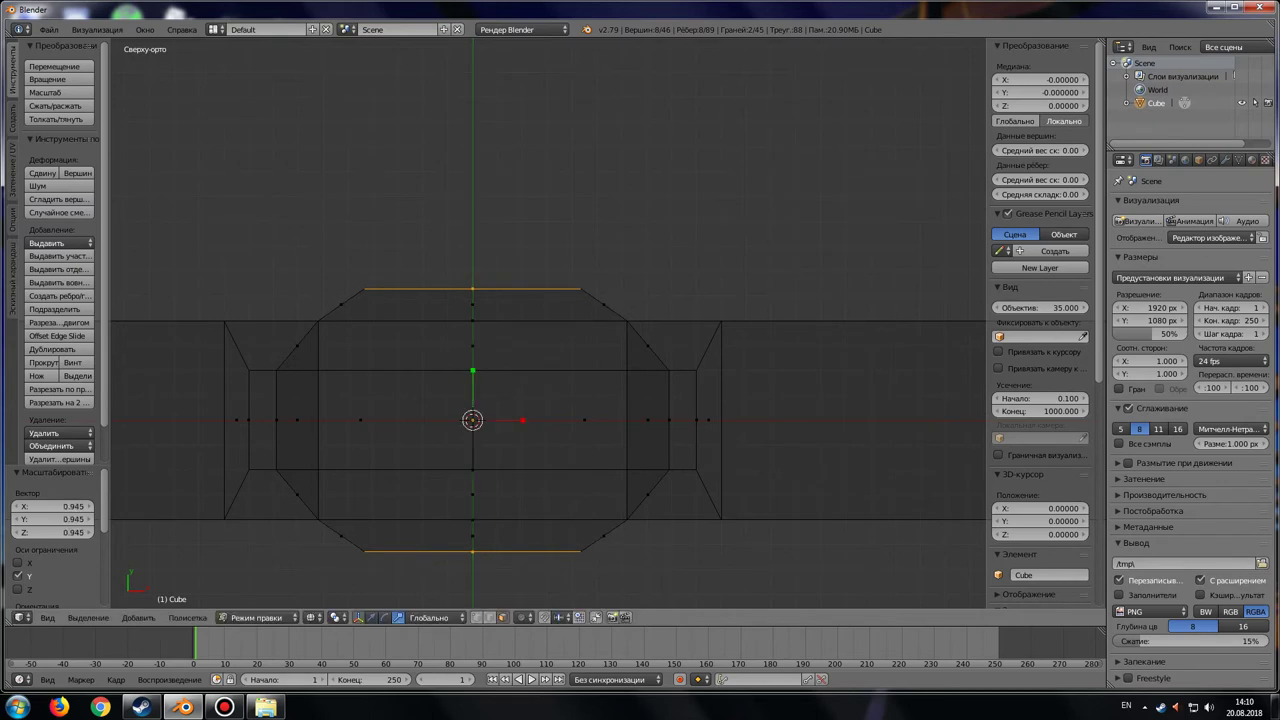
pyautogui.scroll(-2, 550, 330)
pyautogui.moveTo(550, 330)
pyautogui.mouseDown(button='middle')
pyautogui.moveTo(600, 300)
pyautogui.moveTo(560, 340)
pyautogui.moveTo(580, 320)
pyautogui.mouseUp(button='middle')
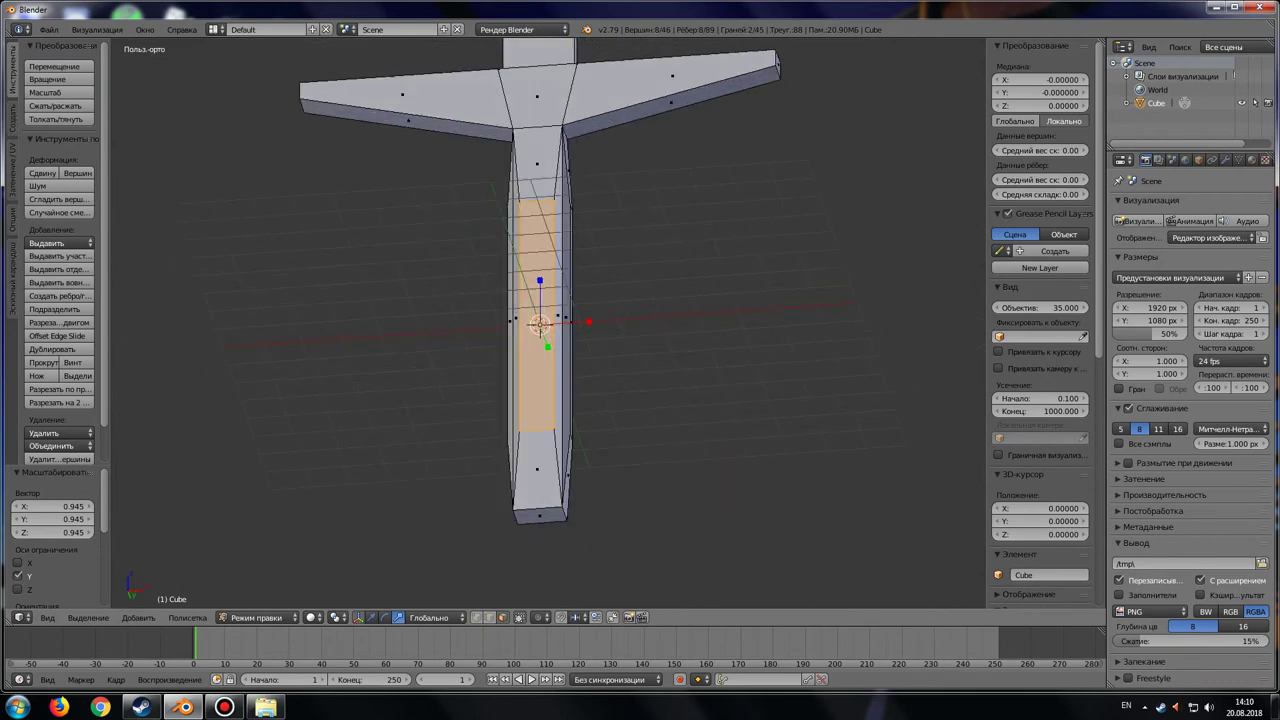
# Select the handle's bottom face and extrude it a short way downward in front view
pyautogui.rightClick(540, 514)
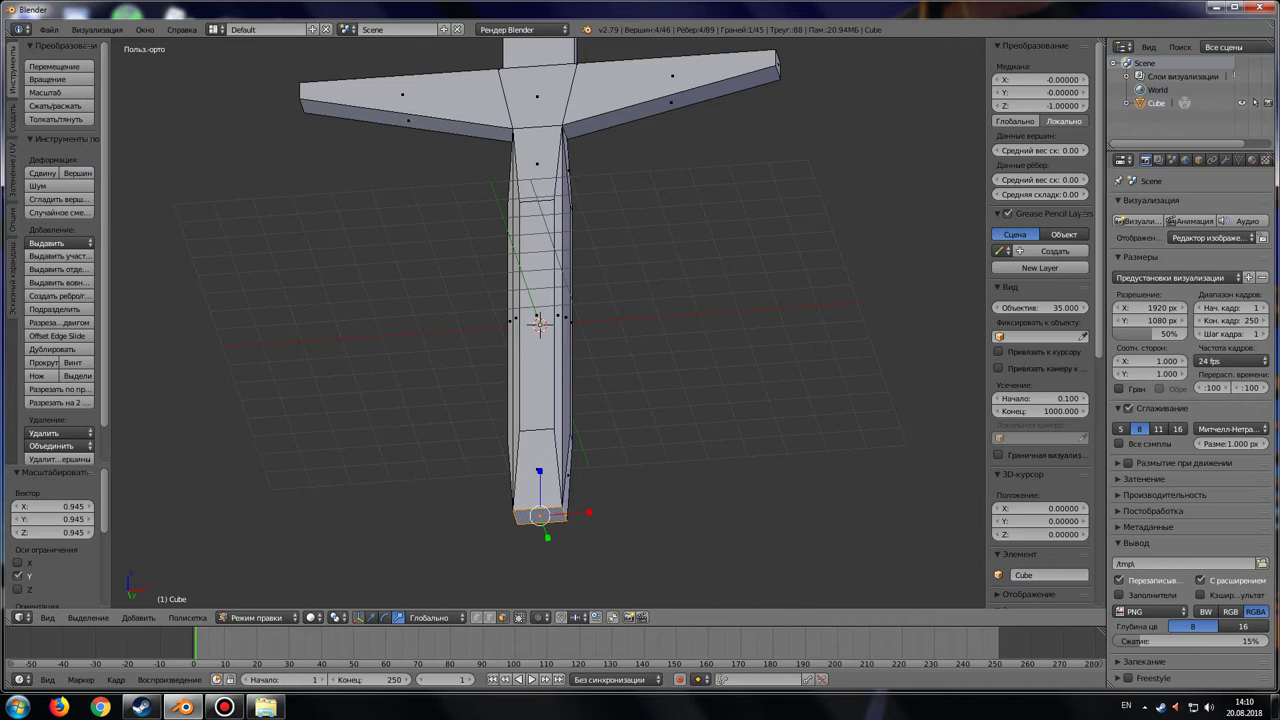
pyautogui.keyDown('shift'); pyautogui.moveTo(540, 400); pyautogui.dragTo(575, 313, button='middle'); pyautogui.keyUp('shift')
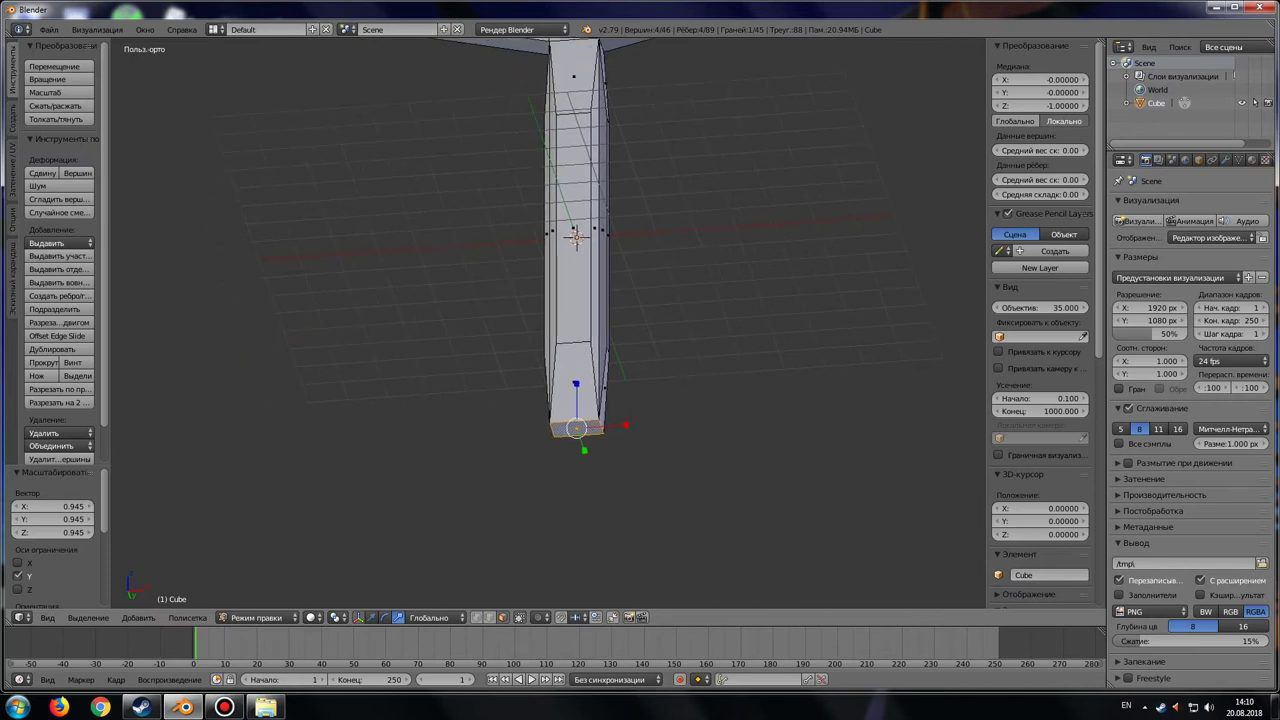
pyautogui.press('KP_1')
pyautogui.press('KP_7')
pyautogui.press('KP_1')
pyautogui.keyDown('shift'); pyautogui.moveTo(584, 400); pyautogui.dragTo(578, 288, button='middle'); pyautogui.keyUp('shift')
pyautogui.press('e')
pyautogui.press('Return')
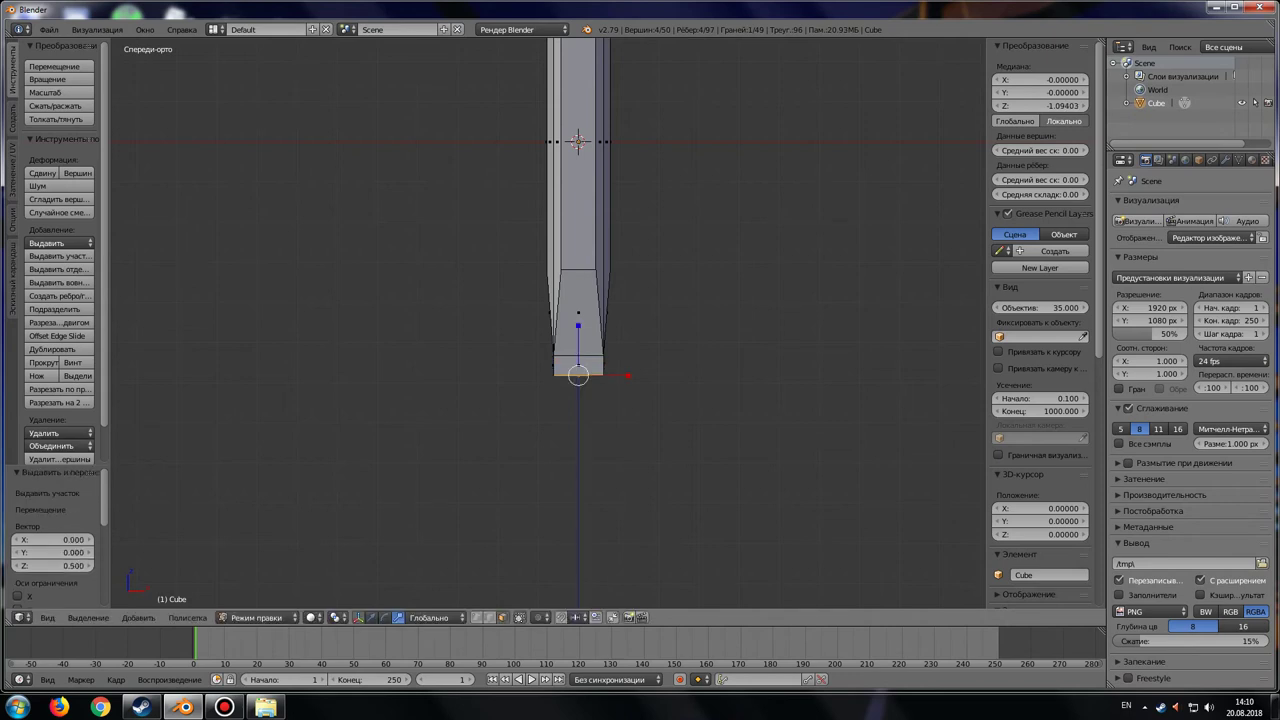
# Widen the bottom face to 1.3 along both X and Y
pyautogui.scroll(1, 578, 300)
pyautogui.scroll(3, 578, 300)
pyautogui.press('s')
pyautogui.press('x')
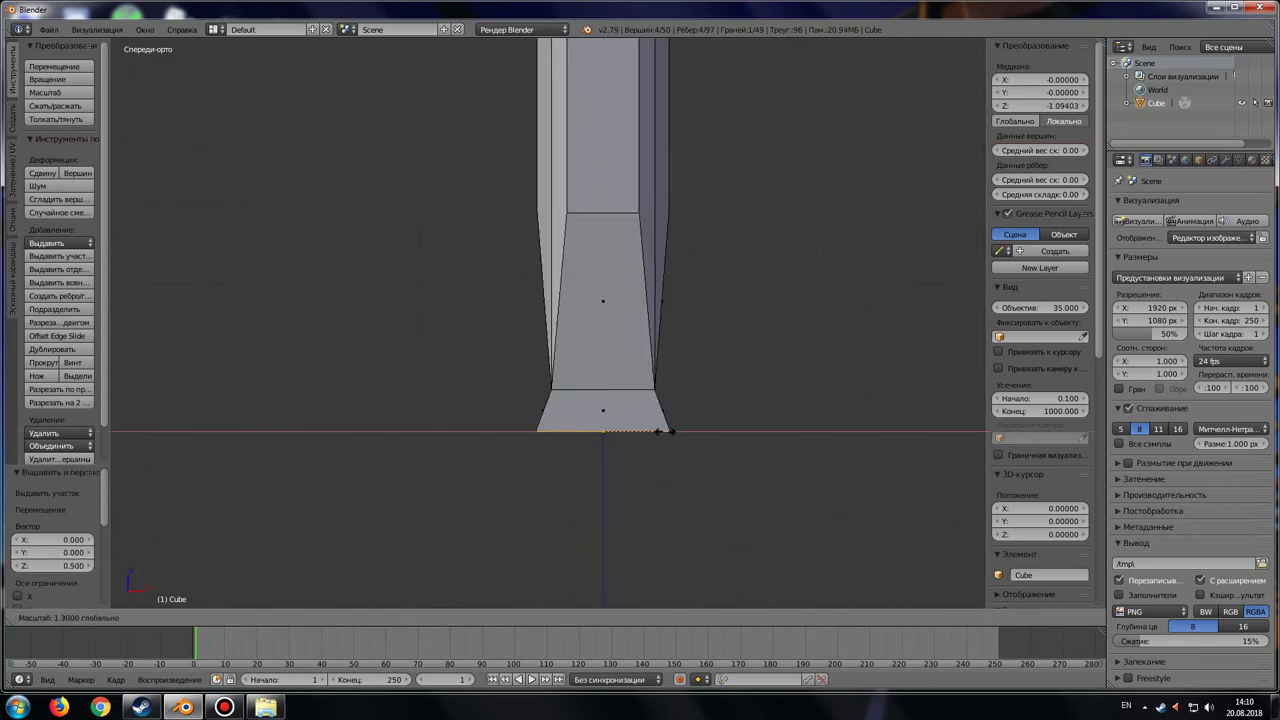
pyautogui.press('Return')
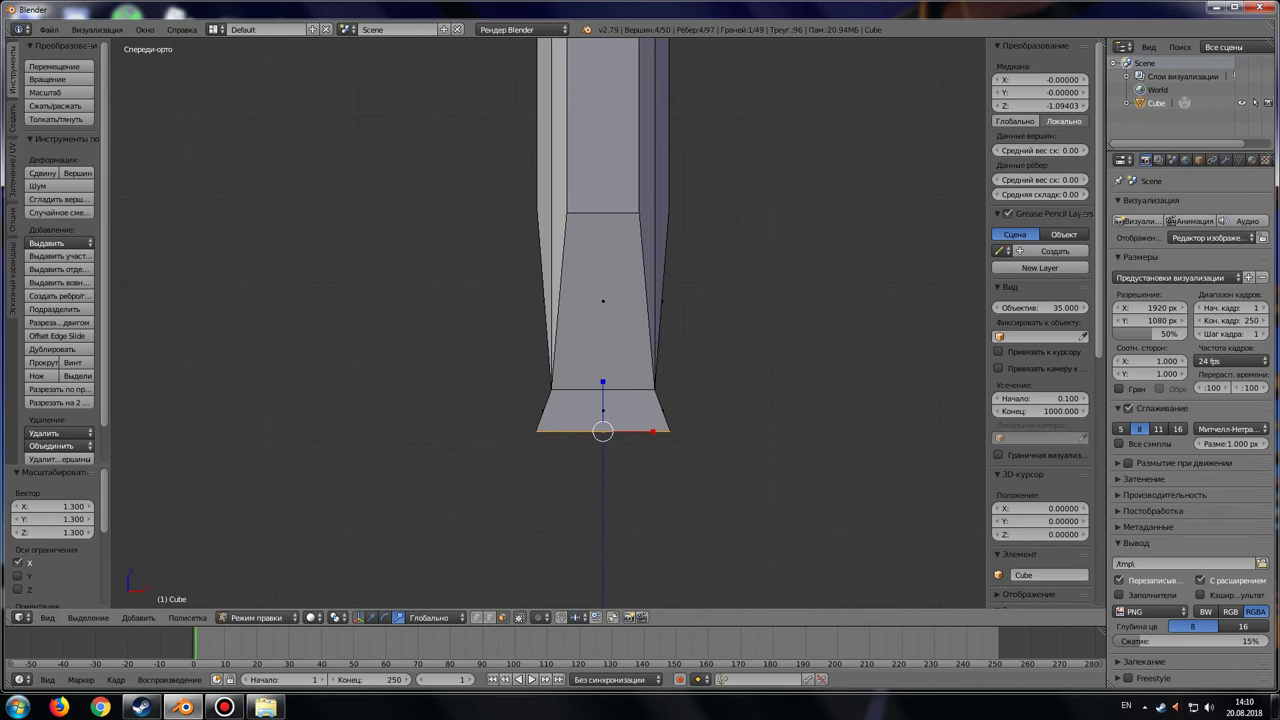
pyautogui.press('KP_3')
pyautogui.write('sy1.3')
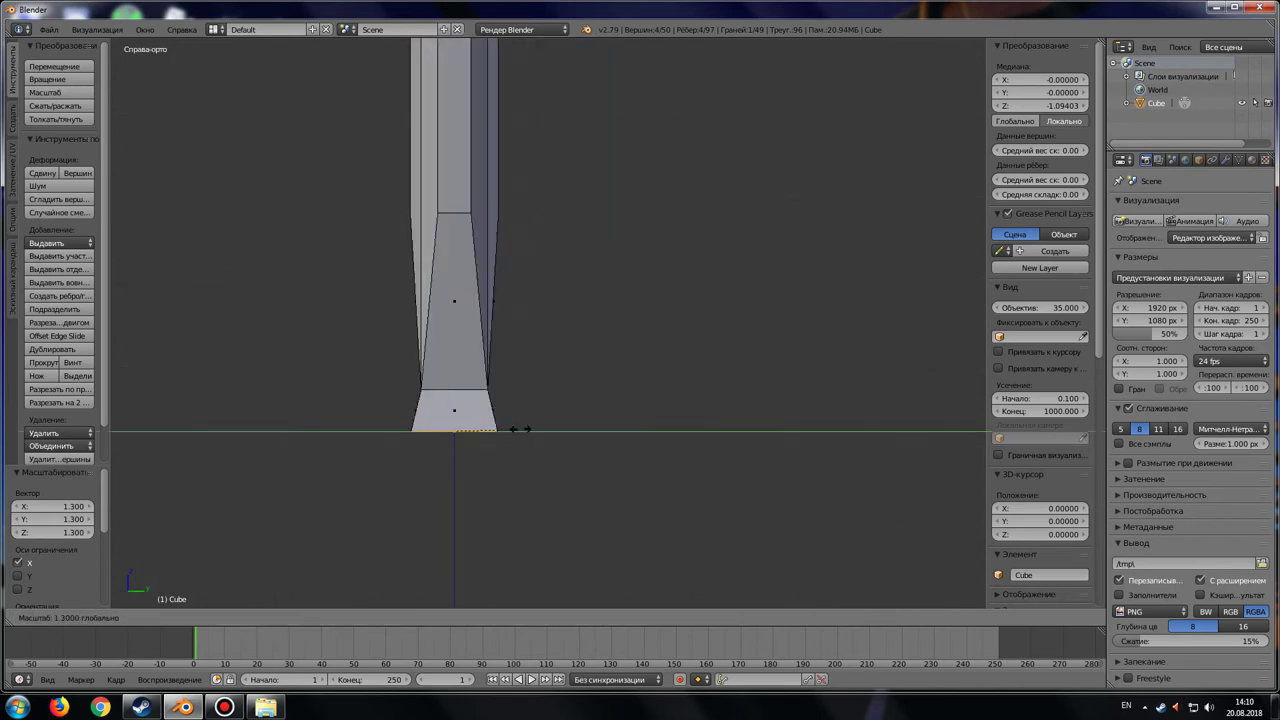
pyautogui.press('Return')
# Extrude a long segment and then a short 0.6 segment below the handle
pyautogui.press('e')
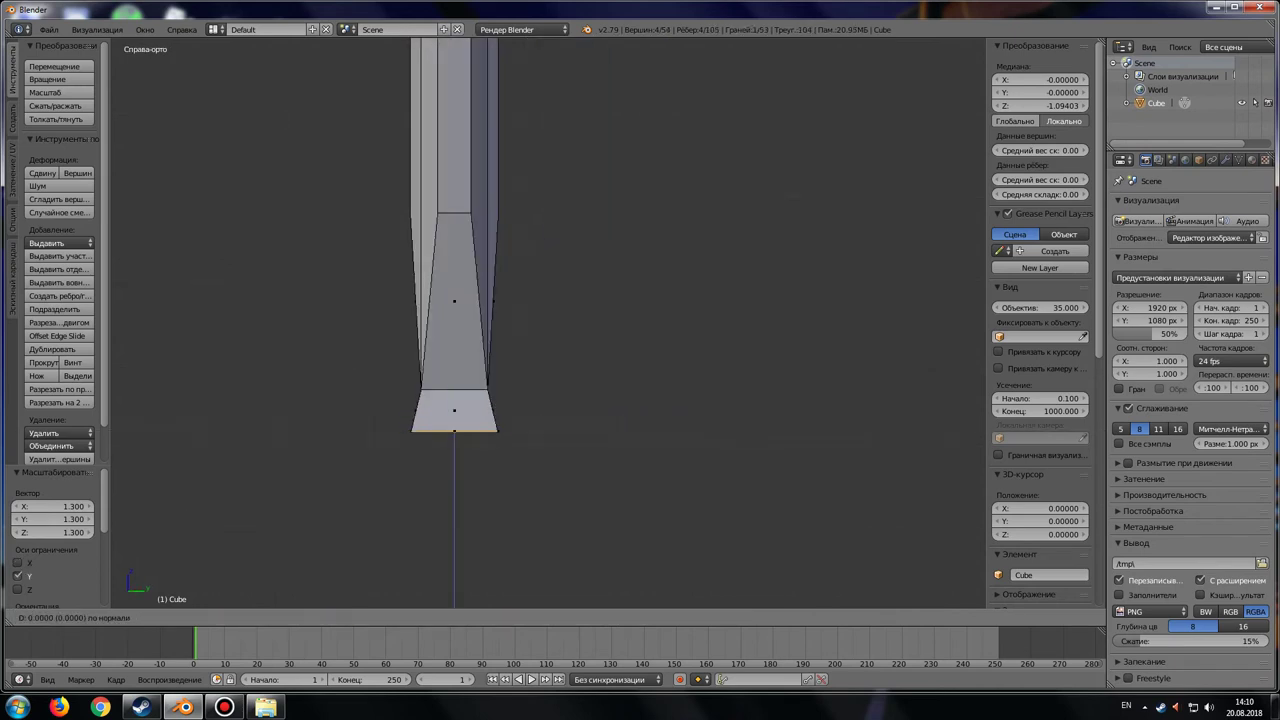
pyautogui.click(455, 606)
pyautogui.keyDown('shift'); pyautogui.moveTo(455, 606); pyautogui.dragTo(461, 432, button='middle'); pyautogui.keyUp('shift')
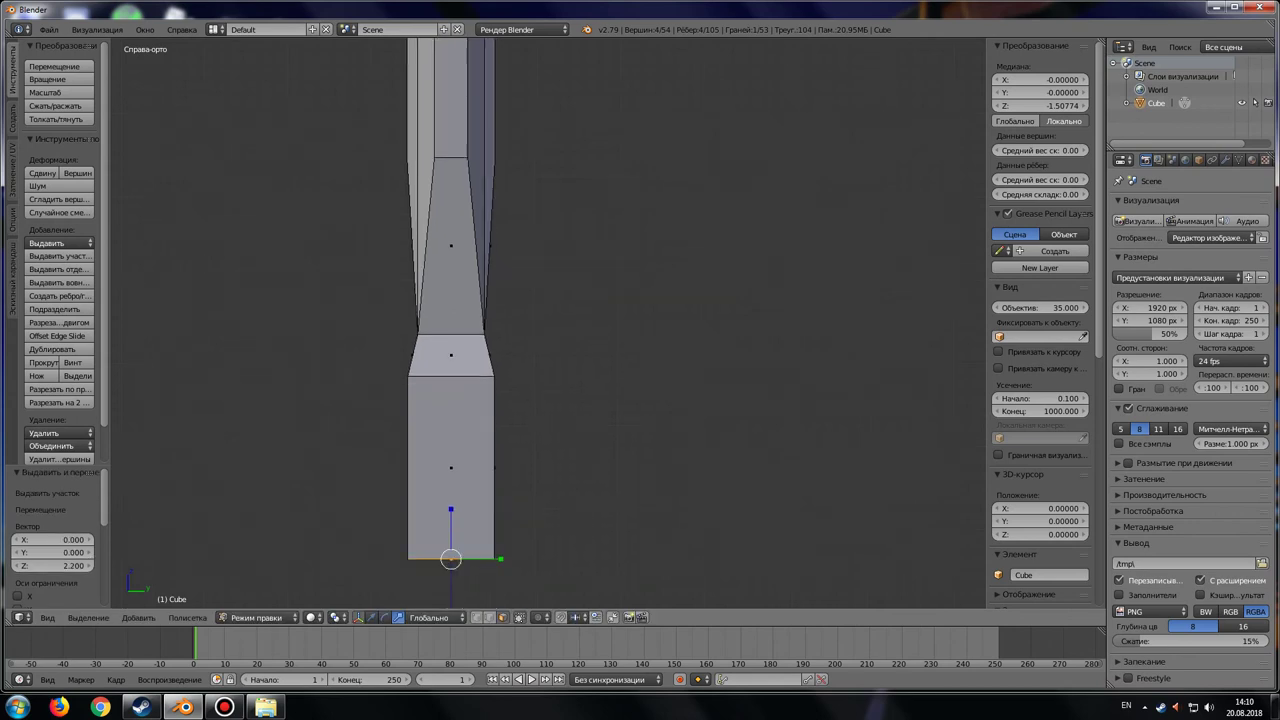
pyautogui.press('e')
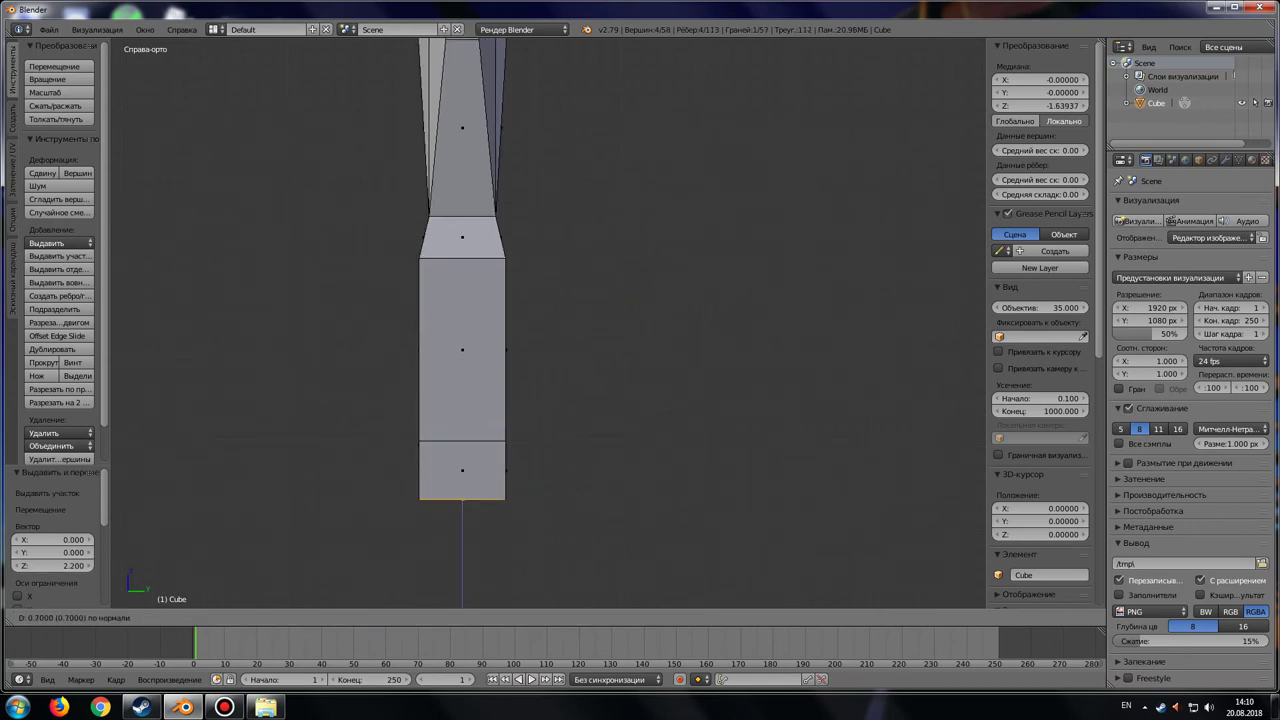
pyautogui.press('Return')
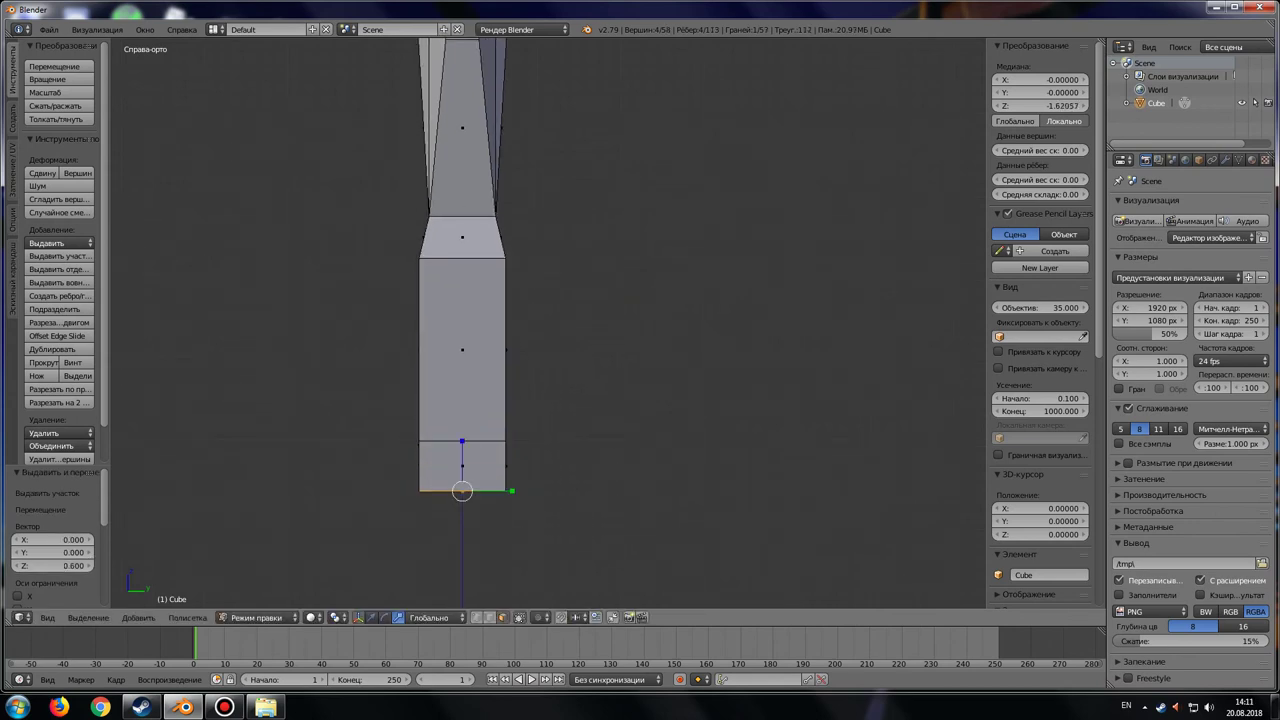
# Taper the pommel's bottom face to 0.8 along Y and X
pyautogui.press('s')
pyautogui.press('y')
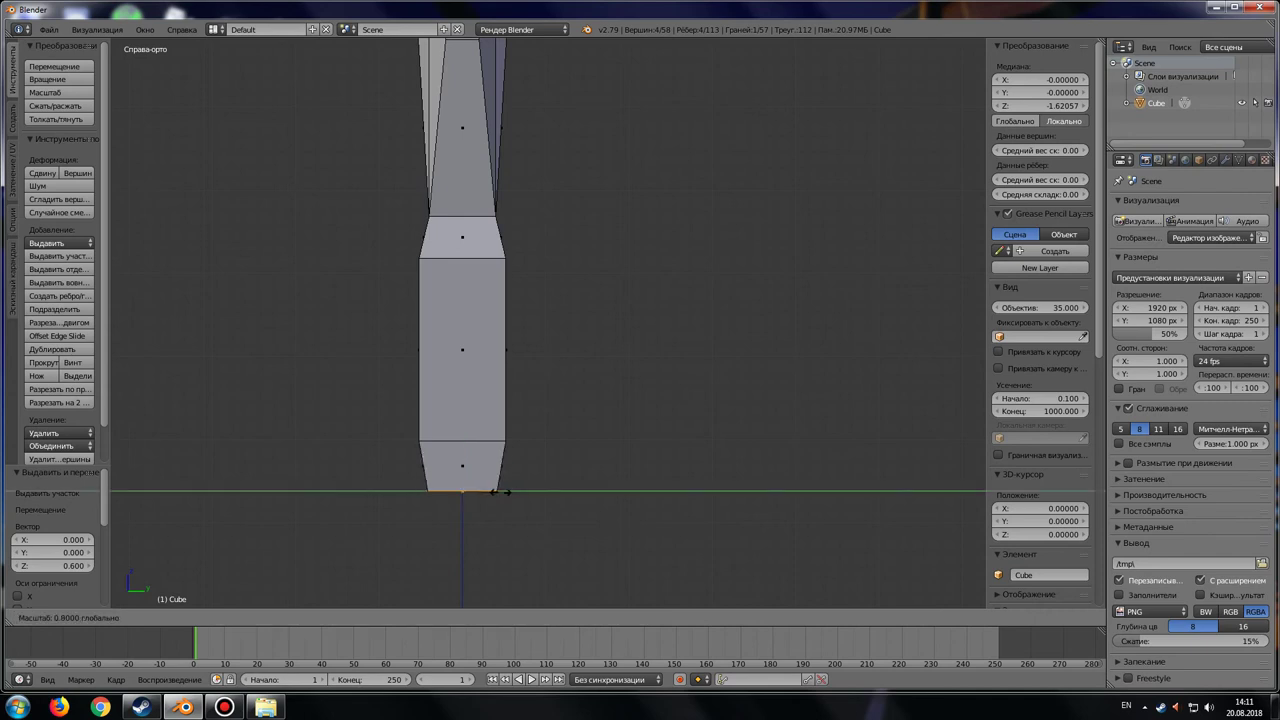
pyautogui.click(500, 491)
pyautogui.press('KP_1')
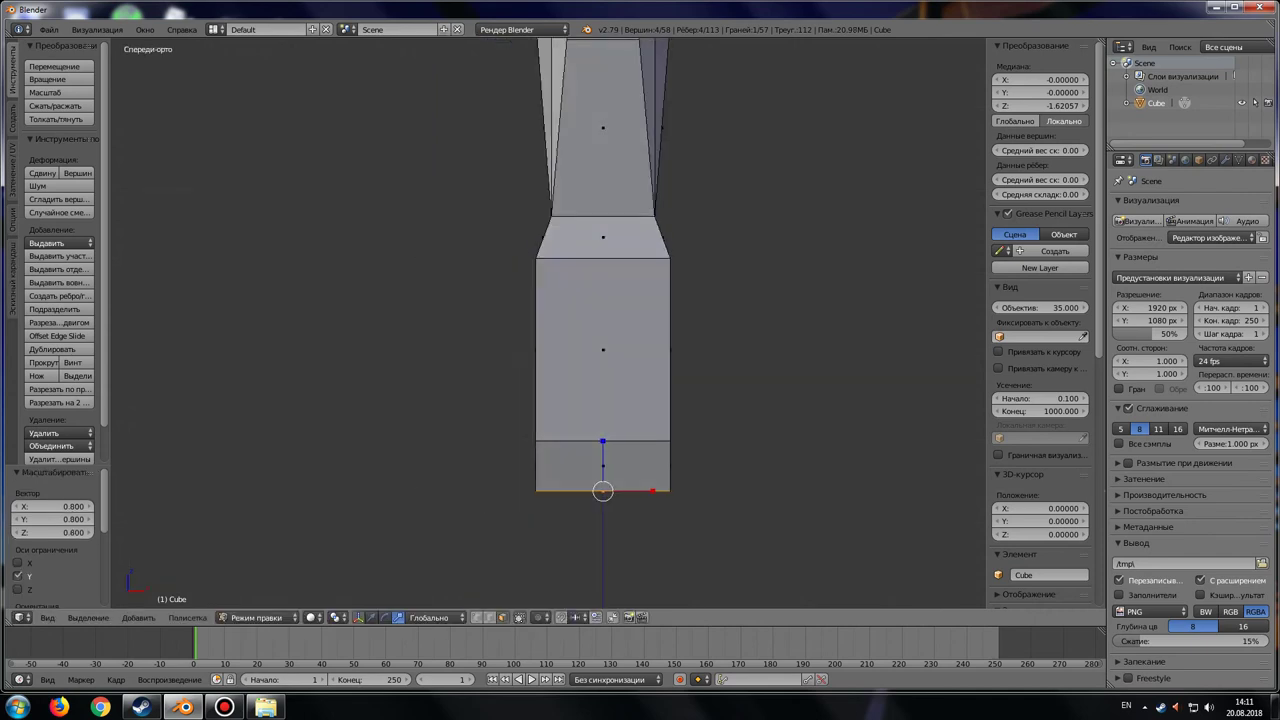
pyautogui.press('s')
pyautogui.press('x')
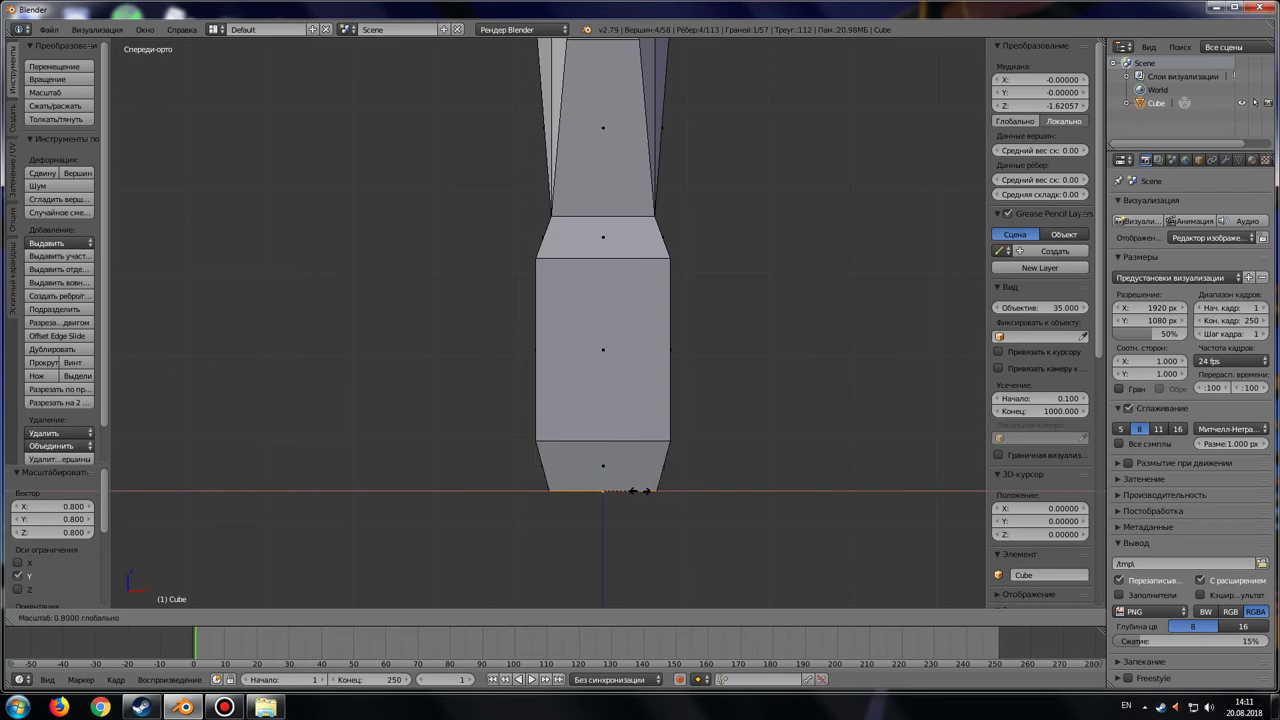
pyautogui.press('Return')
pyautogui.scroll(-3, 600, 300)
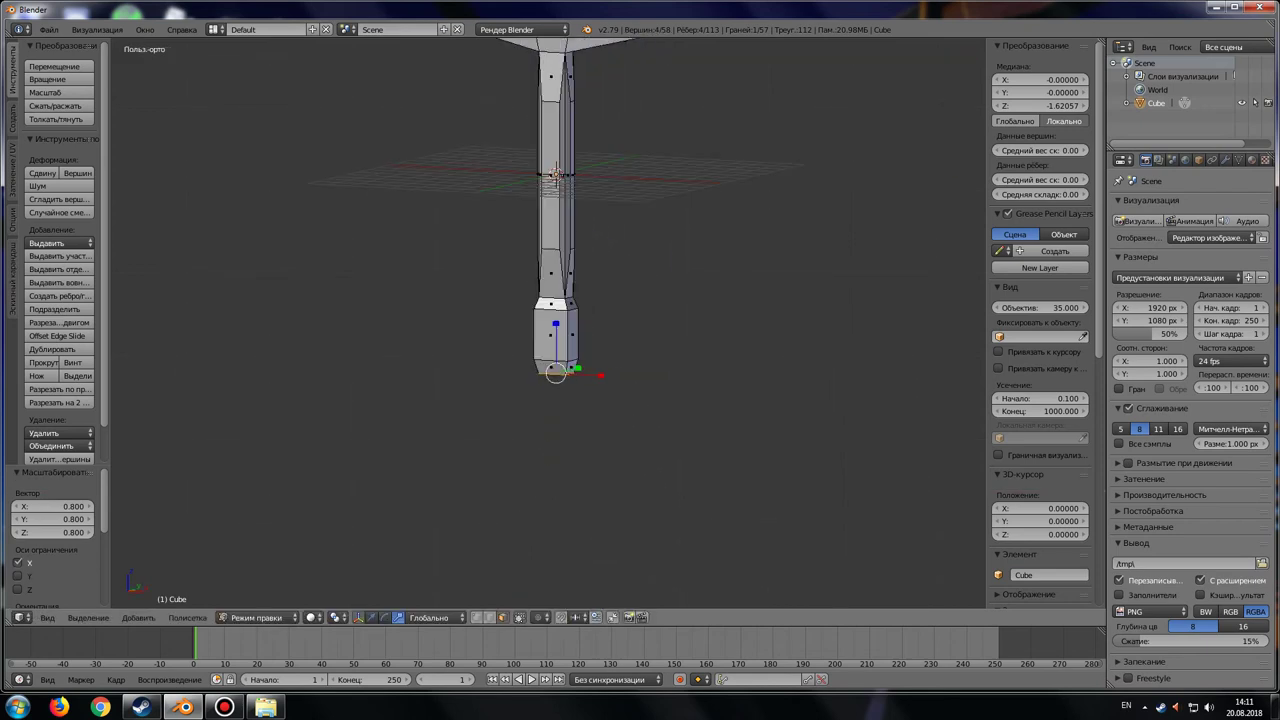
pyautogui.moveTo(600, 300)
pyautogui.mouseDown(button='middle')
pyautogui.moveTo(640, 250)
pyautogui.moveTo(600, 250)
pyautogui.mouseUp(button='middle')
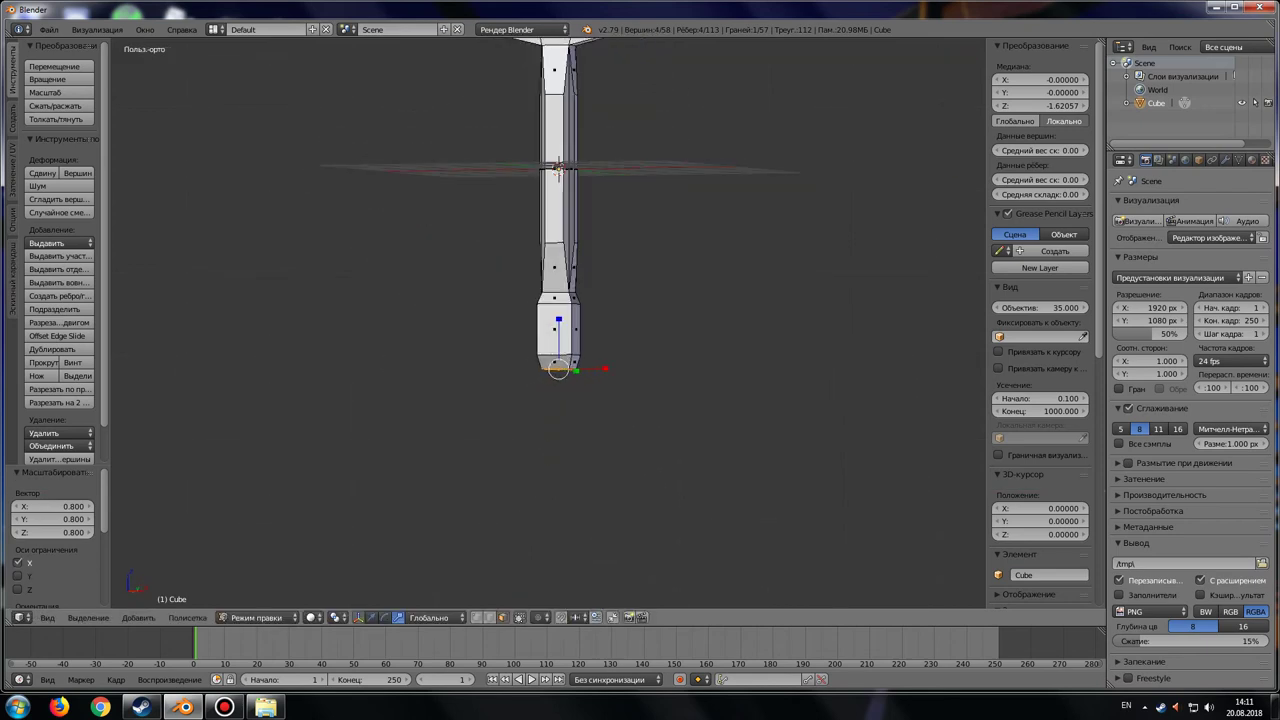
pyautogui.scroll(4, 560, 300)
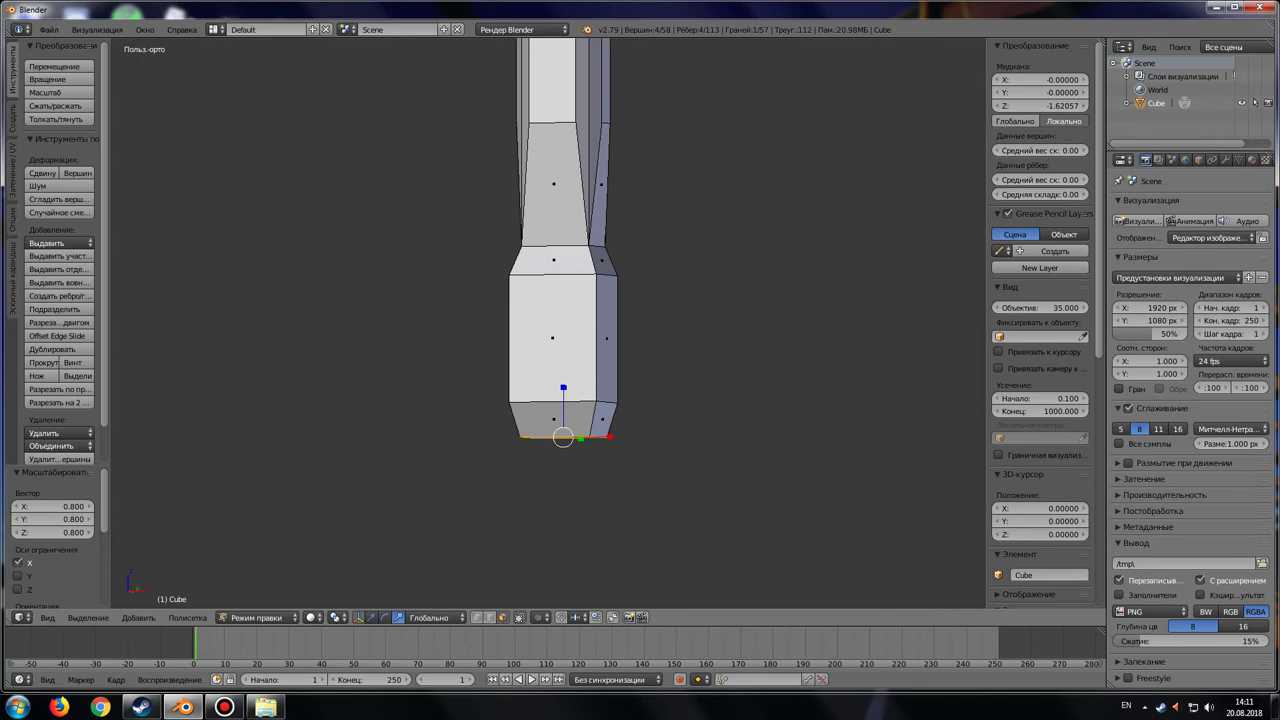
# Select the pommel's lower edge loop and raise it 0.918 units on Z
pyautogui.click(490, 617)
pyautogui.moveTo(600, 300); pyautogui.dragTo(560, 300, button='middle')
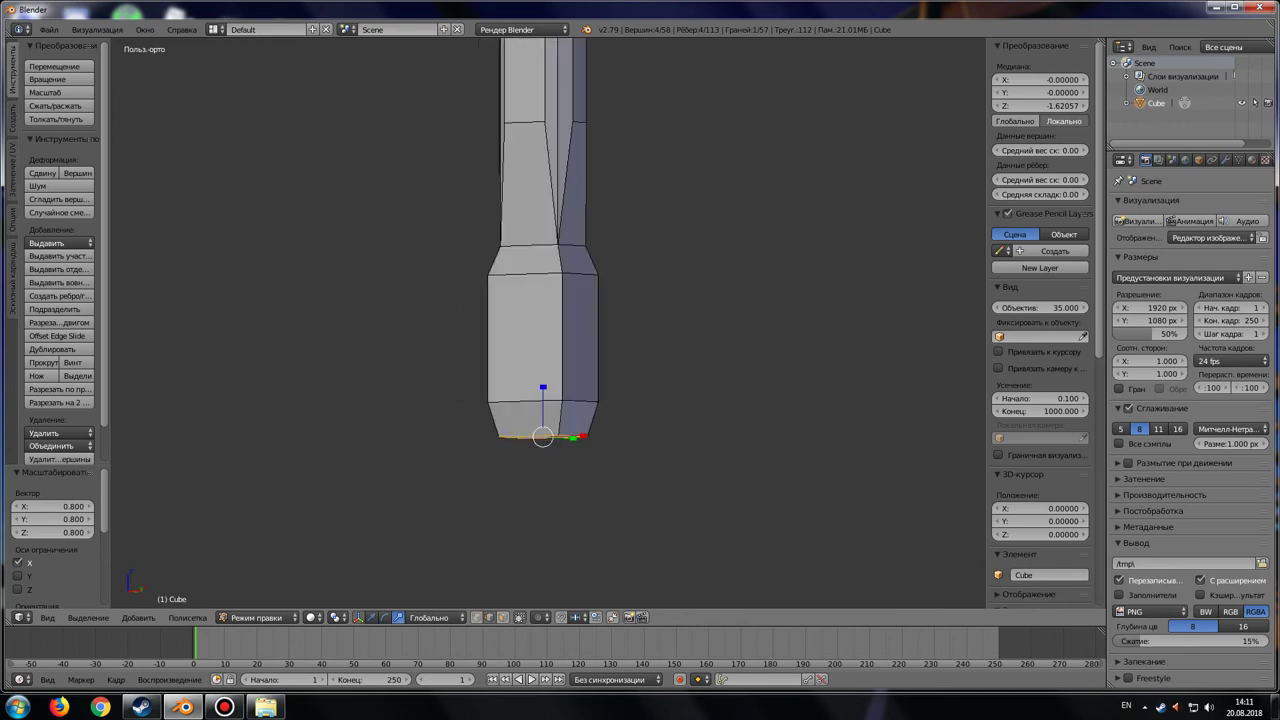
pyautogui.scroll(3, 555, 324)
pyautogui.rightClick(500, 460)
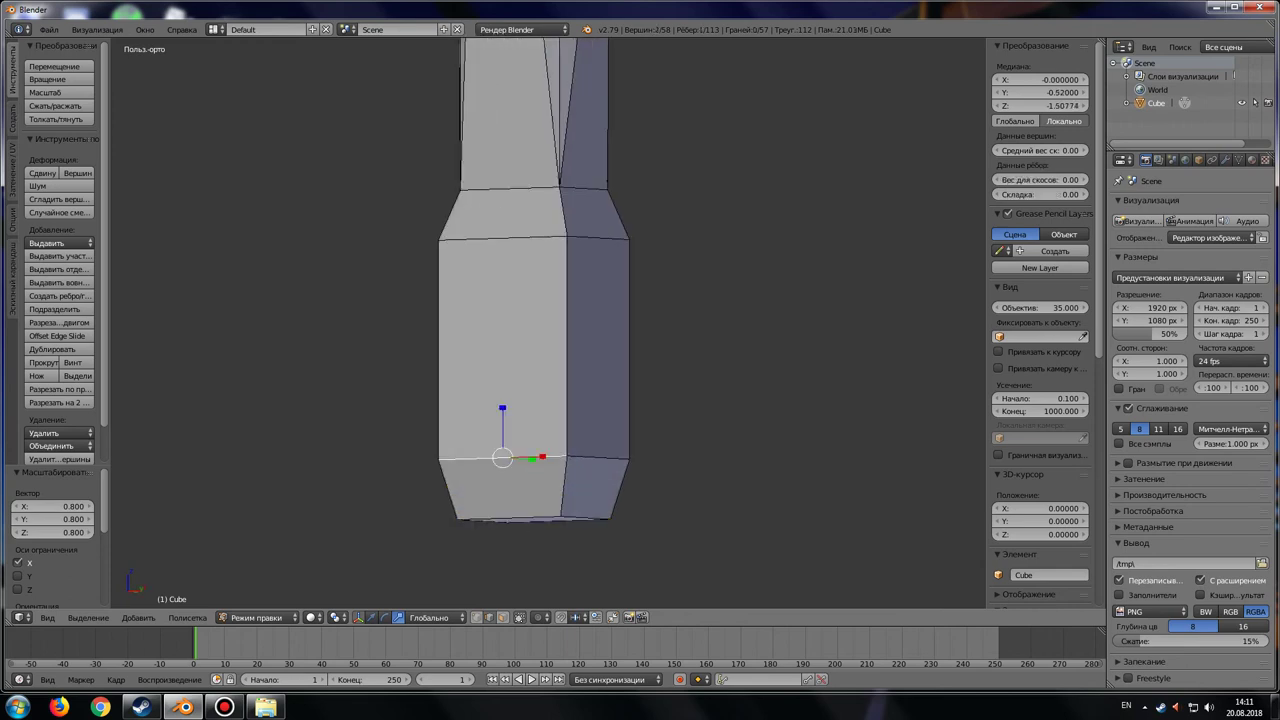
pyautogui.press('KP_6')
pyautogui.press('KP_6')
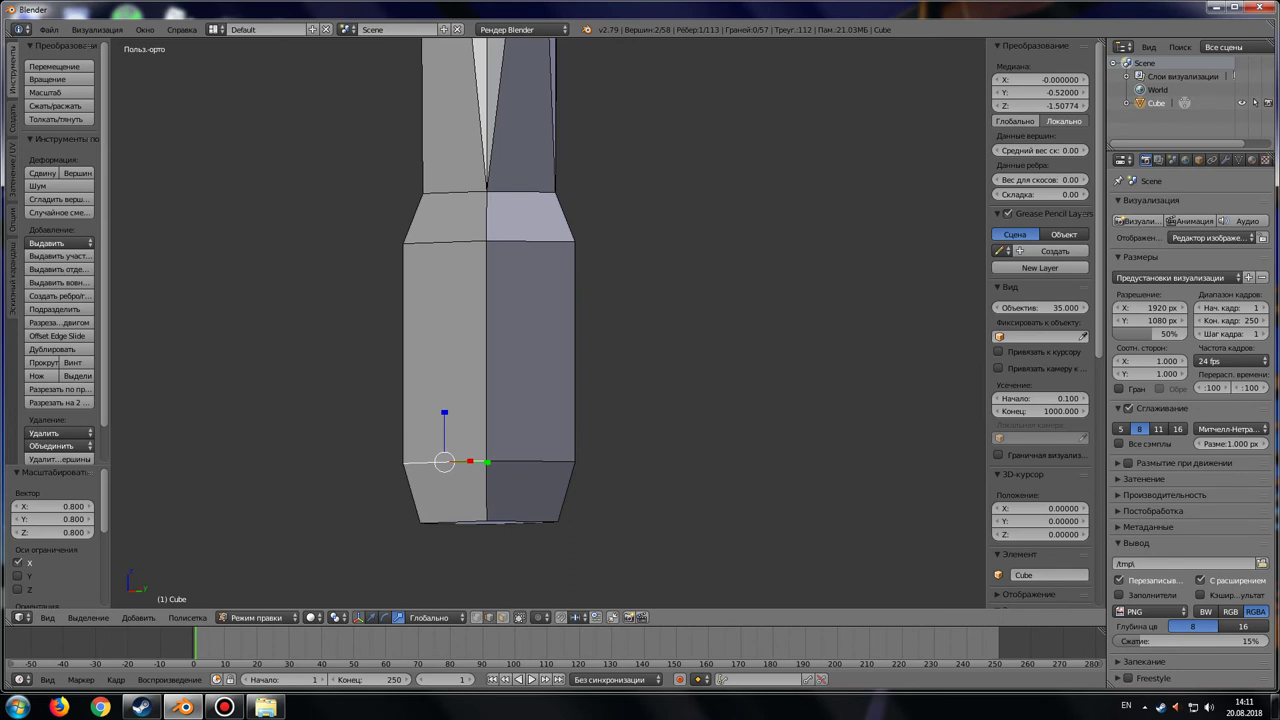
pyautogui.keyDown('alt'); pyautogui.rightClick(460, 462); pyautogui.keyUp('alt')
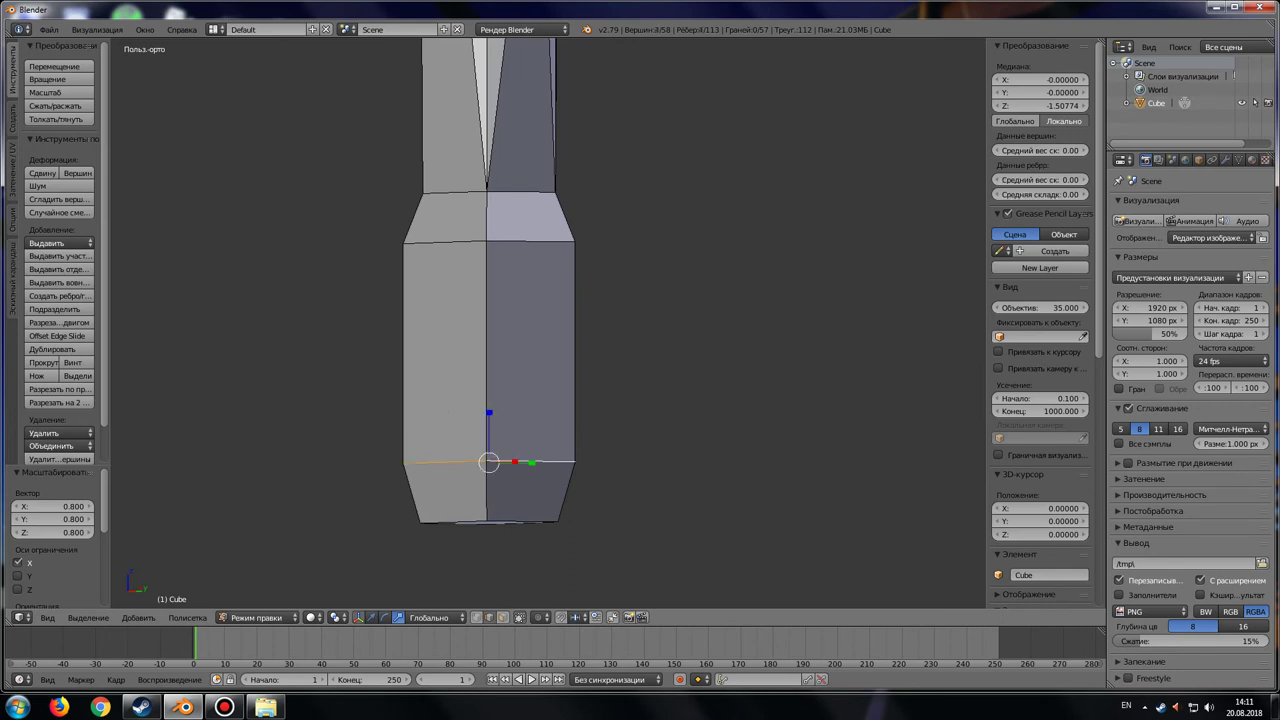
pyautogui.press('KP_6')
pyautogui.press('KP_6')
pyautogui.press('KP_6')
pyautogui.press('KP_6')
pyautogui.press('KP_6')
pyautogui.press('KP_6')
pyautogui.press('KP_6')
pyautogui.press('KP_6')
pyautogui.press('KP_6')
pyautogui.press('KP_6')
pyautogui.press('KP_6')
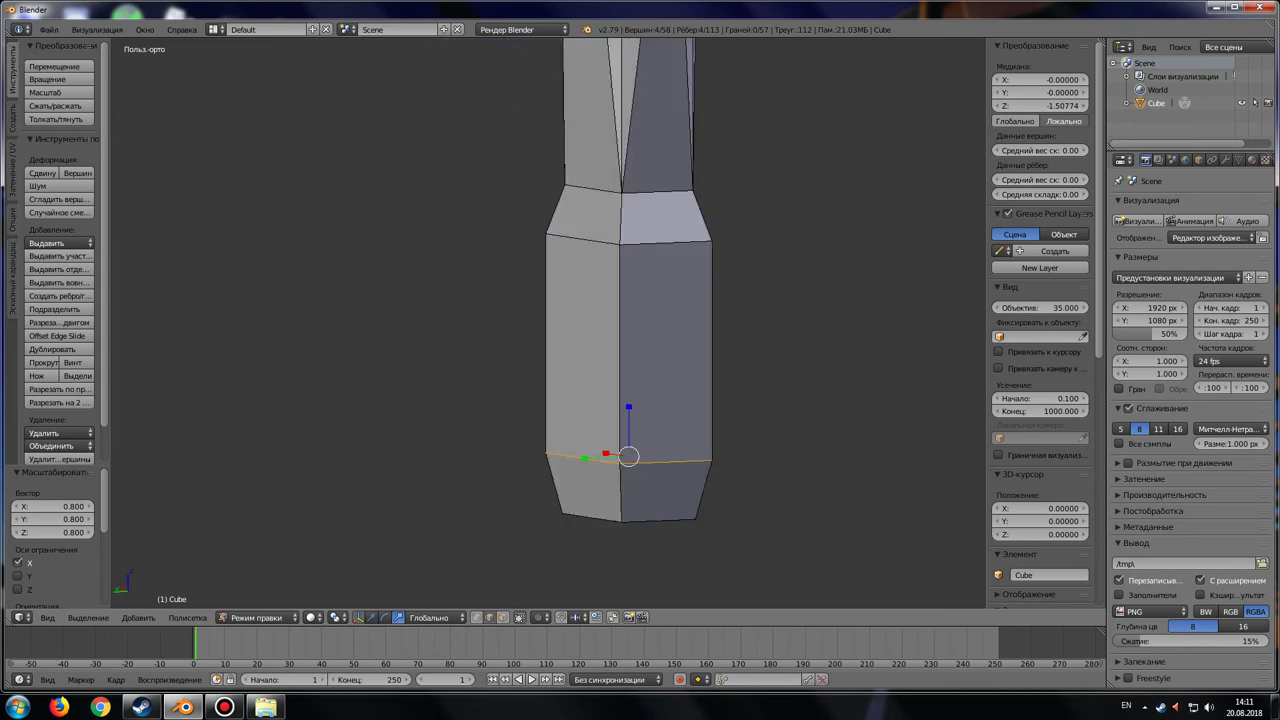
pyautogui.press('KP_6')
pyautogui.press('KP_6')
pyautogui.press('KP_6')
pyautogui.press('KP_6')
pyautogui.press('KP_6')
pyautogui.press('KP_6')
pyautogui.press('KP_6')
pyautogui.press('KP_6')
pyautogui.press('KP_6')
pyautogui.press('KP_6')
pyautogui.press('KP_6')
pyautogui.press('KP_6')
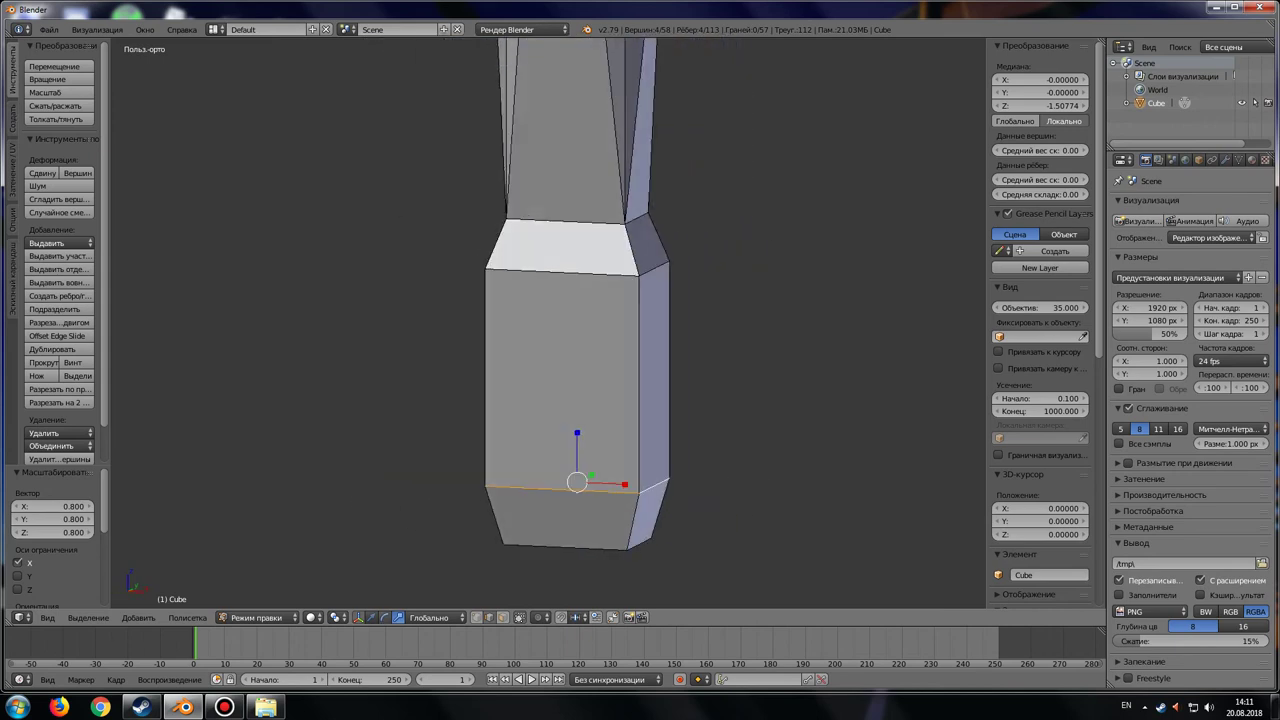
pyautogui.click(372, 617)
pyautogui.moveTo(577, 437); pyautogui.dragTo(577, 350)
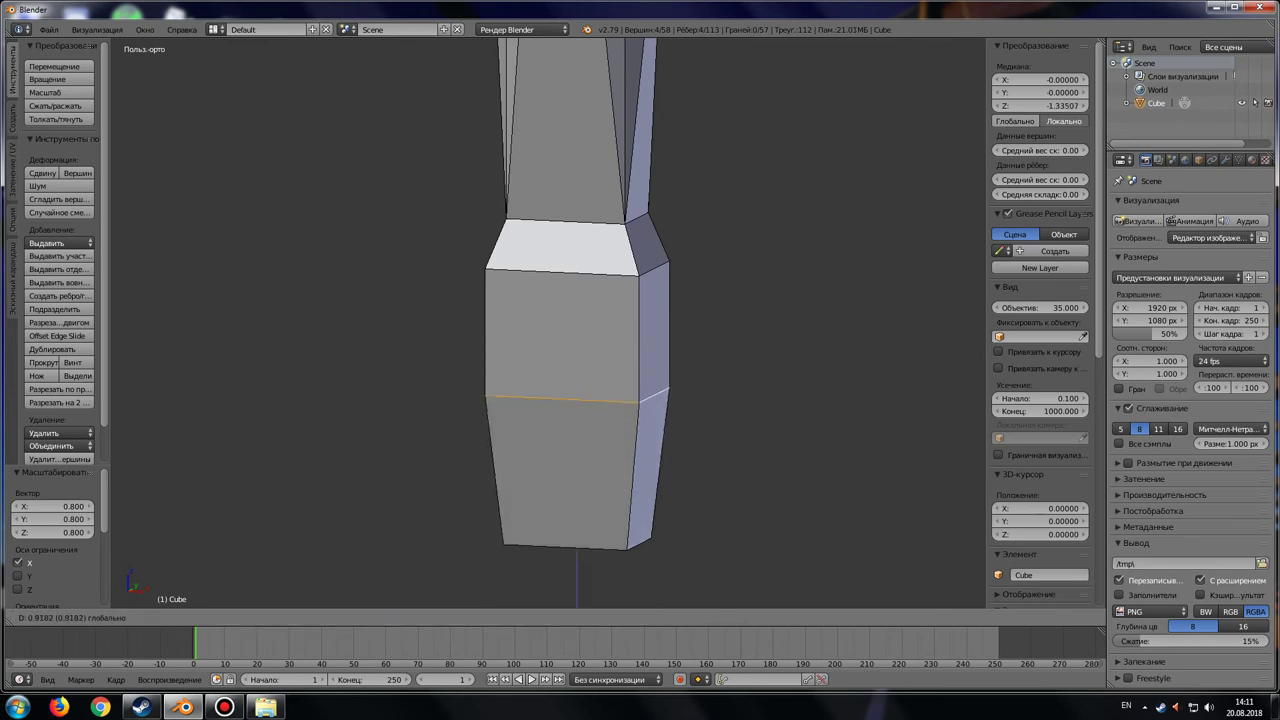
pyautogui.press('KP_8')
pyautogui.press('KP_8')
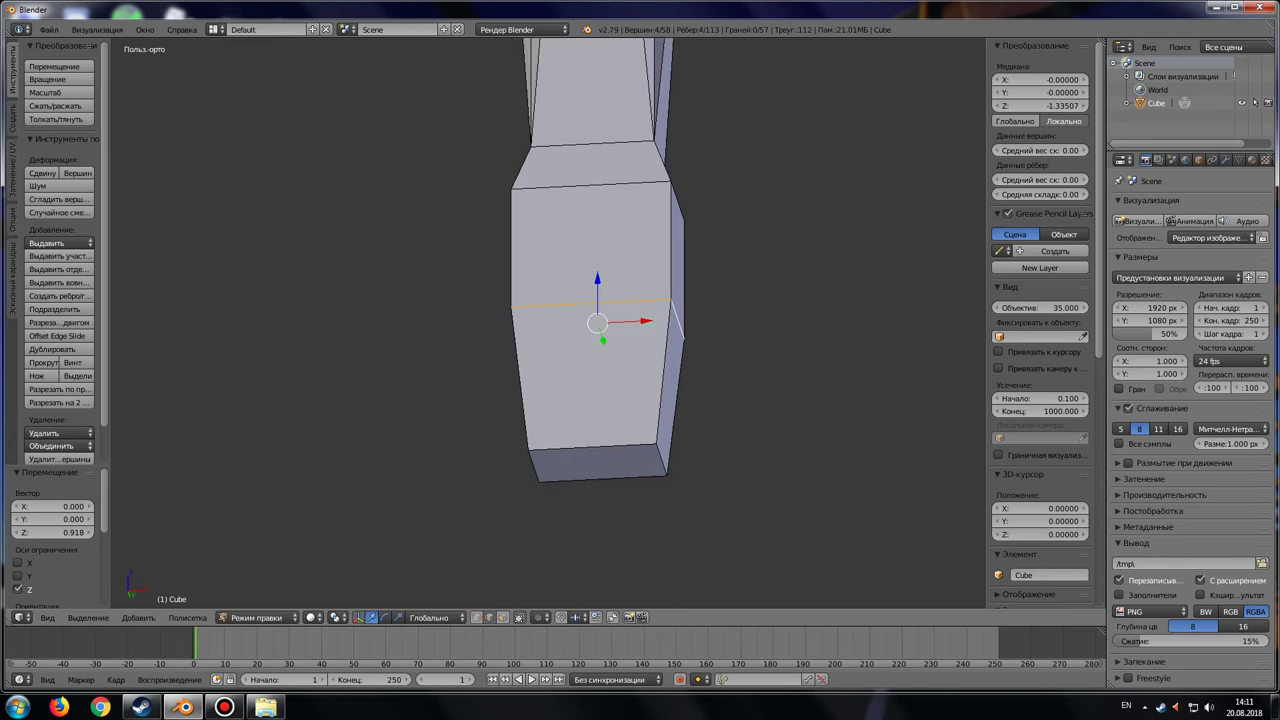
# Select the handle's bottom face and move it up along Z
pyautogui.hotkey('ctrl', 'Tab')
pyautogui.rightClick(597, 462)
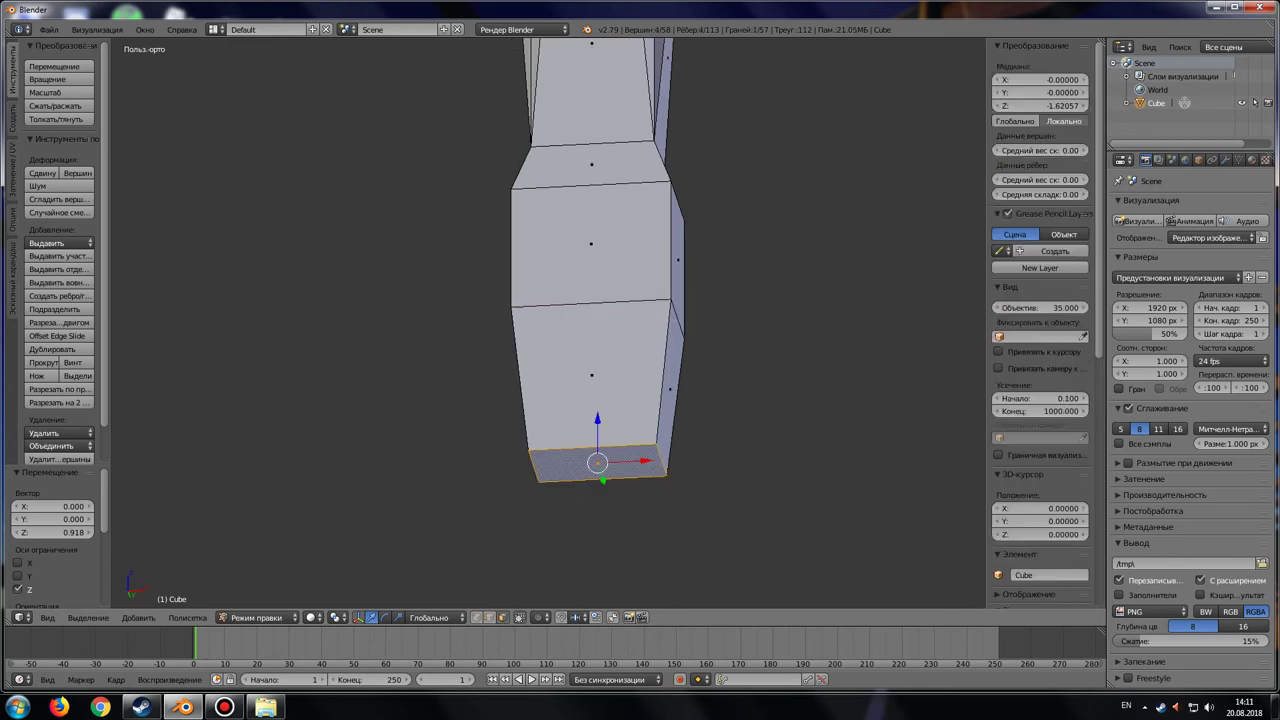
pyautogui.press('KP_1')
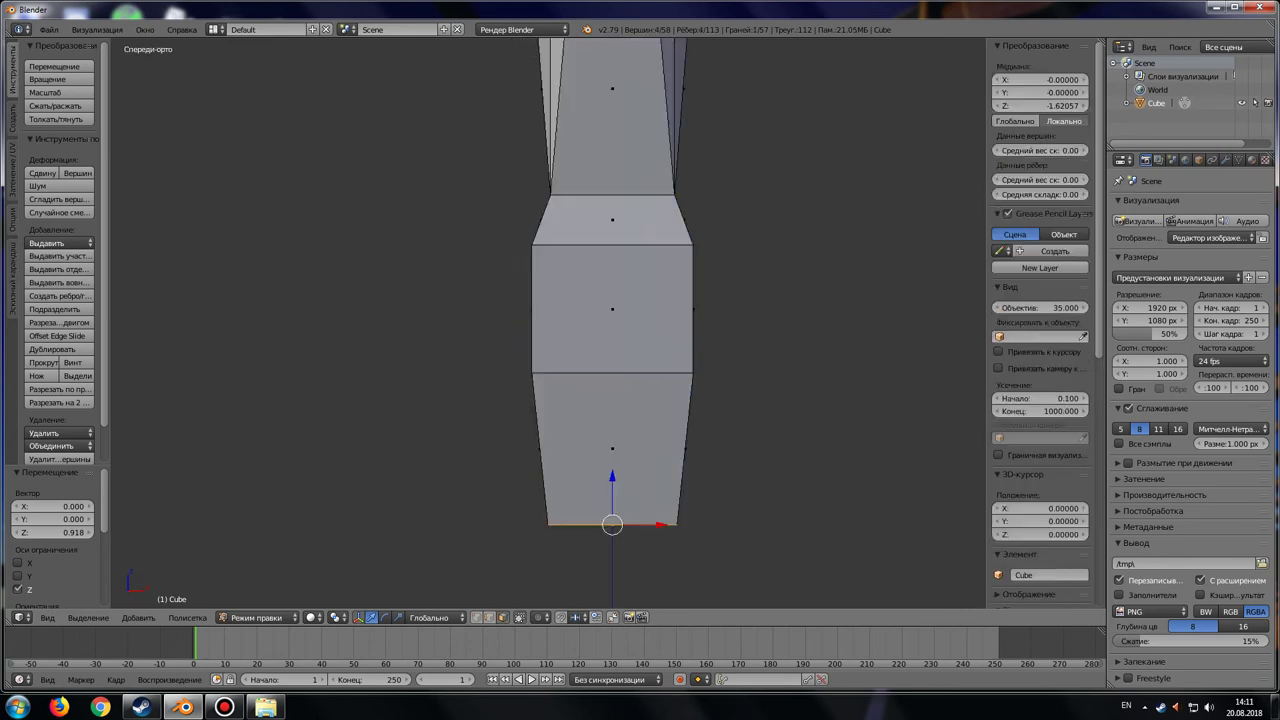
pyautogui.press('g')
pyautogui.press('z')
pyautogui.press('Return')
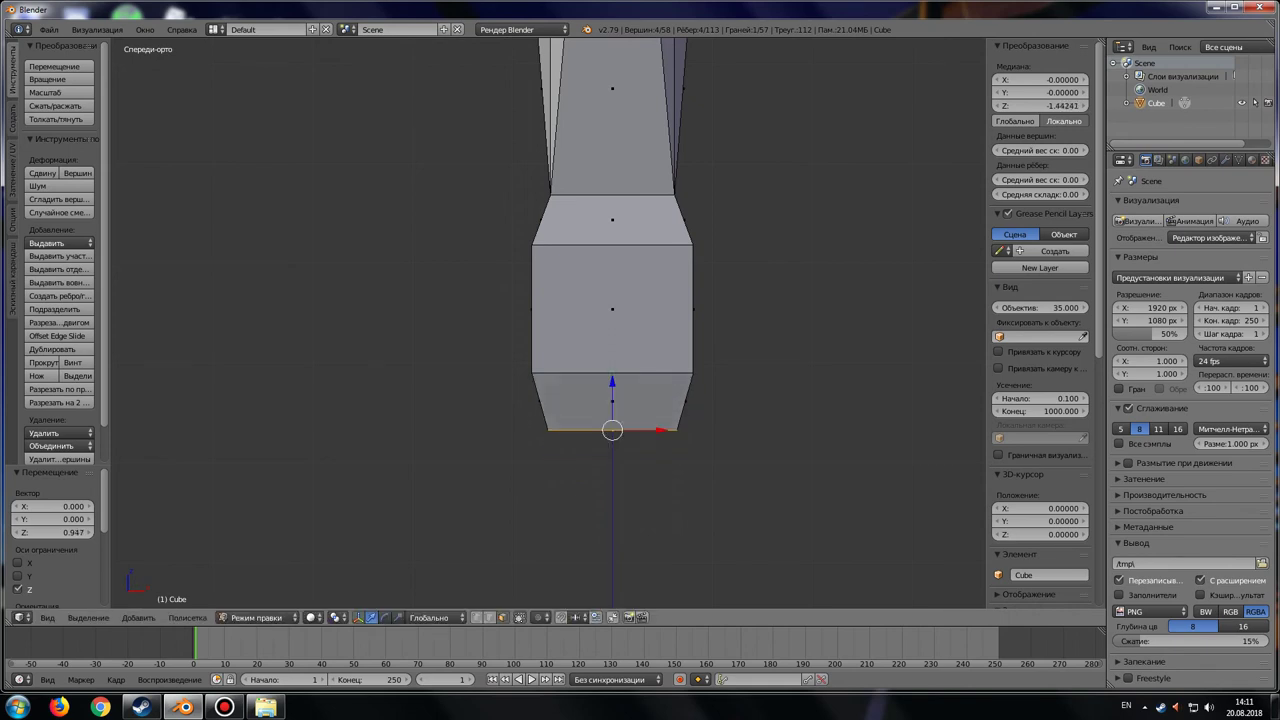
pyautogui.scroll(-10, 560, 330)
# Zoom in on the crossguard and select one of its end faces
pyautogui.keyDown('shift'); pyautogui.moveTo(560, 340); pyautogui.dragTo(540, 465, button='middle'); pyautogui.keyUp('shift')
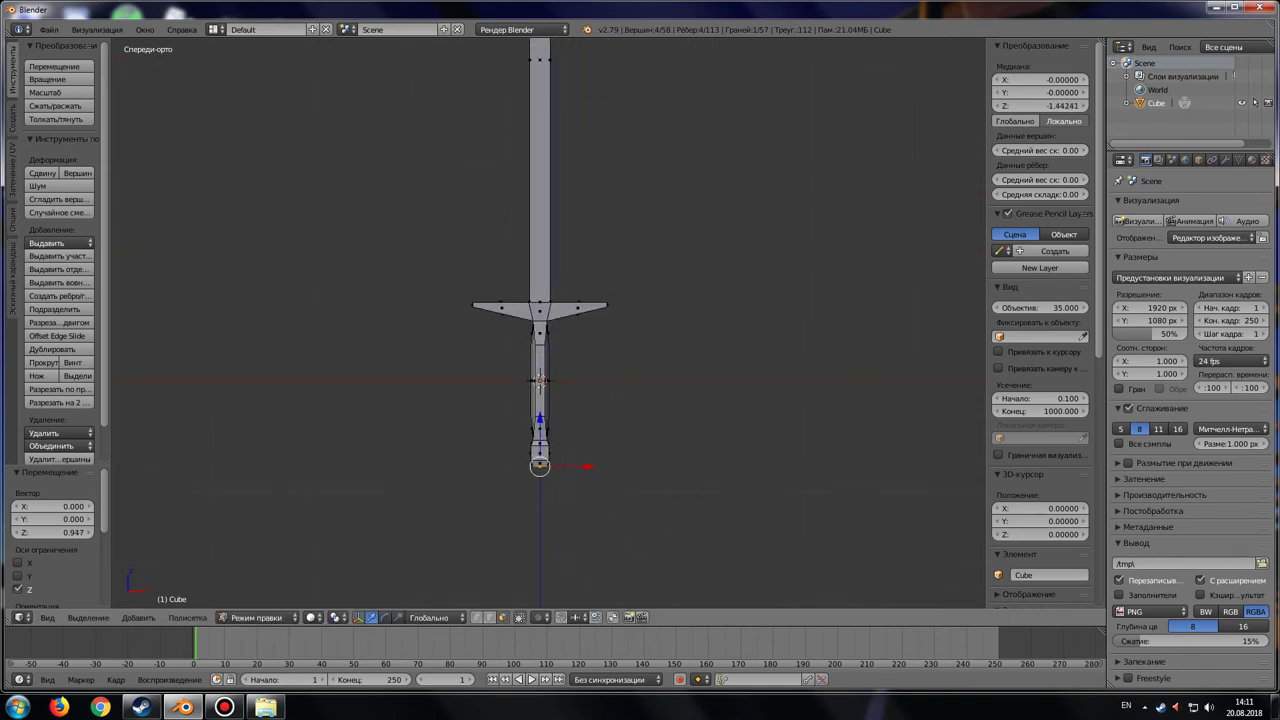
pyautogui.moveTo(655, 395); pyautogui.dragTo(690, 375, button='middle')
pyautogui.scroll(2, 560, 390)
pyautogui.scroll(3, 560, 390)
pyautogui.keyDown('shift'); pyautogui.moveTo(600, 517); pyautogui.dragTo(484, 407, button='middle'); pyautogui.keyUp('shift')
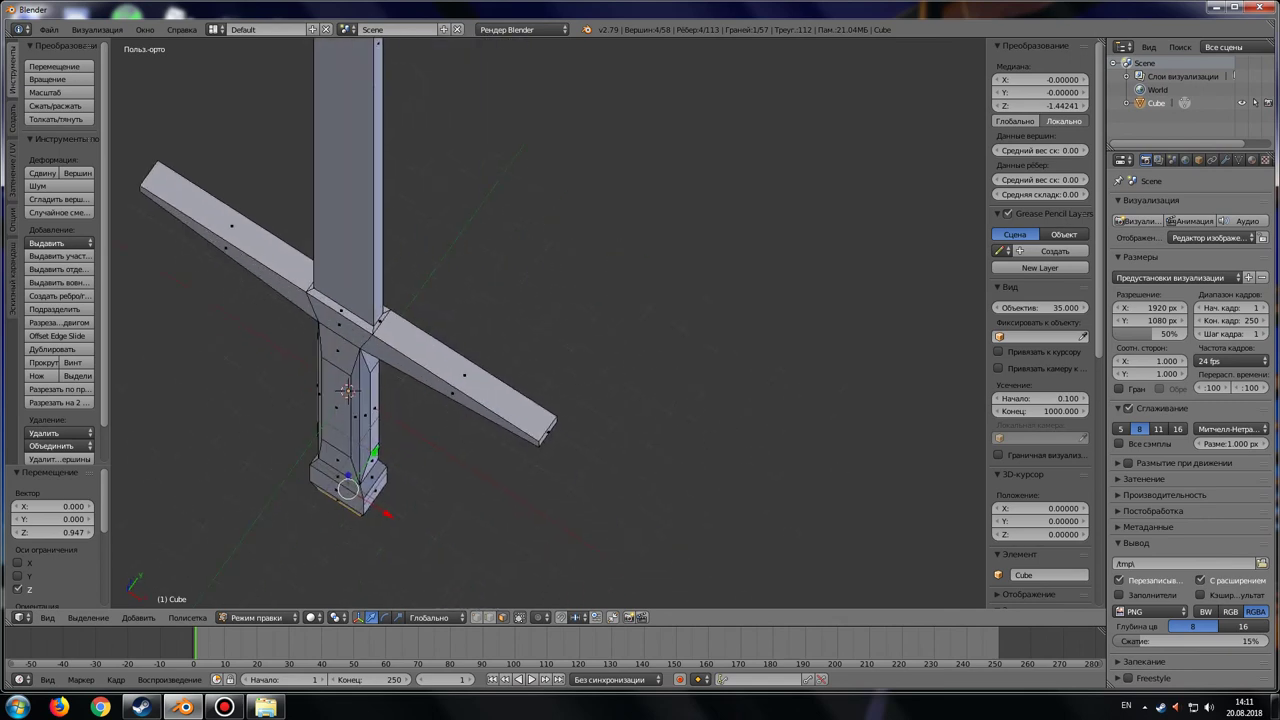
pyautogui.scroll(1, 484, 407)
pyautogui.scroll(4, 484, 407)
pyautogui.rightClick(434, 450)
# Add the opposite crossguard end face and scale both to 0.374 along Y
pyautogui.scroll(-5, 434, 450)
pyautogui.moveTo(434, 450)
pyautogui.mouseDown(button='middle')
pyautogui.moveTo(440, 420)
pyautogui.moveTo(528, 400)
pyautogui.moveTo(700, 289)
pyautogui.moveTo(737, 243)
pyautogui.mouseUp(button='middle')
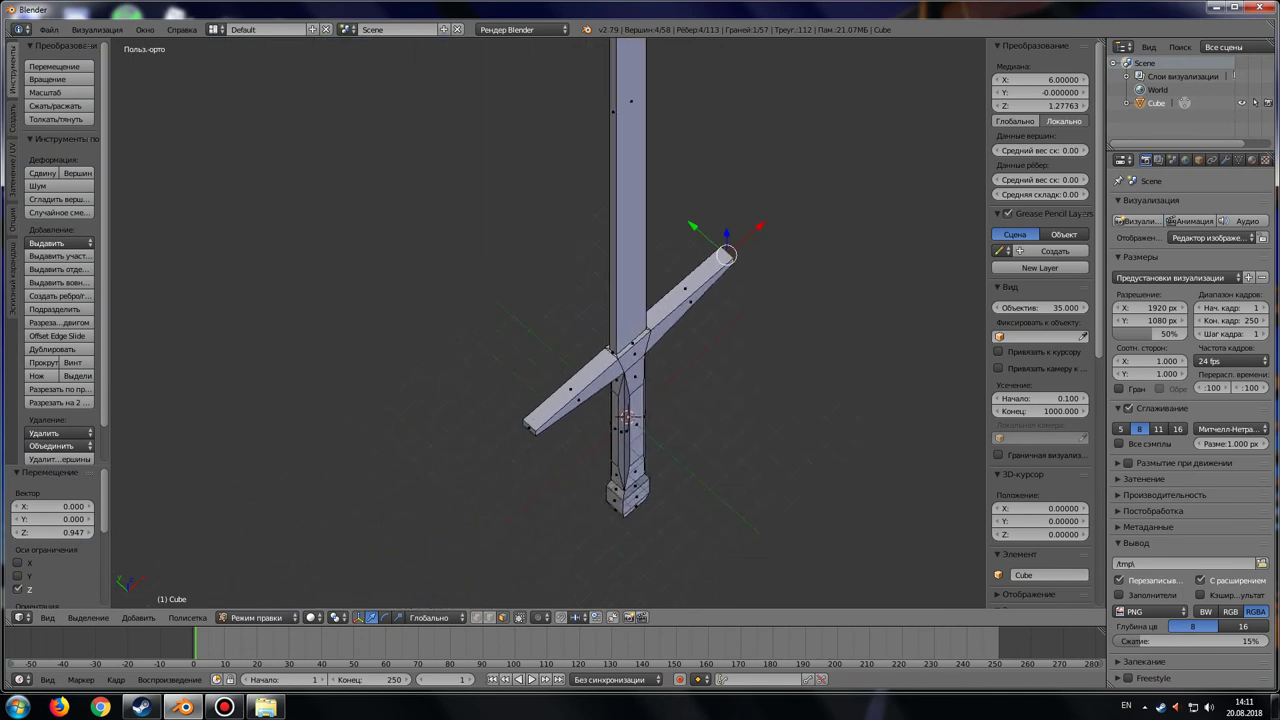
pyautogui.scroll(4, 548, 320)
pyautogui.keyDown('shift'); pyautogui.rightClick(500, 538); pyautogui.keyUp('shift')
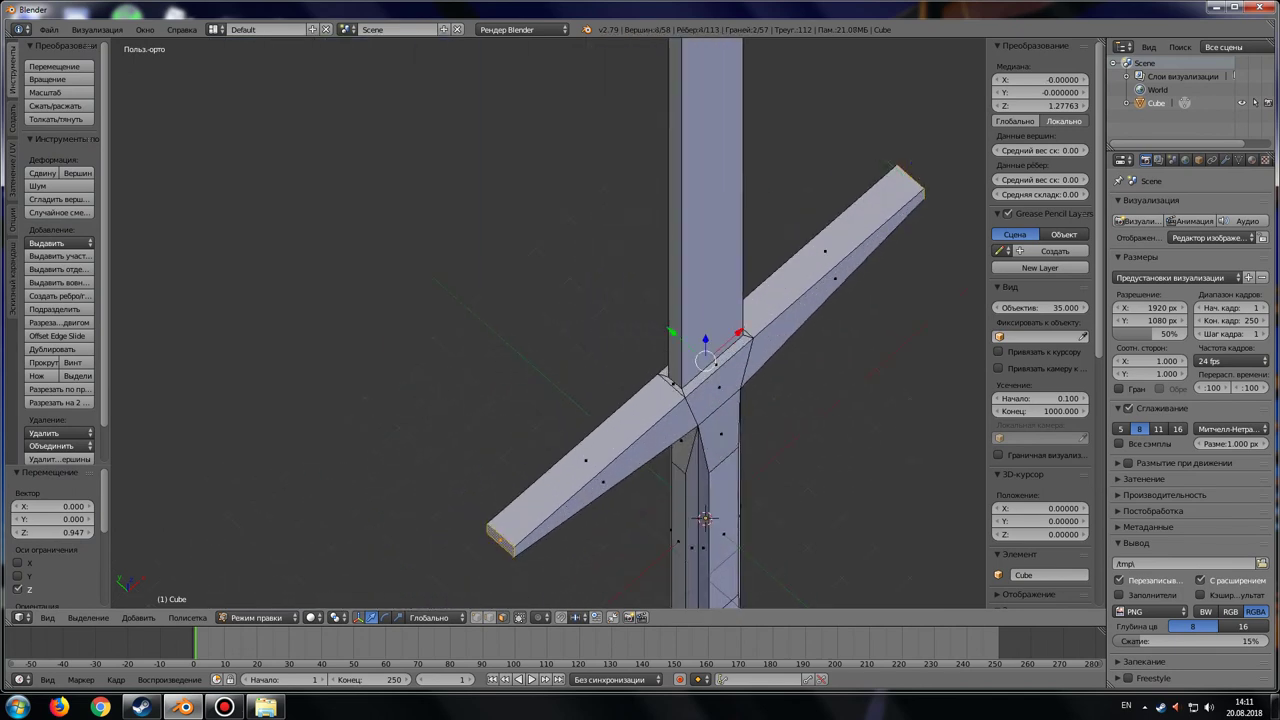
pyautogui.click(399, 617)
pyautogui.moveTo(705, 358); pyautogui.dragTo(697, 366)
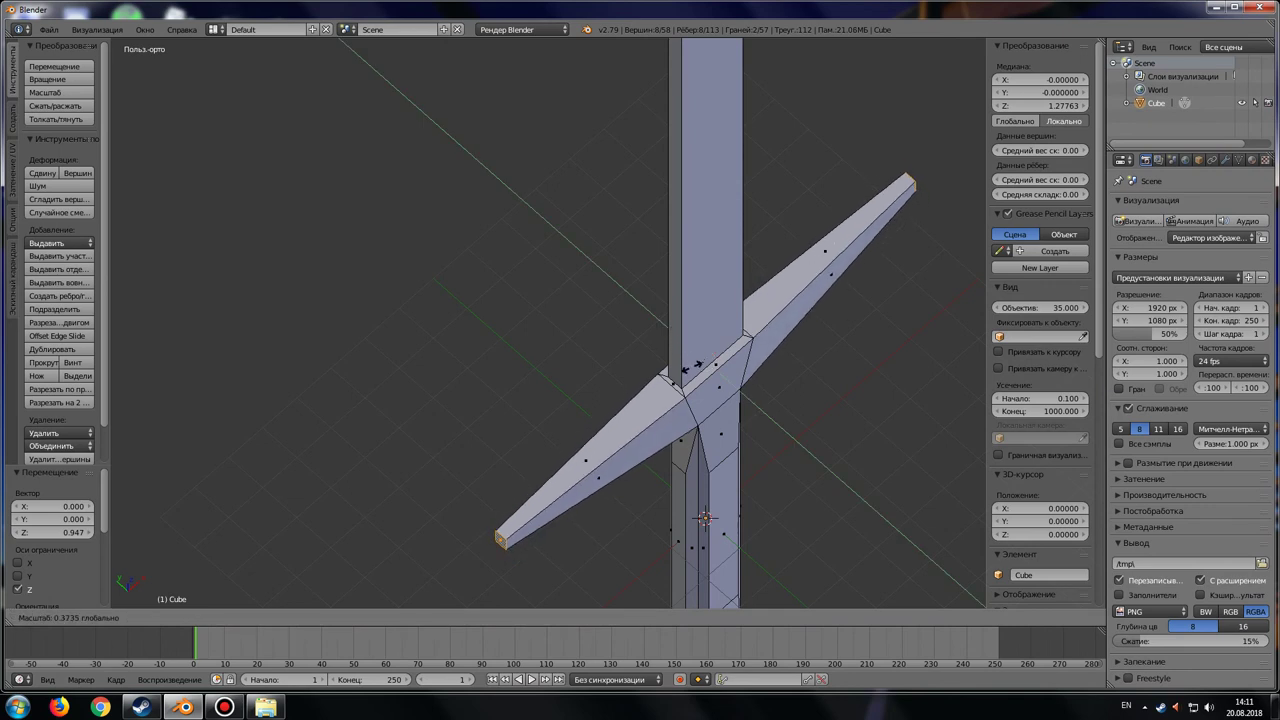
# Orbit around the finished sword to inspect the blade tip and tapered guard
pyautogui.moveTo(697, 366); pyautogui.dragTo(545, 372, button='middle')
pyautogui.scroll(-3, 545, 380)
pyautogui.scroll(-2, 545, 395)
pyautogui.moveTo(545, 340)
pyautogui.keyDown('shift'); pyautogui.mouseDown(button='middle')
pyautogui.moveTo(541, 585)
pyautogui.moveTo(519, 300)
pyautogui.mouseUp(button='middle'); pyautogui.keyUp('shift')
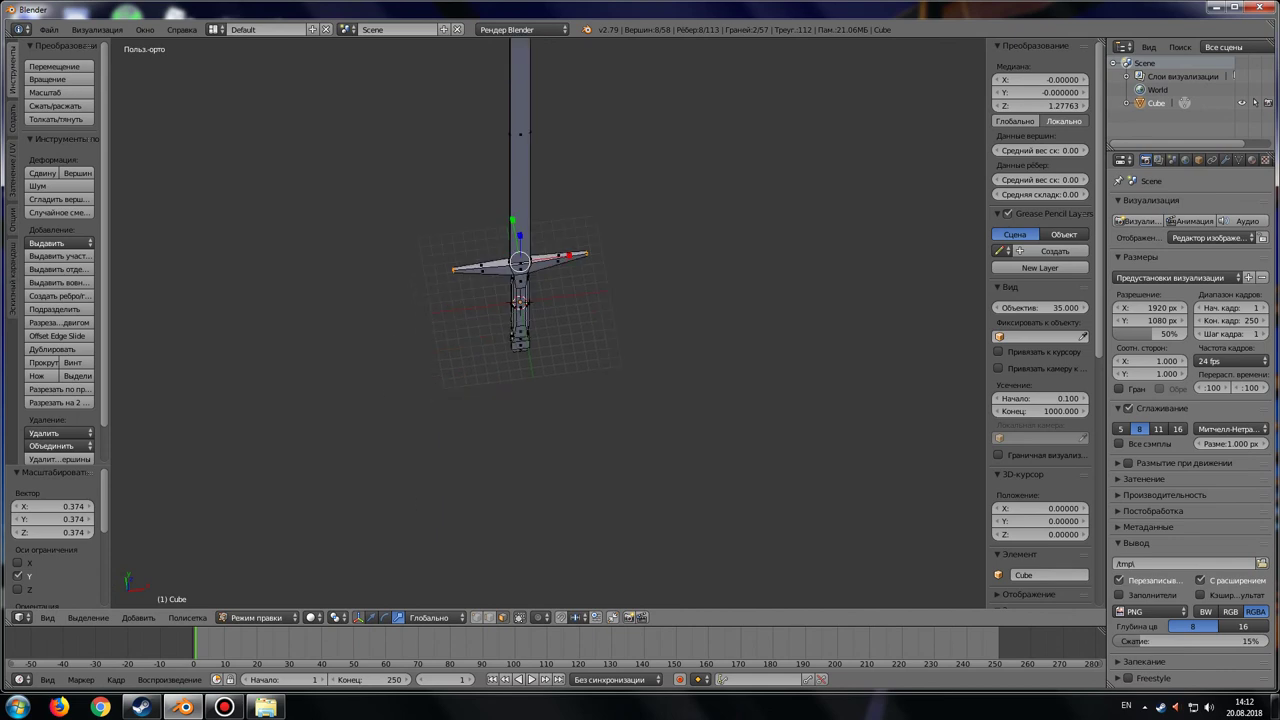
pyautogui.scroll(2, 547, 322)
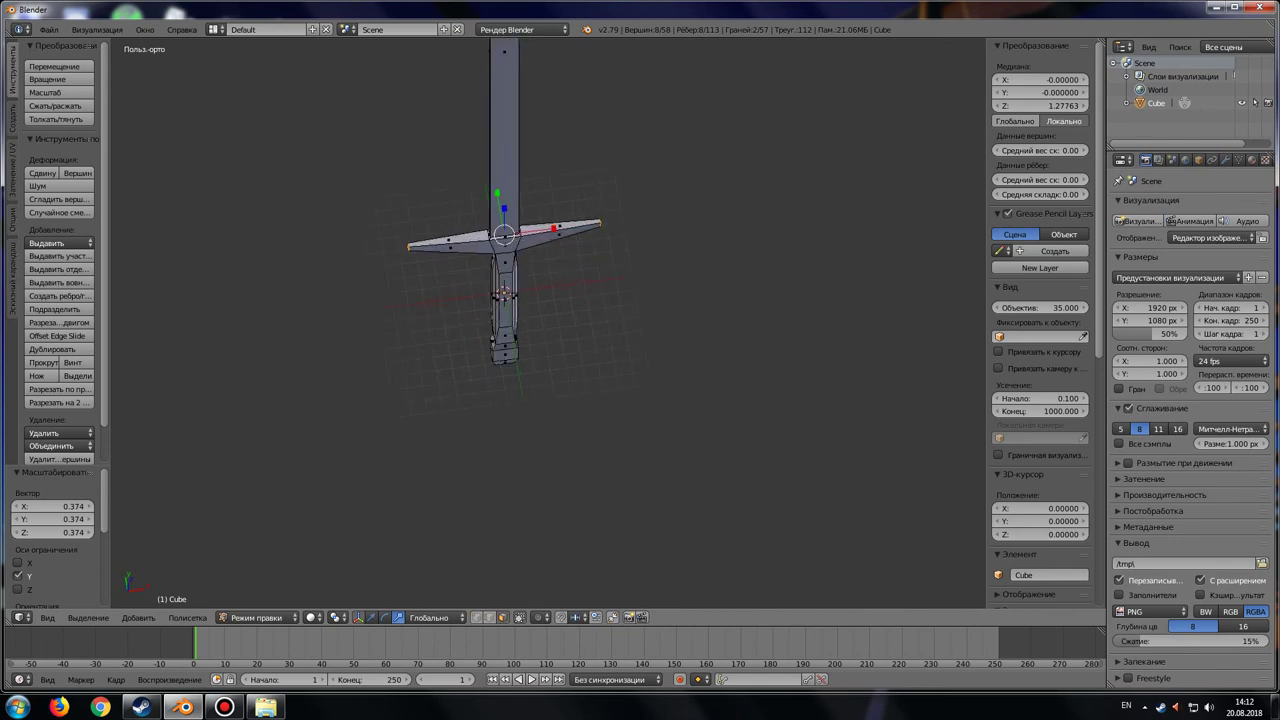
pyautogui.scroll(3, 547, 322)
pyautogui.moveTo(547, 322)
pyautogui.mouseDown(button='middle')
pyautogui.moveTo(400, 340)
pyautogui.moveTo(540, 328)
pyautogui.mouseUp(button='middle')
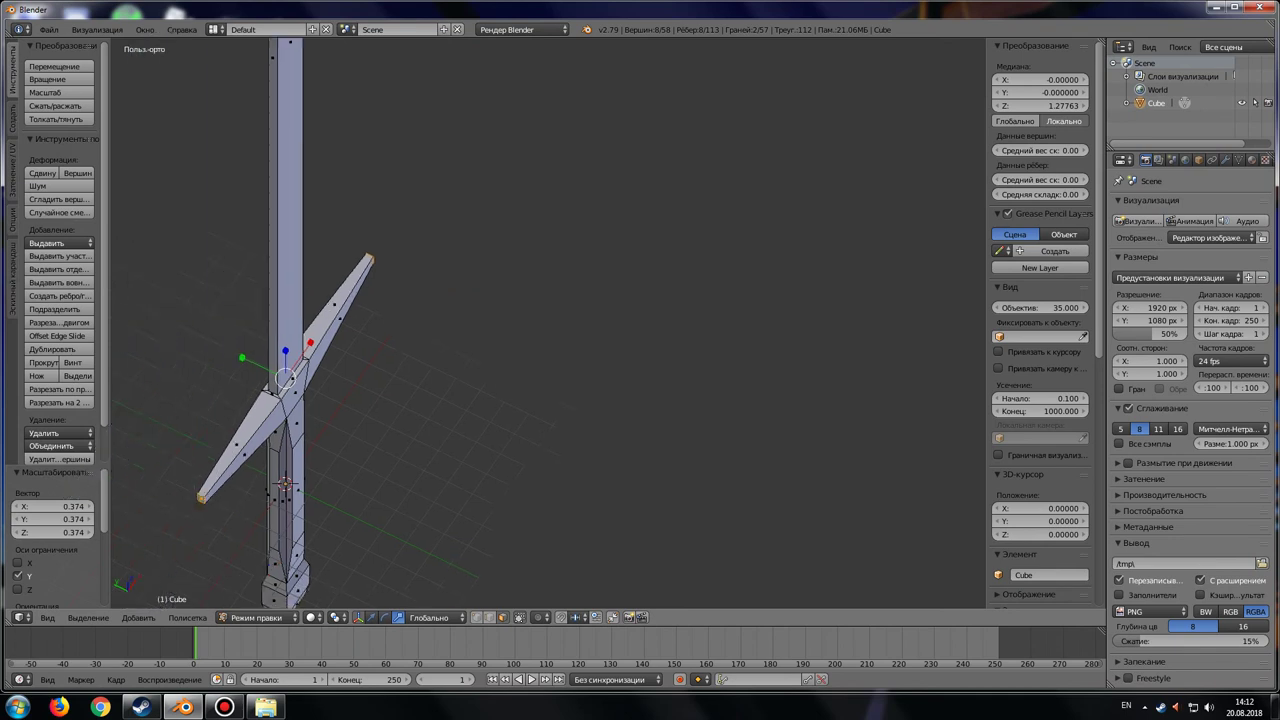
pyautogui.click(222, 635)
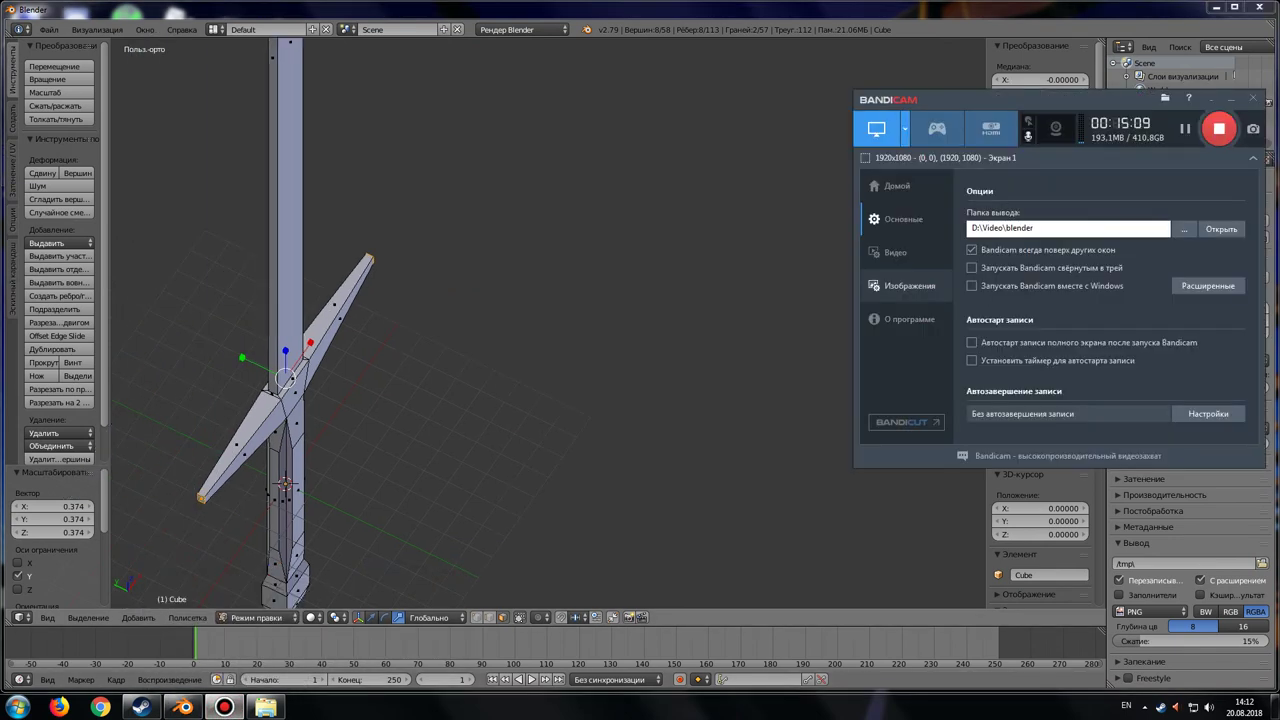